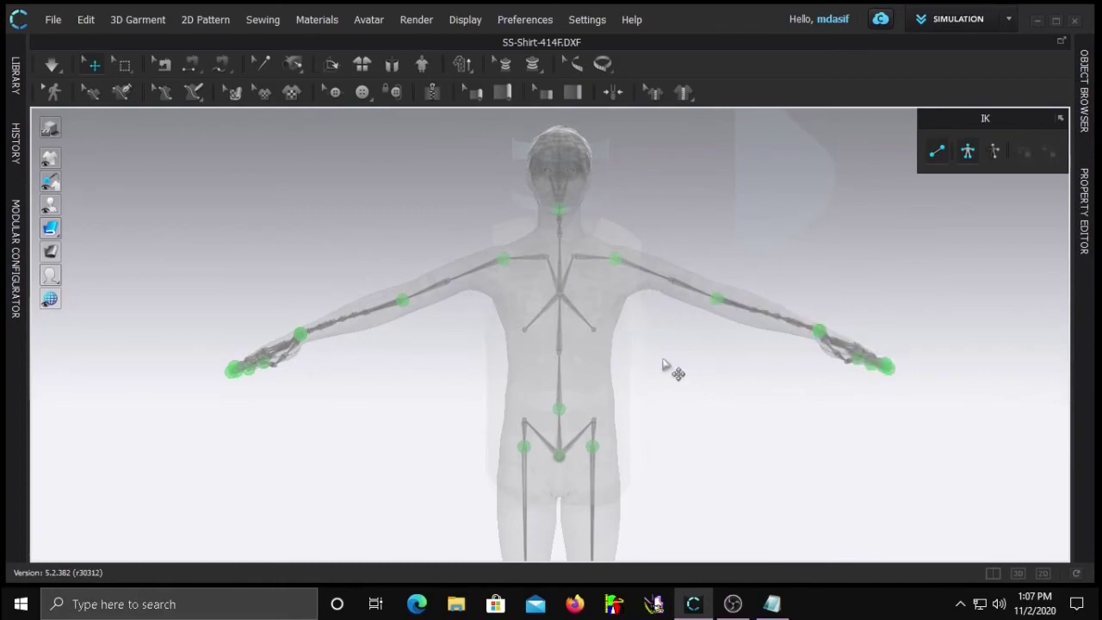
Move the placket strip under the sleeve, then bring the two fronts, the back and the yoke closer together in the 2D layout
{"action": "key", "text": "shift+x"}
{"action": "left_click", "coordinate": [994, 572]}
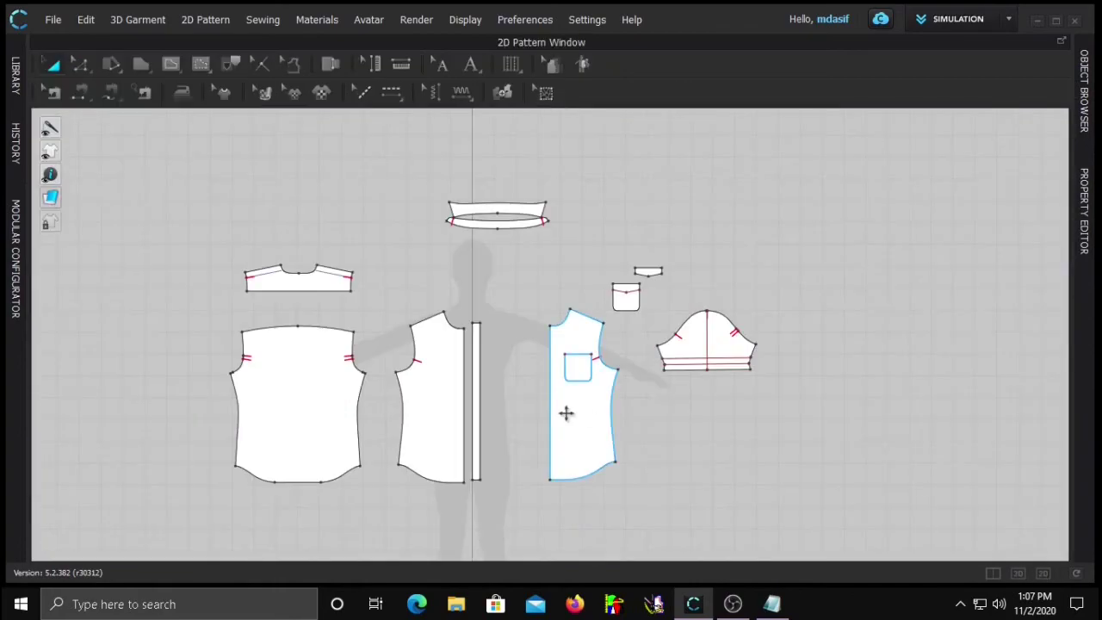
{"action": "left_click_drag", "start_coordinate": [474, 376], "coordinate": [676, 438]}
{"action": "left_click_drag", "start_coordinate": [572, 398], "coordinate": [488, 401]}
{"action": "left_click_drag", "start_coordinate": [302, 387], "coordinate": [333, 394]}
{"action": "left_click_drag", "start_coordinate": [300, 281], "coordinate": [319, 315]}
{"action": "left_click", "coordinate": [831, 543]}
Select the front, back and yoke pieces together in the 3D garment view
{"action": "left_click", "coordinate": [1014, 573]}
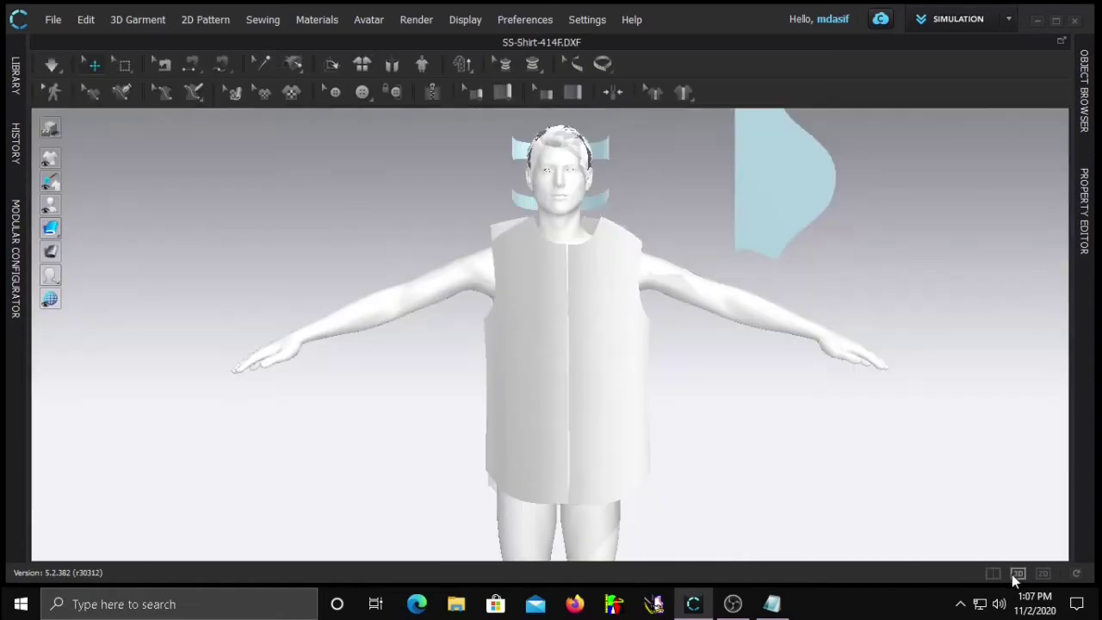
{"action": "right_click_drag", "start_coordinate": [413, 401], "coordinate": [573, 394]}
{"action": "left_click", "coordinate": [573, 391]}
{"action": "left_click", "coordinate": [492, 391], "text": "shift"}
{"action": "left_click", "coordinate": [500, 240], "text": "shift"}
{"action": "left_click", "coordinate": [1021, 578]}
Sew the side edge of the front without a pocket to the adjacent side edge of the back using free sewing
{"action": "left_click", "coordinate": [1043, 573]}
{"action": "left_click", "coordinate": [397, 348]}
{"action": "scroll", "coordinate": [403, 368], "scroll_direction": "up", "scroll_amount": 5}
{"action": "left_click", "coordinate": [410, 320]}
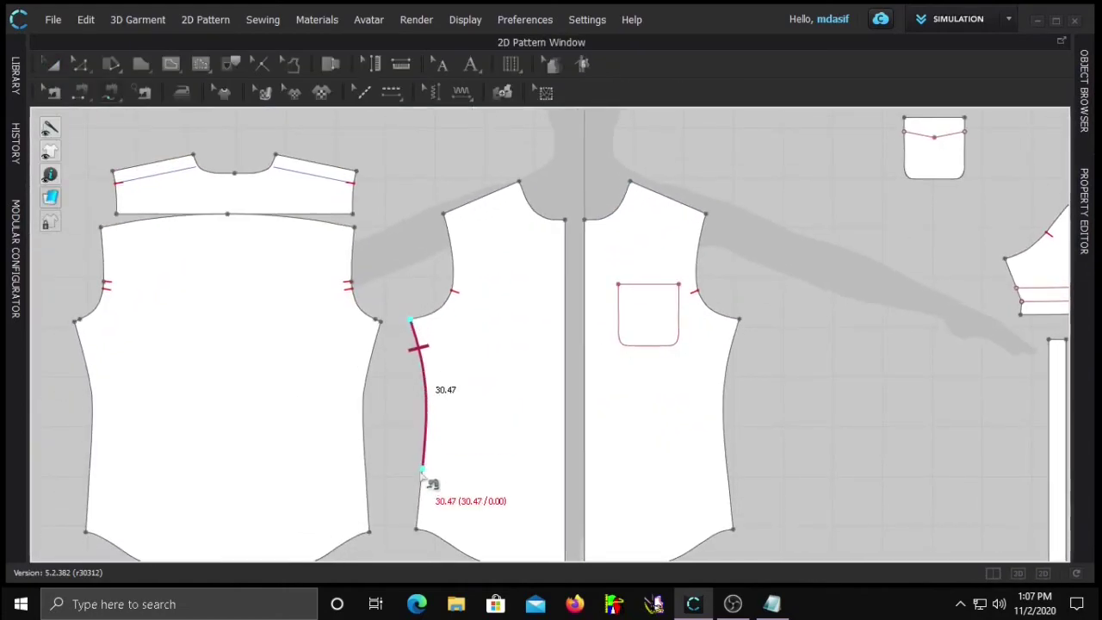
{"action": "left_click", "coordinate": [416, 529]}
{"action": "left_click", "coordinate": [379, 321]}
{"action": "left_click", "coordinate": [371, 531]}
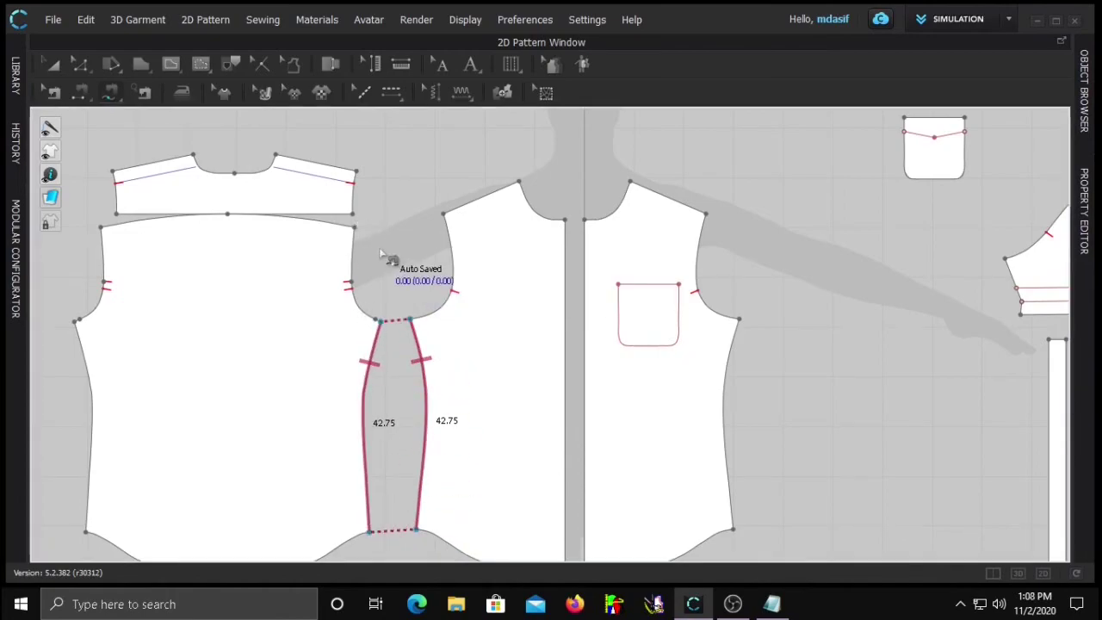
Sew both shoulder edges of the yoke to the matching shoulder edges of the two front pieces
{"action": "left_click", "coordinate": [277, 157]}
{"action": "left_click", "coordinate": [355, 171]}
{"action": "left_click", "coordinate": [518, 182]}
{"action": "left_click", "coordinate": [443, 214]}
{"action": "scroll", "coordinate": [379, 258], "scroll_direction": "down", "scroll_amount": 2}
{"action": "left_click", "coordinate": [277, 149]}
{"action": "left_click", "coordinate": [214, 161]}
{"action": "left_click", "coordinate": [630, 170]}
{"action": "left_click", "coordinate": [691, 196]}
Sew the back's outer side edge to the side edge of the front with the pocket outline
{"action": "left_click", "coordinate": [183, 282]}
{"action": "left_click", "coordinate": [196, 453]}
{"action": "left_click", "coordinate": [719, 281]}
{"action": "left_click", "coordinate": [714, 450]}
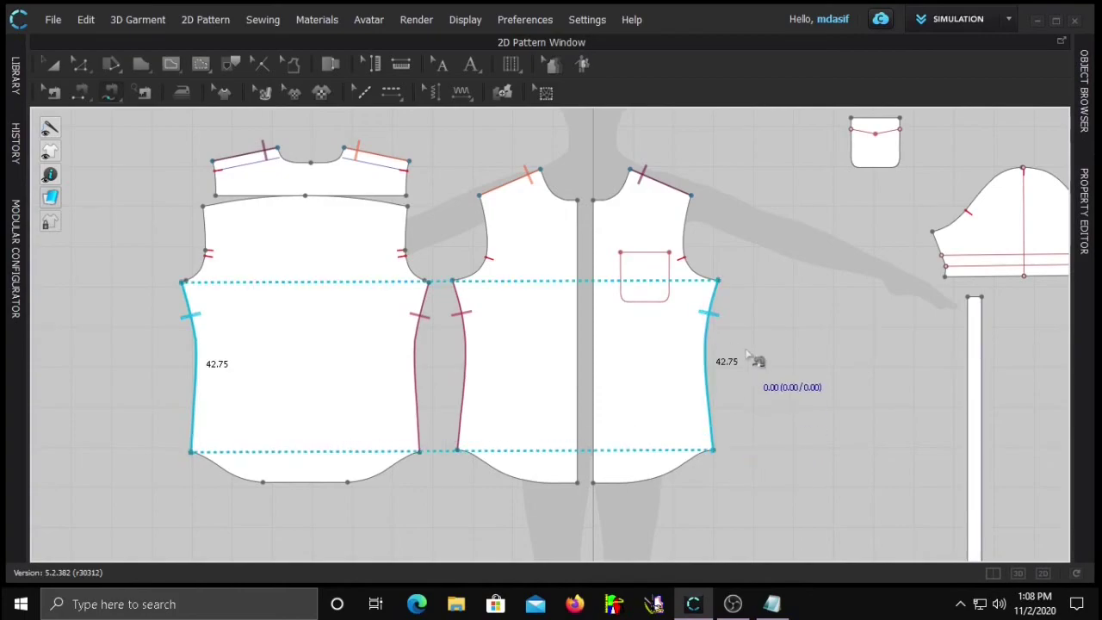
Sew the straight center front edges of the two front pieces to each other
{"action": "left_click", "coordinate": [592, 200]}
{"action": "left_click", "coordinate": [592, 482]}
{"action": "left_click", "coordinate": [578, 203]}
{"action": "left_click", "coordinate": [577, 482]}
Move the yoke slightly upward, away from the top edge of the back piece
{"action": "middle_click_drag", "start_coordinate": [512, 321], "coordinate": [391, 386]}
{"action": "key", "text": "a"}
{"action": "left_click", "coordinate": [191, 254]}
{"action": "left_click_drag", "start_coordinate": [192, 254], "coordinate": [192, 246]}
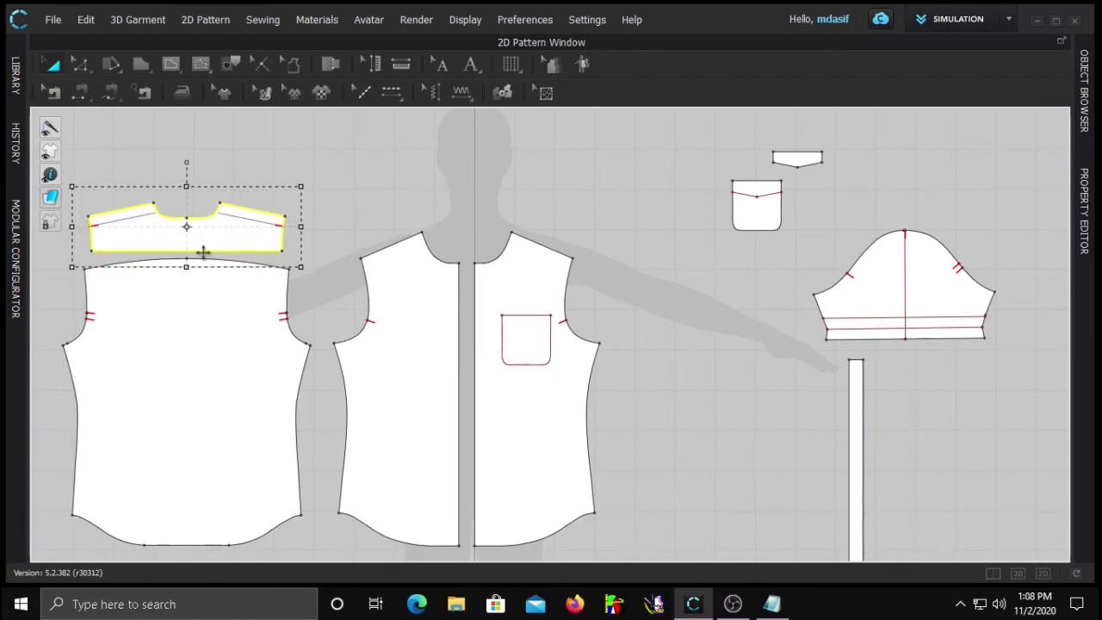
{"action": "middle_click_drag", "start_coordinate": [149, 259], "coordinate": [307, 284]}
Sew the yoke's lower edge to the full curved top edge of the back piece with free sewing
{"action": "scroll", "coordinate": [307, 285], "scroll_direction": "up", "scroll_amount": 6}
{"action": "left_click", "coordinate": [113, 256]}
{"action": "key", "text": "m"}
{"action": "left_click", "coordinate": [623, 265]}
{"action": "left_click", "coordinate": [167, 266]}
{"action": "left_click", "coordinate": [639, 310]}
{"action": "left_click", "coordinate": [150, 309]}
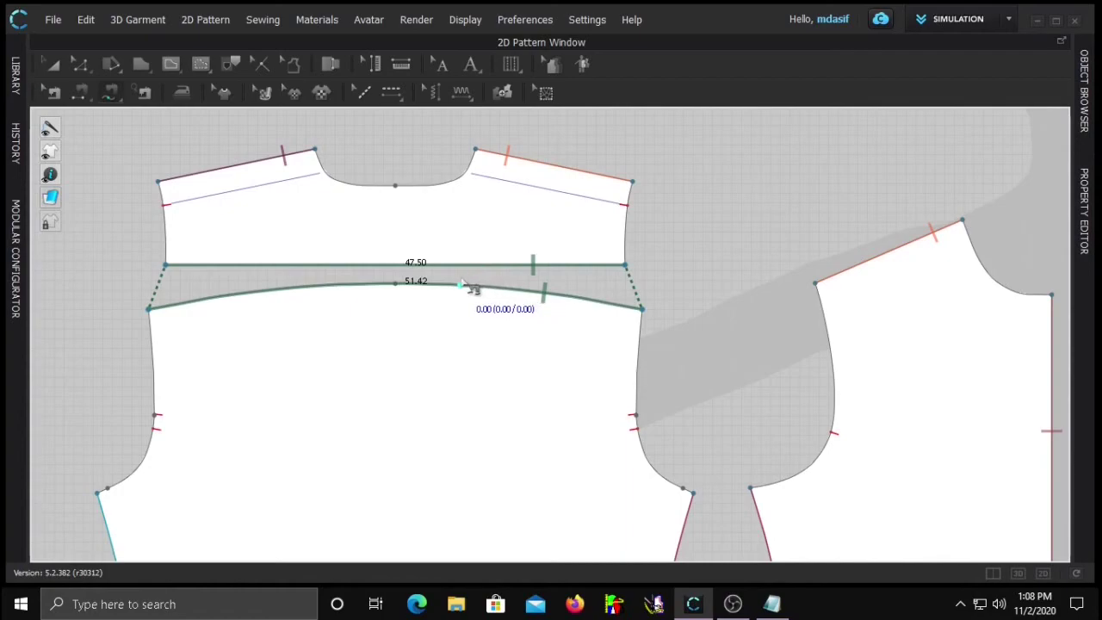
Return to the 3D view and simulate the sewn shirt body on the avatar
{"action": "key", "text": "a"}
{"action": "scroll", "coordinate": [412, 326], "scroll_direction": "down", "scroll_amount": 5}
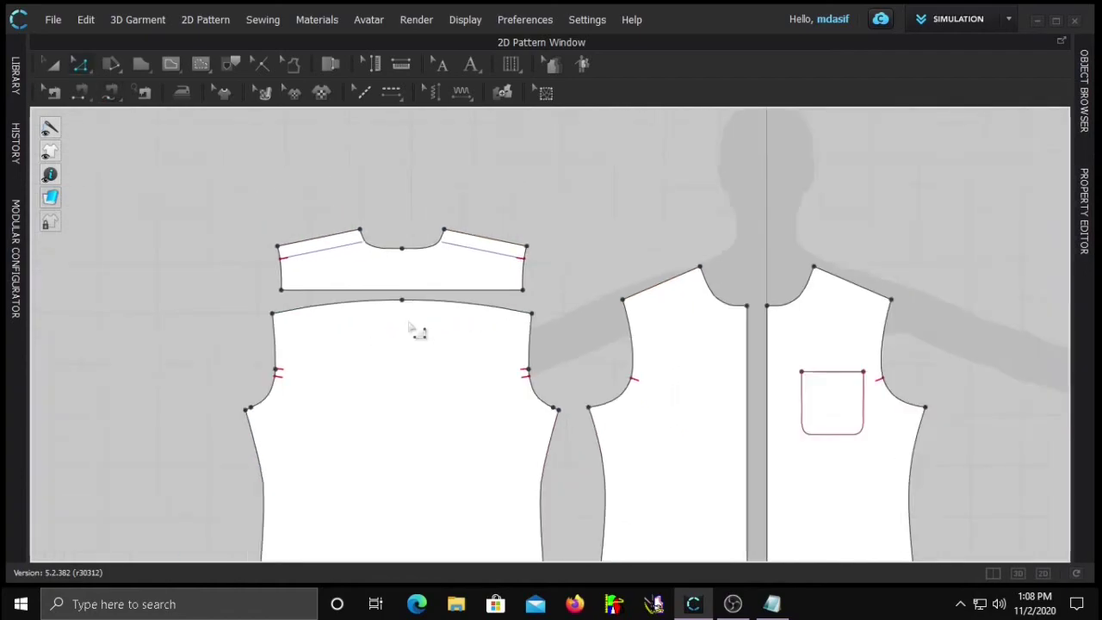
{"action": "scroll", "coordinate": [412, 325], "scroll_direction": "down", "scroll_amount": 2}
{"action": "scroll", "coordinate": [405, 348], "scroll_direction": "down", "scroll_amount": 3}
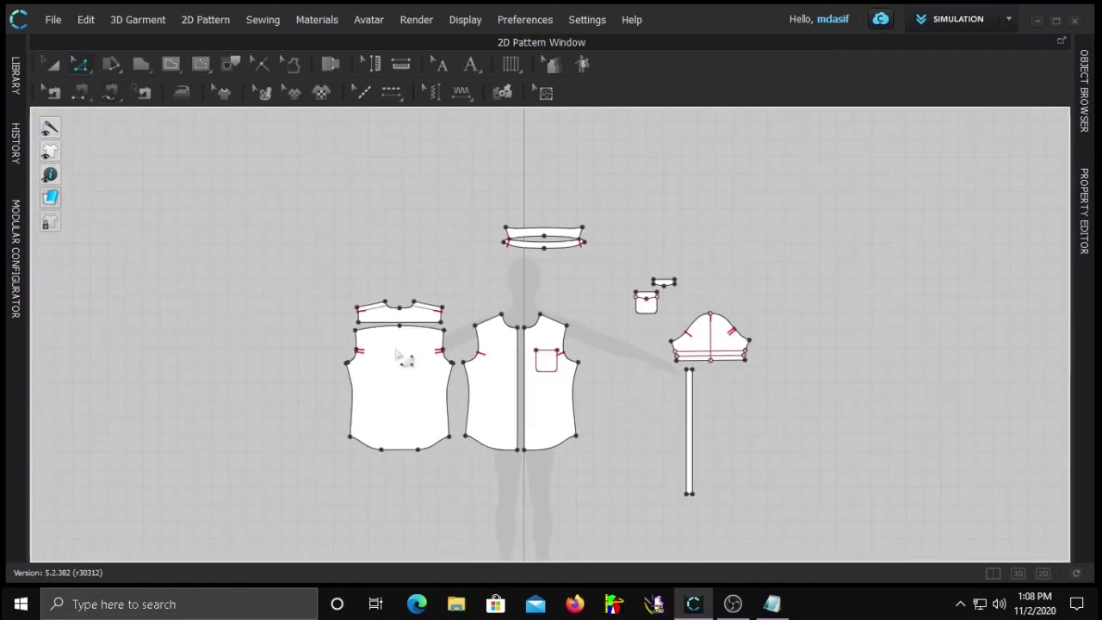
{"action": "left_click", "coordinate": [1017, 573]}
{"action": "key", "text": "space"}
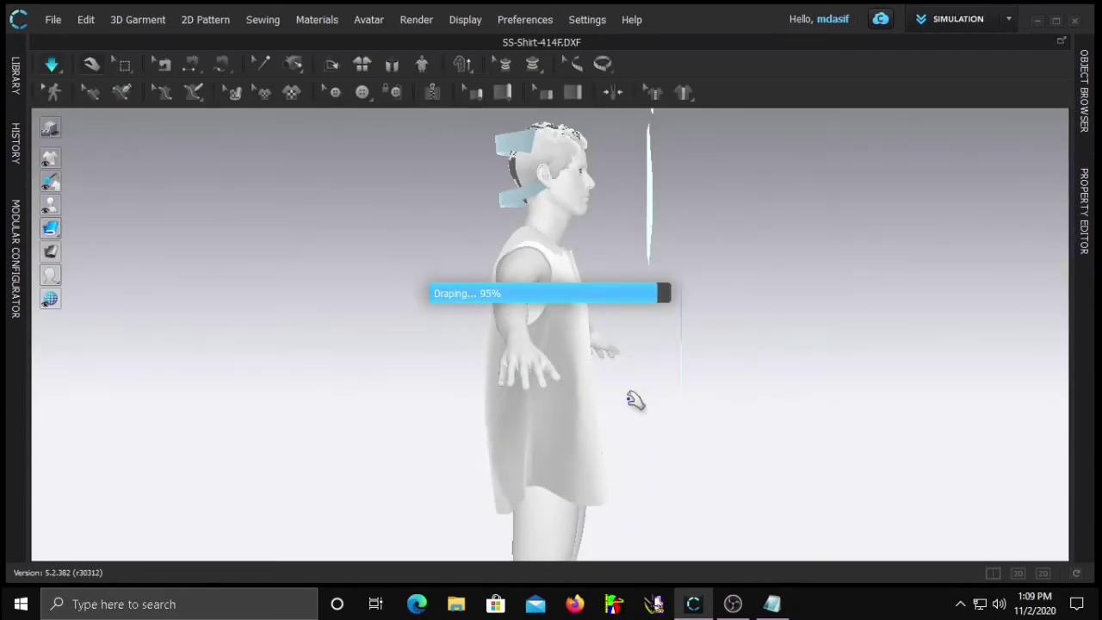
Display each pattern piece in its own color and examine the draped shirt from the back
{"action": "right_click_drag", "start_coordinate": [474, 395], "coordinate": [726, 395]}
{"action": "middle_click_drag", "start_coordinate": [633, 399], "coordinate": [519, 353]}
{"action": "mouse_move", "coordinate": [53, 232]}
{"action": "left_click", "coordinate": [163, 229]}
{"action": "right_click_drag", "start_coordinate": [344, 284], "coordinate": [650, 285]}
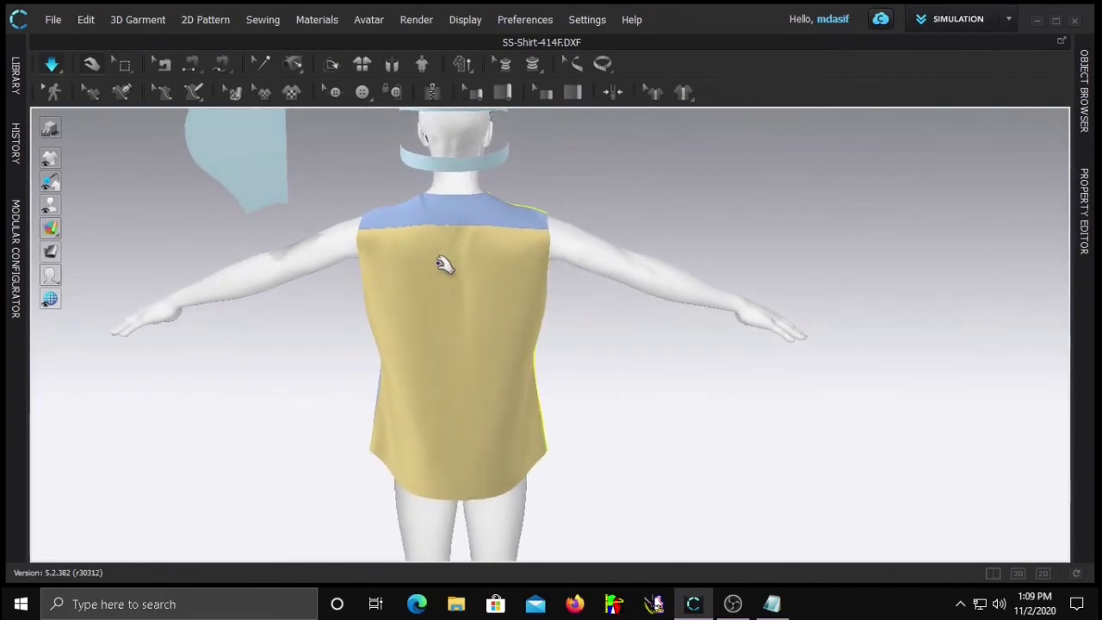
{"action": "right_click_drag", "start_coordinate": [444, 263], "coordinate": [455, 248]}
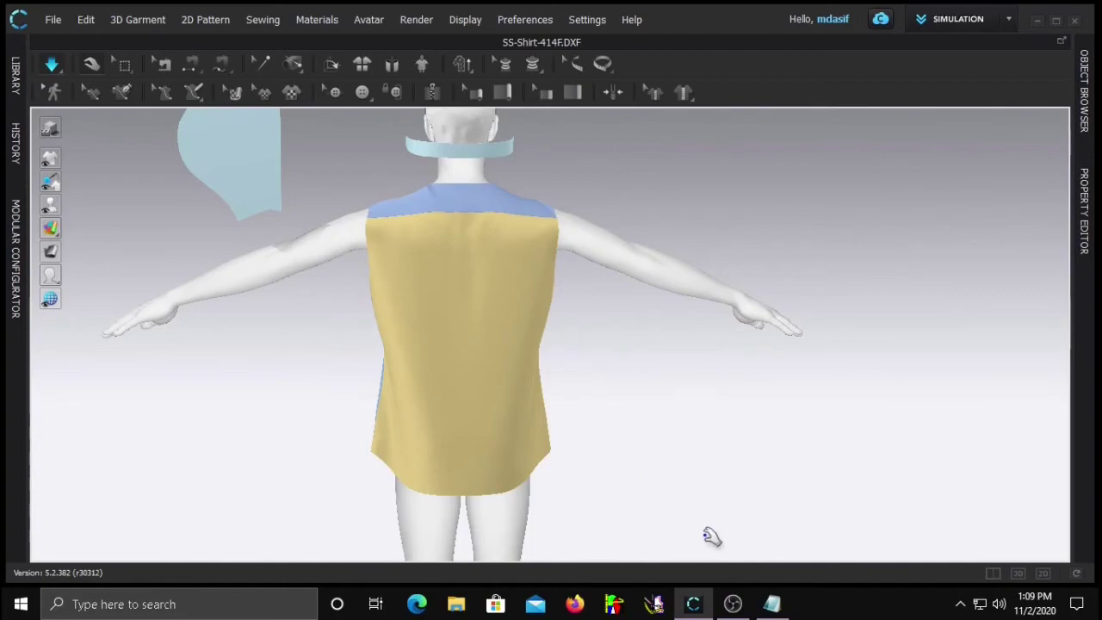
{"action": "type", "text": "sorry i forgot to put a box plete at the cente"}
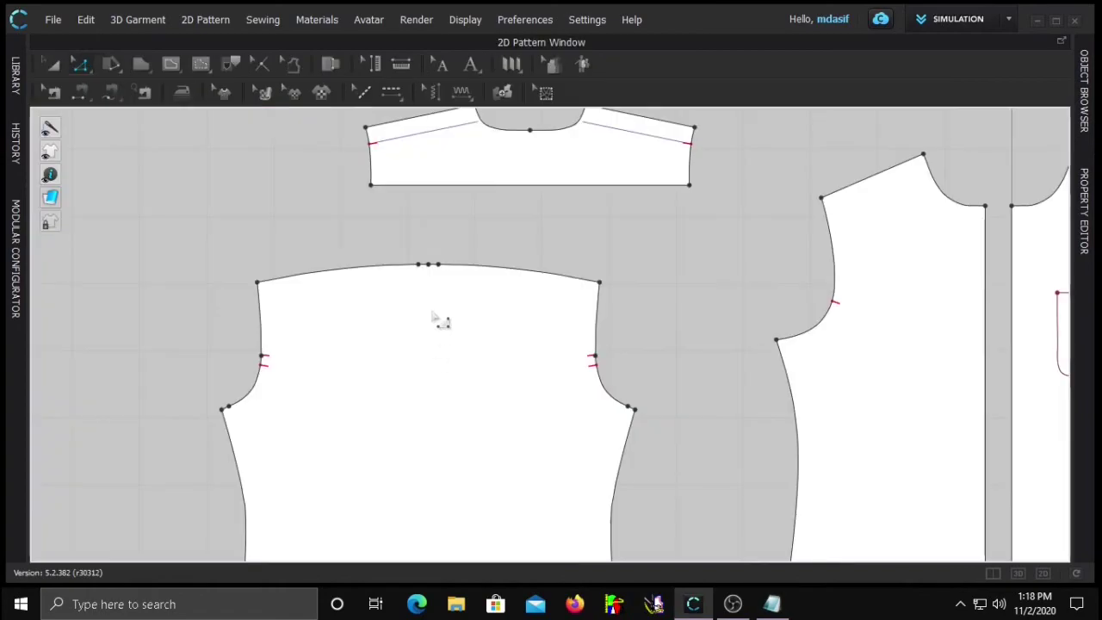
Split the two 2 cm segments of the back's top edge 0.5 cm from the center point on each side
{"action": "scroll", "coordinate": [435, 364], "scroll_direction": "up", "scroll_amount": 5}
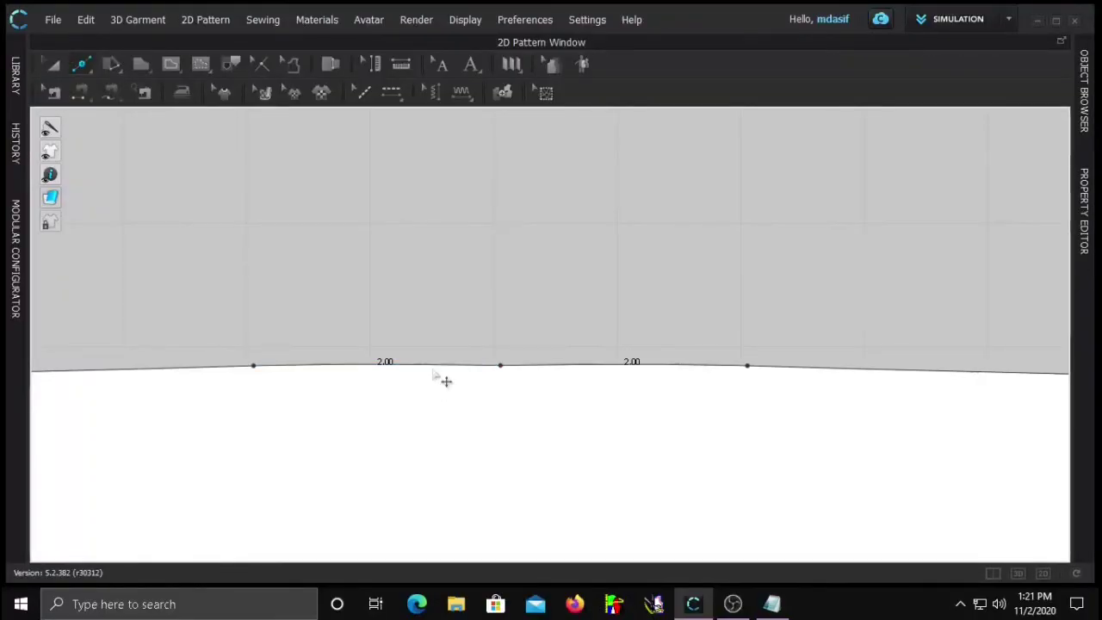
{"action": "right_click", "coordinate": [440, 366]}
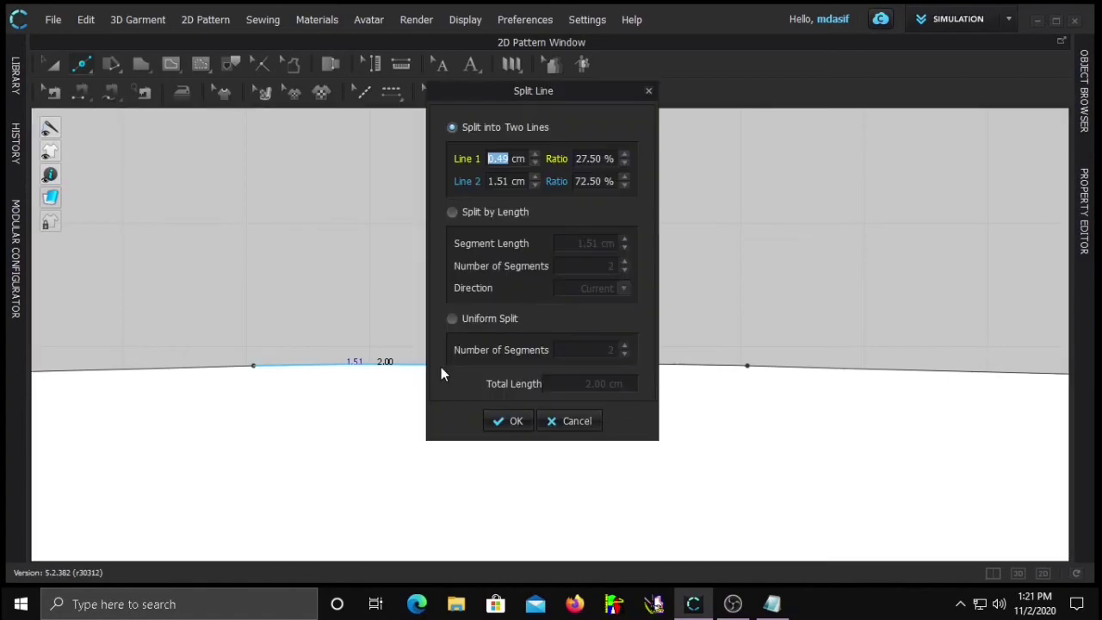
{"action": "type", "text": "0.5"}
{"action": "key", "text": "Return"}
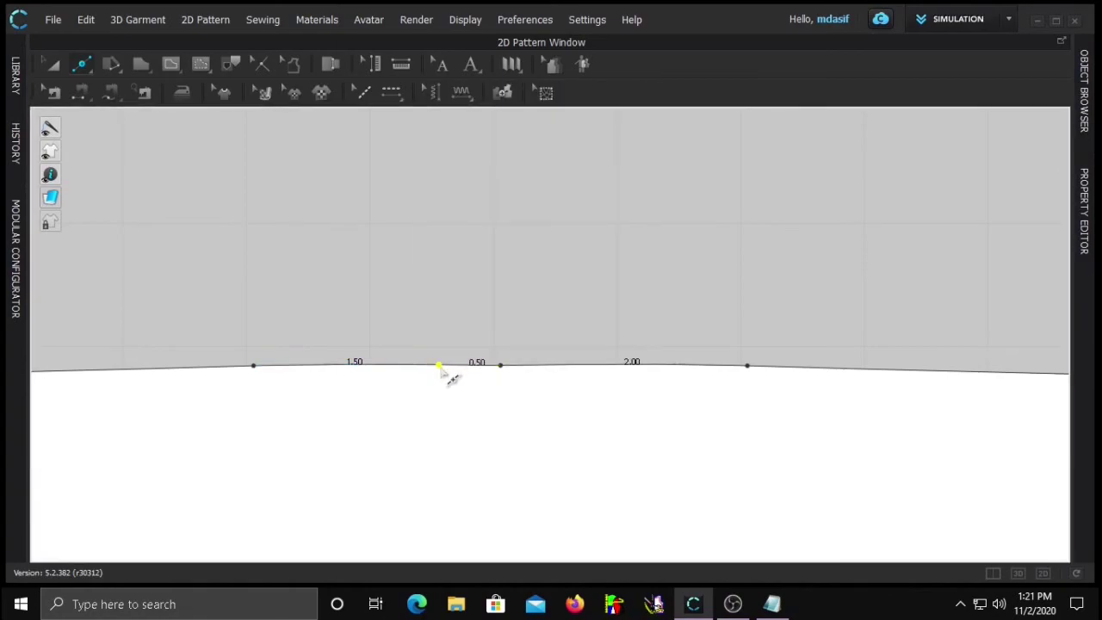
{"action": "right_click", "coordinate": [529, 370]}
{"action": "type", "text": "0.5"}
{"action": "key", "text": "Return"}
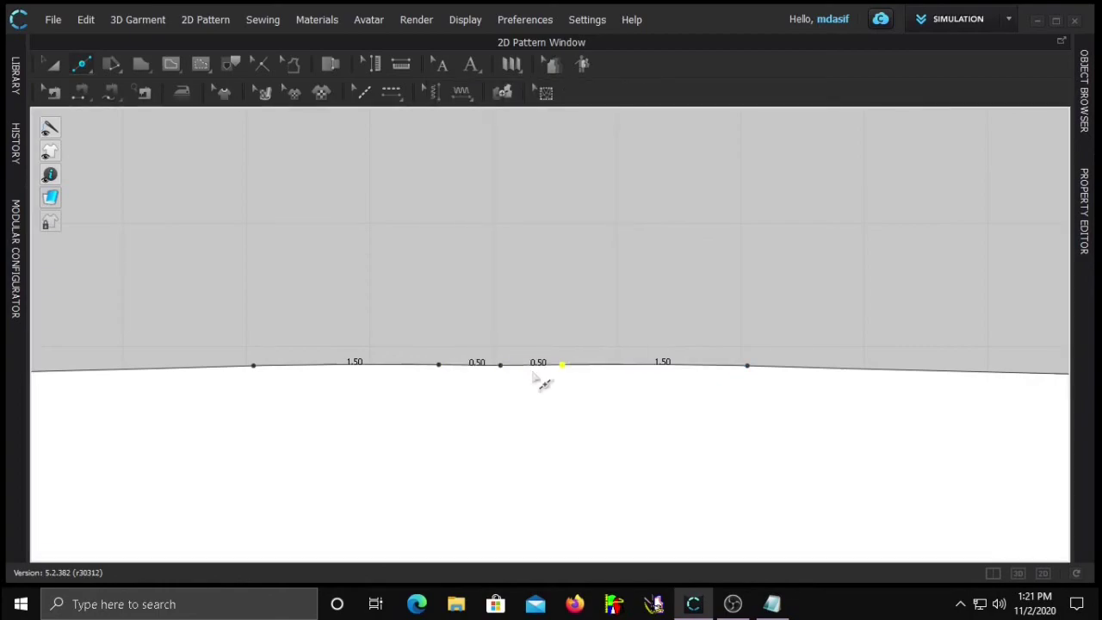
Move the two new points on the back's top edge 0.5 cm outward from the center point, one to each side
{"action": "left_click_drag", "start_coordinate": [448, 377], "coordinate": [422, 368]}
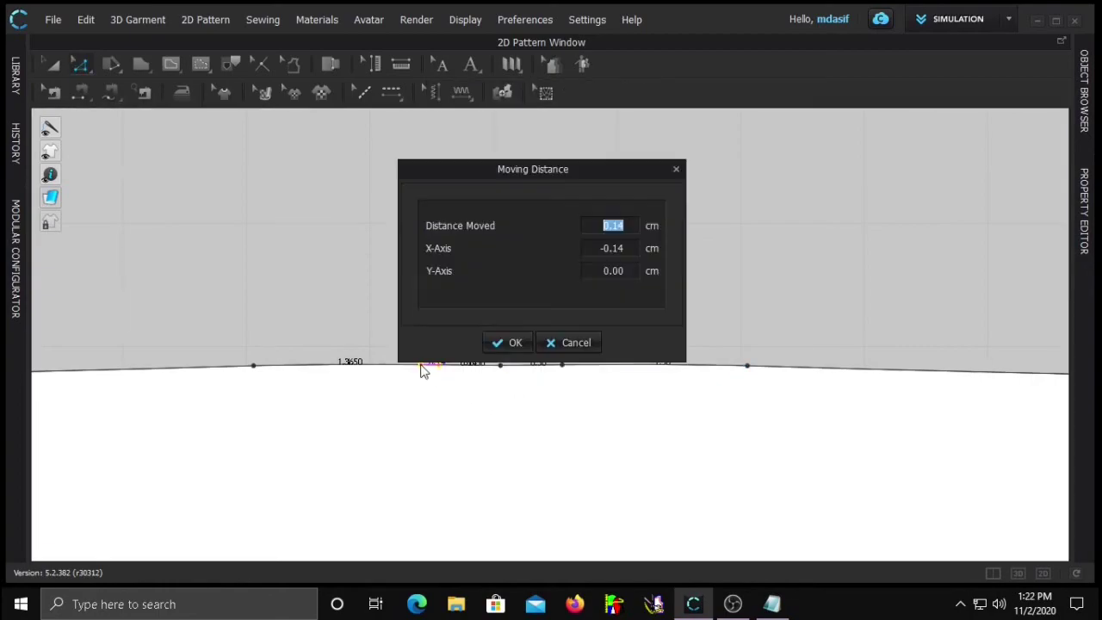
{"action": "type", "text": "0.5"}
{"action": "key", "text": "Return"}
{"action": "left_click_drag", "start_coordinate": [573, 375], "coordinate": [602, 370]}
{"action": "key", "text": "Return"}
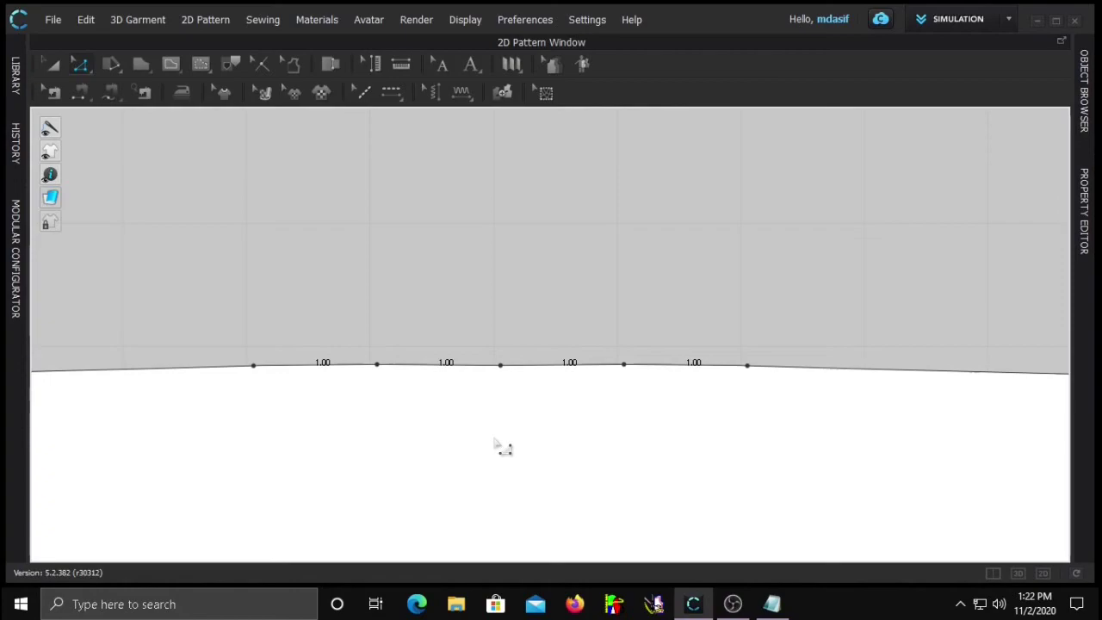
Draw four vertical internal lines about 3.9 cm long down from the four pleat points beside the back's top center
{"action": "scroll", "coordinate": [503, 447], "scroll_direction": "down", "scroll_amount": 5}
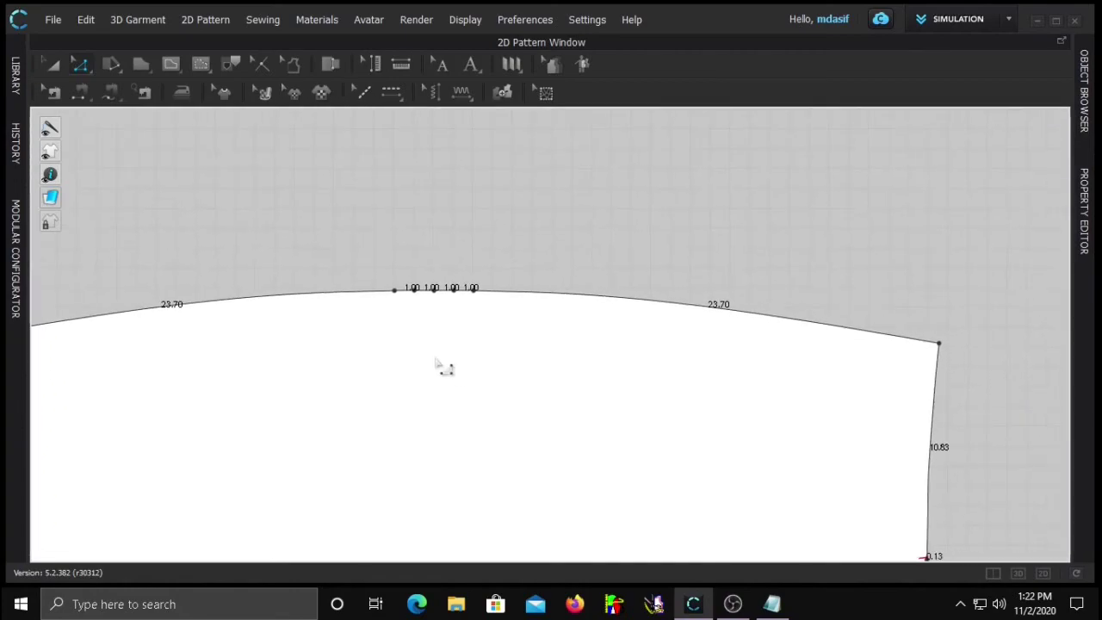
{"action": "scroll", "coordinate": [389, 323], "scroll_direction": "up", "scroll_amount": 3}
{"action": "left_click", "coordinate": [395, 289]}
{"action": "left_click", "coordinate": [395, 462]}
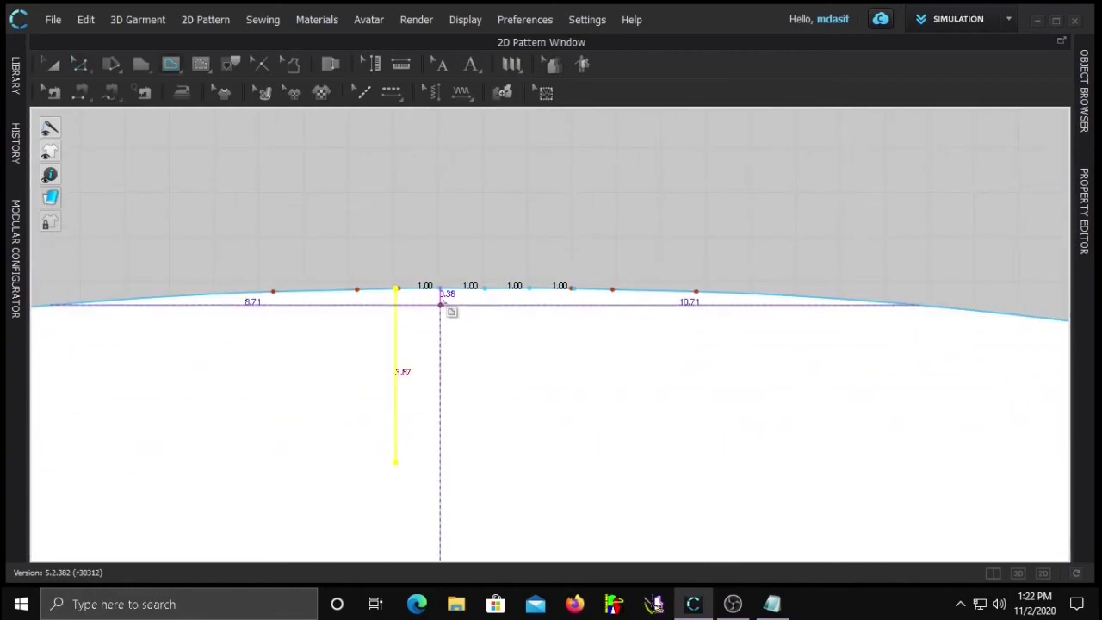
{"action": "left_click", "coordinate": [440, 462]}
{"action": "left_click", "coordinate": [529, 289]}
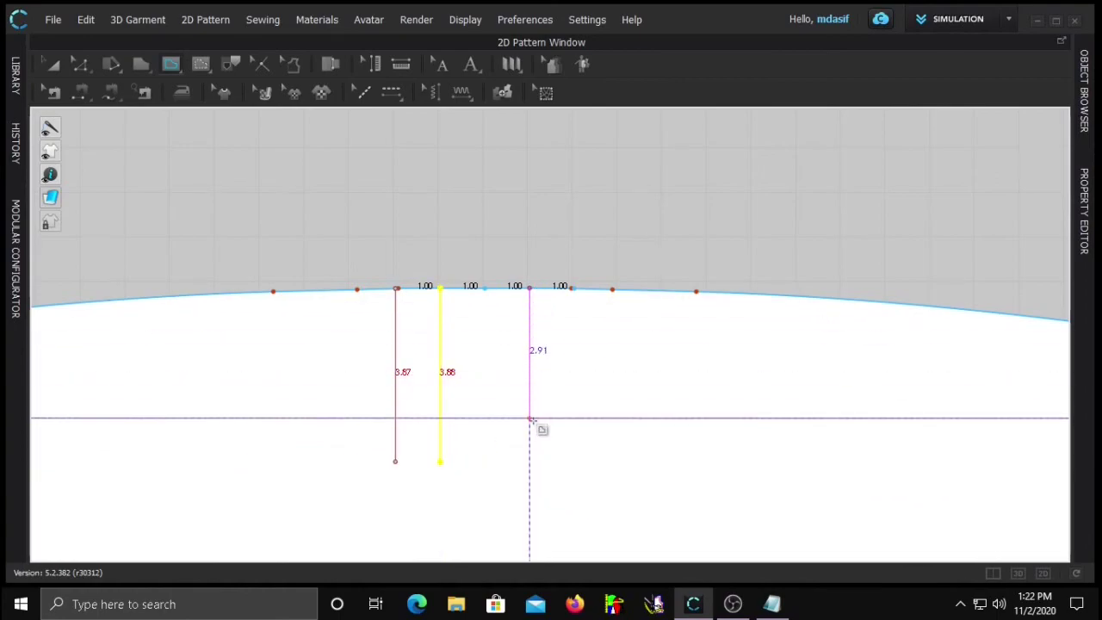
{"action": "left_click", "coordinate": [530, 462]}
{"action": "left_click", "coordinate": [574, 289]}
{"action": "left_click", "coordinate": [574, 462]}
Extend the four vertical pleat lines down to the hem of the back piece
{"action": "key", "text": "z"}
{"action": "right_click", "coordinate": [574, 462]}
{"action": "left_click", "coordinate": [649, 307]}
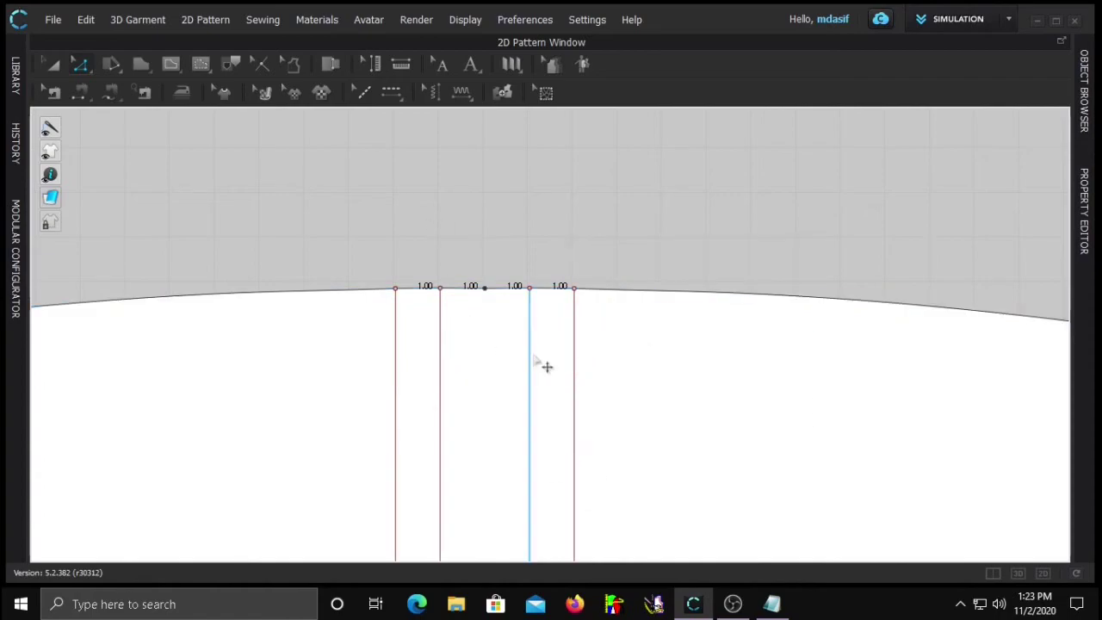
{"action": "scroll", "coordinate": [546, 367], "scroll_direction": "down", "scroll_amount": 5}
{"action": "scroll", "coordinate": [563, 470], "scroll_direction": "up", "scroll_amount": 3}
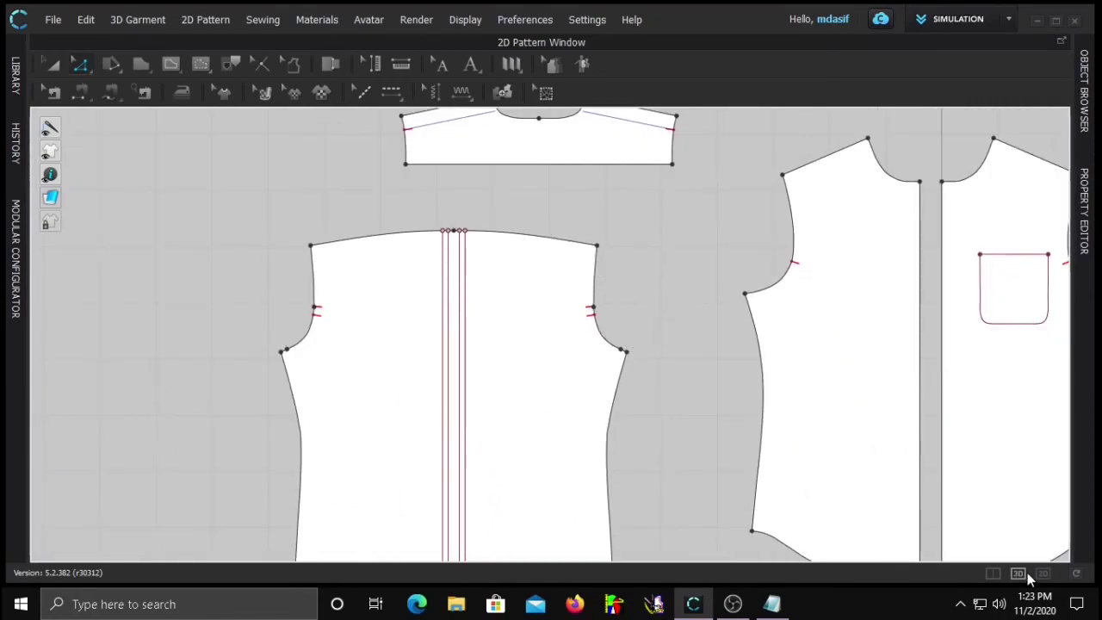
Show the internal lines on the garment in the 3D view, with the back of the shirt in sight
{"action": "left_click", "coordinate": [1020, 572]}
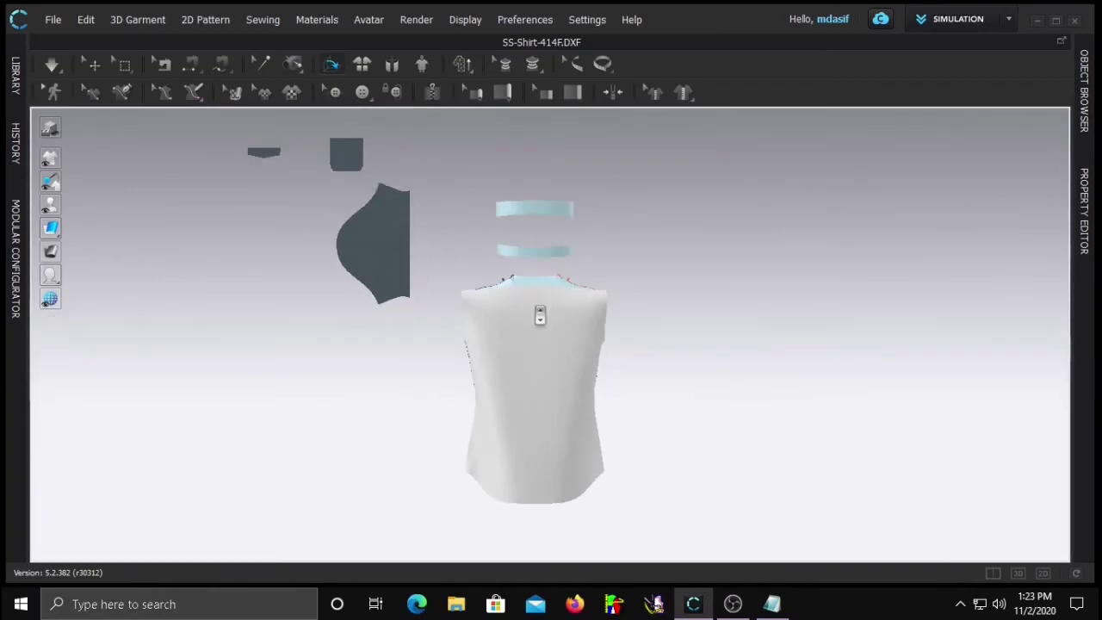
{"action": "scroll", "coordinate": [540, 315], "scroll_direction": "up", "scroll_amount": 4}
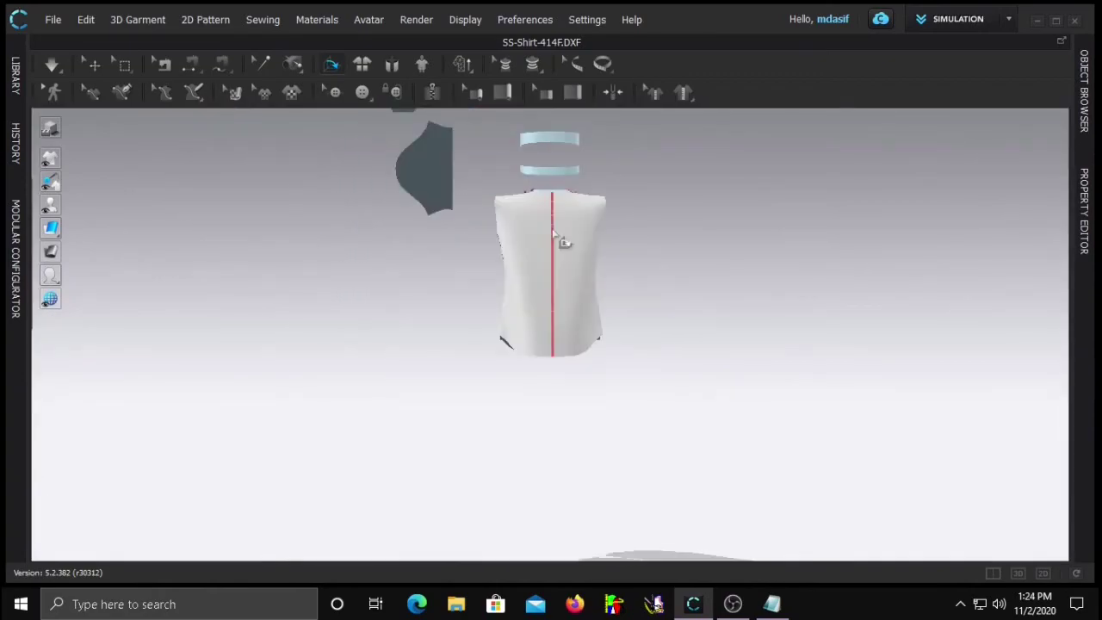
{"action": "left_click", "coordinate": [551, 232]}
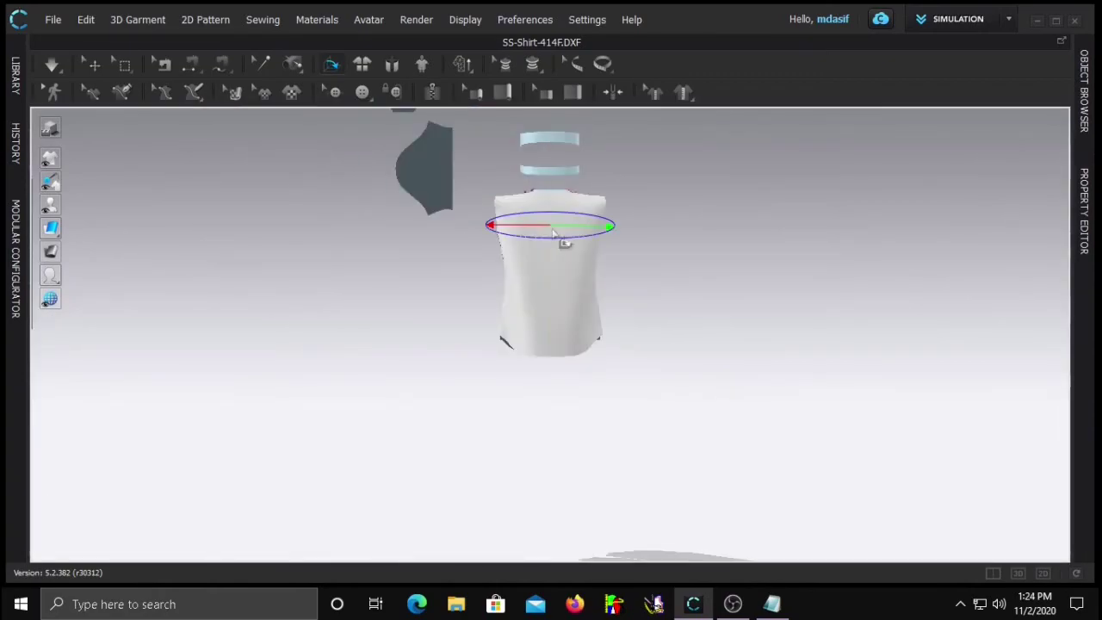
{"action": "left_click", "coordinate": [556, 229]}
{"action": "scroll", "coordinate": [556, 229], "scroll_direction": "up", "scroll_amount": 2}
{"action": "middle_click_drag", "start_coordinate": [556, 229], "coordinate": [533, 365]}
{"action": "scroll", "coordinate": [534, 364], "scroll_direction": "up", "scroll_amount": 3}
{"action": "mouse_move", "coordinate": [57, 164]}
{"action": "left_click", "coordinate": [122, 164]}
Fold the back piece along one of its vertical pleat lines and set that line's fold angle to 300
{"action": "left_click", "coordinate": [530, 351]}
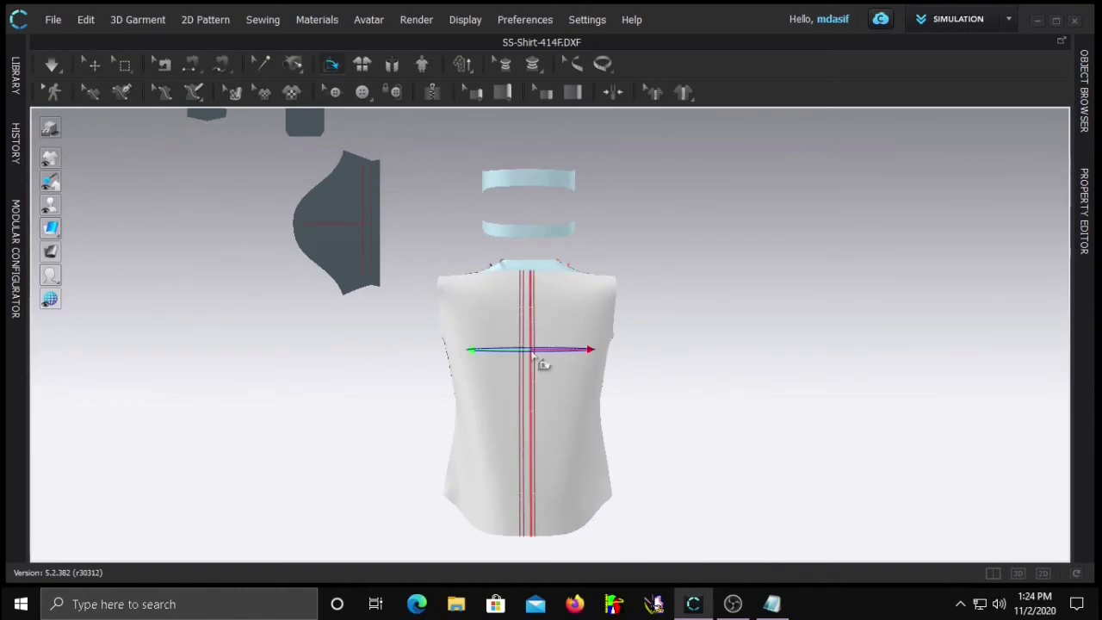
{"action": "key", "text": "5"}
{"action": "left_click_drag", "start_coordinate": [519, 194], "coordinate": [581, 215]}
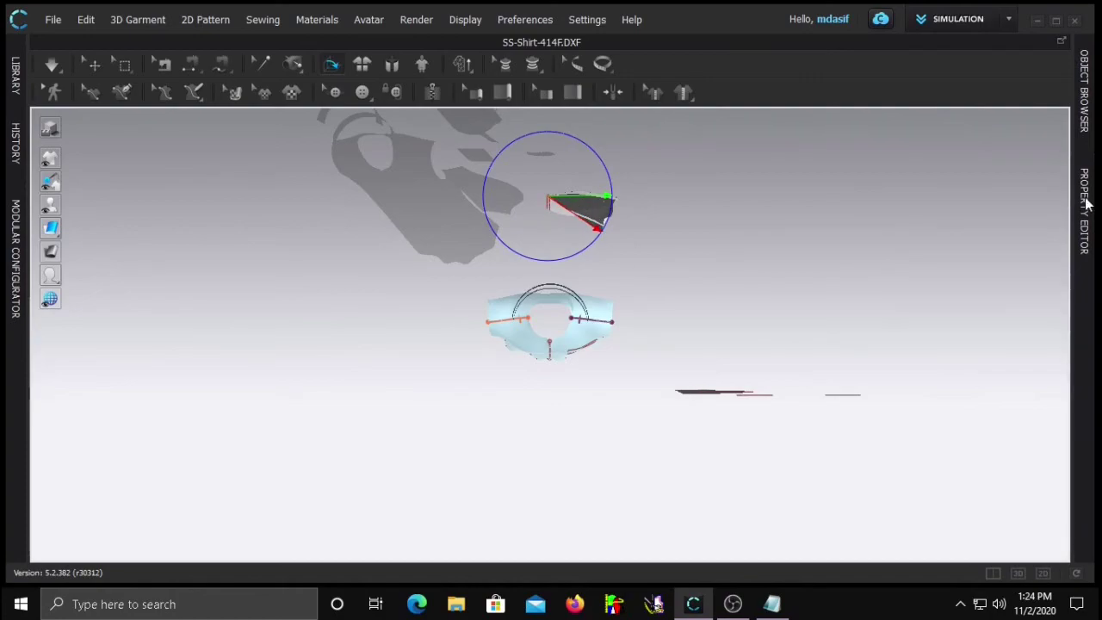
{"action": "left_click", "coordinate": [1086, 203]}
{"action": "left_click", "coordinate": [994, 191]}
{"action": "key", "text": "Return"}
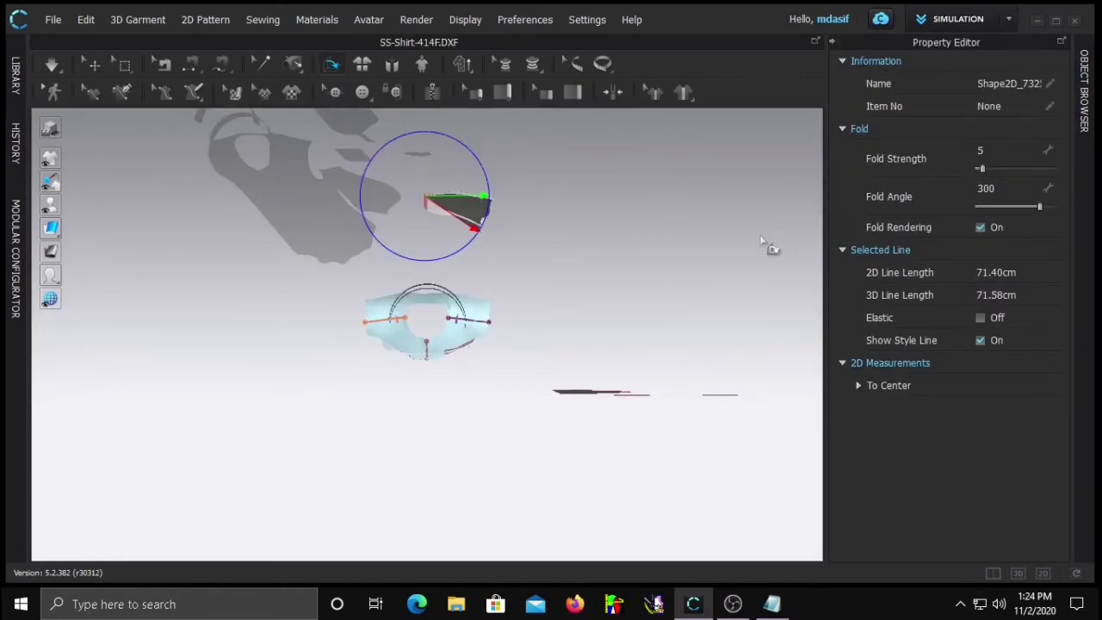
Swing the folded half of the back outward again along another pleat line, to a fold angle of about 336
{"action": "left_click", "coordinate": [516, 213]}
{"action": "left_click", "coordinate": [428, 208]}
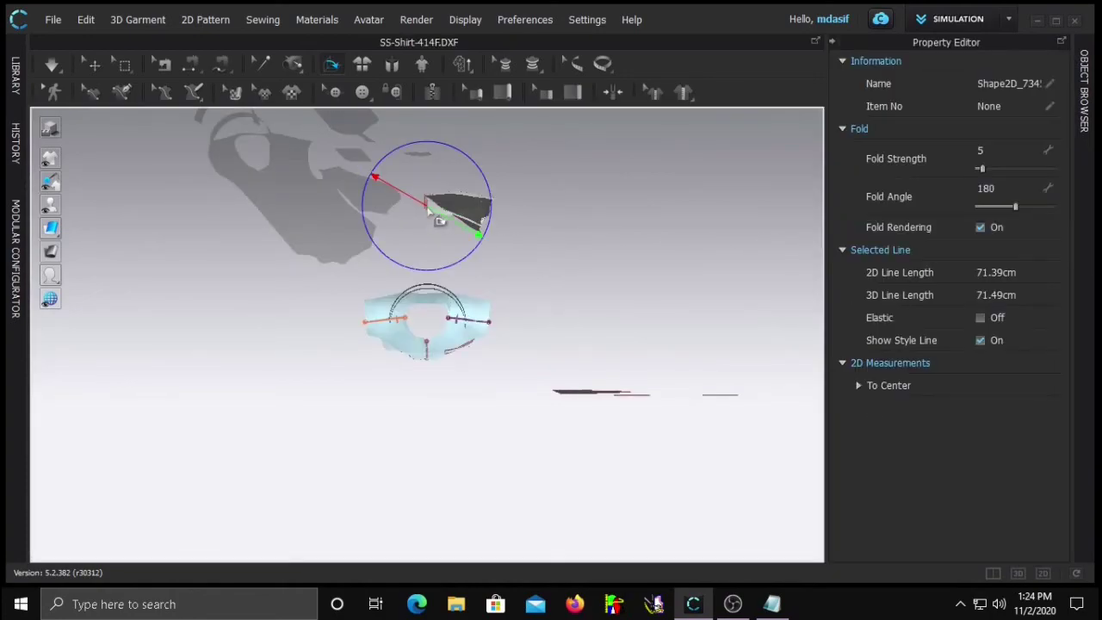
{"action": "left_click_drag", "start_coordinate": [450, 228], "coordinate": [401, 204]}
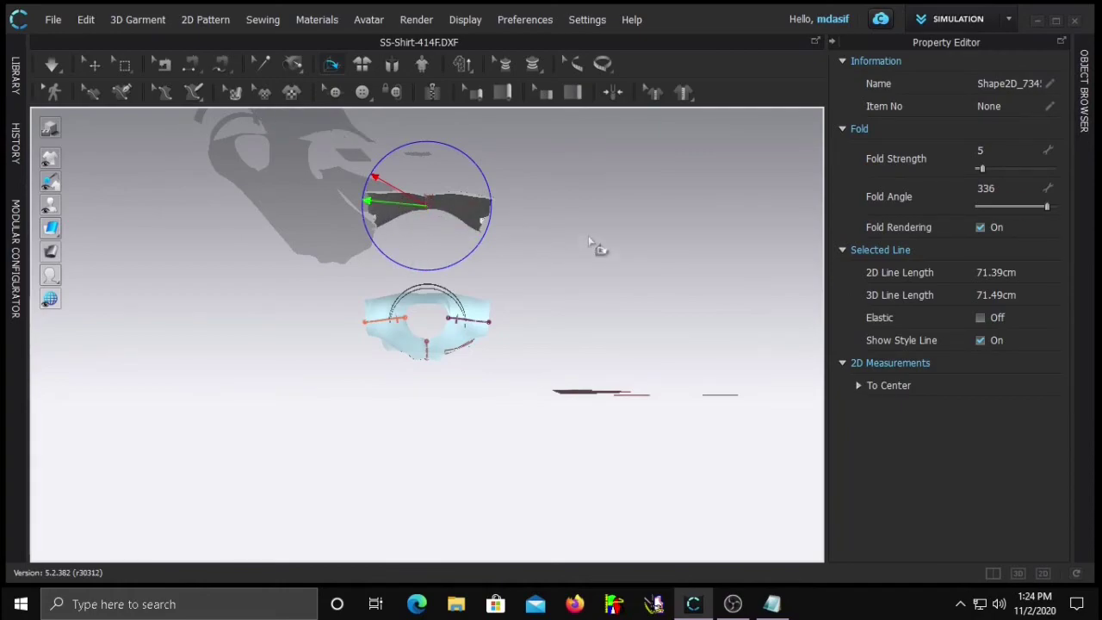
{"action": "left_click", "coordinate": [548, 244]}
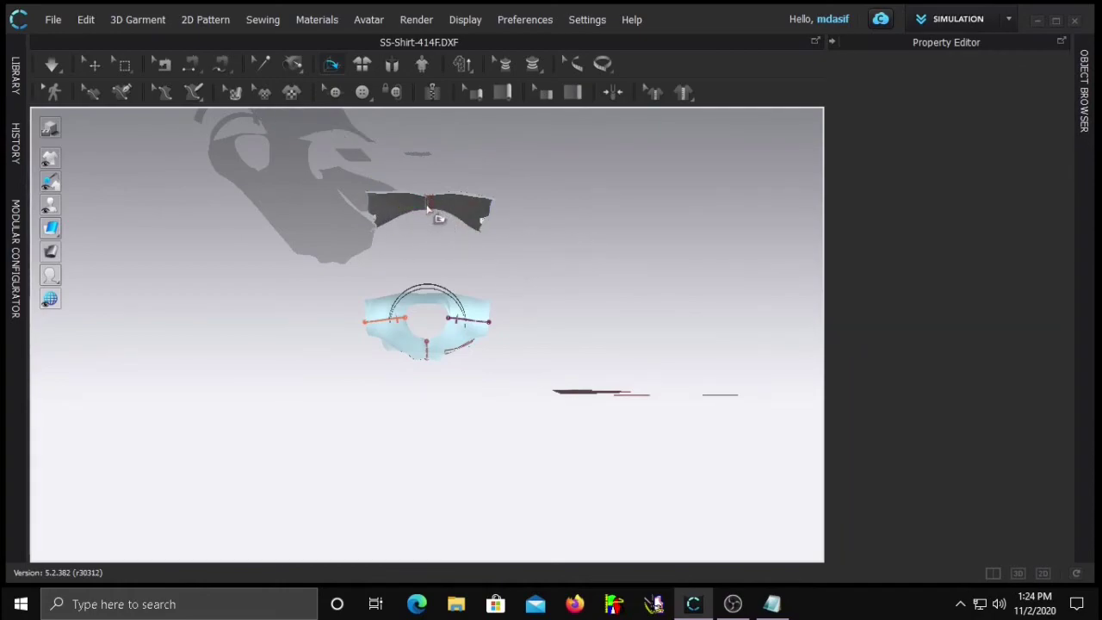
Set the fold angle of the back's selected outer pleat line to 300 and return to the 3D garment view
{"action": "left_click", "coordinate": [1046, 573]}
{"action": "left_click", "coordinate": [405, 376]}
{"action": "left_click", "coordinate": [405, 374]}
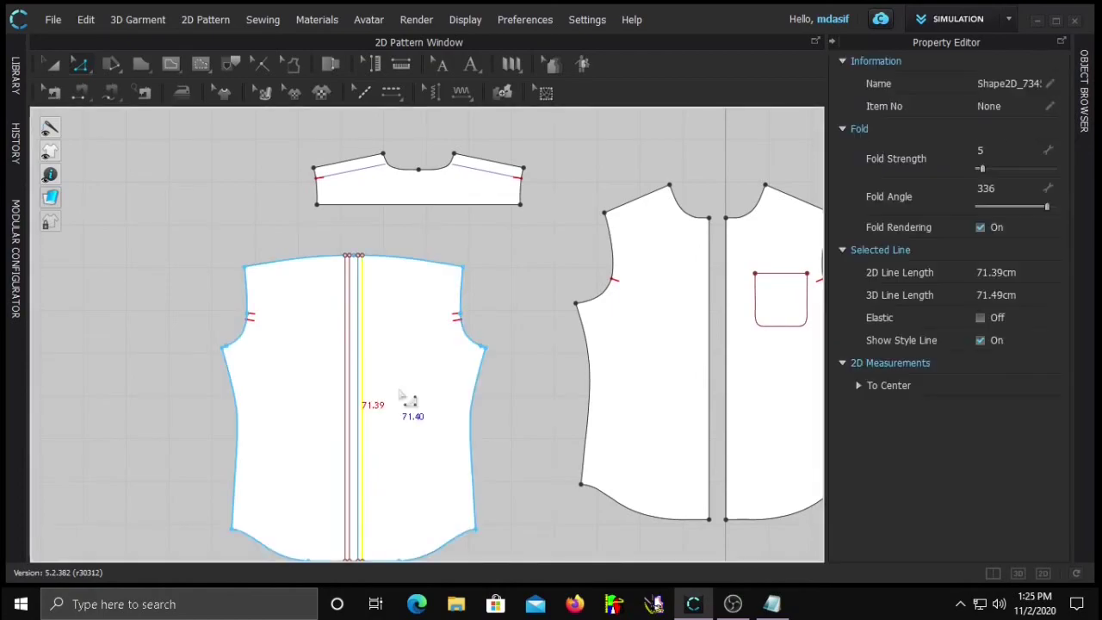
{"action": "left_click", "coordinate": [1005, 194]}
{"action": "type", "text": "300"}
{"action": "key", "text": "Return"}
{"action": "left_click", "coordinate": [1015, 577]}
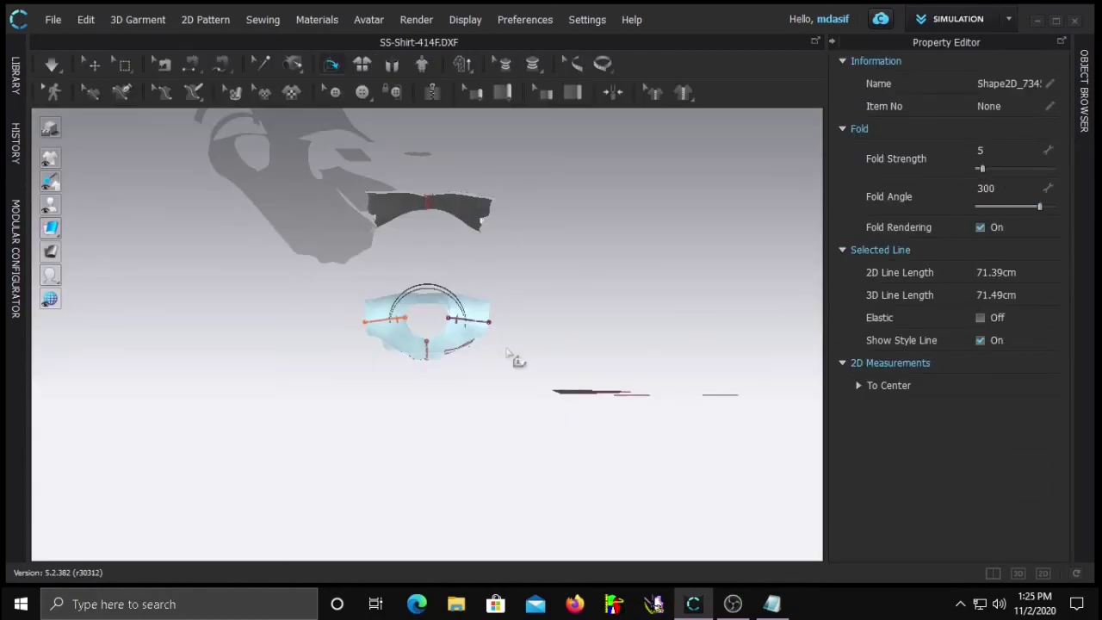
Fold the back piece along one of its inner pleat lines and set that line's fold angle to 0
{"action": "left_click", "coordinate": [444, 229]}
{"action": "left_click", "coordinate": [1043, 573]}
{"action": "left_click", "coordinate": [347, 360]}
{"action": "left_click", "coordinate": [374, 381]}
{"action": "left_click", "coordinate": [1017, 574]}
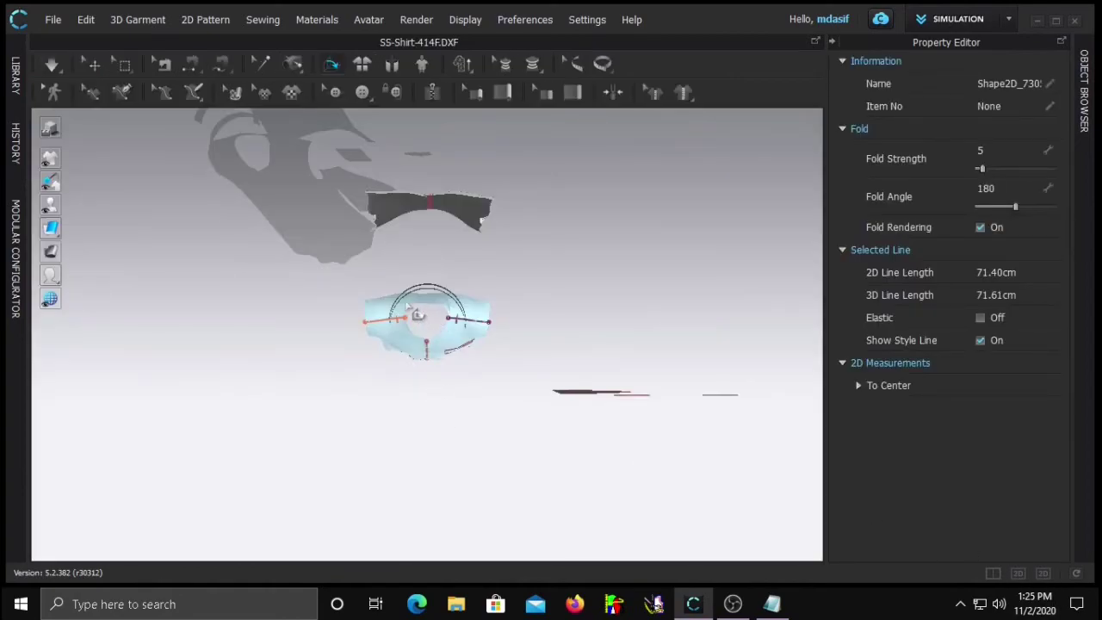
{"action": "key", "text": "2"}
{"action": "scroll", "coordinate": [407, 251], "scroll_direction": "up", "scroll_amount": 2}
{"action": "middle_click_drag", "start_coordinate": [422, 197], "coordinate": [449, 352]}
{"action": "scroll", "coordinate": [418, 368], "scroll_direction": "up", "scroll_amount": 2}
{"action": "left_click", "coordinate": [451, 372]}
{"action": "scroll", "coordinate": [465, 375], "scroll_direction": "down", "scroll_amount": 3}
{"action": "right_click_drag", "start_coordinate": [433, 270], "coordinate": [415, 198]}
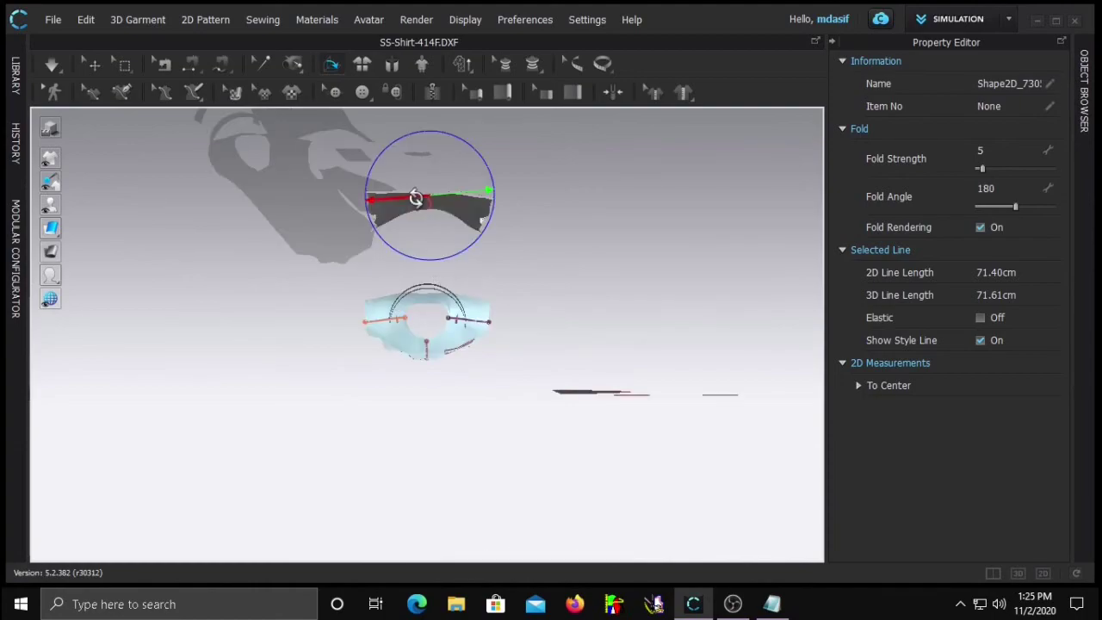
{"action": "left_click_drag", "start_coordinate": [465, 193], "coordinate": [414, 251]}
{"action": "left_click", "coordinate": [989, 187]}
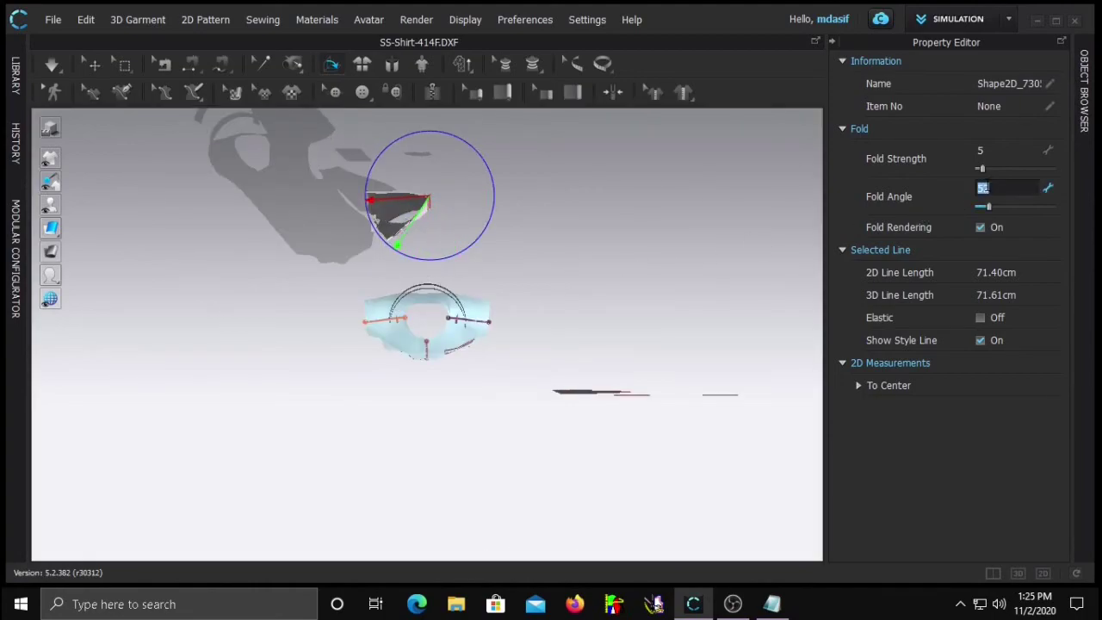
{"action": "type", "text": "0"}
{"action": "key", "text": "Return"}
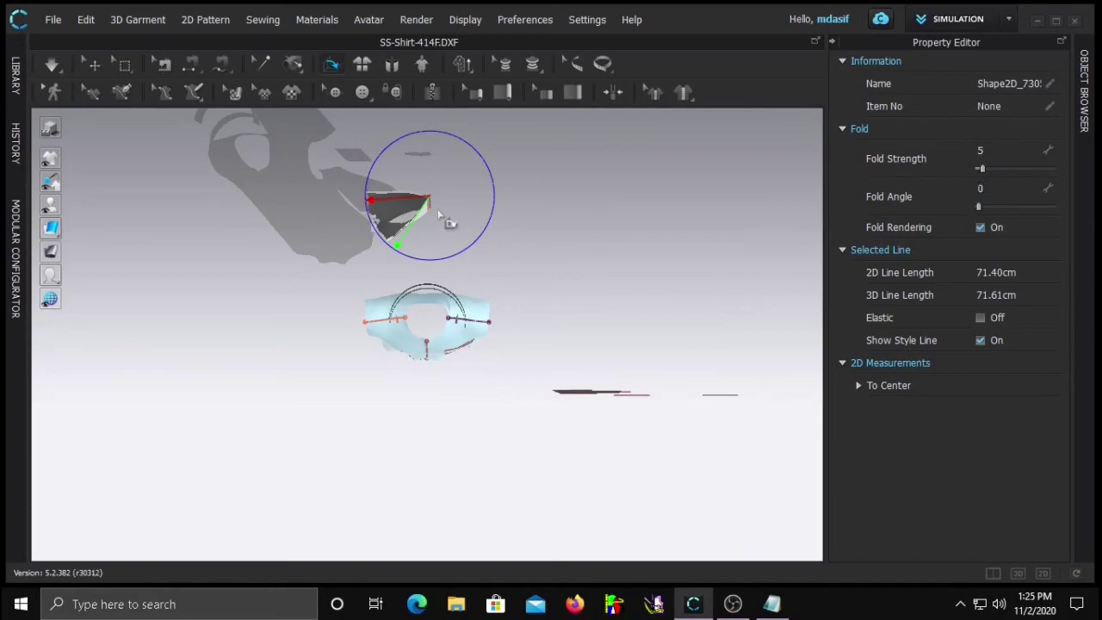
Fold the back piece outward again along the adjoining outer pleat line and set that line's fold angle to 300
{"action": "left_click", "coordinate": [510, 221]}
{"action": "left_click", "coordinate": [428, 210]}
{"action": "left_click_drag", "start_coordinate": [414, 223], "coordinate": [480, 202]}
{"action": "left_click", "coordinate": [994, 188]}
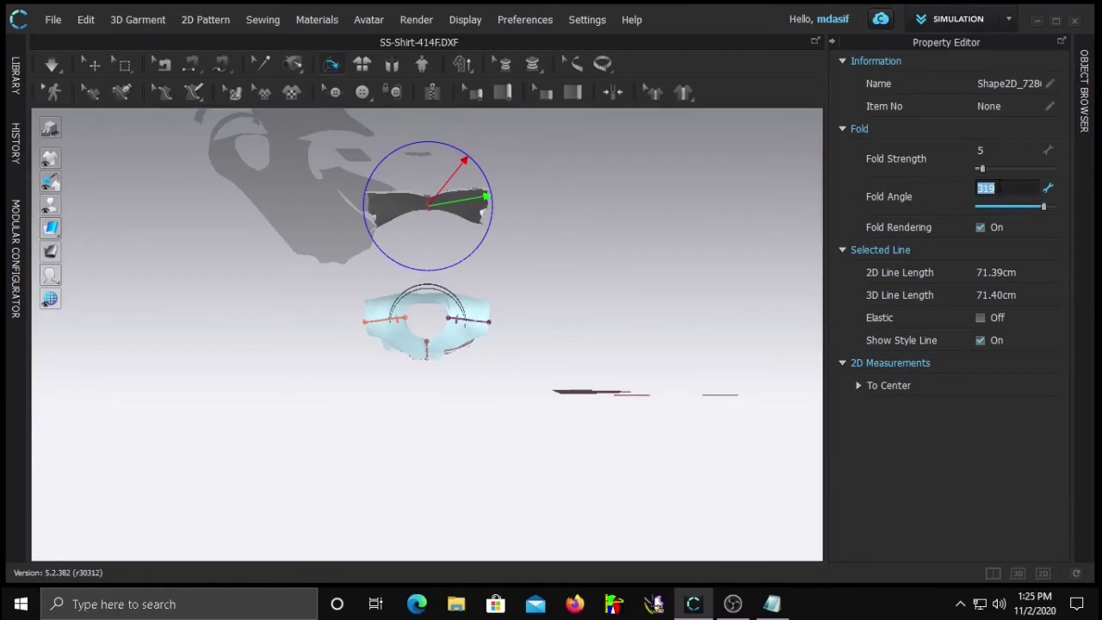
{"action": "type", "text": "300"}
{"action": "key", "text": "Return"}
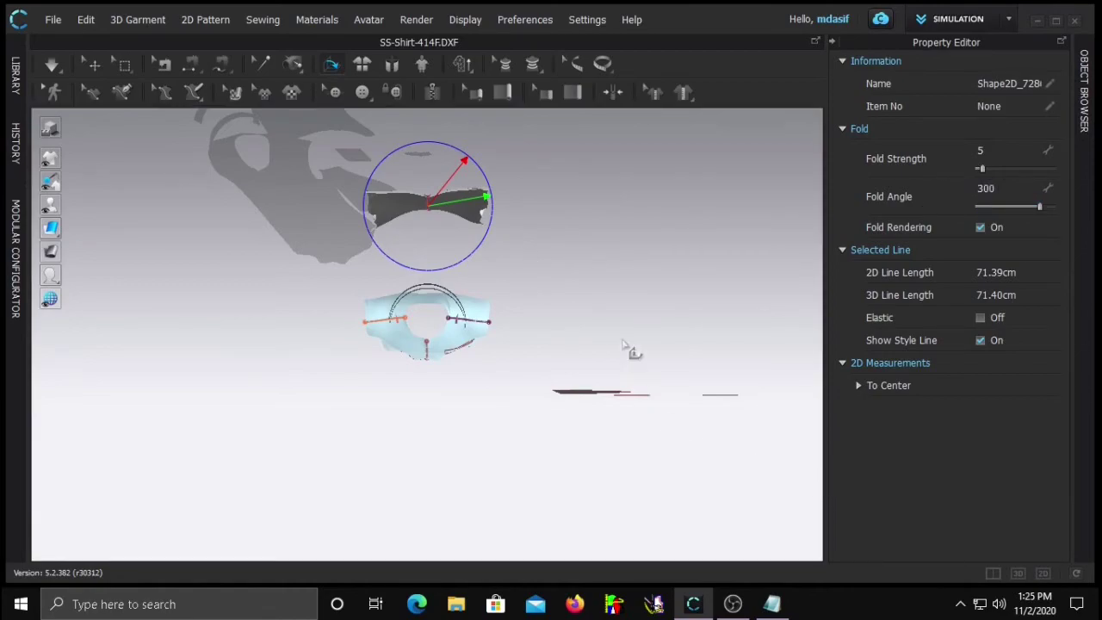
{"action": "left_click", "coordinate": [563, 294]}
{"action": "left_click", "coordinate": [92, 65]}
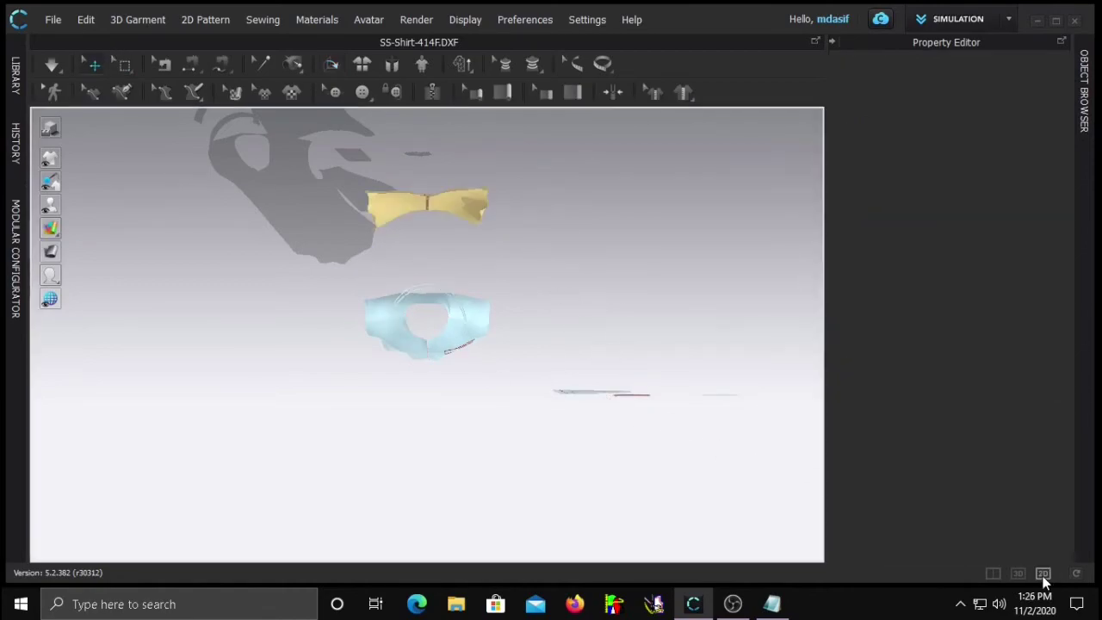
Set the fold angle of the back piece's other inner pleat line to 0 in the 2D pattern view
{"action": "left_click", "coordinate": [1042, 575]}
{"action": "left_click", "coordinate": [360, 298]}
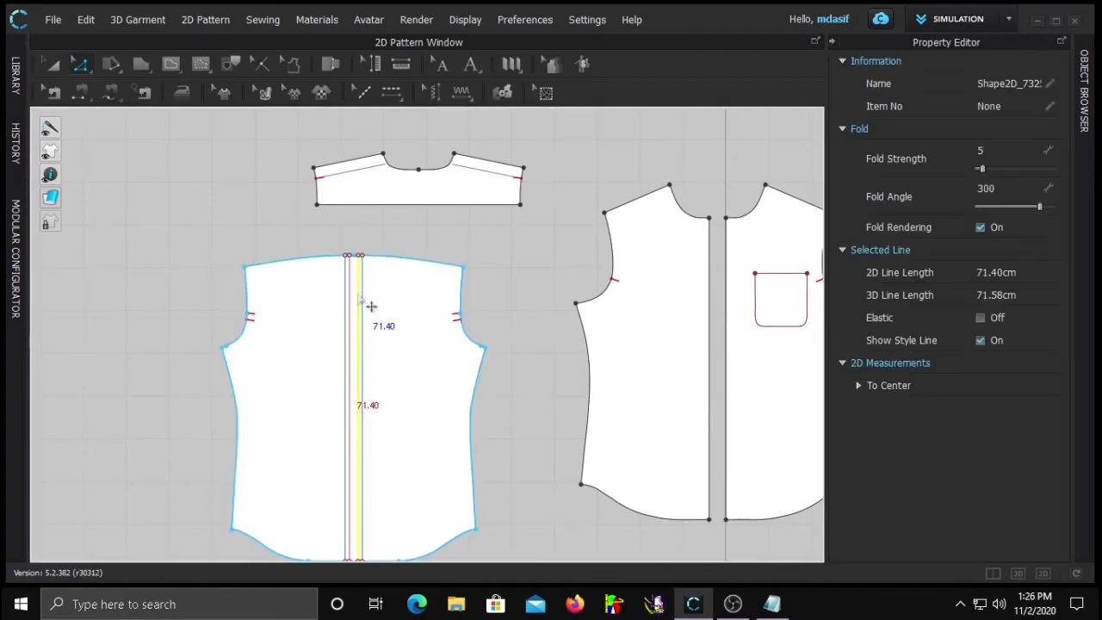
{"action": "left_click", "coordinate": [992, 186]}
{"action": "type", "text": "0"}
{"action": "key", "text": "Return"}
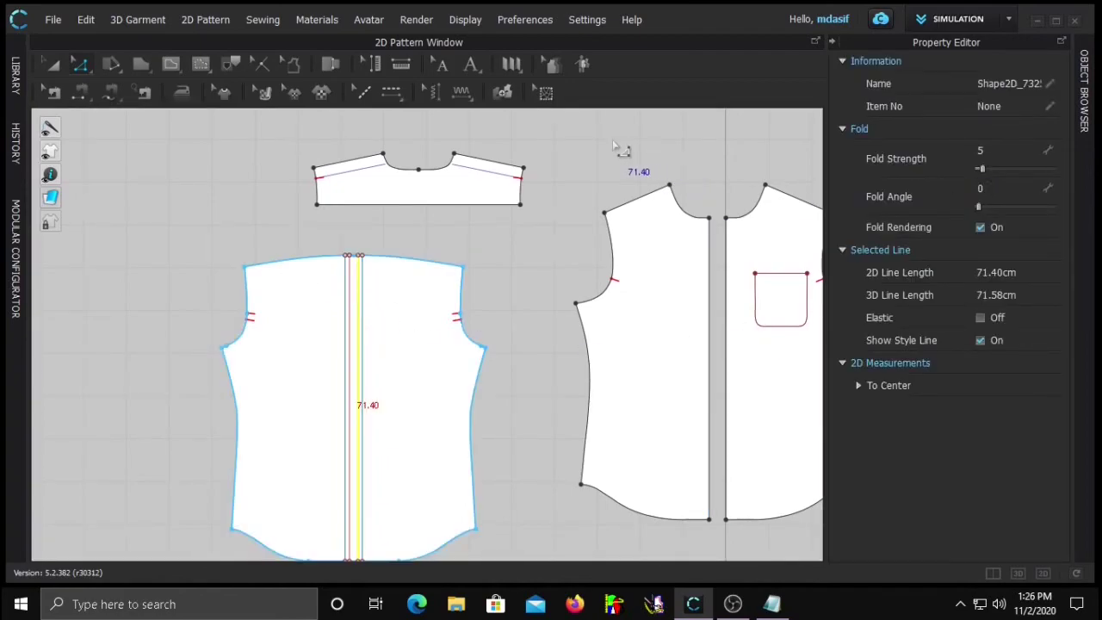
{"action": "left_click", "coordinate": [555, 230]}
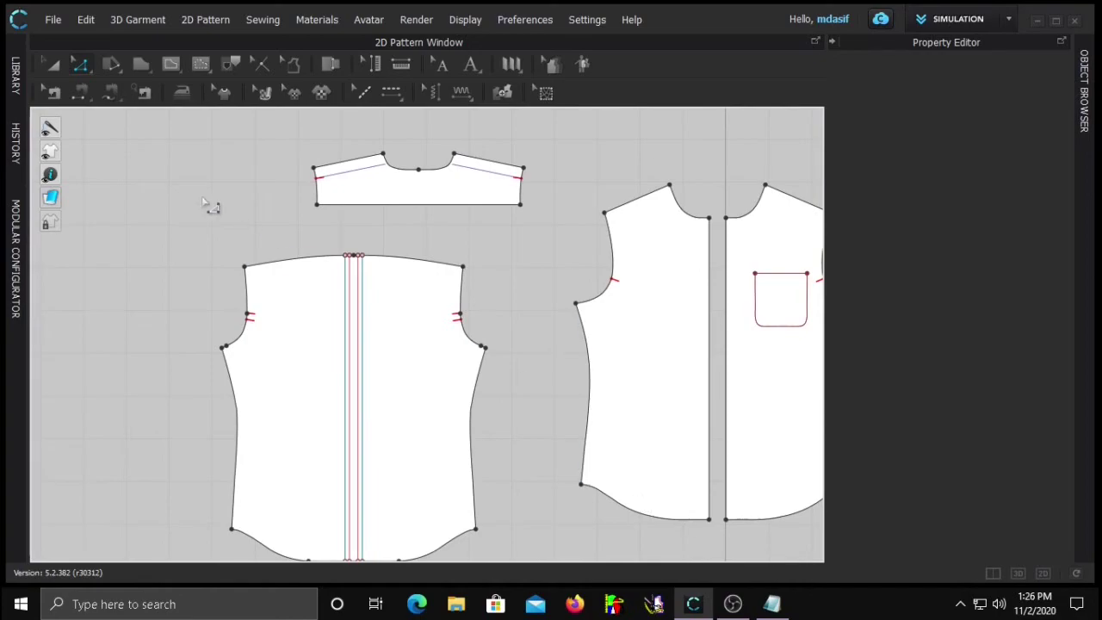
Move the back piece closer to the front pieces in the 3D view and turn to the back of the shirt
{"action": "left_click", "coordinate": [1018, 574]}
{"action": "left_click", "coordinate": [410, 211]}
{"action": "left_click_drag", "start_coordinate": [408, 156], "coordinate": [406, 237]}
{"action": "key", "text": "2"}
{"action": "right_click_drag", "start_coordinate": [402, 278], "coordinate": [433, 259]}
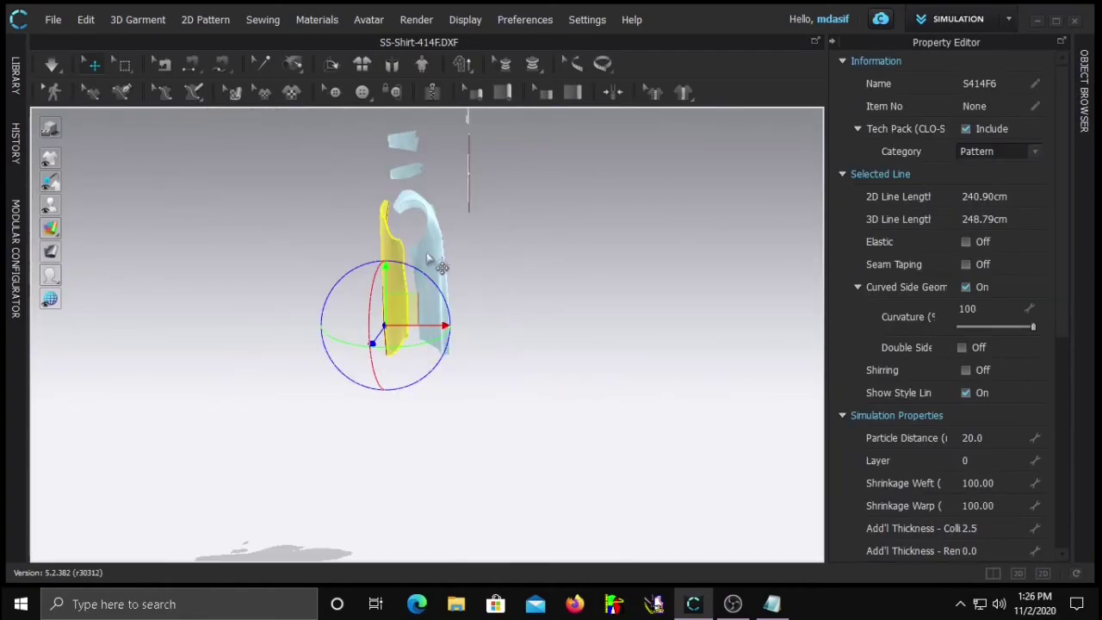
{"action": "mouse_move", "coordinate": [396, 325]}
{"action": "left_mouse_down"}
{"action": "mouse_move", "coordinate": [395, 303]}
{"action": "mouse_move", "coordinate": [414, 333]}
{"action": "left_mouse_up"}
{"action": "left_click", "coordinate": [368, 309]}
{"action": "right_click_drag", "start_coordinate": [374, 313], "coordinate": [509, 307]}
{"action": "scroll", "coordinate": [410, 251], "scroll_direction": "up", "scroll_amount": 1}
{"action": "scroll", "coordinate": [447, 352], "scroll_direction": "up", "scroll_amount": 7}
{"action": "middle_click_drag", "start_coordinate": [410, 250], "coordinate": [440, 328]}
Split the lower edge of the back yoke at its midpoint in an enlarged 2D pattern view
{"action": "left_click", "coordinate": [1042, 572]}
{"action": "scroll", "coordinate": [298, 251], "scroll_direction": "up", "scroll_amount": 3}
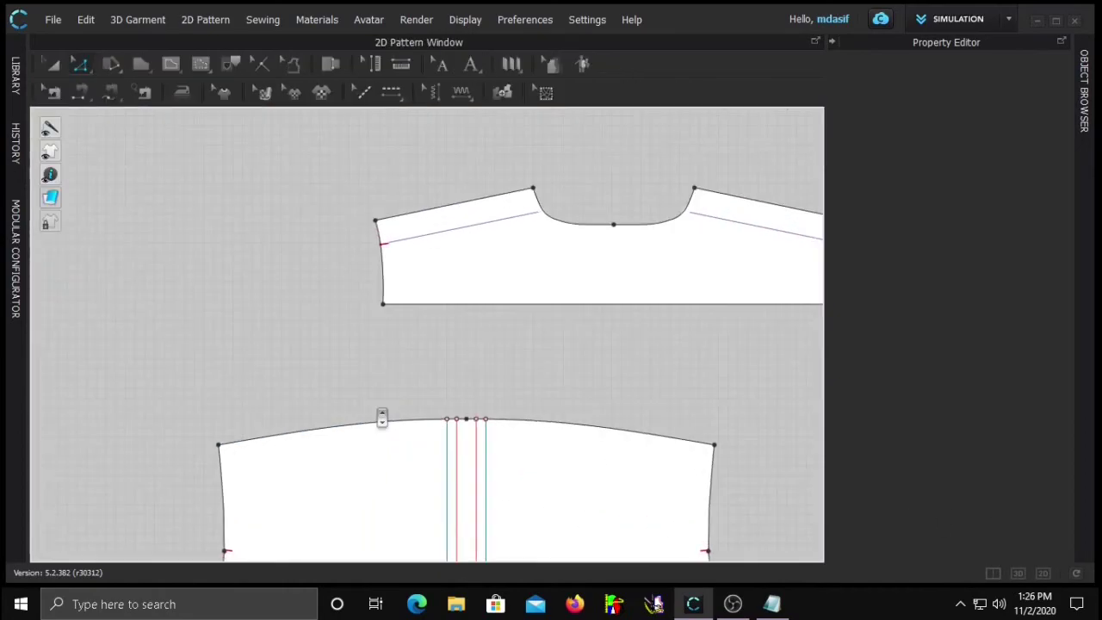
{"action": "left_click", "coordinate": [832, 41]}
{"action": "left_click_drag", "start_coordinate": [678, 263], "coordinate": [542, 385]}
{"action": "key", "text": "x"}
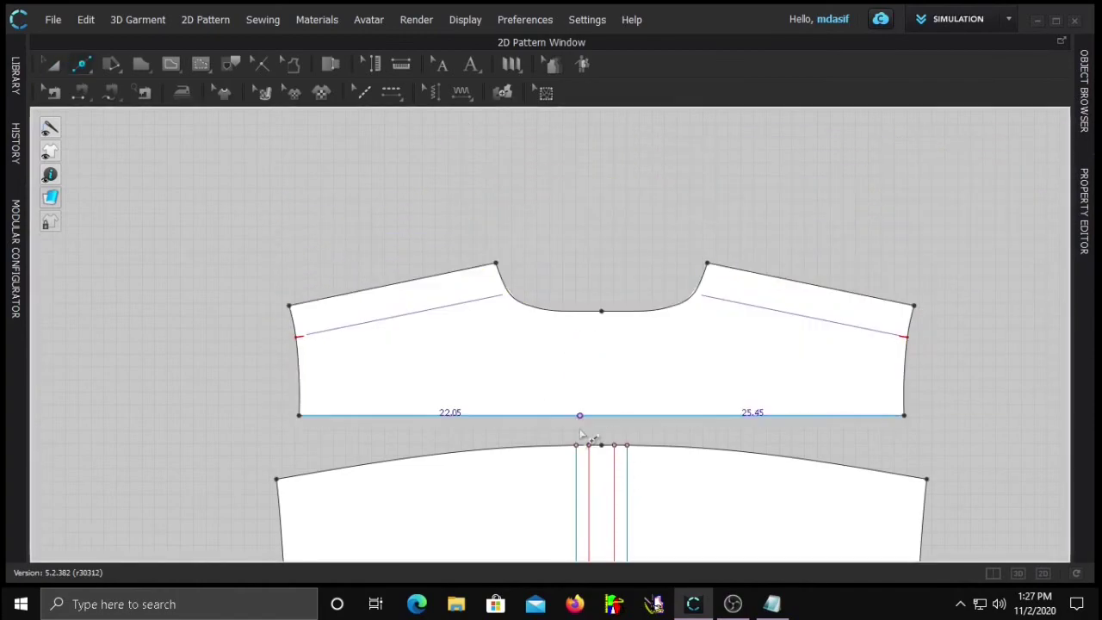
{"action": "right_click", "coordinate": [609, 415]}
{"action": "left_click", "coordinate": [479, 318]}
{"action": "left_click", "coordinate": [516, 416]}
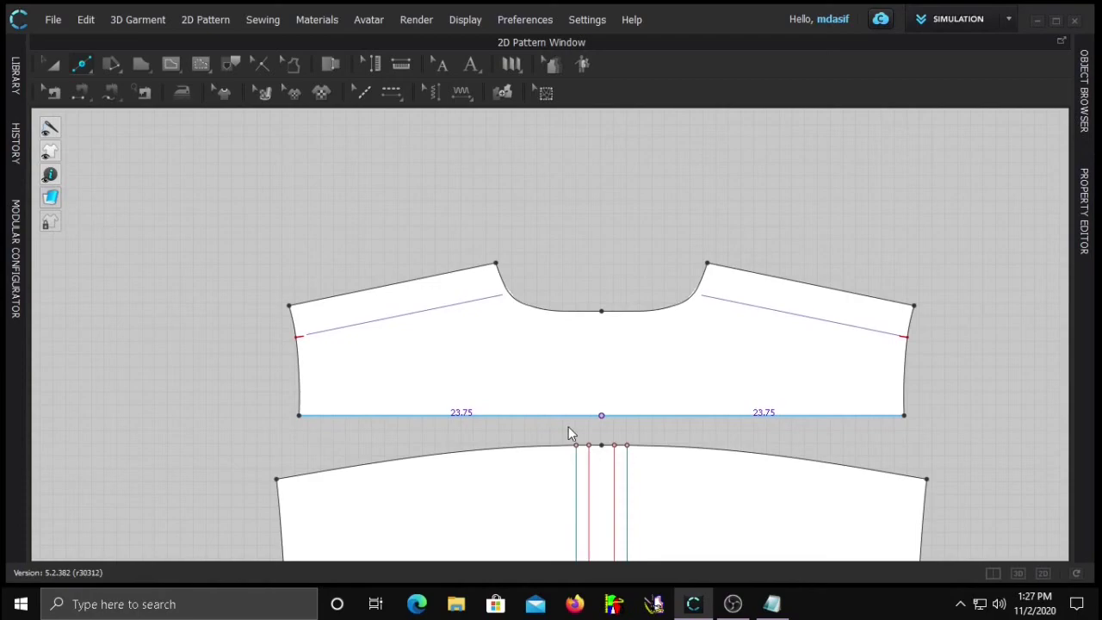
{"action": "key", "text": "z"}
{"action": "left_click", "coordinate": [374, 437]}
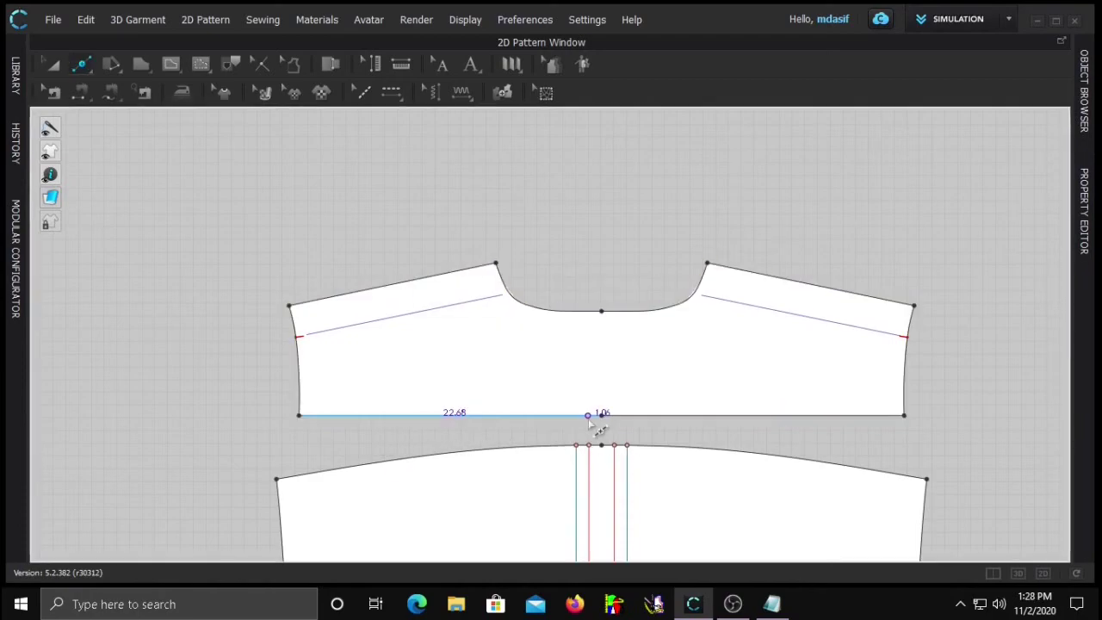
Add a point 1 cm from the midpoint on each side along the yoke's lower edge
{"action": "right_click", "coordinate": [588, 417]}
{"action": "type", "text": "1"}
{"action": "key", "text": "Return"}
{"action": "right_click", "coordinate": [600, 417]}
{"action": "key", "text": "Return"}
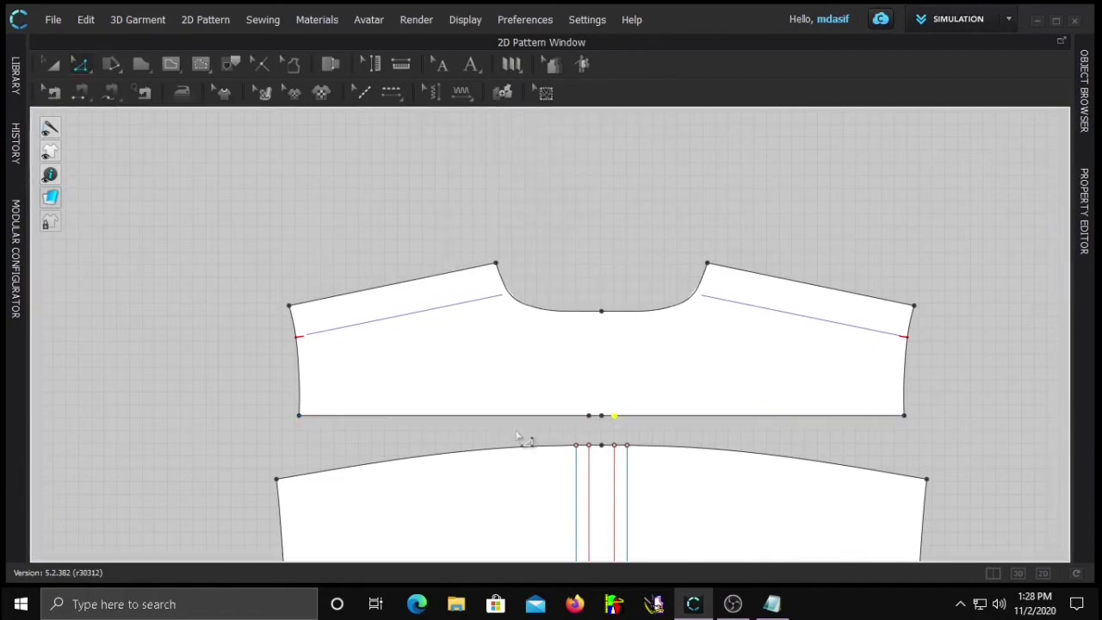
Sew the left half of the yoke's lower edge to the back's top edge up to the left outer pleat line with M:N free sewing
{"action": "scroll", "coordinate": [516, 437], "scroll_direction": "up", "scroll_amount": 3}
{"action": "left_click_drag", "start_coordinate": [108, 92], "coordinate": [115, 113]}
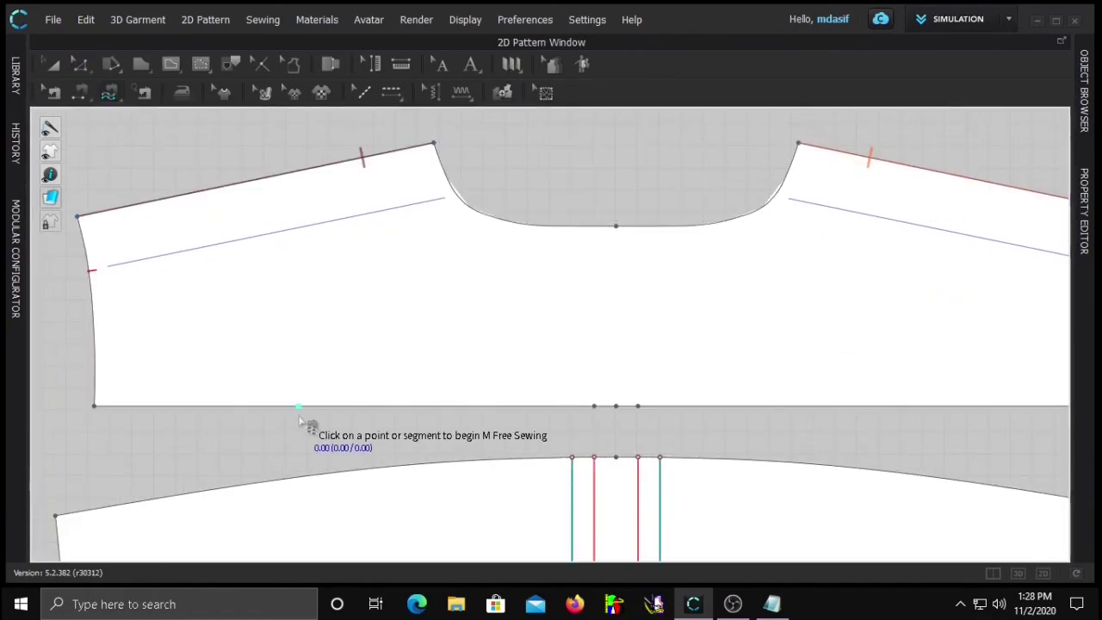
{"action": "middle_click_drag", "start_coordinate": [299, 420], "coordinate": [321, 281]}
{"action": "left_click", "coordinate": [116, 284]}
{"action": "key", "text": "Return"}
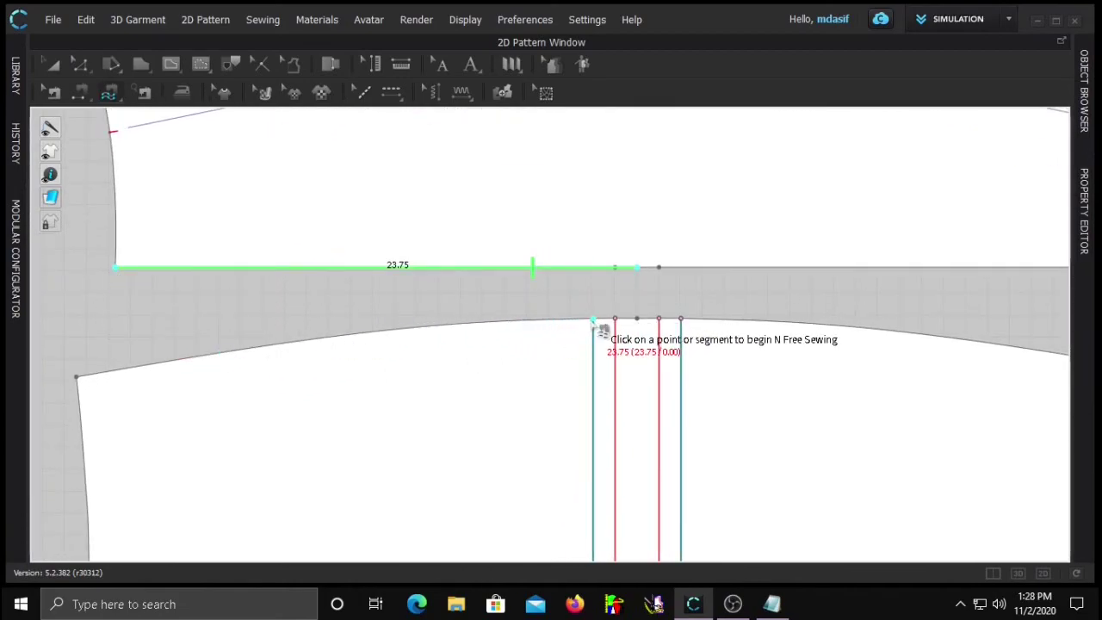
{"action": "left_click", "coordinate": [596, 322]}
{"action": "left_click", "coordinate": [79, 377]}
{"action": "key", "text": "Return"}
Sew the right half of the yoke's lower edge to the back's top edge, from the right outer pleat line to the armhole corner
{"action": "scroll", "coordinate": [524, 353], "scroll_direction": "down", "scroll_amount": 3}
{"action": "scroll", "coordinate": [332, 381], "scroll_direction": "up", "scroll_amount": 3}
{"action": "left_click", "coordinate": [670, 293]}
{"action": "key", "text": "Return"}
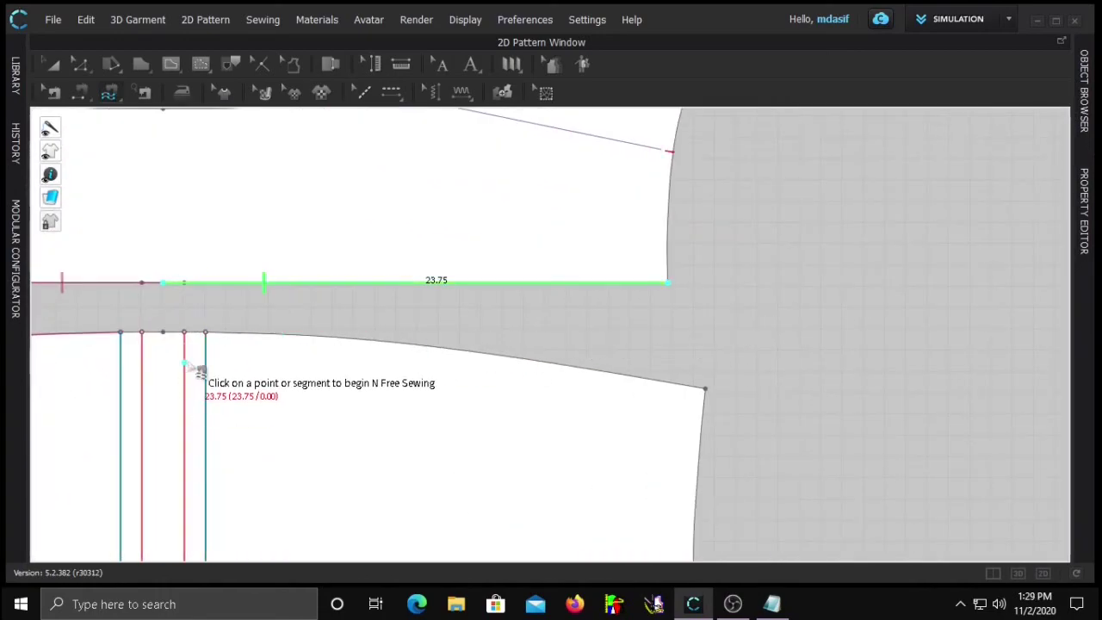
{"action": "left_click", "coordinate": [695, 392]}
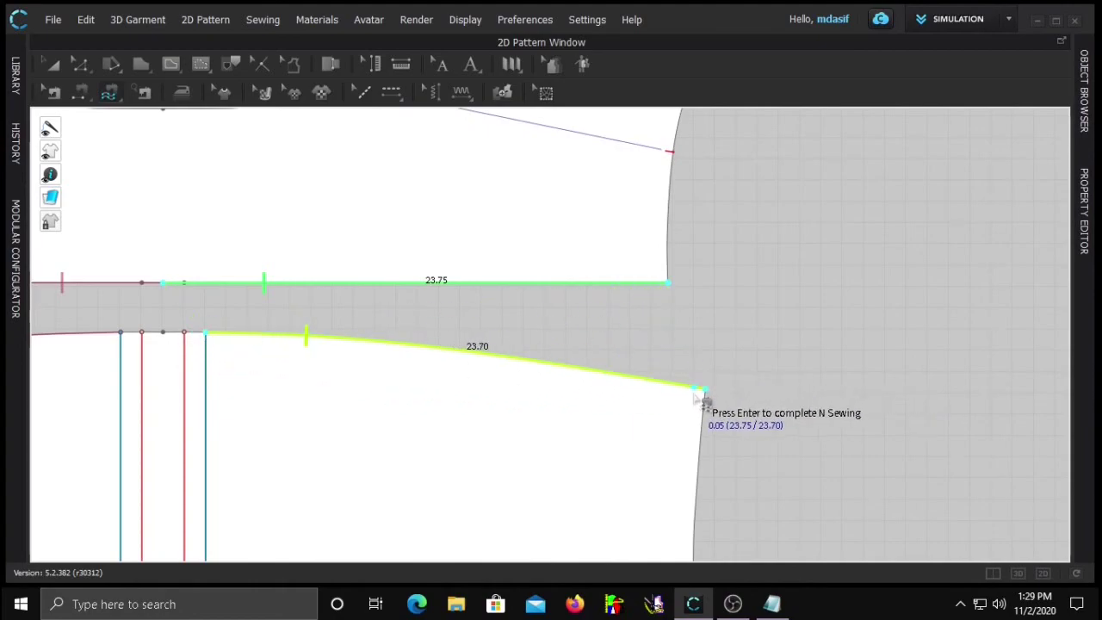
{"action": "key", "text": "Return"}
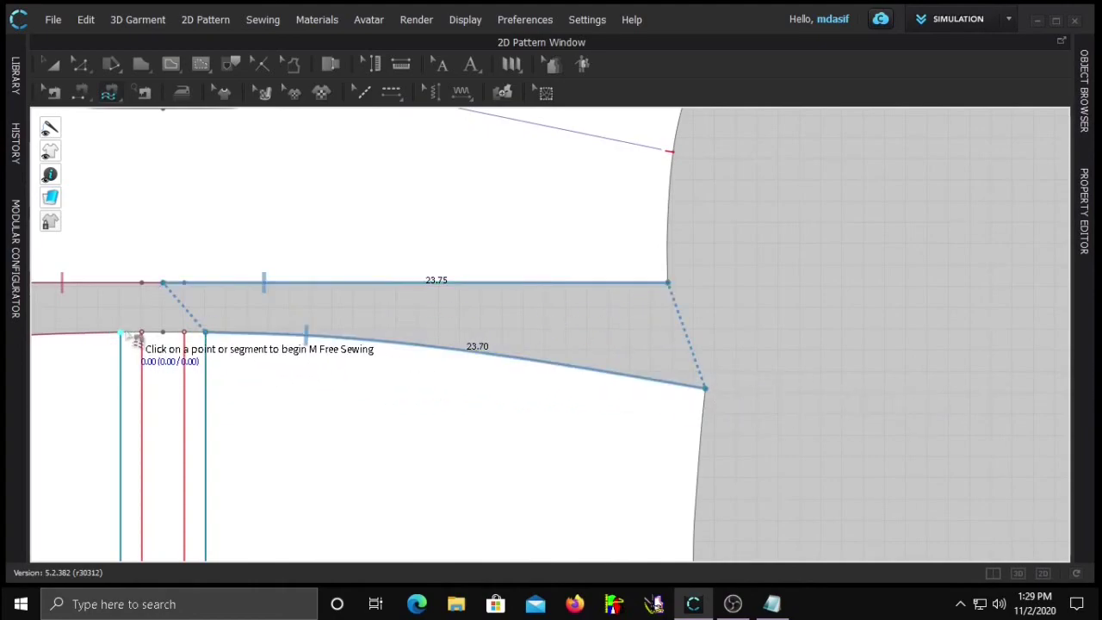
{"action": "key", "text": "z"}
{"action": "scroll", "coordinate": [125, 336], "scroll_direction": "up", "scroll_amount": 2}
{"action": "scroll", "coordinate": [287, 370], "scroll_direction": "up", "scroll_amount": 1}
{"action": "key", "text": "n"}
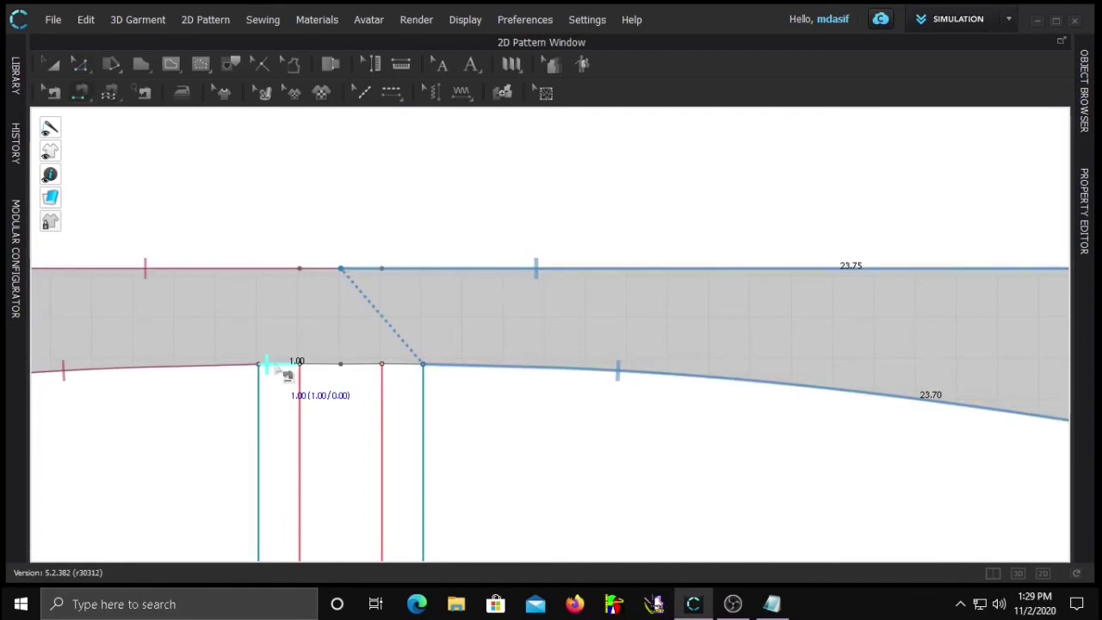
{"action": "left_click", "coordinate": [276, 366]}
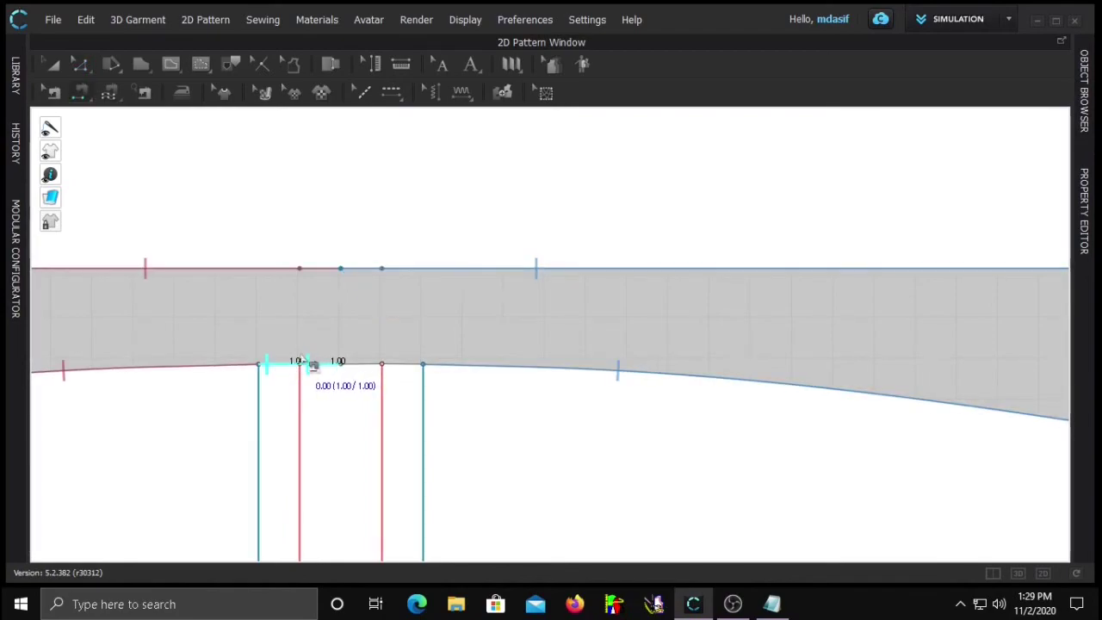
{"action": "key", "text": "z"}
Free-sew the 1 cm top-edge segments on either side of each inner pleat line together, for both halves of the back pleat
{"action": "key", "text": "m"}
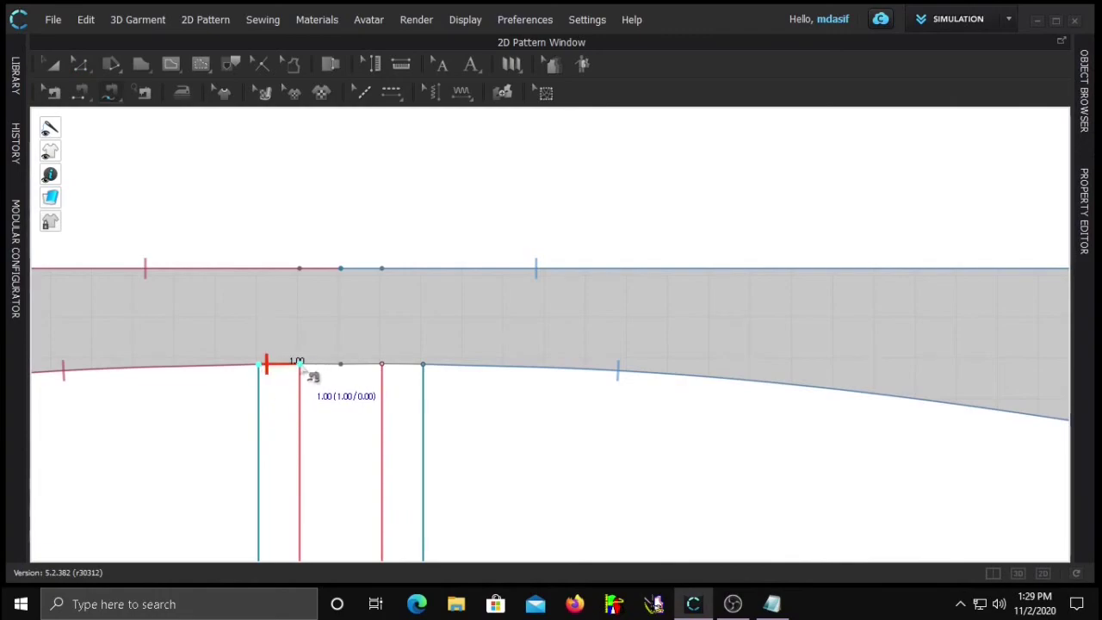
{"action": "left_click", "coordinate": [301, 366]}
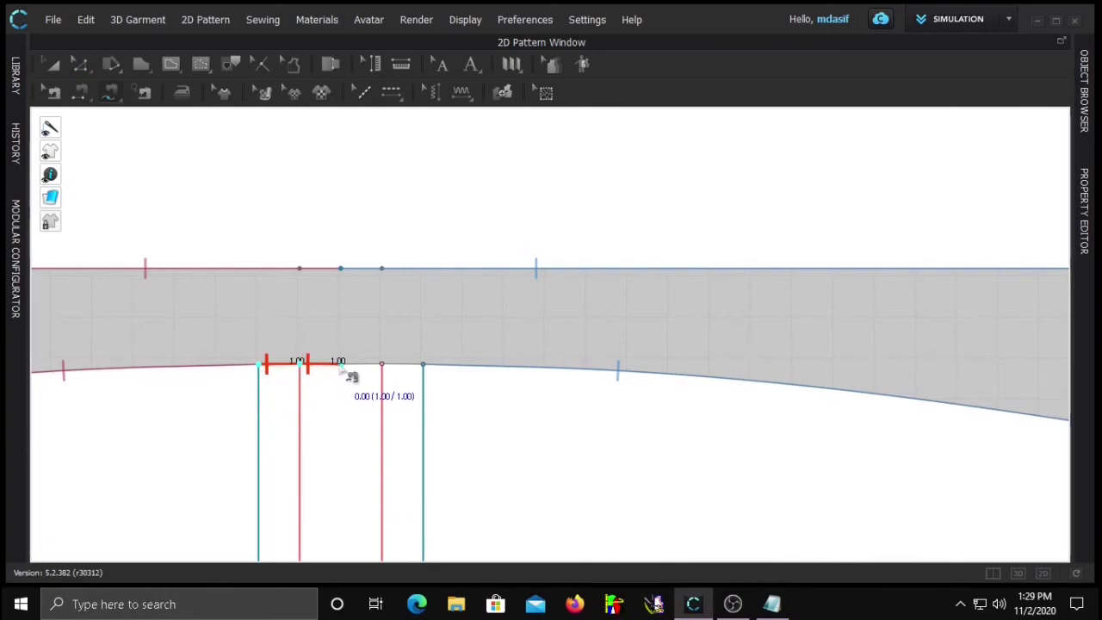
{"action": "key", "text": "ctrl+b"}
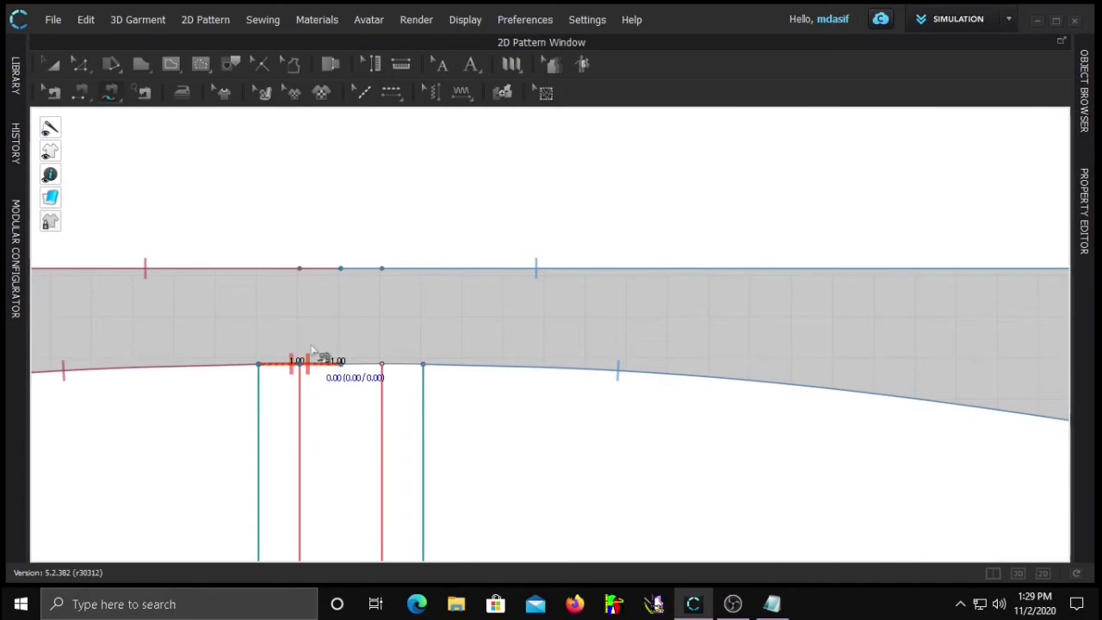
{"action": "left_click", "coordinate": [341, 365]}
{"action": "left_click", "coordinate": [382, 366]}
{"action": "left_click", "coordinate": [423, 365]}
{"action": "left_click", "coordinate": [382, 364]}
{"action": "key", "text": "z"}
Sew the back piece's side edges to the side edges of the front pieces and drape the garment in 3D
{"action": "scroll", "coordinate": [377, 367], "scroll_direction": "down", "scroll_amount": 3}
{"action": "scroll", "coordinate": [390, 413], "scroll_direction": "down", "scroll_amount": 2}
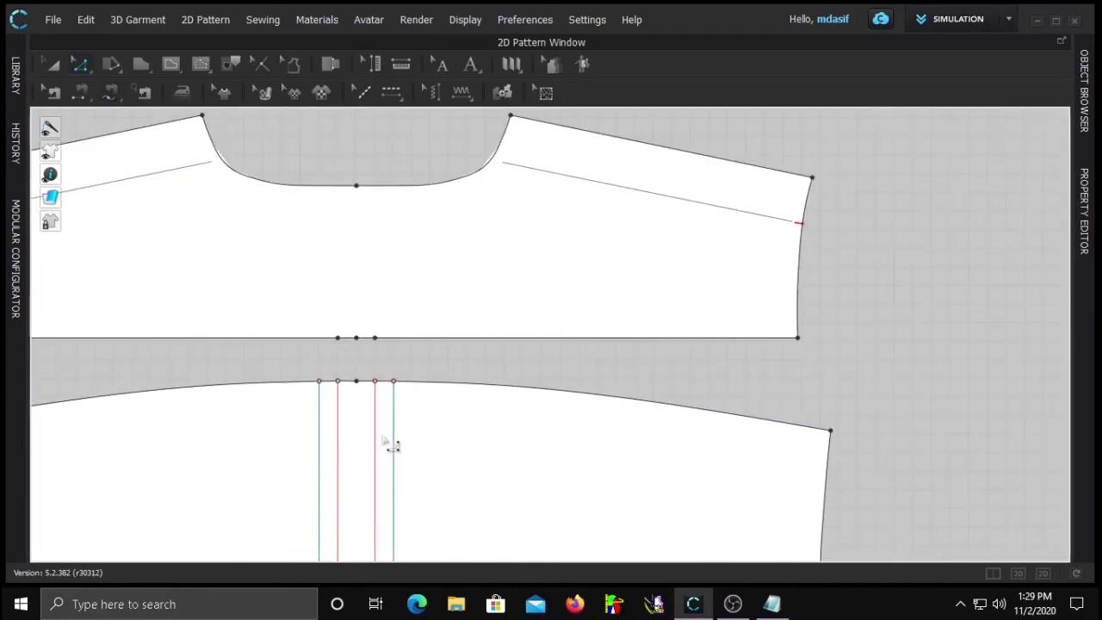
{"action": "scroll", "coordinate": [312, 418], "scroll_direction": "down", "scroll_amount": 4}
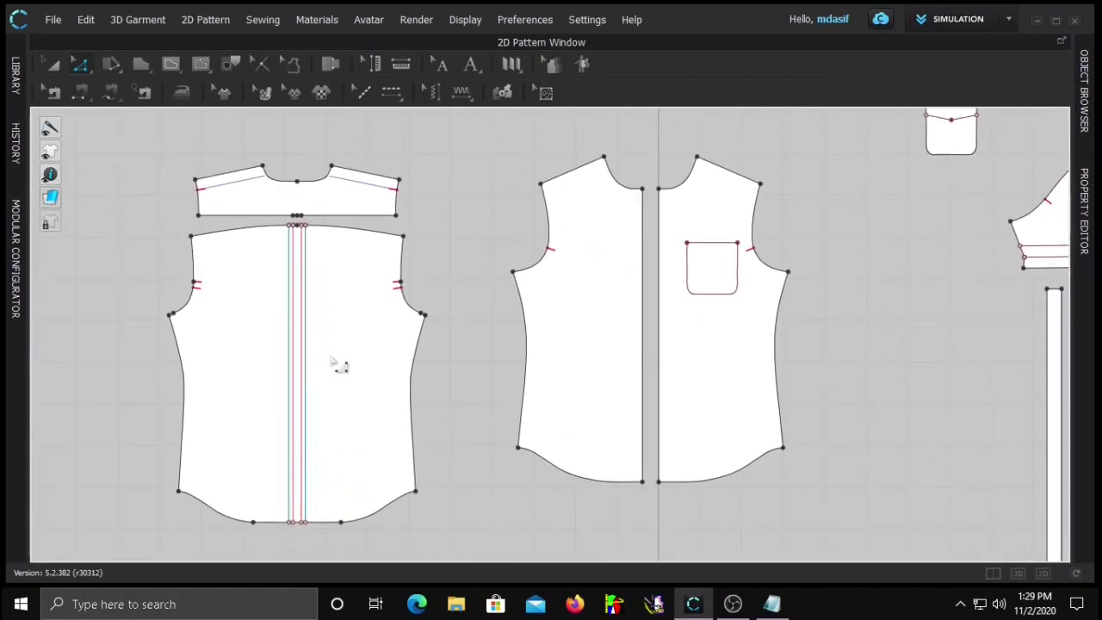
{"action": "left_click", "coordinate": [1019, 574]}
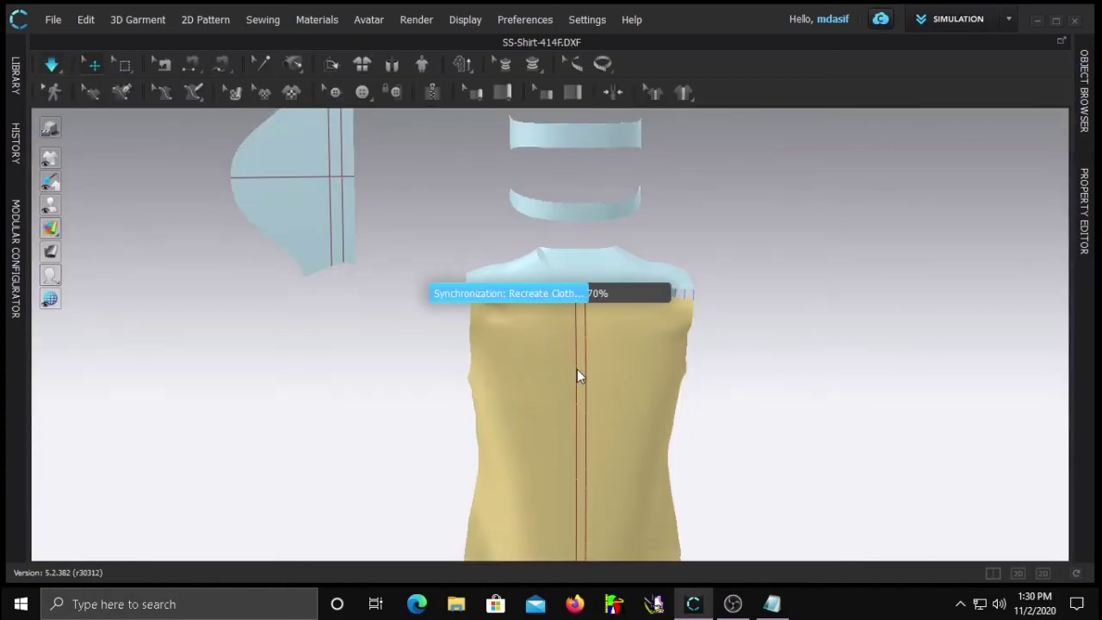
{"action": "left_click", "coordinate": [1041, 572]}
{"action": "left_click", "coordinate": [422, 361]}
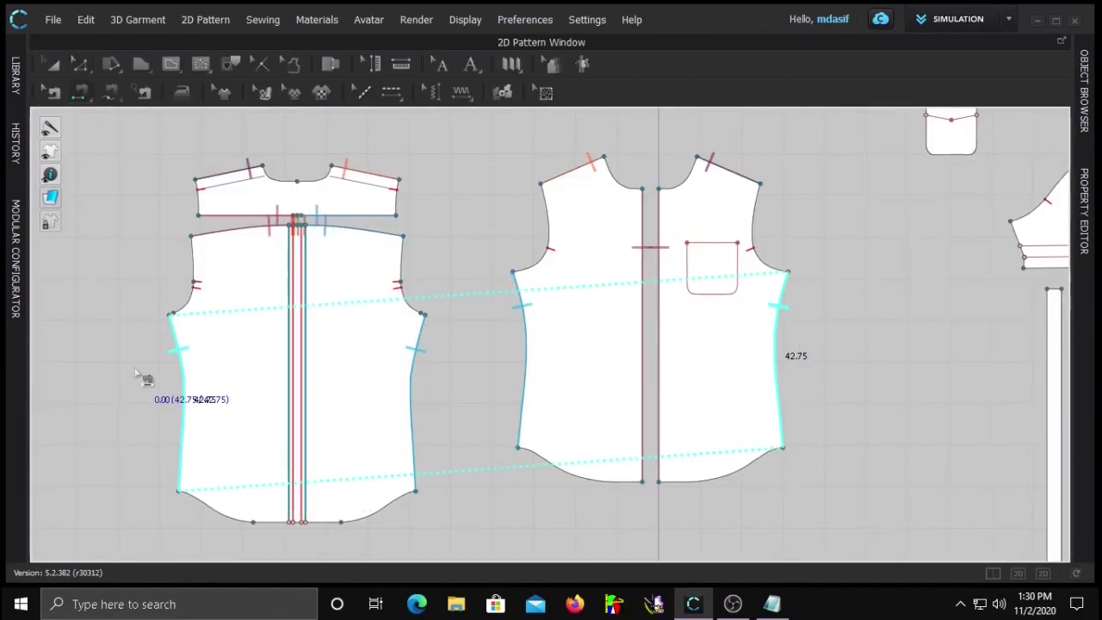
{"action": "left_click", "coordinate": [203, 432]}
{"action": "left_click", "coordinate": [1018, 573]}
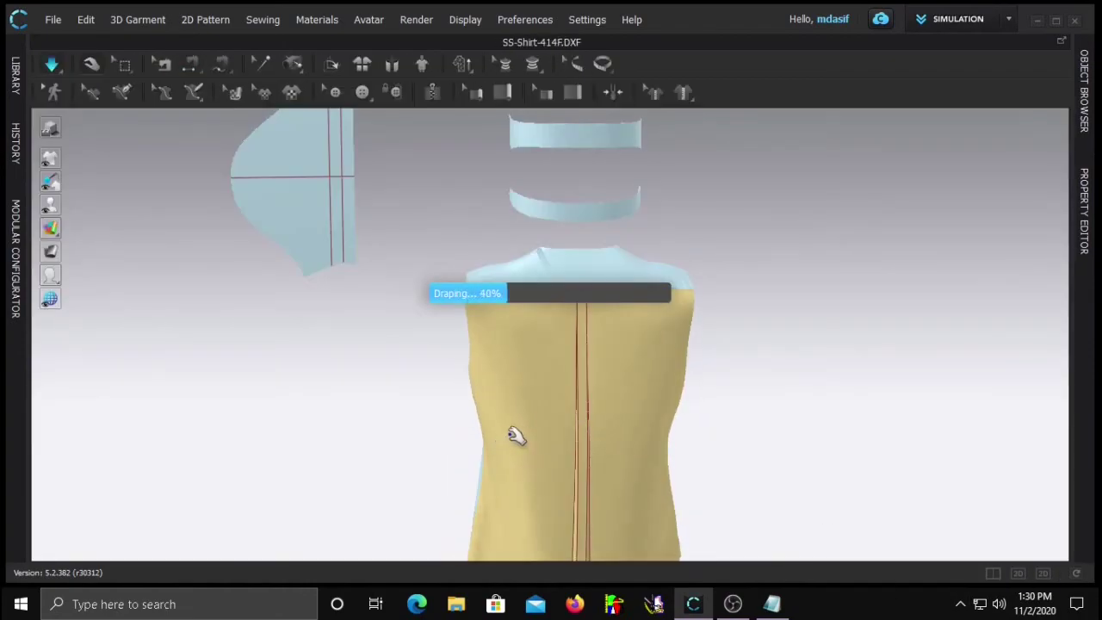
Pull the pleat's two top corners outward below the yoke seam and pin them in place
{"action": "scroll", "coordinate": [560, 413], "scroll_direction": "up", "scroll_amount": 6}
{"action": "scroll", "coordinate": [524, 414], "scroll_direction": "up", "scroll_amount": 6}
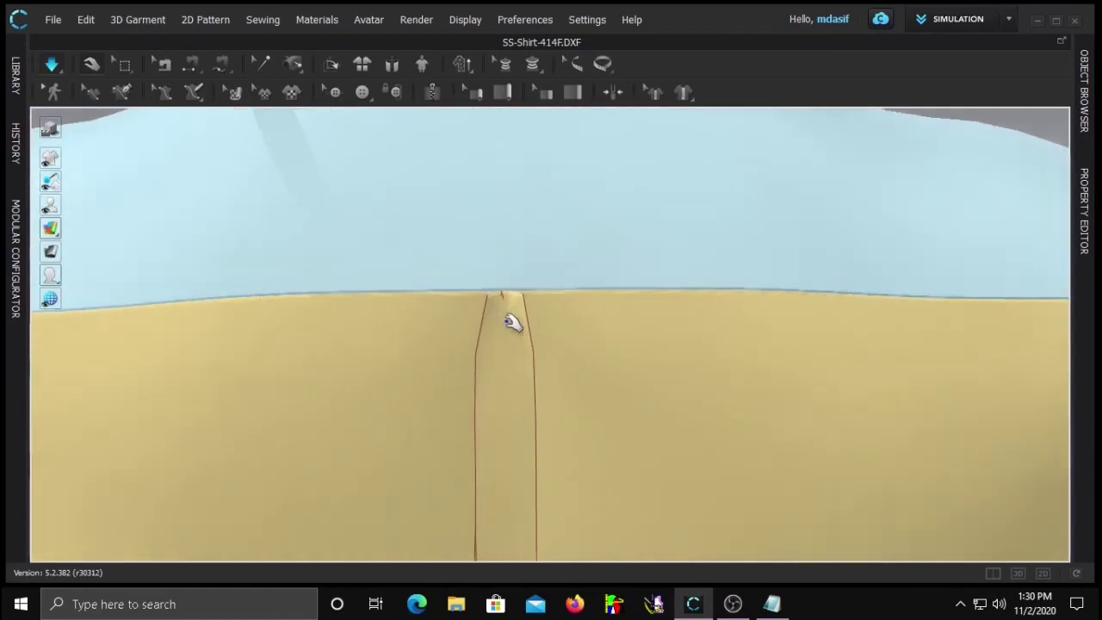
{"action": "left_click_drag", "start_coordinate": [509, 320], "coordinate": [560, 302]}
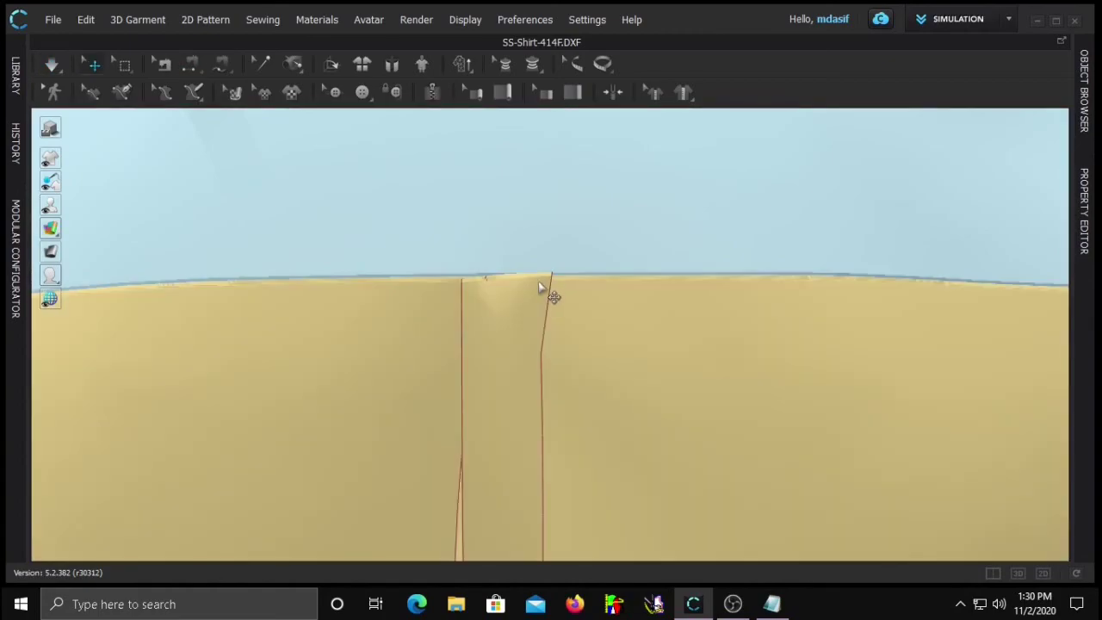
{"action": "left_click_drag", "start_coordinate": [471, 285], "coordinate": [454, 282]}
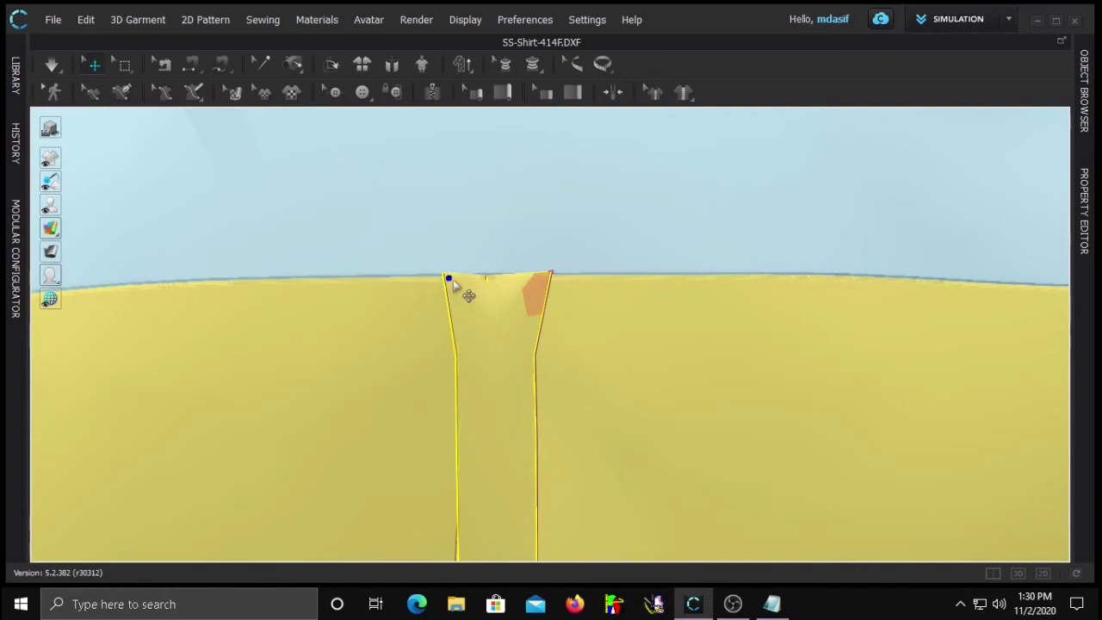
{"action": "left_click_drag", "start_coordinate": [449, 282], "coordinate": [454, 286]}
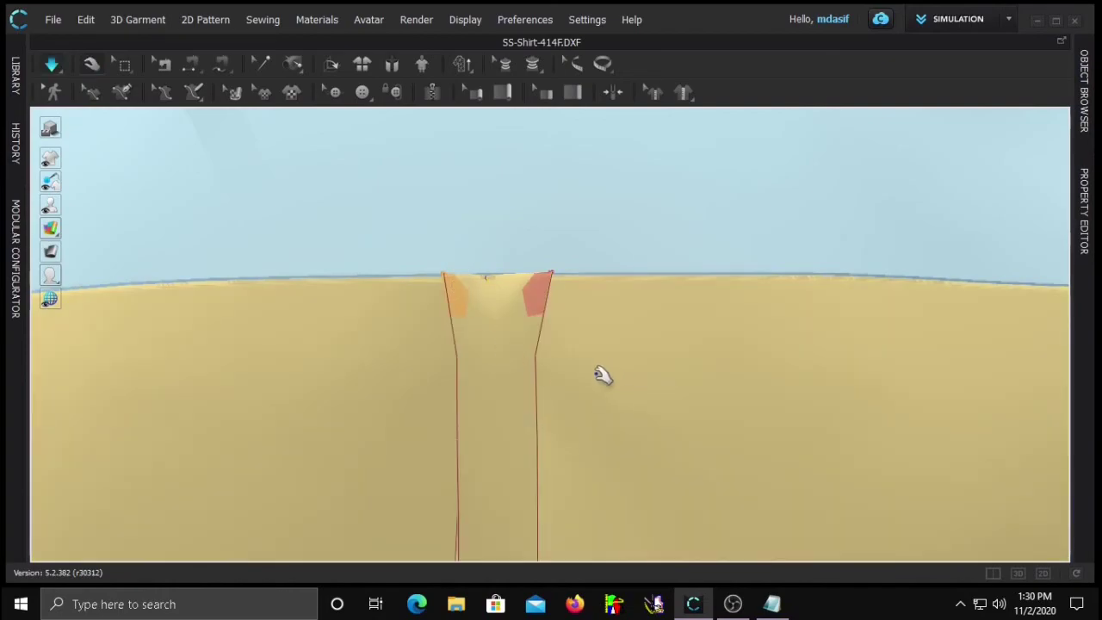
Free-sew the 1 cm top-edge segments on either side of each outer pleat line together, for both halves of the back pleat
{"action": "right_click_drag", "start_coordinate": [423, 322], "coordinate": [432, 366]}
{"action": "left_click", "coordinate": [1042, 573]}
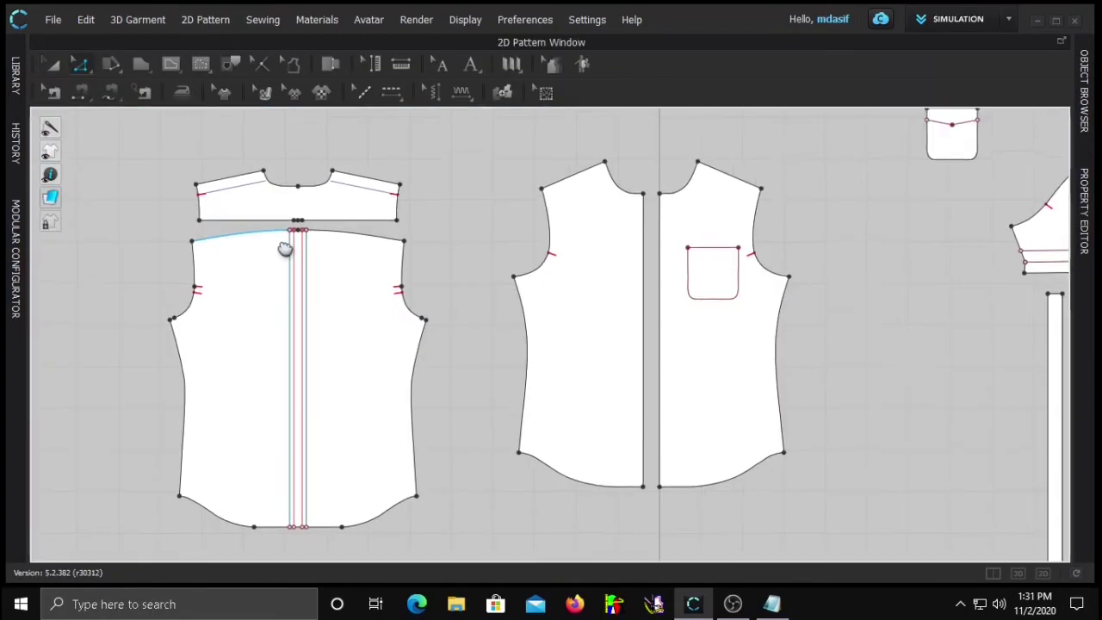
{"action": "scroll", "coordinate": [282, 232], "scroll_direction": "up", "scroll_amount": 10}
{"action": "left_click", "coordinate": [515, 456]}
{"action": "left_click", "coordinate": [521, 450]}
{"action": "left_click", "coordinate": [564, 450]}
{"action": "left_click", "coordinate": [522, 450]}
{"action": "left_click", "coordinate": [668, 451]}
{"action": "left_click", "coordinate": [656, 457]}
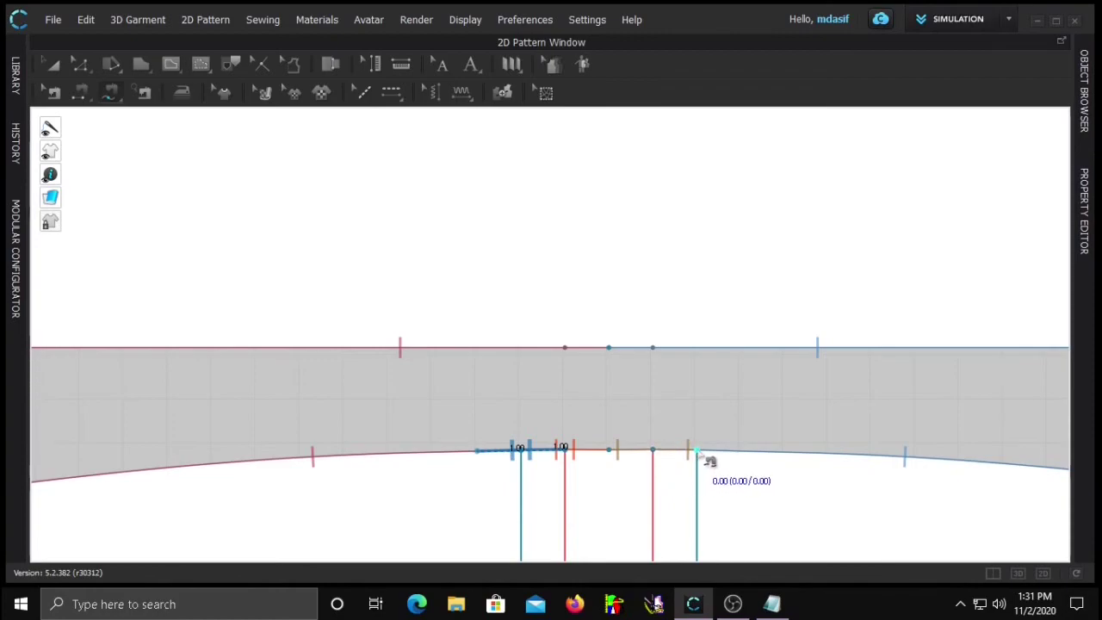
{"action": "left_click", "coordinate": [654, 451]}
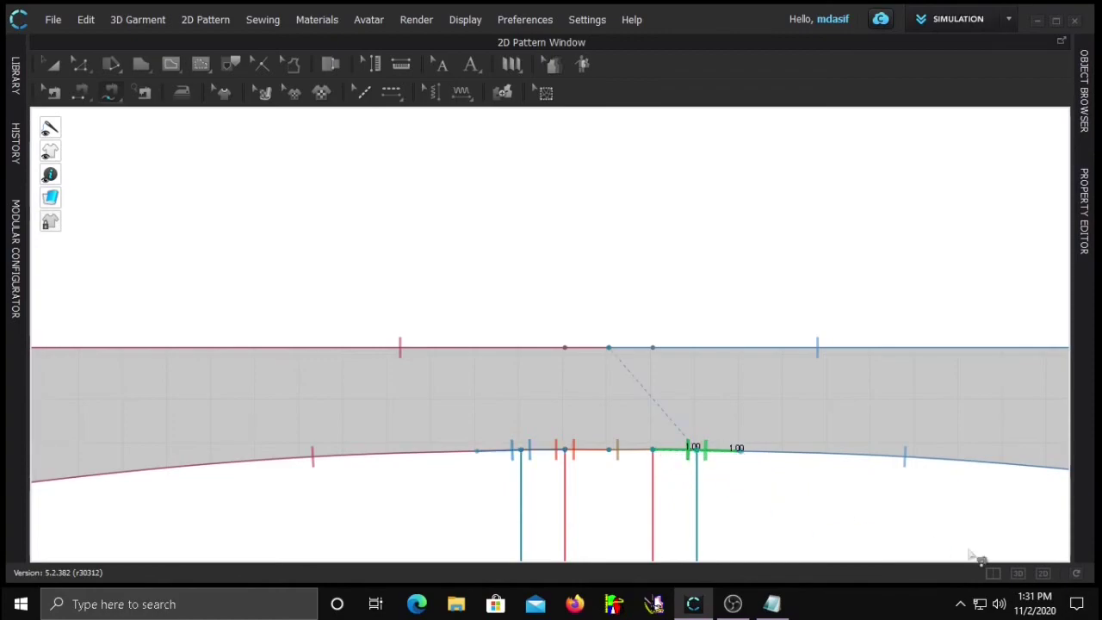
{"action": "key", "text": "z"}
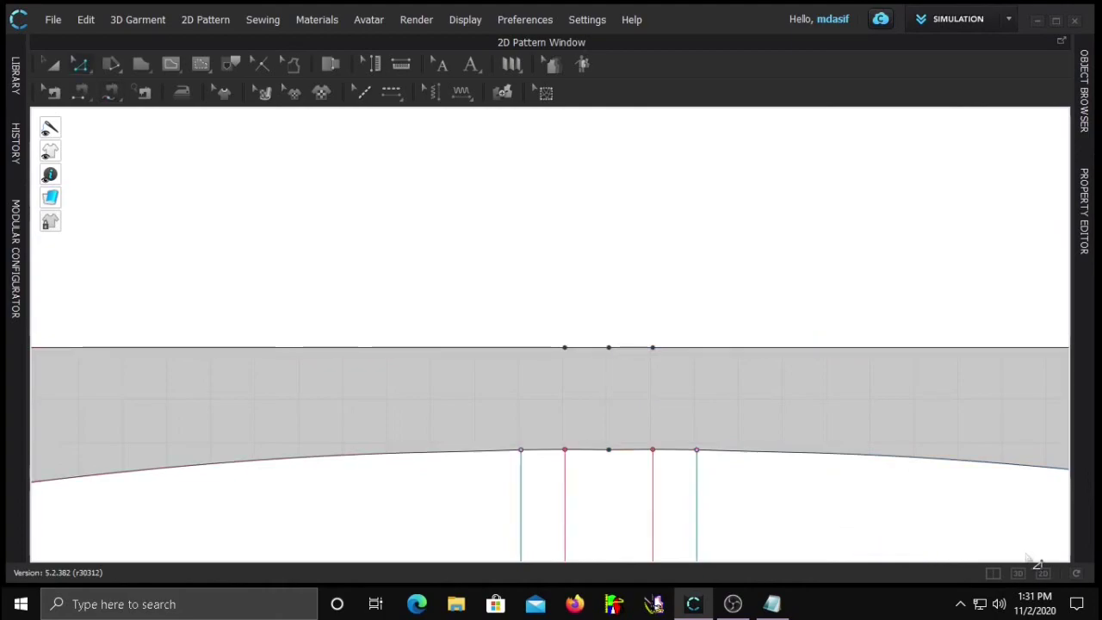
Simulate the garment in 3D to close the pleat's top edge at the yoke seam, and show the front view
{"action": "left_click", "coordinate": [1018, 573]}
{"action": "right_click_drag", "start_coordinate": [495, 305], "coordinate": [533, 365]}
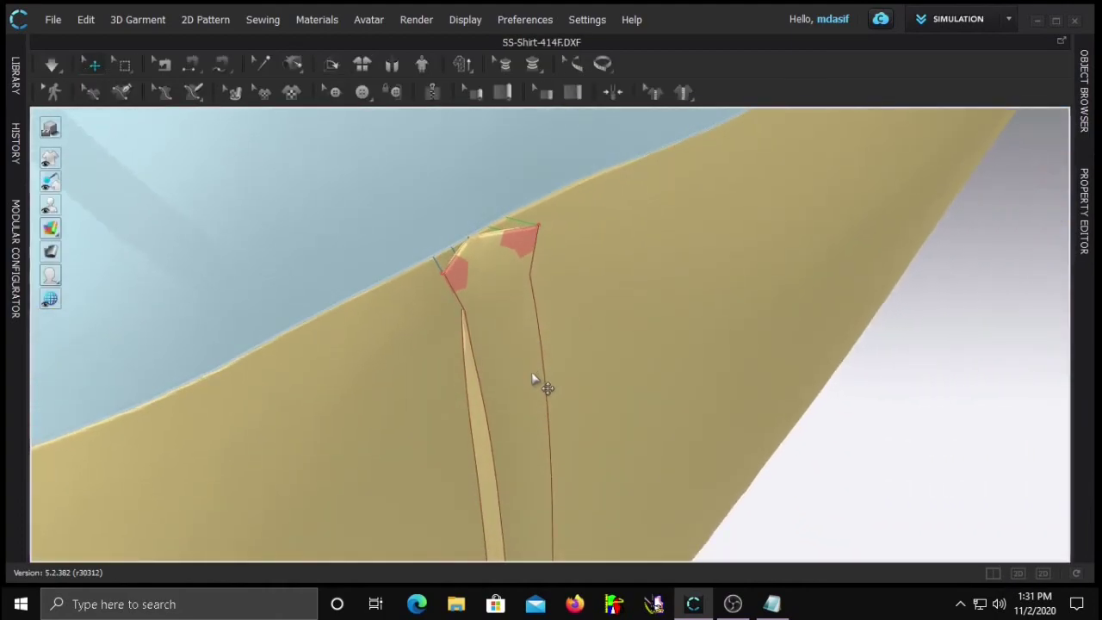
{"action": "key", "text": "space"}
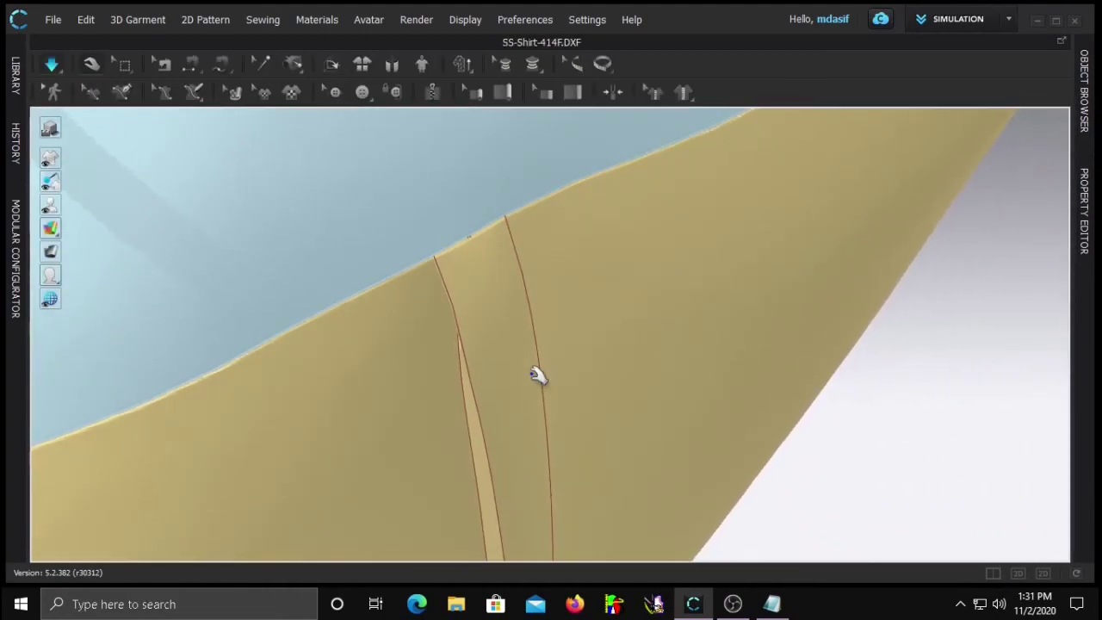
{"action": "key", "text": "2"}
{"action": "scroll", "coordinate": [539, 299], "scroll_direction": "up", "scroll_amount": 4}
Hide the garment's internal lines and switch its surface display to the plain white fabric
{"action": "mouse_move", "coordinate": [53, 159]}
{"action": "left_click", "coordinate": [117, 160]}
{"action": "right_click_drag", "start_coordinate": [523, 227], "coordinate": [537, 199]}
{"action": "mouse_move", "coordinate": [50, 228]}
{"action": "left_click", "coordinate": [164, 230]}
{"action": "mouse_move", "coordinate": [408, 325]}
{"action": "right_mouse_down"}
{"action": "mouse_move", "coordinate": [573, 327]}
{"action": "mouse_move", "coordinate": [421, 325]}
{"action": "right_mouse_up"}
Unfreeze the two front pieces and the yoke
{"action": "left_click", "coordinate": [449, 330]}
{"action": "left_click", "coordinate": [537, 357], "text": "shift"}
{"action": "left_click", "coordinate": [476, 176], "text": "shift"}
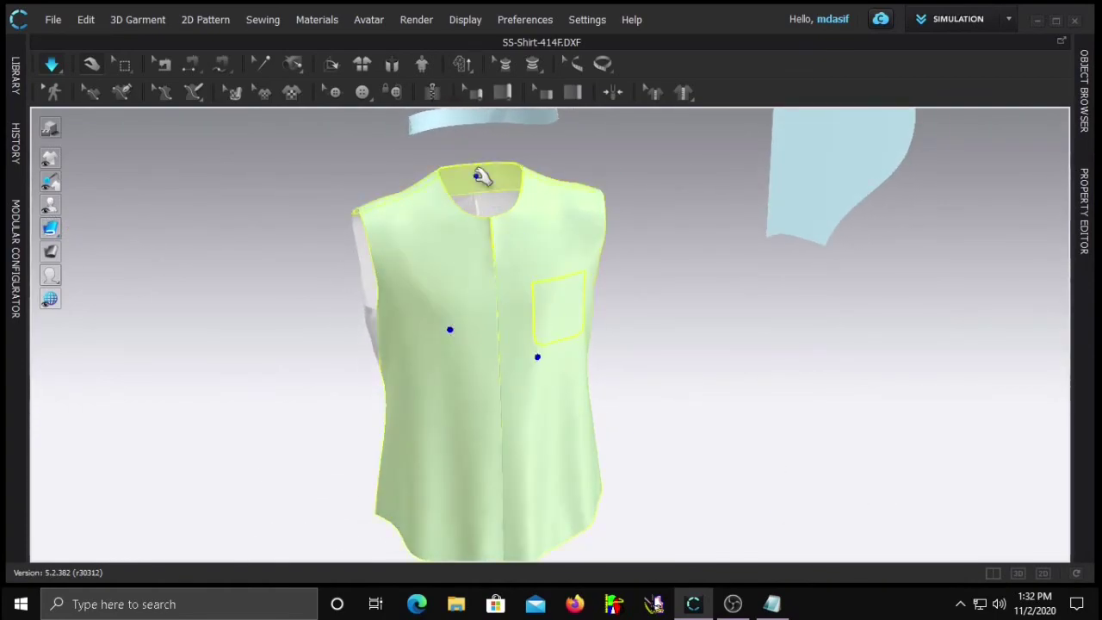
{"action": "key", "text": "ctrl+k"}
{"action": "left_click", "coordinate": [729, 375]}
Show the avatar again with its realistic skin and hair texture, and view the shirt from the back
{"action": "right_click_drag", "start_coordinate": [691, 355], "coordinate": [504, 313]}
{"action": "scroll", "coordinate": [574, 346], "scroll_direction": "down", "scroll_amount": 3}
{"action": "key", "text": "shift+a"}
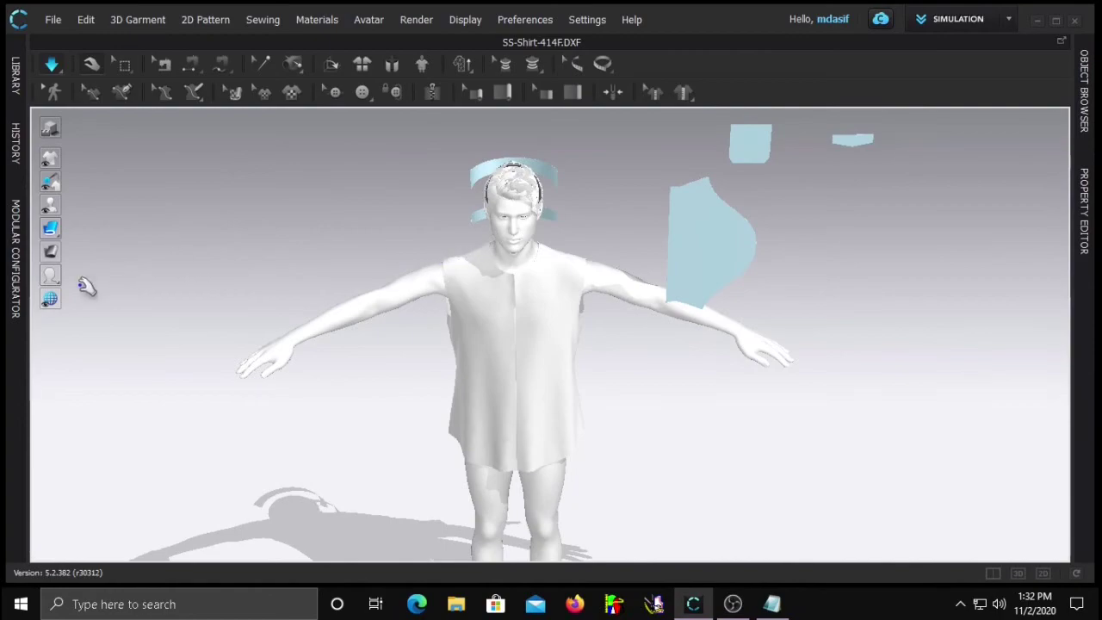
{"action": "left_click", "coordinate": [50, 274]}
{"action": "right_click_drag", "start_coordinate": [523, 129], "coordinate": [534, 247]}
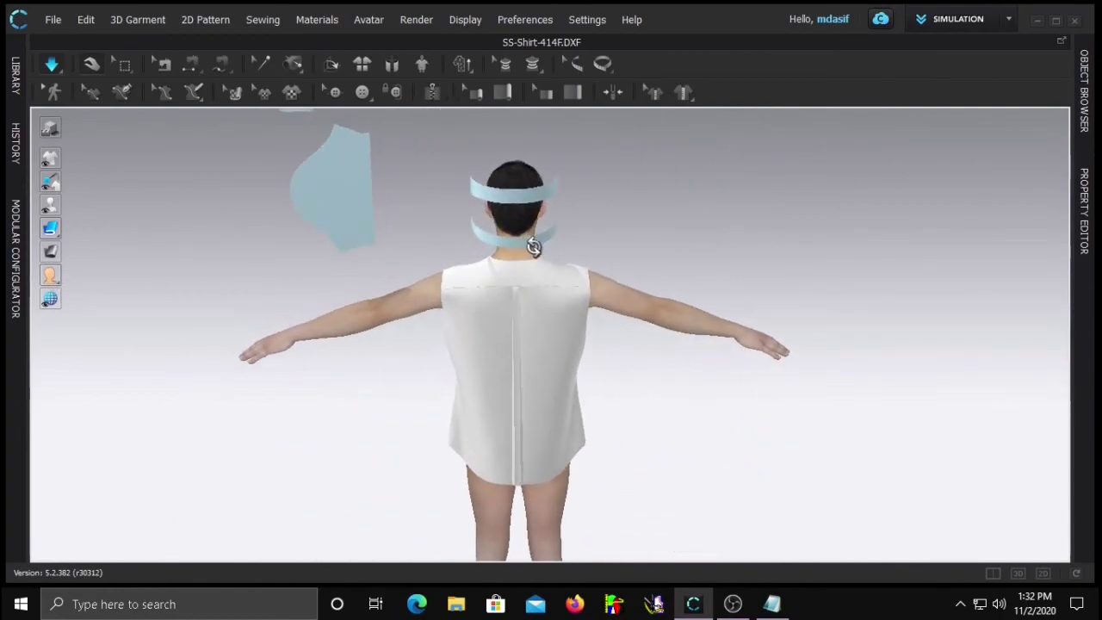
Move the collar and collar stand patterns in 2D so they sit centered just above the necklines of the front pieces
{"action": "left_click", "coordinate": [518, 221]}
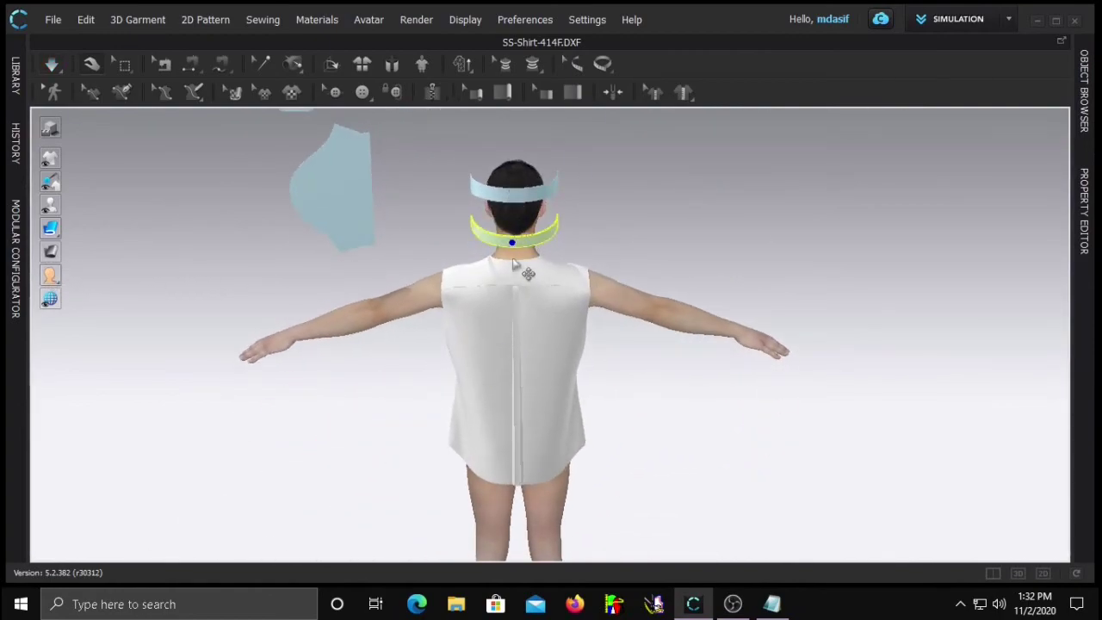
{"action": "left_click_drag", "start_coordinate": [512, 246], "coordinate": [510, 255]}
{"action": "right_click_drag", "start_coordinate": [652, 249], "coordinate": [417, 267]}
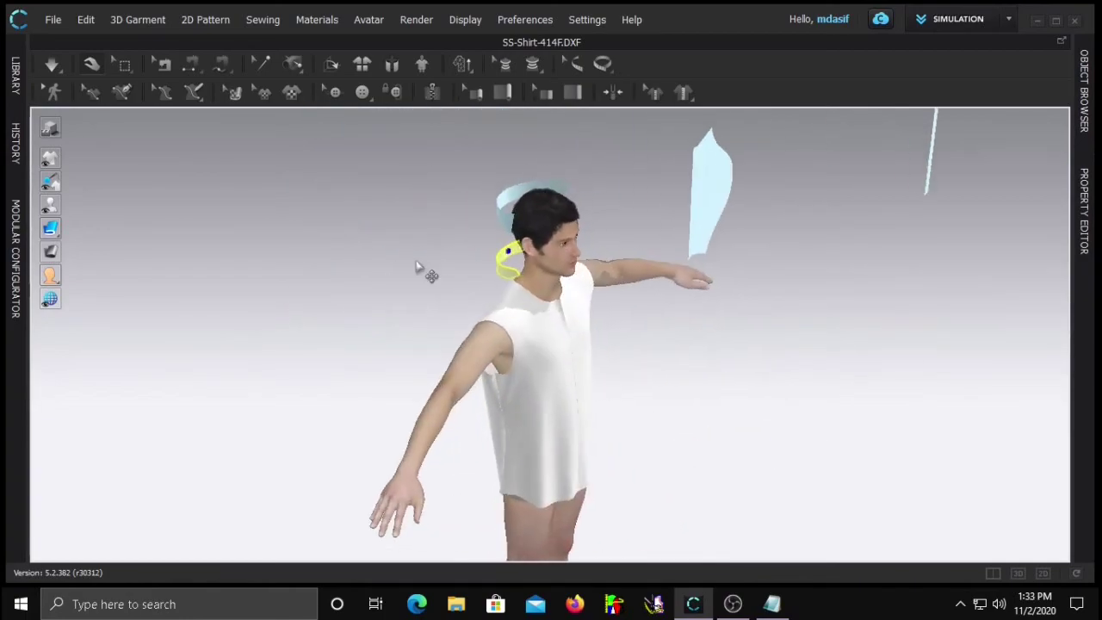
{"action": "left_click", "coordinate": [553, 306]}
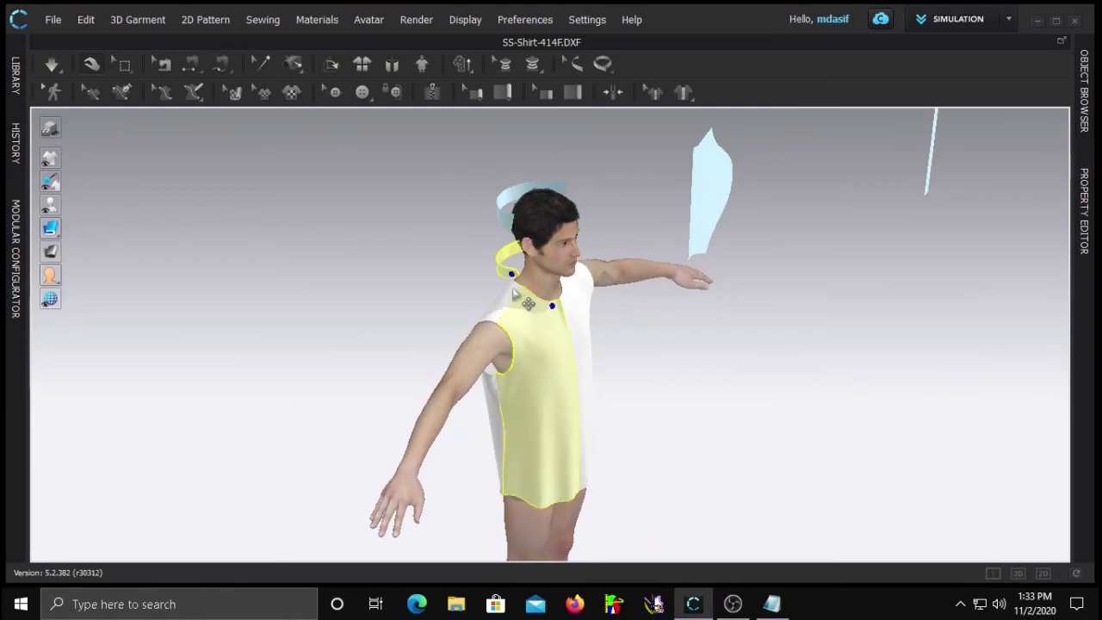
{"action": "left_click", "coordinate": [1042, 572]}
{"action": "scroll", "coordinate": [514, 354], "scroll_direction": "down", "scroll_amount": 6}
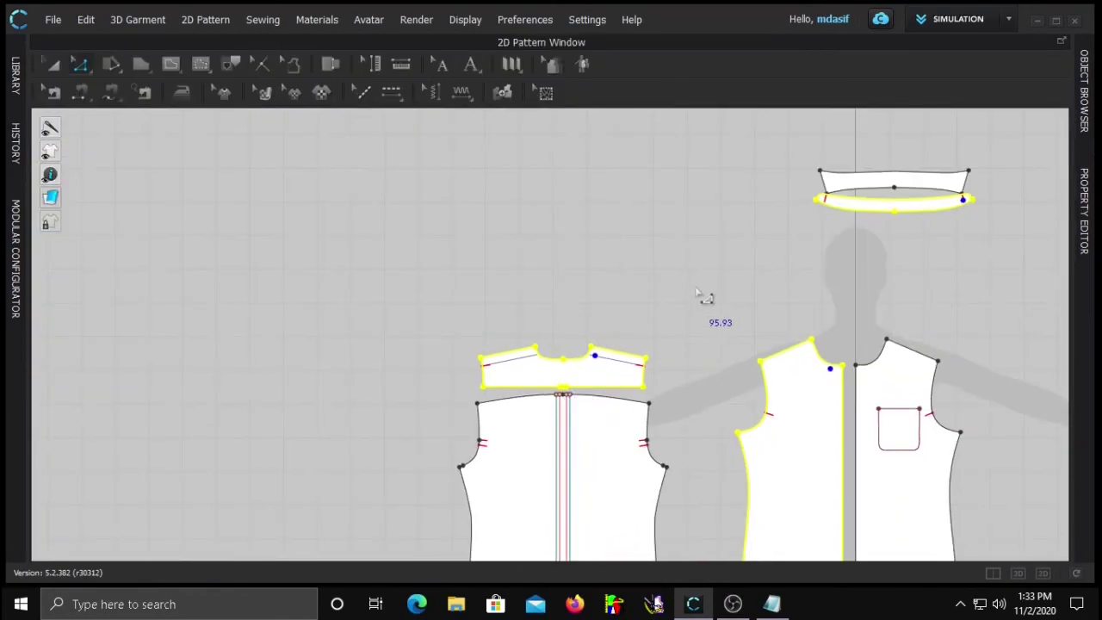
{"action": "key", "text": "a"}
{"action": "left_click_drag", "start_coordinate": [572, 267], "coordinate": [527, 380]}
{"action": "left_click_drag", "start_coordinate": [601, 243], "coordinate": [555, 356]}
{"action": "left_click", "coordinate": [370, 292]}
{"action": "left_click", "coordinate": [563, 353]}
{"action": "left_click", "coordinate": [523, 380]}
{"action": "scroll", "coordinate": [522, 410], "scroll_direction": "up", "scroll_amount": 3}
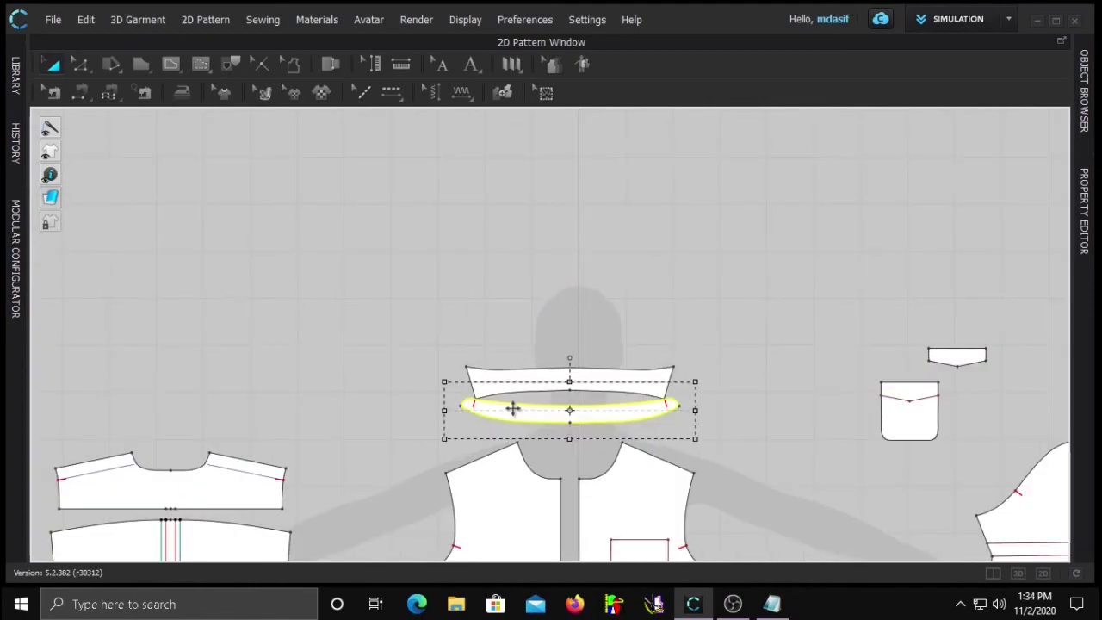
Spread the two front patterns apart in 2D and place the long placket strip in the gap between them
{"action": "scroll", "coordinate": [525, 439], "scroll_direction": "down", "scroll_amount": 2}
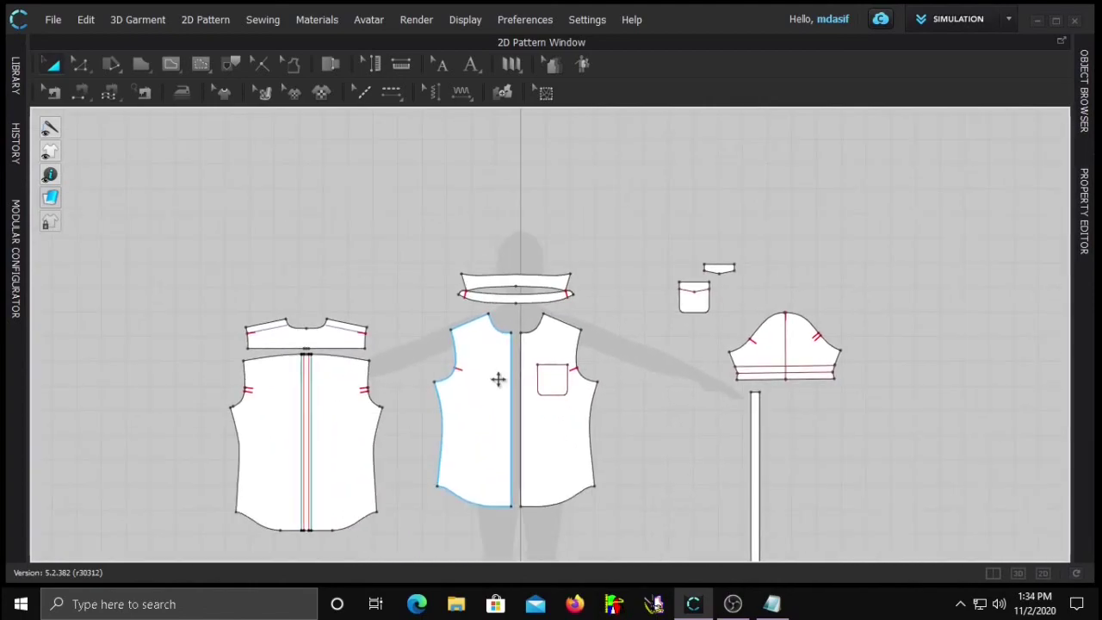
{"action": "left_click", "coordinate": [561, 405]}
{"action": "left_click", "coordinate": [728, 489]}
{"action": "left_click_drag", "start_coordinate": [487, 416], "coordinate": [472, 415]}
{"action": "left_click", "coordinate": [686, 452]}
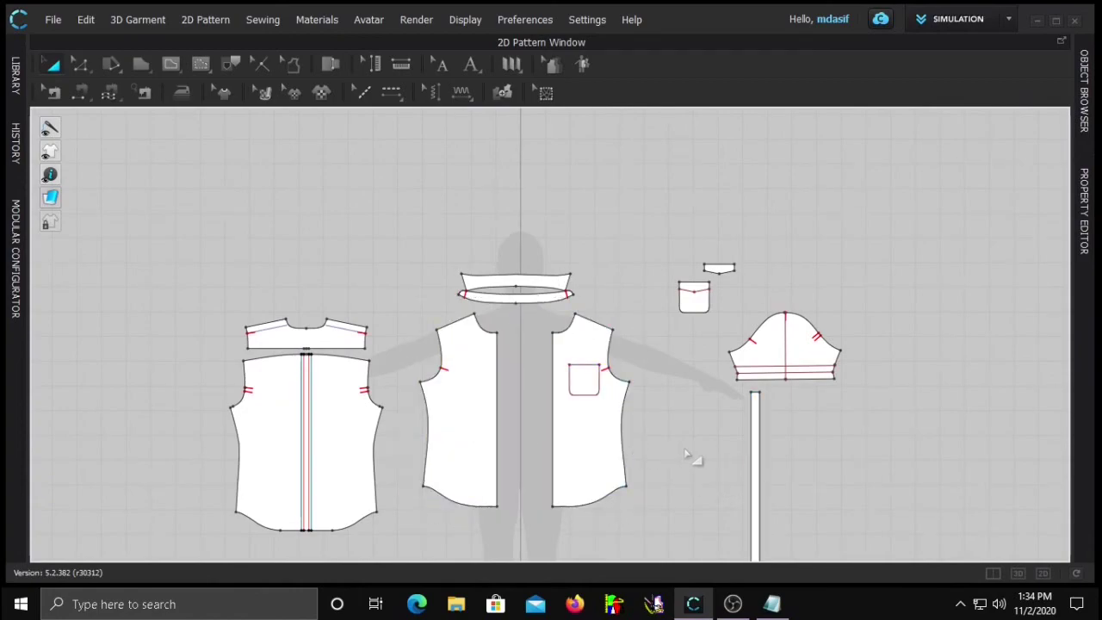
{"action": "left_click_drag", "start_coordinate": [742, 462], "coordinate": [506, 405]}
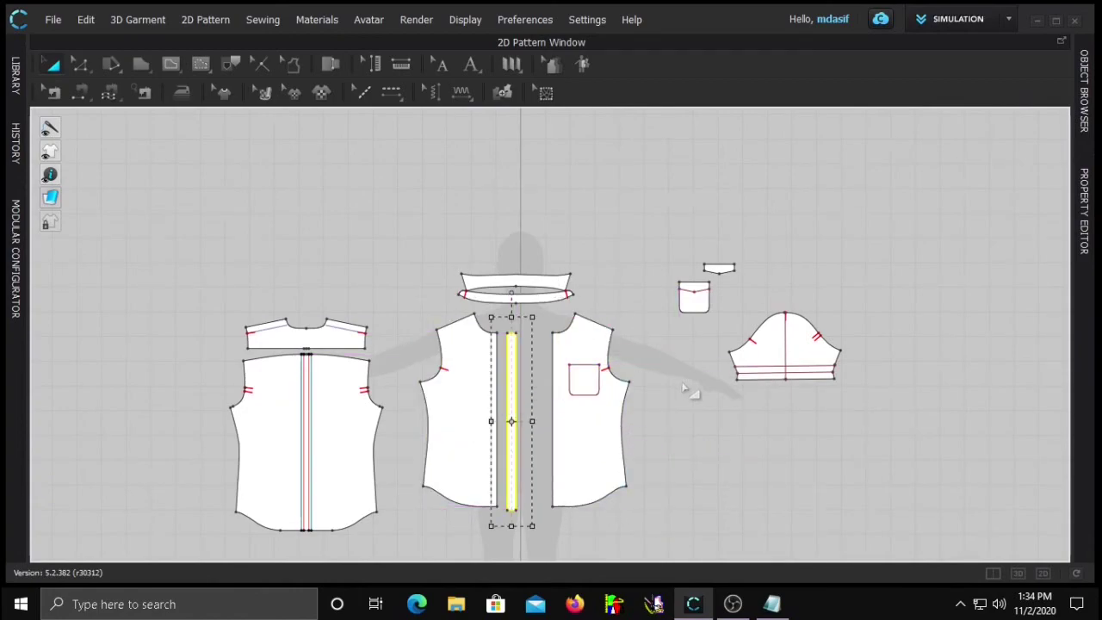
Offset the placket strip's right long edge inward by 0.5 cm as an internal line
{"action": "scroll", "coordinate": [512, 376], "scroll_direction": "up", "scroll_amount": 2}
{"action": "scroll", "coordinate": [512, 375], "scroll_direction": "up", "scroll_amount": 3}
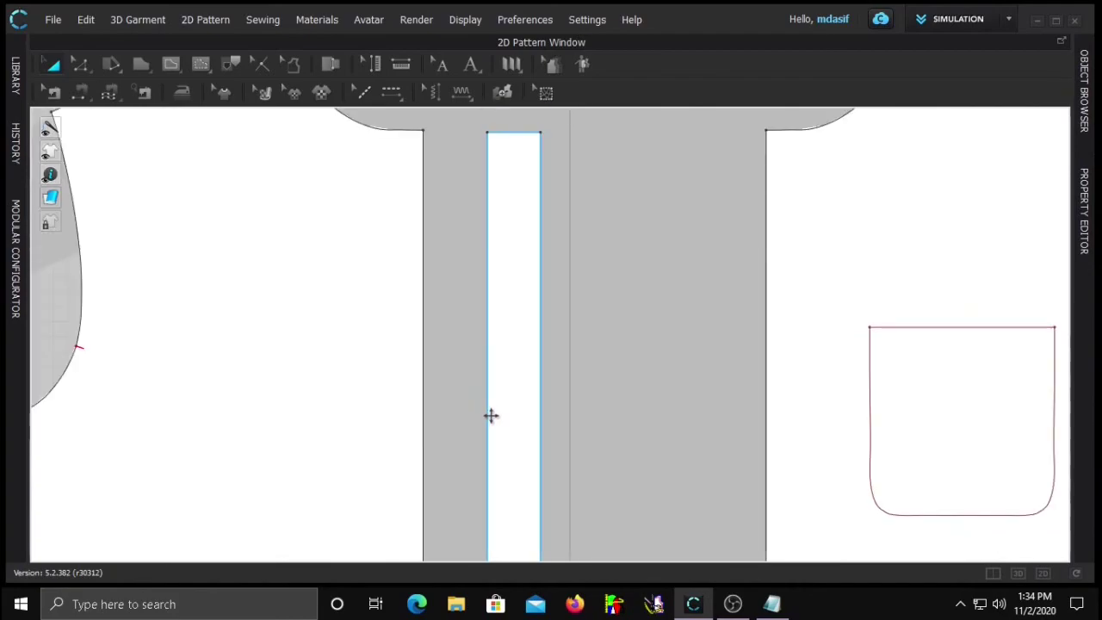
{"action": "right_click", "coordinate": [540, 389]}
{"action": "left_click", "coordinate": [586, 158]}
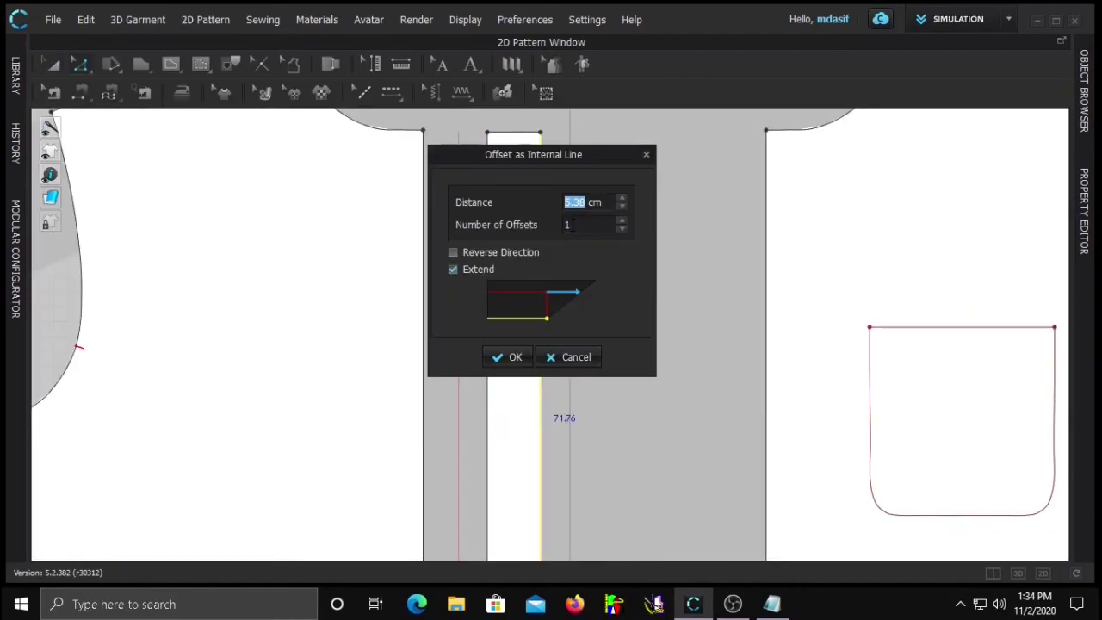
{"action": "type", "text": "5"}
{"action": "key", "text": "Return"}
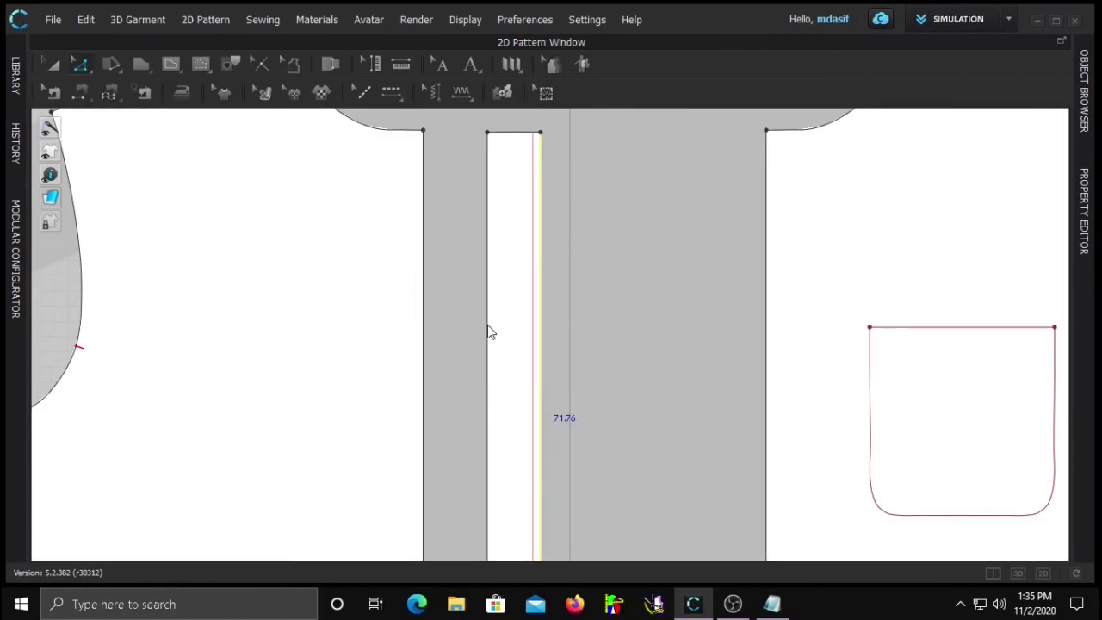
Offset the placket strip's left long edge inward by 0.50 cm as an internal line
{"action": "right_click", "coordinate": [497, 351]}
{"action": "left_click", "coordinate": [542, 179]}
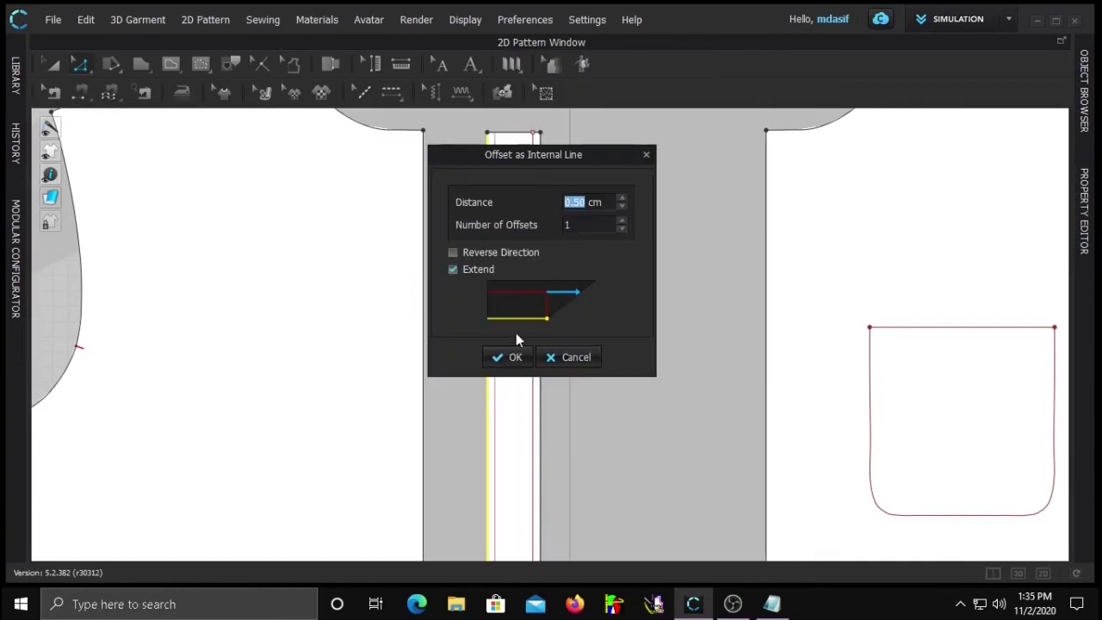
{"action": "left_click", "coordinate": [511, 356]}
{"action": "scroll", "coordinate": [495, 365], "scroll_direction": "down", "scroll_amount": 1}
{"action": "scroll", "coordinate": [495, 366], "scroll_direction": "down", "scroll_amount": 3}
{"action": "scroll", "coordinate": [487, 351], "scroll_direction": "up", "scroll_amount": 2}
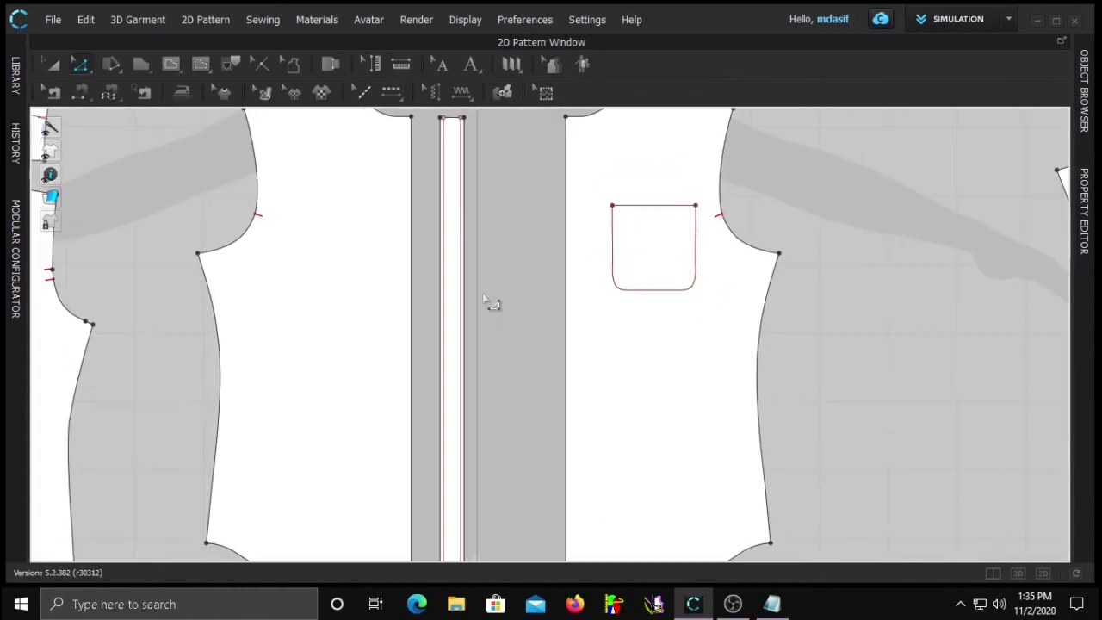
{"action": "scroll", "coordinate": [479, 300], "scroll_direction": "down", "scroll_amount": 1}
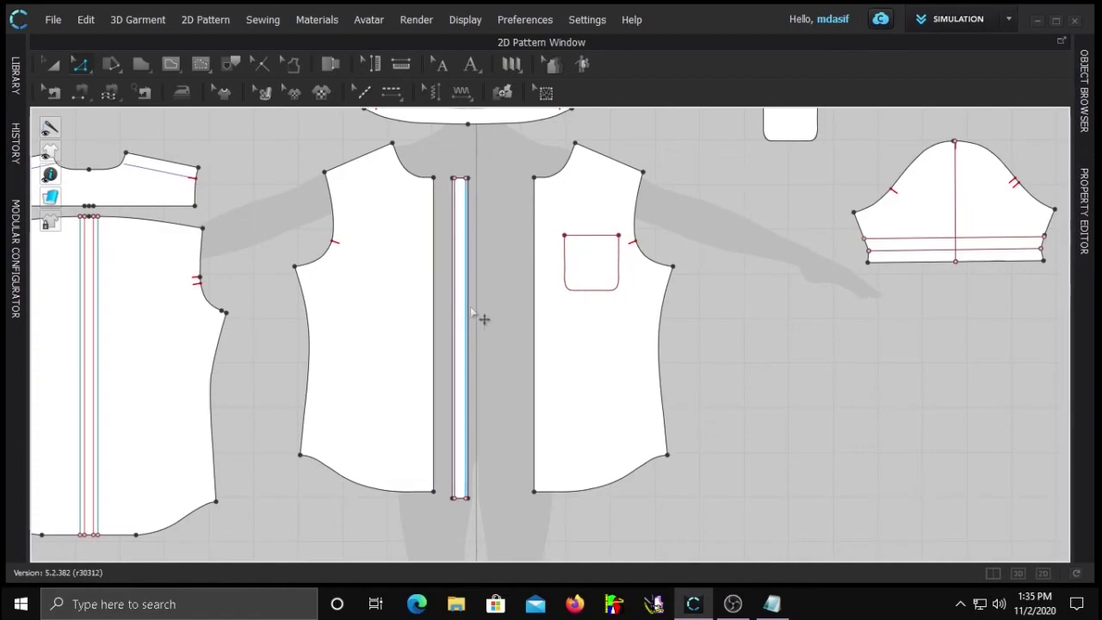
Duplicate the placket strip and place the copy level with the original, beside the center edge of the pocket front
{"action": "left_click", "coordinate": [426, 317]}
{"action": "left_click", "coordinate": [1018, 574]}
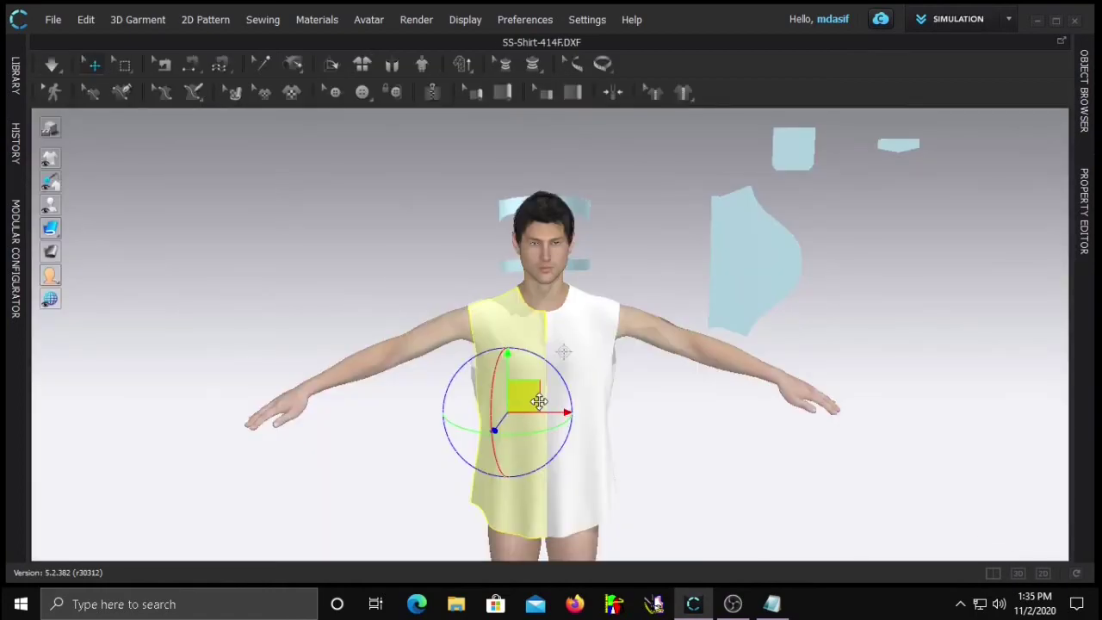
{"action": "left_click", "coordinate": [604, 386]}
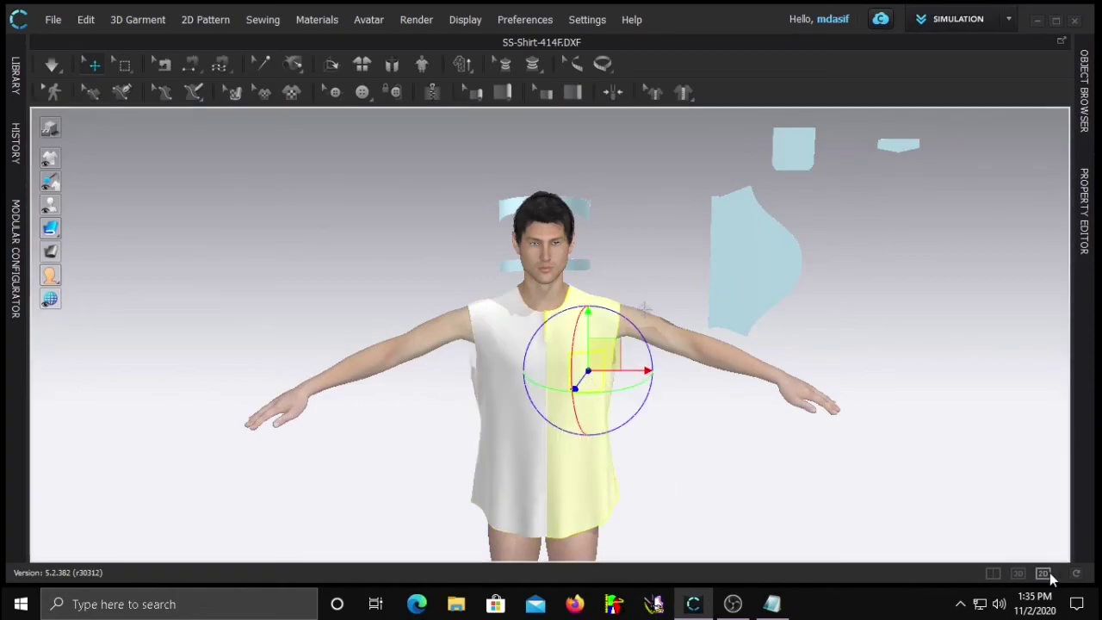
{"action": "left_click", "coordinate": [1044, 574]}
{"action": "scroll", "coordinate": [457, 258], "scroll_direction": "up", "scroll_amount": 2}
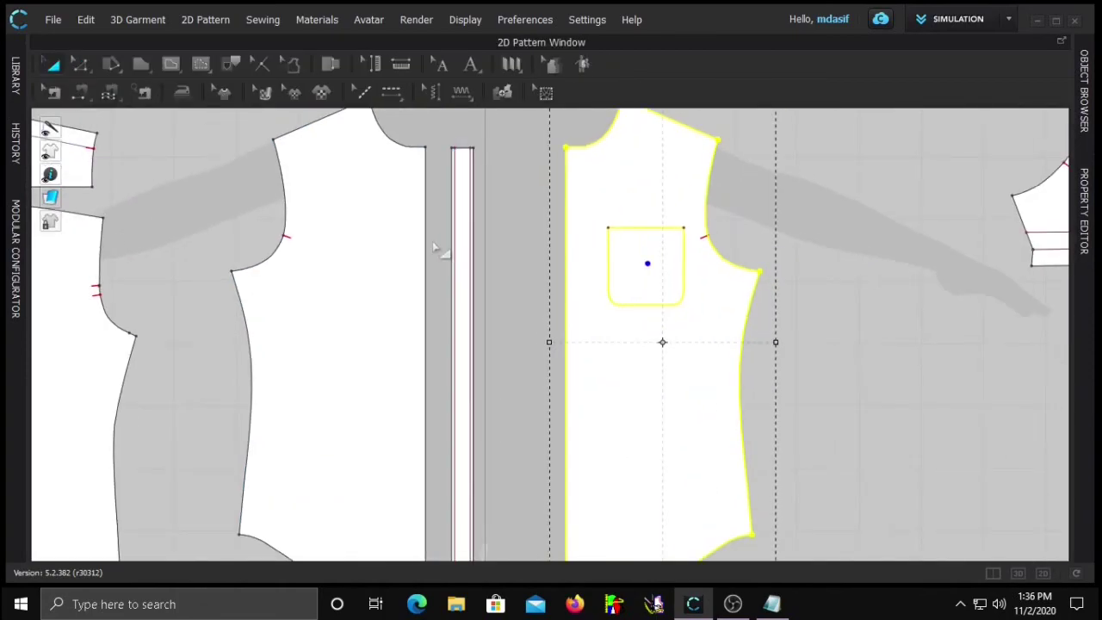
{"action": "left_click", "coordinate": [463, 244]}
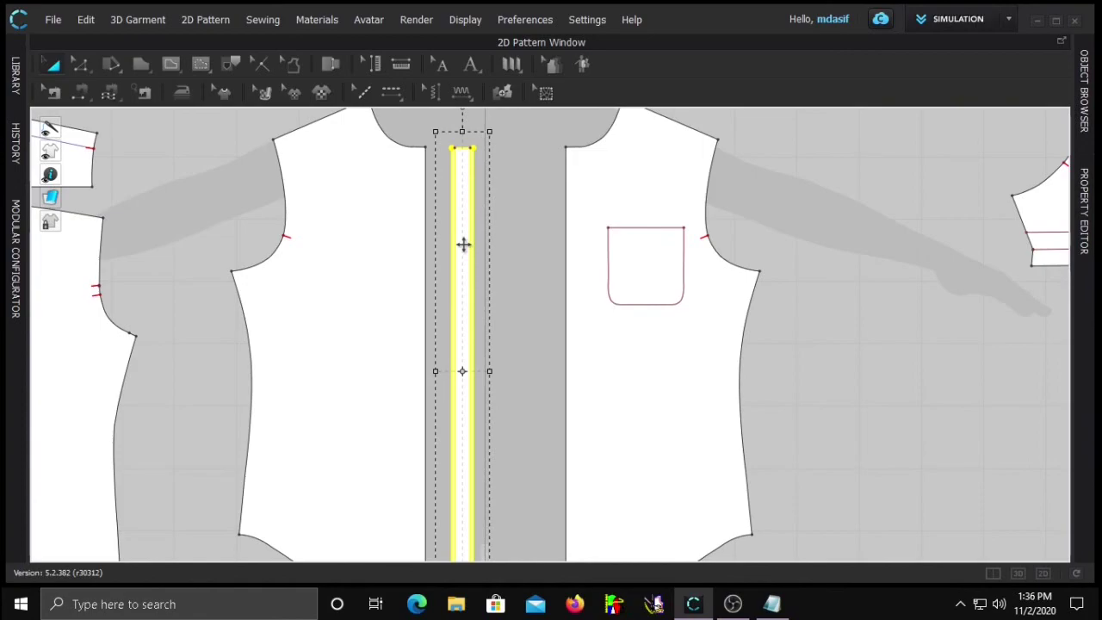
{"action": "key", "text": "ctrl+v"}
{"action": "left_click", "coordinate": [537, 371]}
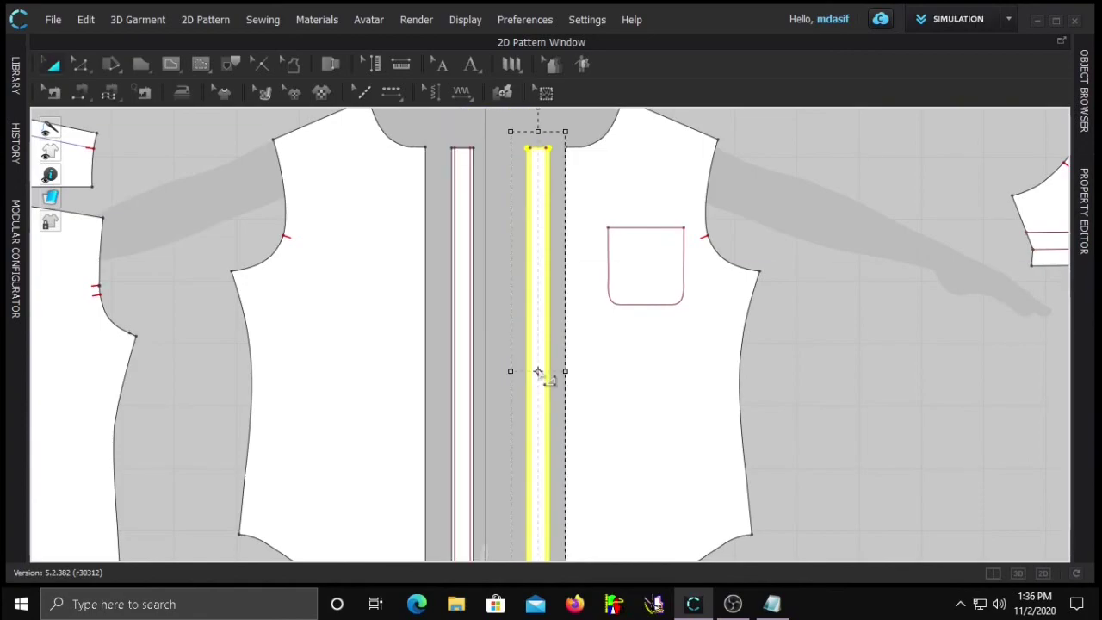
{"action": "left_click", "coordinate": [912, 264]}
Cut the copied placket strip along its right internal line and remove the cut-off sliver
{"action": "scroll", "coordinate": [531, 338], "scroll_direction": "up", "scroll_amount": 3}
{"action": "right_click", "coordinate": [534, 338]}
{"action": "left_click", "coordinate": [573, 319]}
{"action": "left_click", "coordinate": [537, 234]}
{"action": "scroll", "coordinate": [487, 256], "scroll_direction": "down", "scroll_amount": 4}
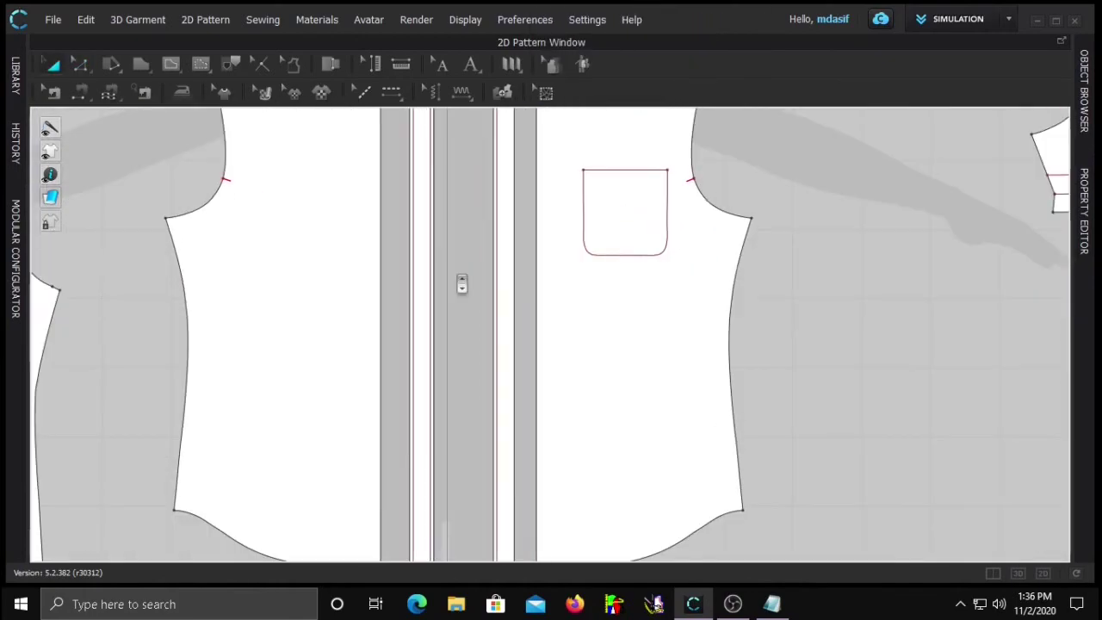
{"action": "scroll", "coordinate": [461, 284], "scroll_direction": "down", "scroll_amount": 3}
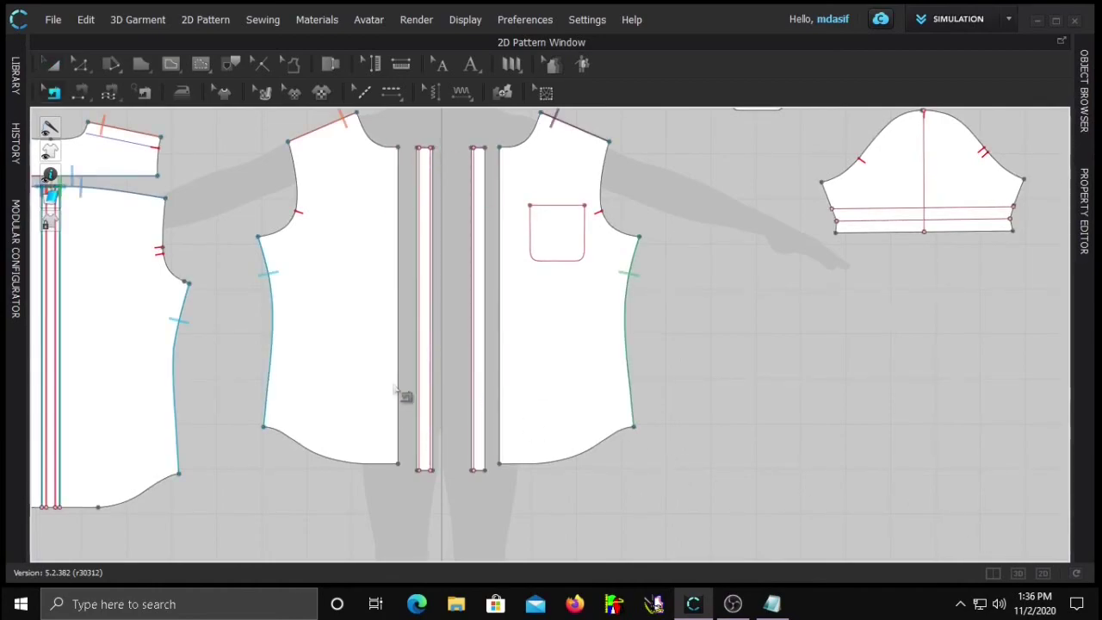
Move the full-width placket strip closer to the avatar in 3D
{"action": "left_click", "coordinate": [1018, 573]}
{"action": "scroll", "coordinate": [542, 392], "scroll_direction": "down", "scroll_amount": 3}
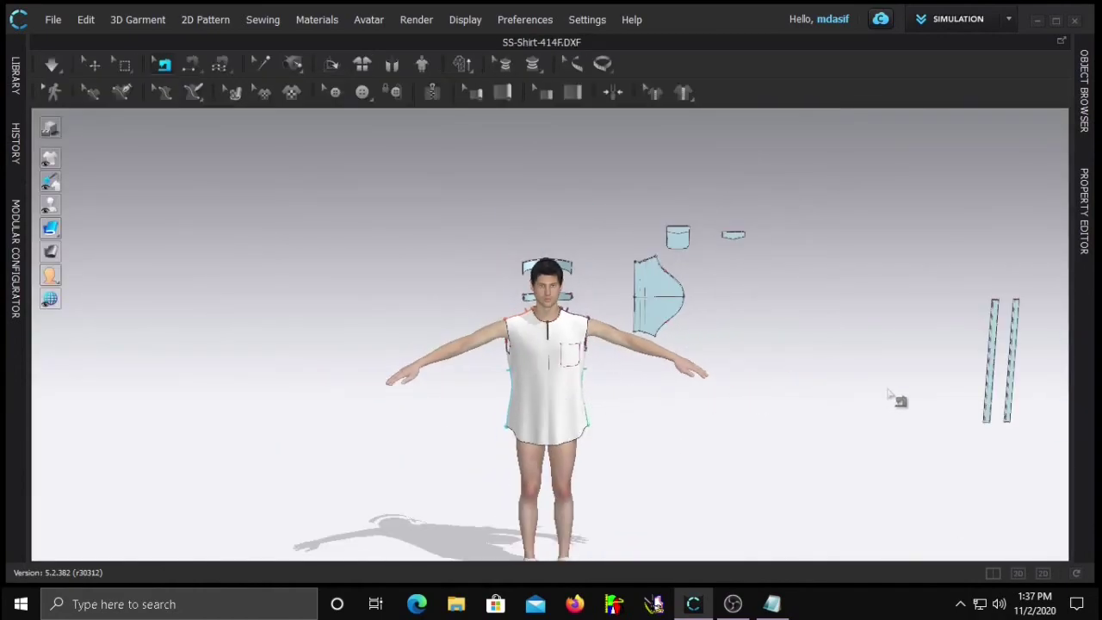
{"action": "key", "text": "q"}
{"action": "left_click_drag", "start_coordinate": [988, 369], "coordinate": [747, 413]}
{"action": "left_click", "coordinate": [1039, 575]}
{"action": "left_click", "coordinate": [1018, 574]}
{"action": "scroll", "coordinate": [527, 368], "scroll_direction": "up", "scroll_amount": 5}
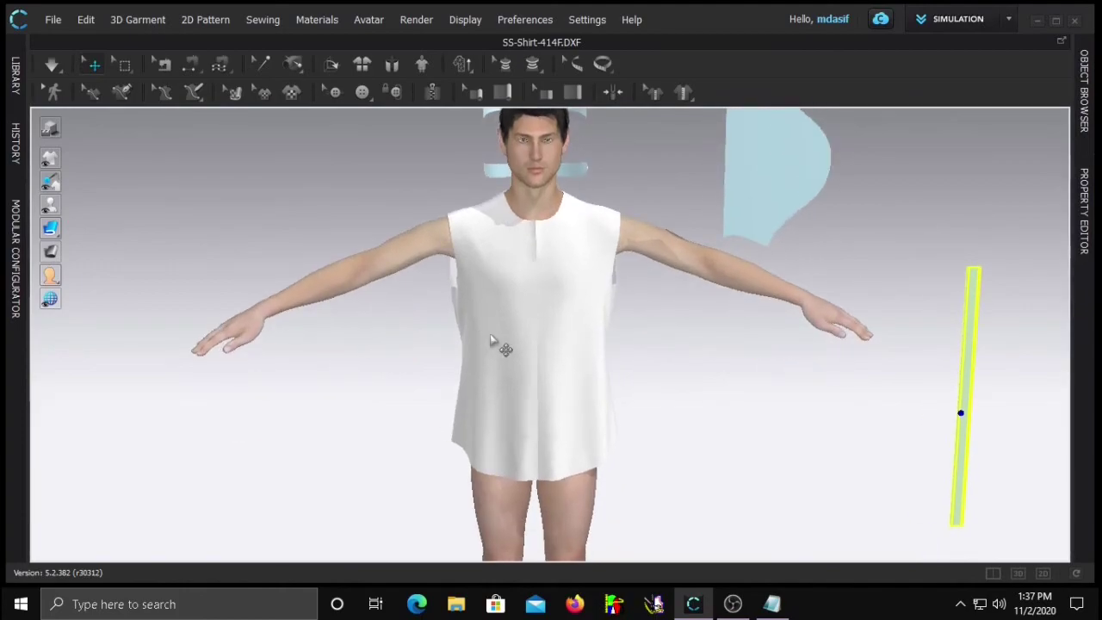
Shift the pocket front outward in 3D and place the placket strip in the opening between the two fronts
{"action": "left_click", "coordinate": [492, 346]}
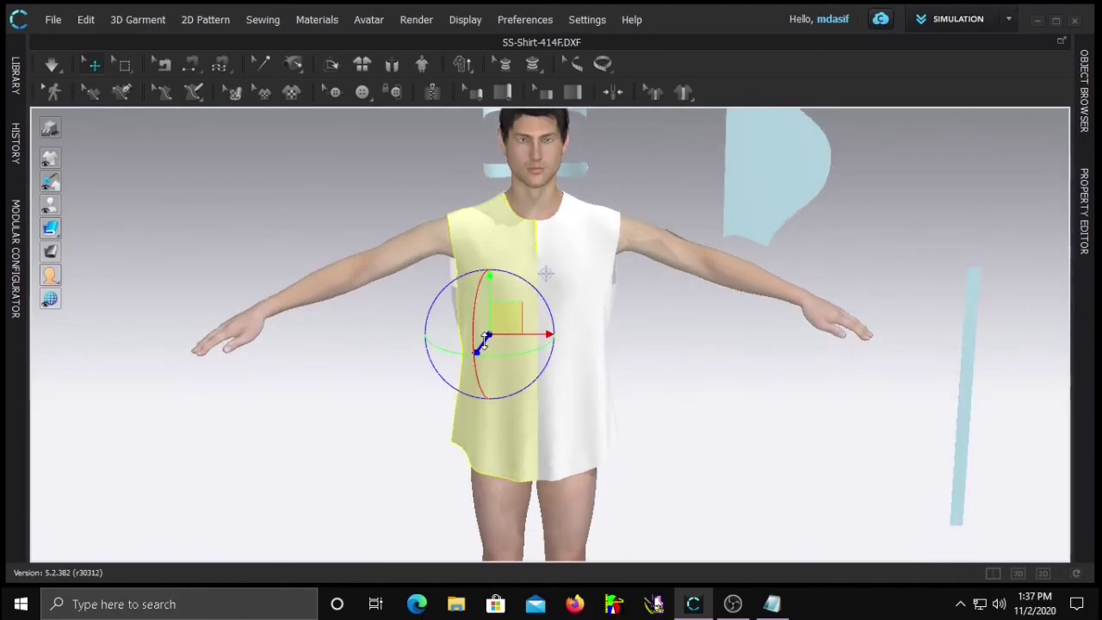
{"action": "left_click", "coordinate": [576, 342]}
{"action": "left_click_drag", "start_coordinate": [583, 332], "coordinate": [605, 331]}
{"action": "left_click", "coordinate": [964, 394]}
{"action": "left_click_drag", "start_coordinate": [962, 394], "coordinate": [514, 357]}
{"action": "left_click_drag", "start_coordinate": [536, 305], "coordinate": [565, 327]}
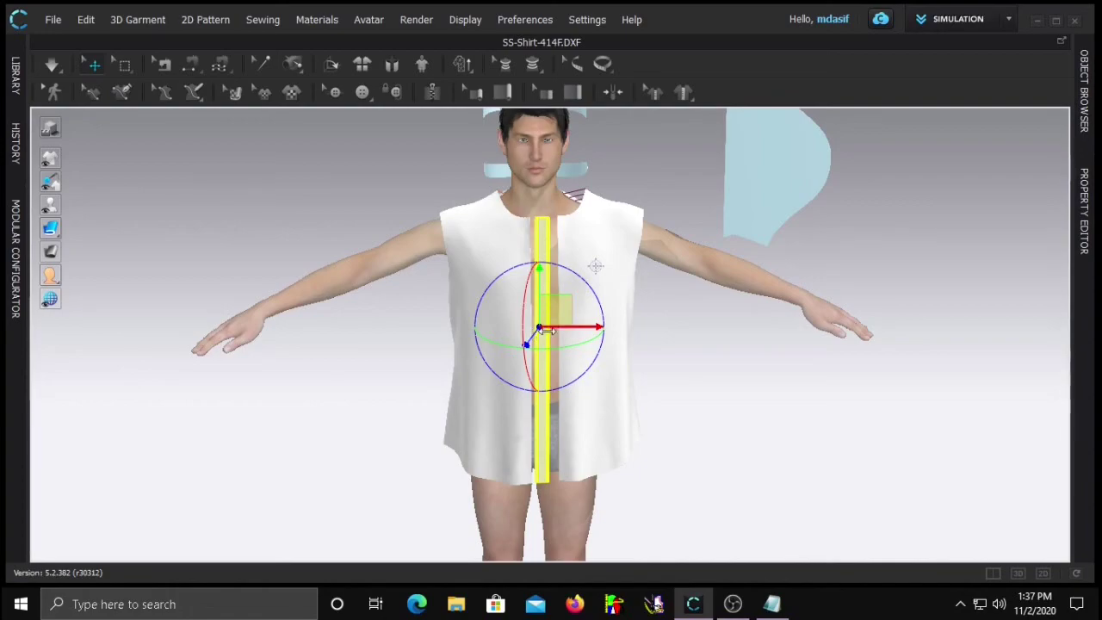
{"action": "left_click", "coordinate": [747, 423]}
Swap the placket strips in the pattern layout, placing the full-width strip beside the pocket front and the narrower one beside the plain front
{"action": "left_click", "coordinate": [589, 336]}
{"action": "left_click", "coordinate": [541, 337], "text": "shift"}
{"action": "left_click", "coordinate": [1042, 573]}
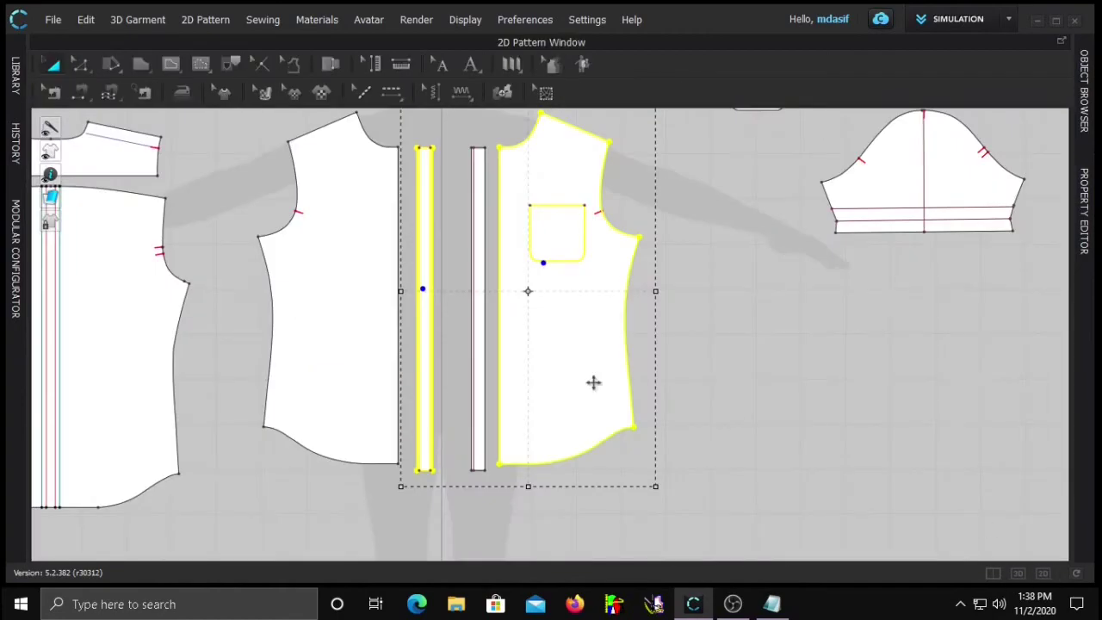
{"action": "left_click", "coordinate": [759, 349]}
{"action": "key", "text": "ctrl+z"}
{"action": "left_click_drag", "start_coordinate": [477, 298], "coordinate": [460, 298]}
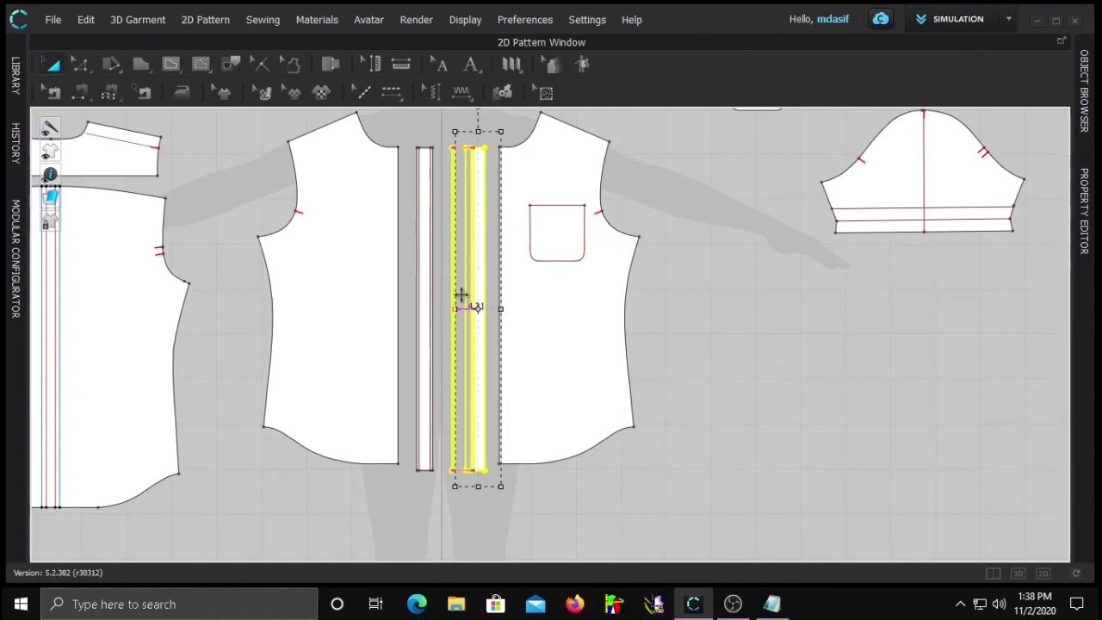
{"action": "right_click", "coordinate": [459, 296]}
{"action": "left_click", "coordinate": [810, 82]}
{"action": "left_click", "coordinate": [596, 307]}
{"action": "mouse_move", "coordinate": [425, 265]}
{"action": "left_mouse_down"}
{"action": "mouse_move", "coordinate": [483, 271]}
{"action": "mouse_move", "coordinate": [408, 269]}
{"action": "left_mouse_up"}
{"action": "left_click", "coordinate": [893, 469]}
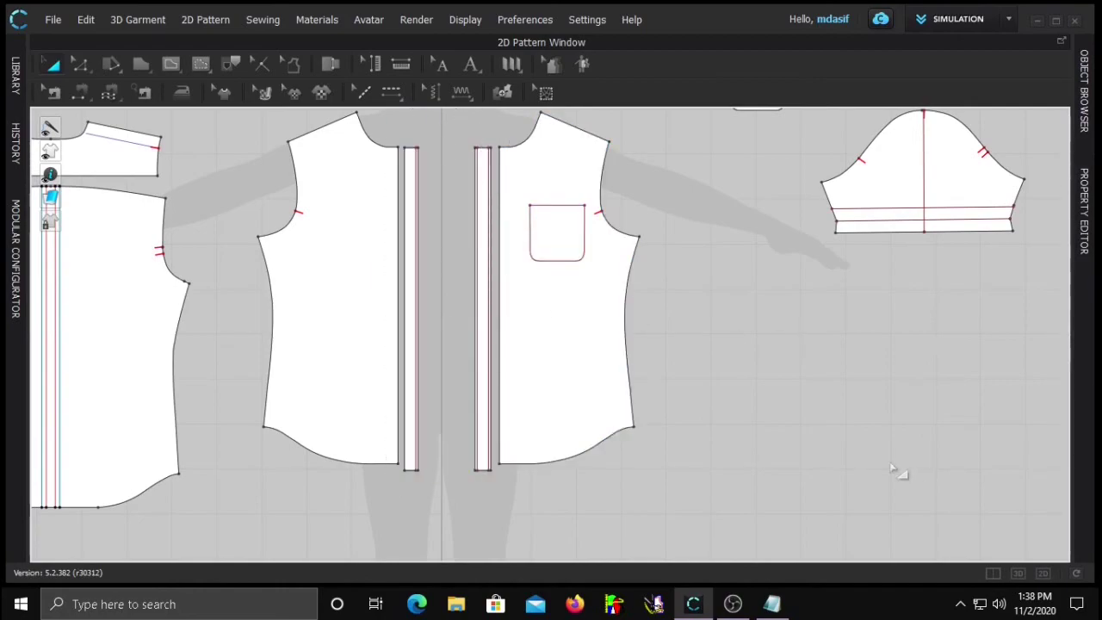
Move the full-width placket strip sideways in 3D onto the pocket front's opening edge
{"action": "left_click", "coordinate": [529, 337]}
{"action": "left_click", "coordinate": [483, 347], "text": "shift"}
{"action": "left_click", "coordinate": [1018, 575]}
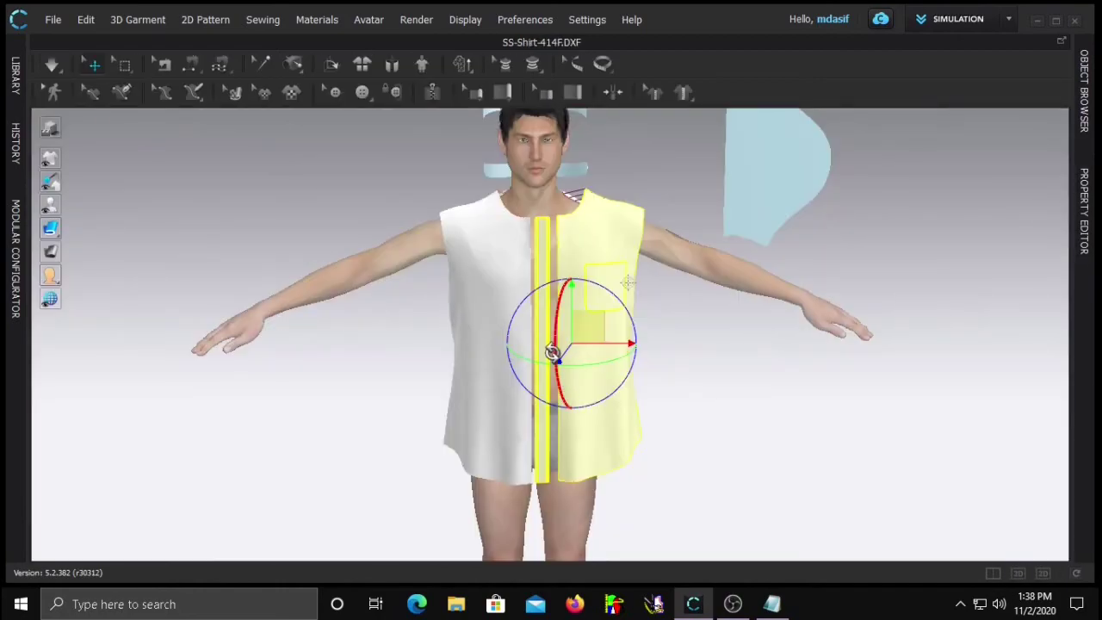
{"action": "left_click", "coordinate": [670, 340]}
{"action": "left_click", "coordinate": [540, 319]}
{"action": "left_click_drag", "start_coordinate": [558, 322], "coordinate": [569, 321]}
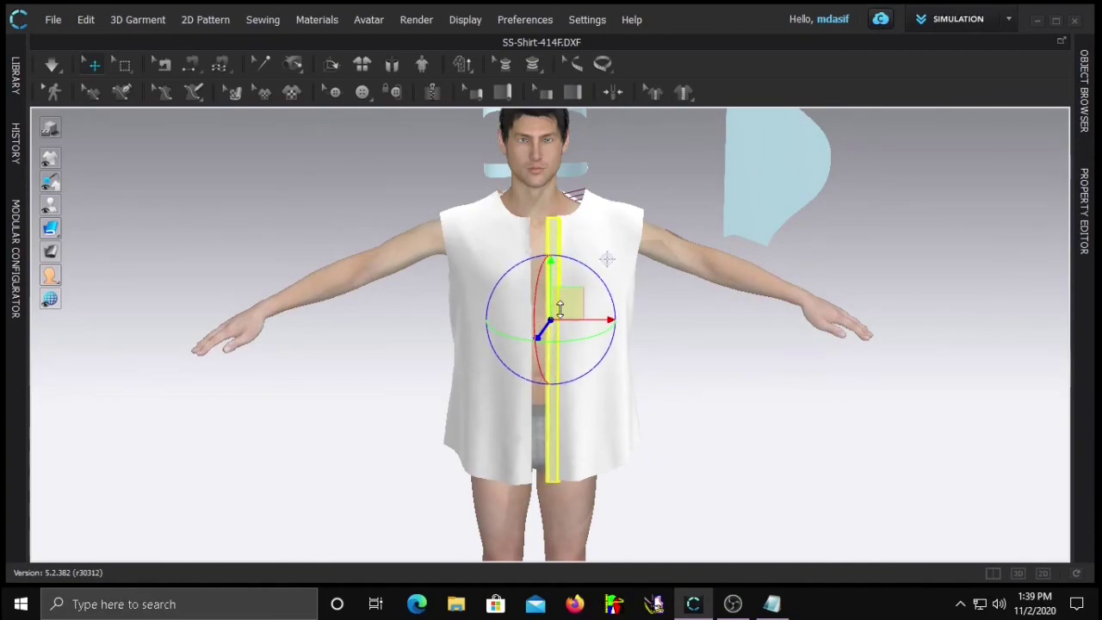
Offset the pocket front's center edge inward as an internal line
{"action": "left_click", "coordinate": [1042, 572]}
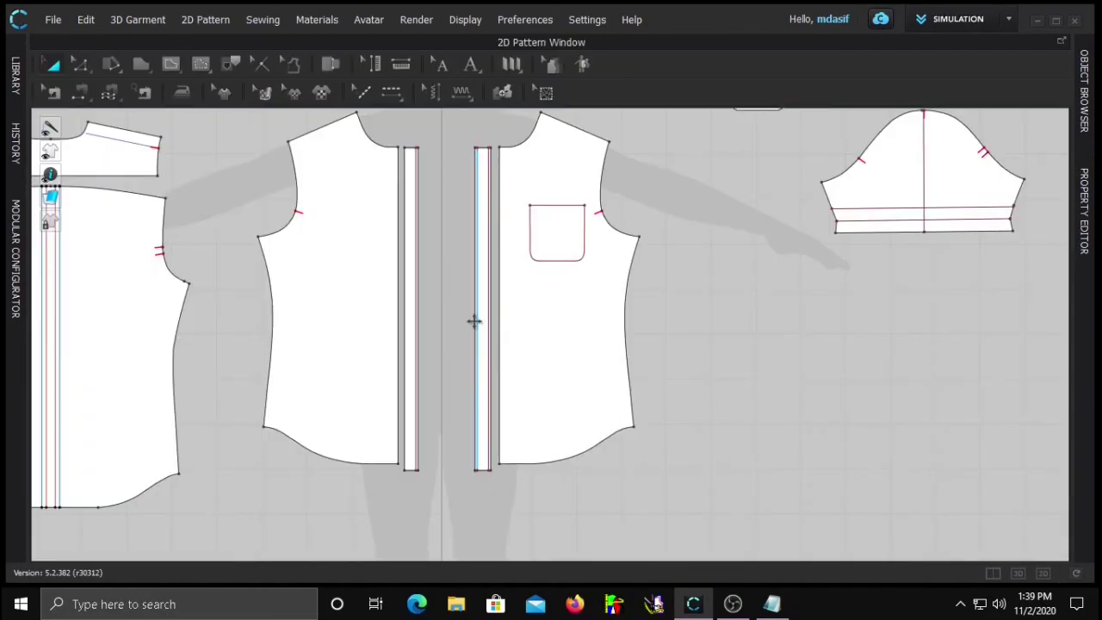
{"action": "scroll", "coordinate": [494, 284], "scroll_direction": "up", "scroll_amount": 8}
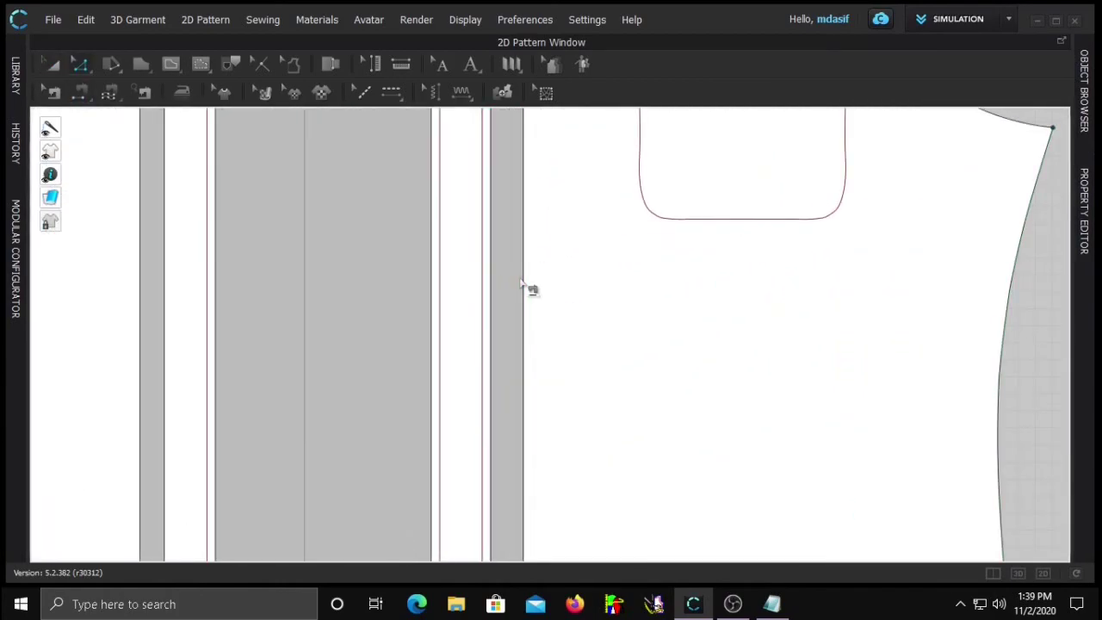
{"action": "right_click", "coordinate": [522, 277]}
{"action": "left_click", "coordinate": [592, 411]}
{"action": "key", "text": "Return"}
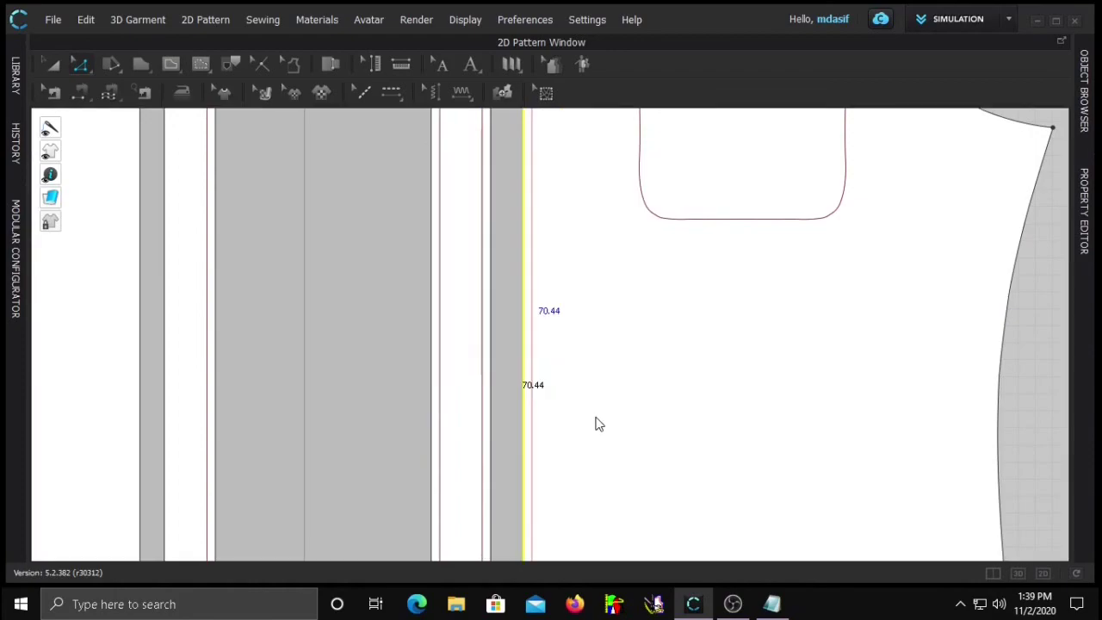
Sew the full-width placket strip to the pocket front's internal line and the narrower strip to the plain front's center edge
{"action": "left_click", "coordinate": [492, 335]}
{"action": "left_click", "coordinate": [532, 327]}
{"action": "left_click", "coordinate": [431, 321]}
{"action": "scroll", "coordinate": [334, 317], "scroll_direction": "down", "scroll_amount": 5}
{"action": "scroll", "coordinate": [385, 307], "scroll_direction": "down", "scroll_amount": 3}
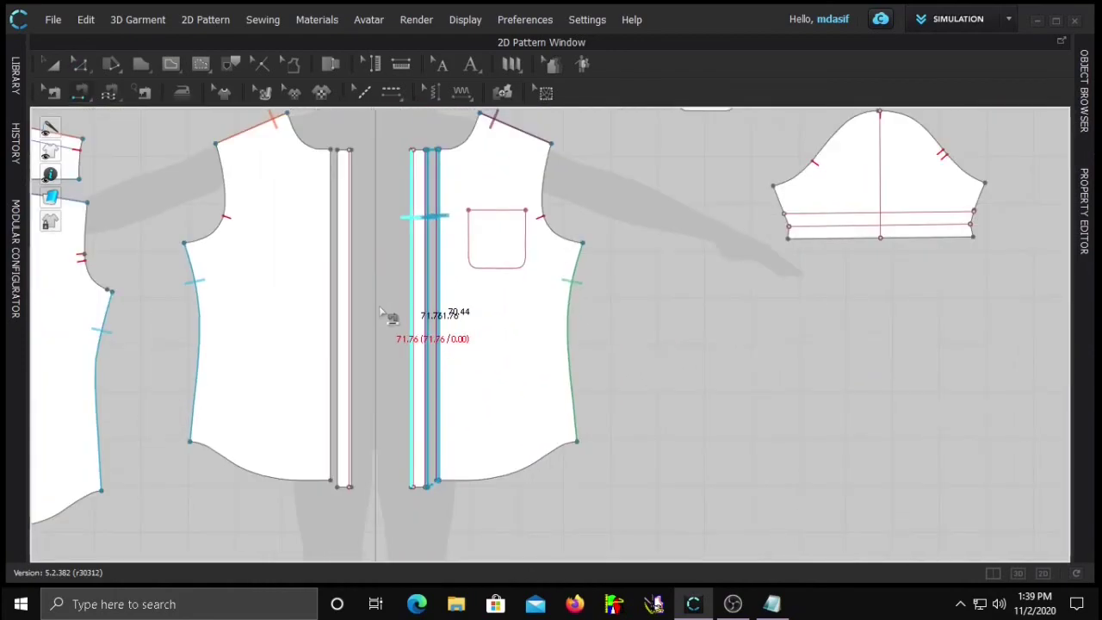
{"action": "key", "text": "n"}
{"action": "left_click", "coordinate": [332, 290]}
{"action": "left_click", "coordinate": [338, 292]}
{"action": "key", "text": "z"}
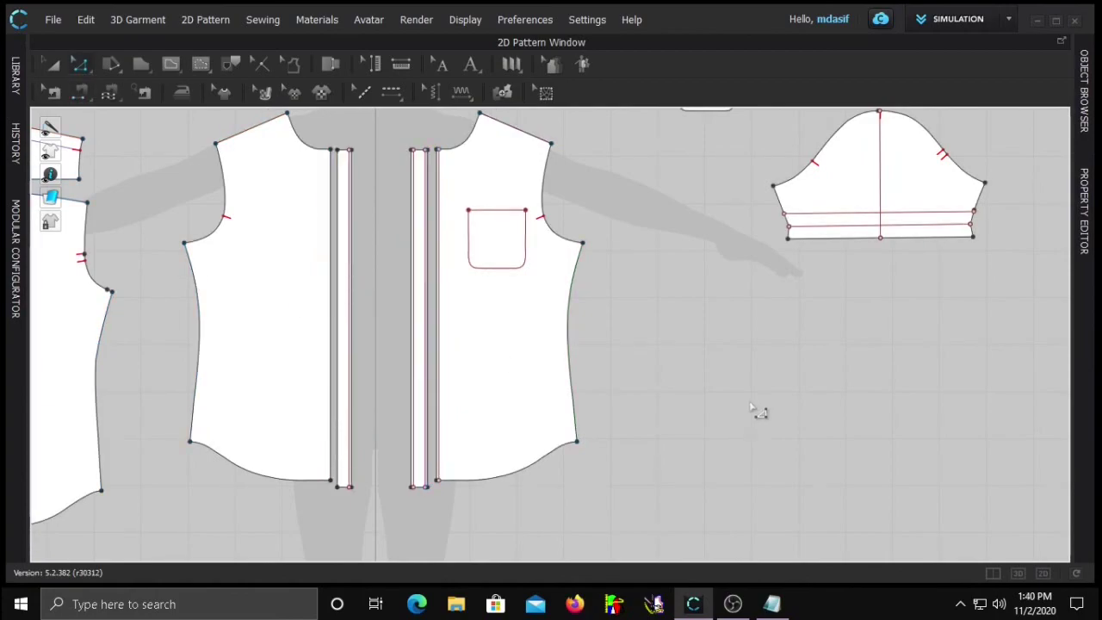
Adjust the narrower placket strip beside the plain front's opening in 3D and simulate to drape both strips
{"action": "left_click", "coordinate": [1016, 573]}
{"action": "left_click", "coordinate": [969, 324]}
{"action": "left_click_drag", "start_coordinate": [970, 325], "coordinate": [541, 341]}
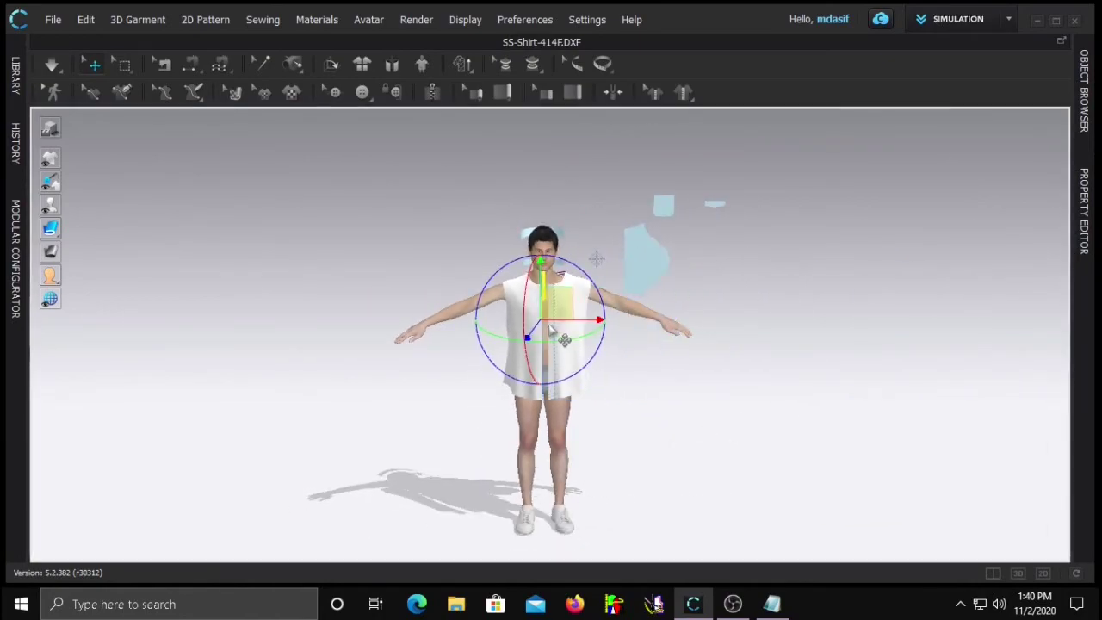
{"action": "scroll", "coordinate": [538, 336], "scroll_direction": "up", "scroll_amount": 5}
{"action": "scroll", "coordinate": [533, 296], "scroll_direction": "up", "scroll_amount": 3}
{"action": "left_click_drag", "start_coordinate": [514, 245], "coordinate": [520, 327]}
{"action": "left_click_drag", "start_coordinate": [498, 374], "coordinate": [502, 399]}
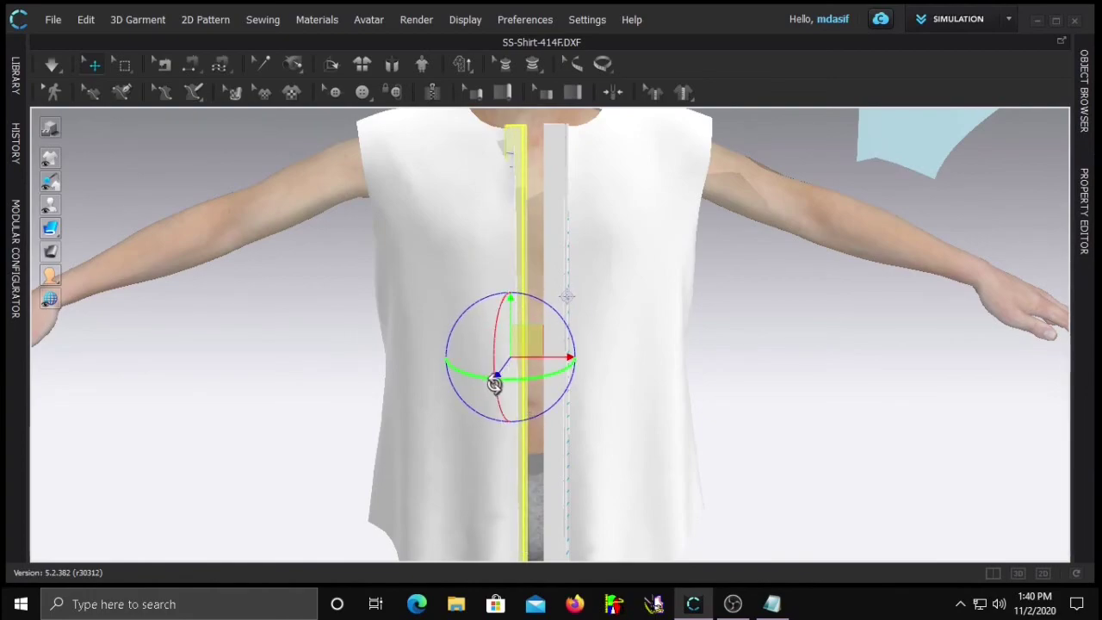
{"action": "left_click_drag", "start_coordinate": [566, 356], "coordinate": [575, 356]}
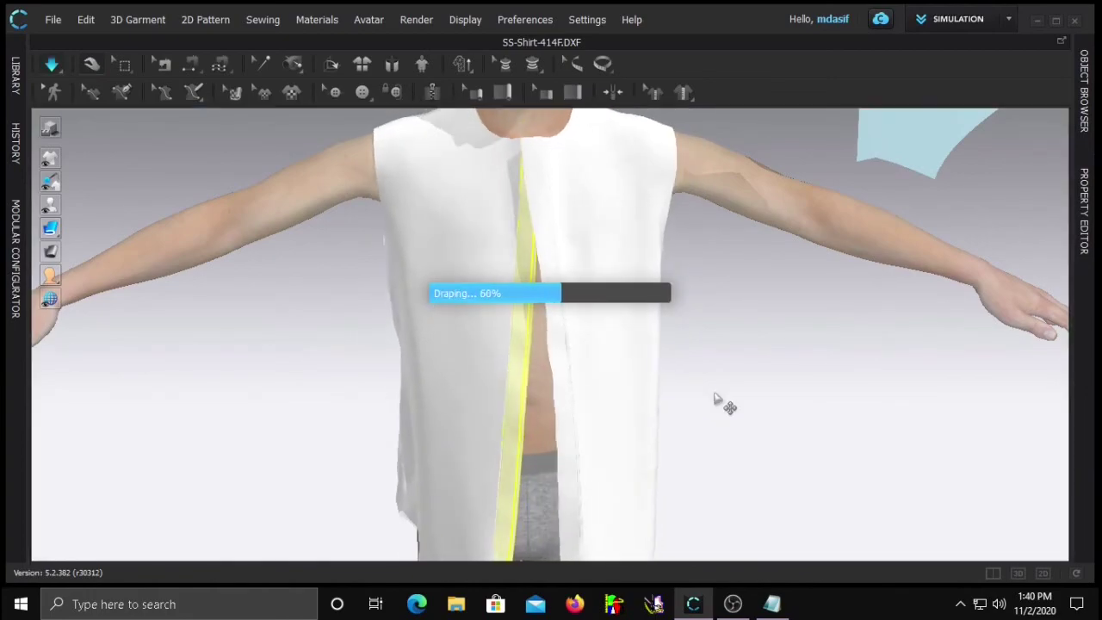
{"action": "left_click", "coordinate": [734, 394]}
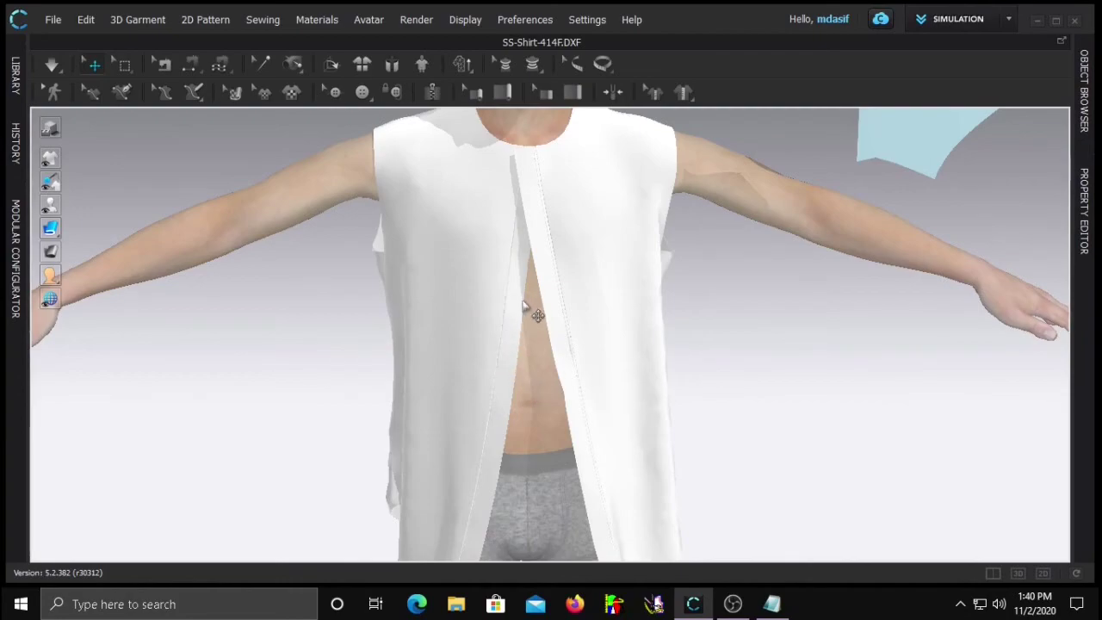
Sew the facing edges of the two placket strips together and add a second seam between the full-width strip and the pocket front
{"action": "left_click", "coordinate": [1042, 572]}
{"action": "scroll", "coordinate": [382, 298], "scroll_direction": "up", "scroll_amount": 5}
{"action": "scroll", "coordinate": [401, 315], "scroll_direction": "down", "scroll_amount": 2}
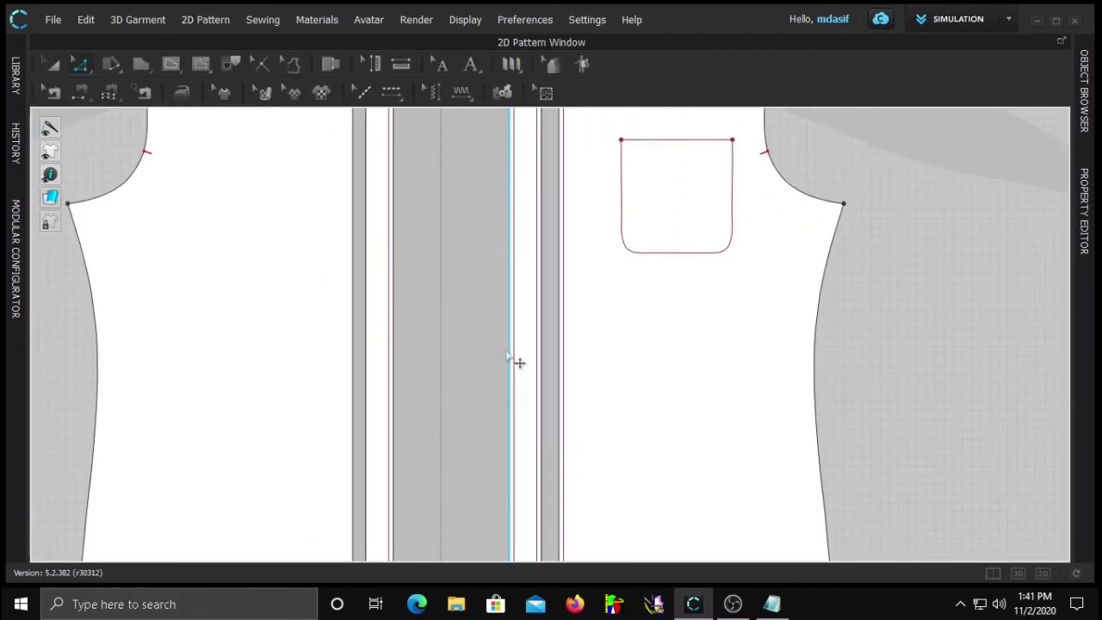
{"action": "left_click", "coordinate": [512, 362]}
{"action": "left_click", "coordinate": [369, 358]}
{"action": "left_click", "coordinate": [564, 356]}
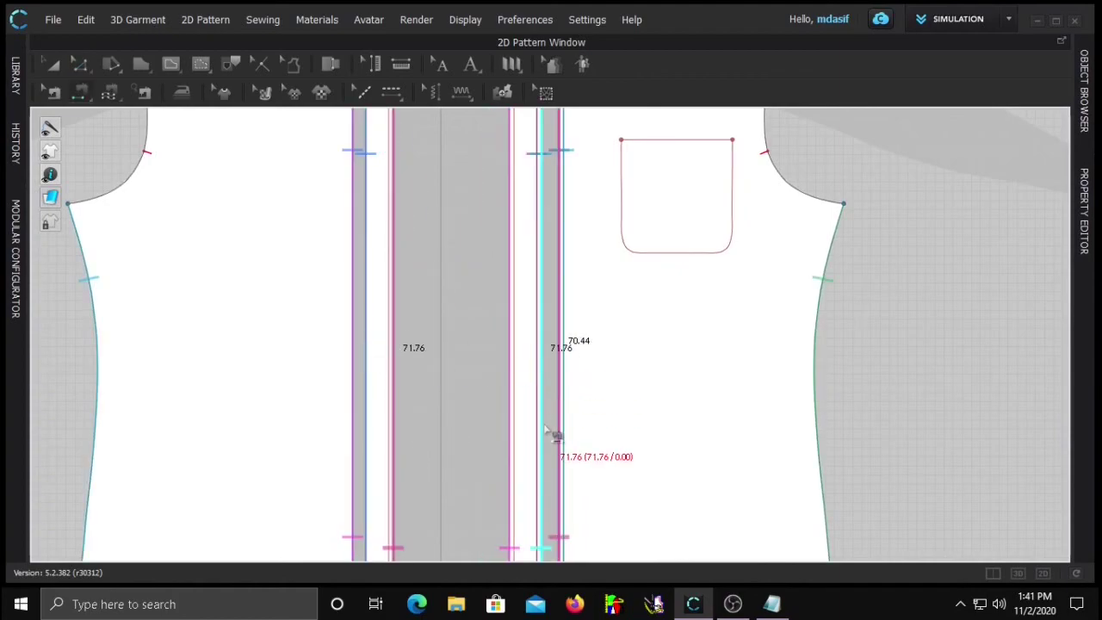
Rotate and shift both placket strips toward each other in 3D, and simulate so the front opening closes
{"action": "left_click", "coordinate": [1017, 572]}
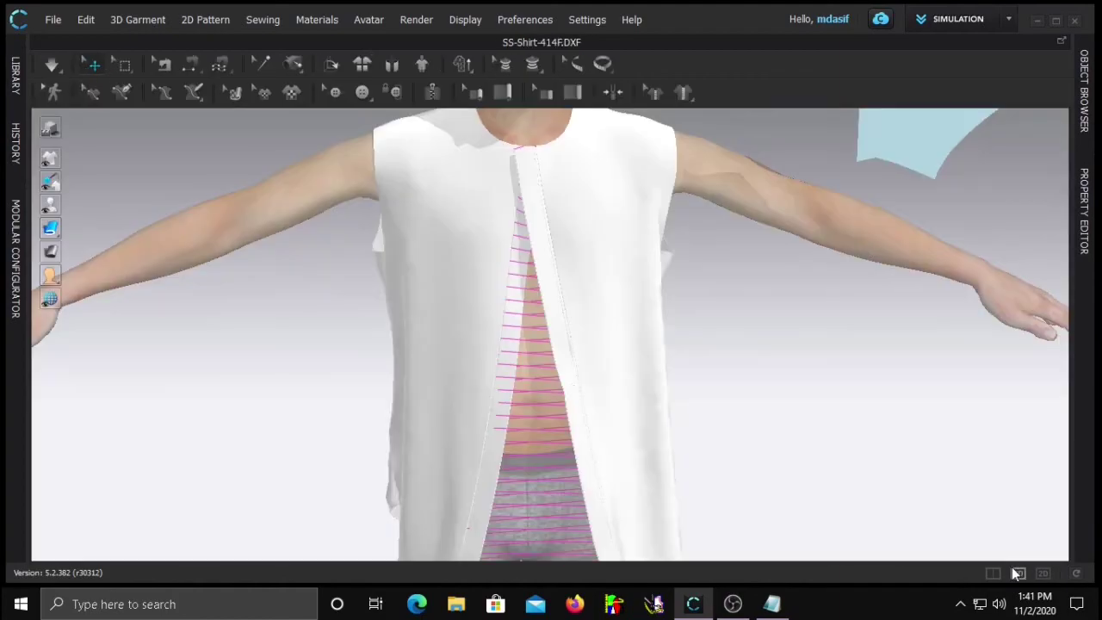
{"action": "left_click", "coordinate": [563, 351]}
{"action": "left_click_drag", "start_coordinate": [603, 303], "coordinate": [611, 311]}
{"action": "left_click_drag", "start_coordinate": [601, 350], "coordinate": [594, 350]}
{"action": "left_click", "coordinate": [508, 353]}
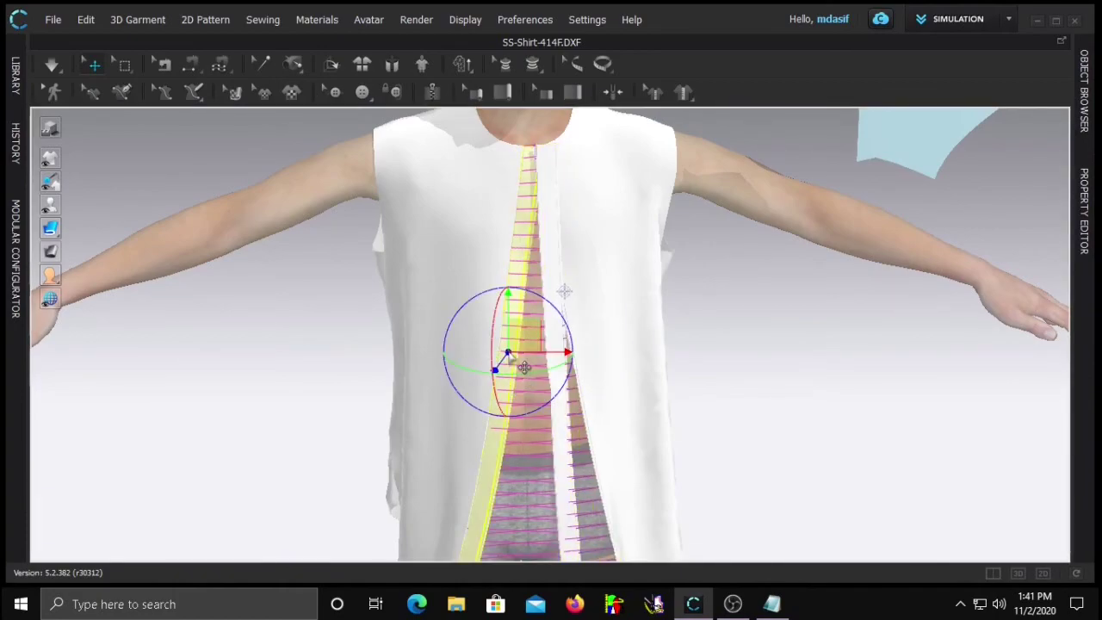
{"action": "left_click_drag", "start_coordinate": [547, 303], "coordinate": [538, 298]}
{"action": "left_click_drag", "start_coordinate": [524, 351], "coordinate": [533, 351]}
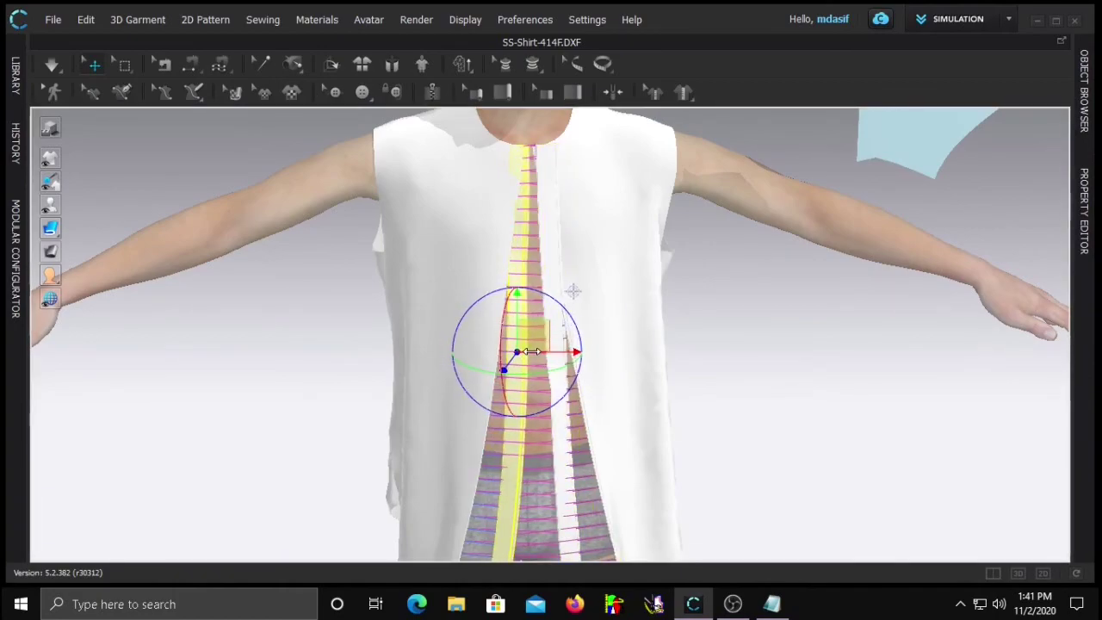
{"action": "key", "text": "space"}
{"action": "middle_click_drag", "start_coordinate": [538, 469], "coordinate": [504, 347]}
{"action": "key", "text": "space"}
{"action": "key", "text": "space"}
Bring the full-width placket strip on top by setting its layer to 1 during simulation, and reset the layer to 0
{"action": "left_click", "coordinate": [504, 286]}
{"action": "left_click", "coordinate": [1086, 237]}
{"action": "left_click", "coordinate": [977, 378]}
{"action": "type", "text": "1"}
{"action": "key", "text": "Return"}
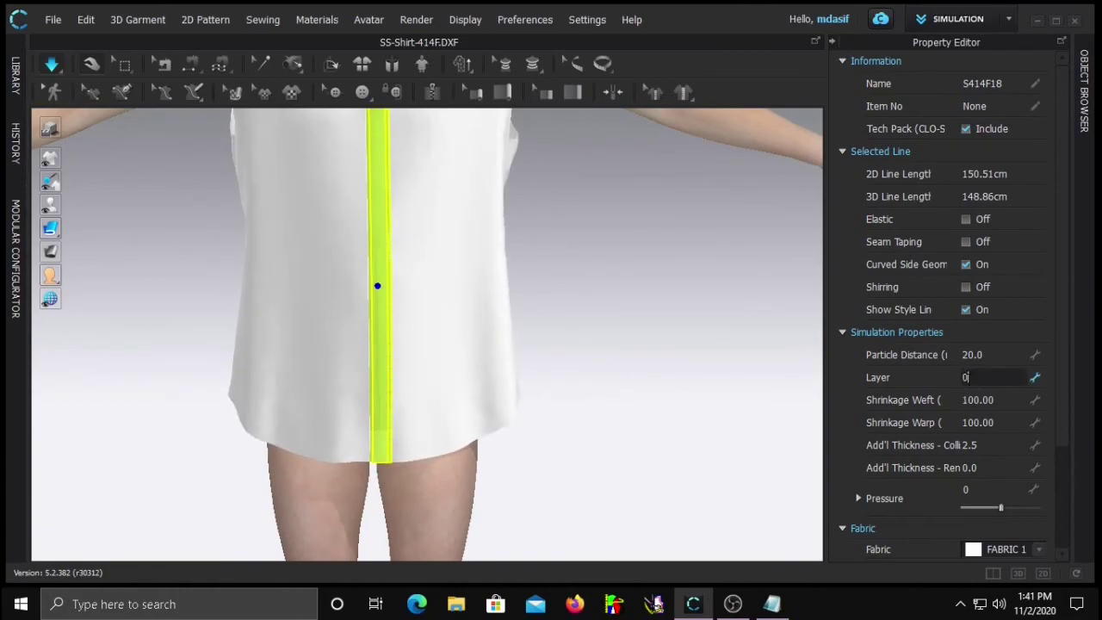
{"action": "key", "text": "Return"}
{"action": "left_click", "coordinate": [833, 43]}
{"action": "middle_click_drag", "start_coordinate": [531, 212], "coordinate": [480, 339]}
{"action": "scroll", "coordinate": [479, 339], "scroll_direction": "down", "scroll_amount": 2}
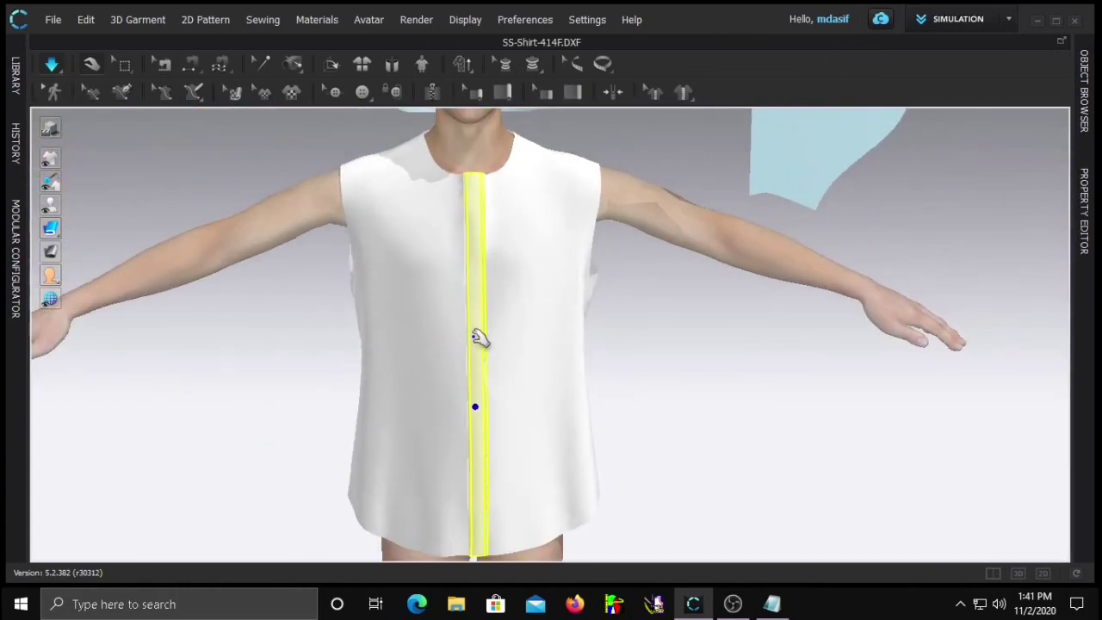
Move the full-width placket strip slightly forward in 3D, away from the avatar
{"action": "left_click", "coordinate": [601, 374]}
{"action": "right_click_drag", "start_coordinate": [460, 392], "coordinate": [439, 382]}
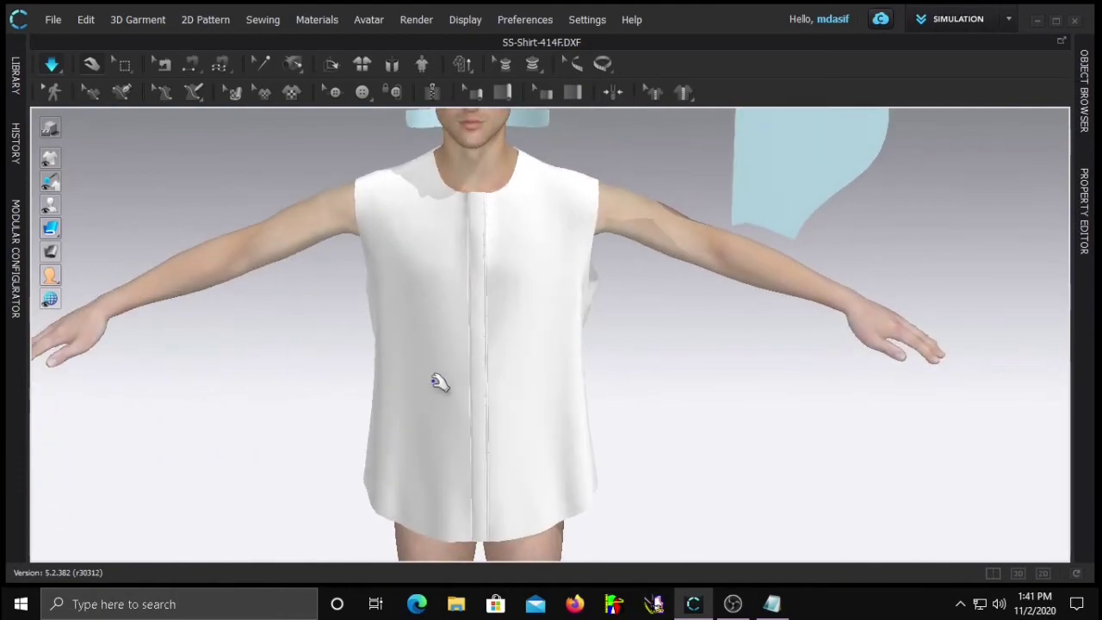
{"action": "left_click", "coordinate": [476, 265]}
{"action": "left_click_drag", "start_coordinate": [467, 281], "coordinate": [461, 289]}
{"action": "left_click", "coordinate": [642, 335]}
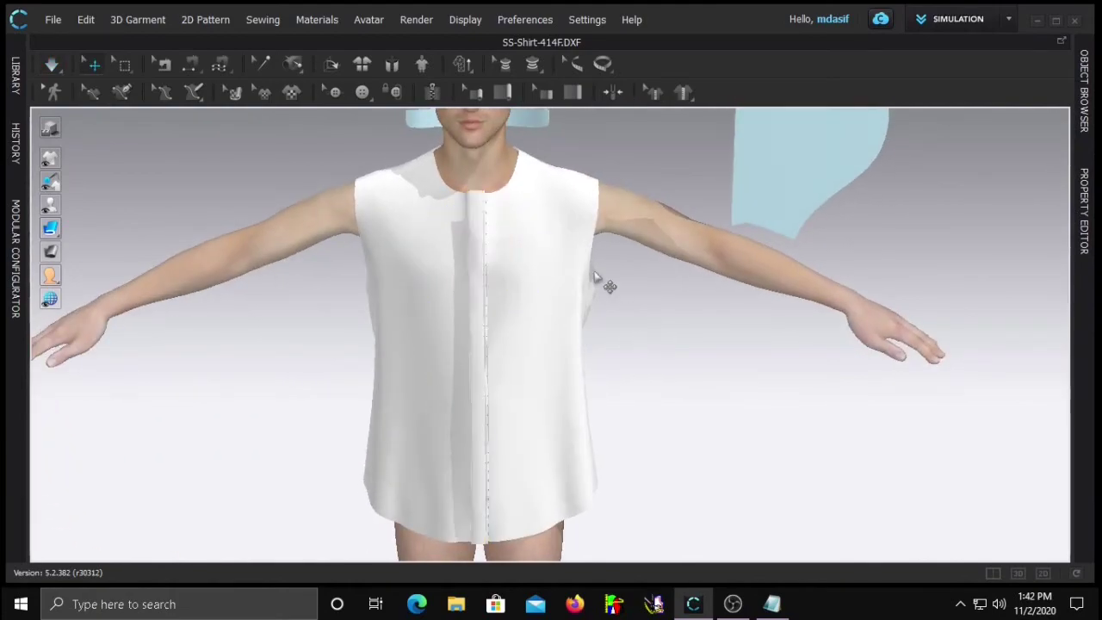
Unfreeze the collar stand behind the avatar's neck in 3D
{"action": "right_click", "coordinate": [403, 164]}
{"action": "left_click", "coordinate": [364, 150]}
{"action": "right_click_drag", "start_coordinate": [364, 150], "coordinate": [408, 201]}
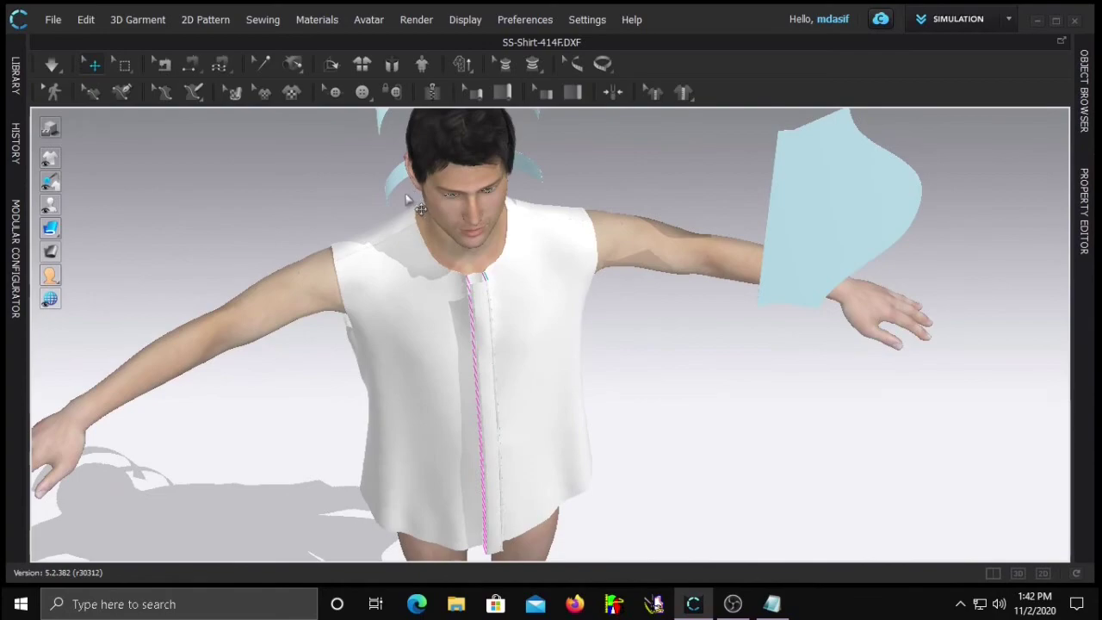
{"action": "left_click", "coordinate": [391, 179]}
{"action": "left_click", "coordinate": [466, 231]}
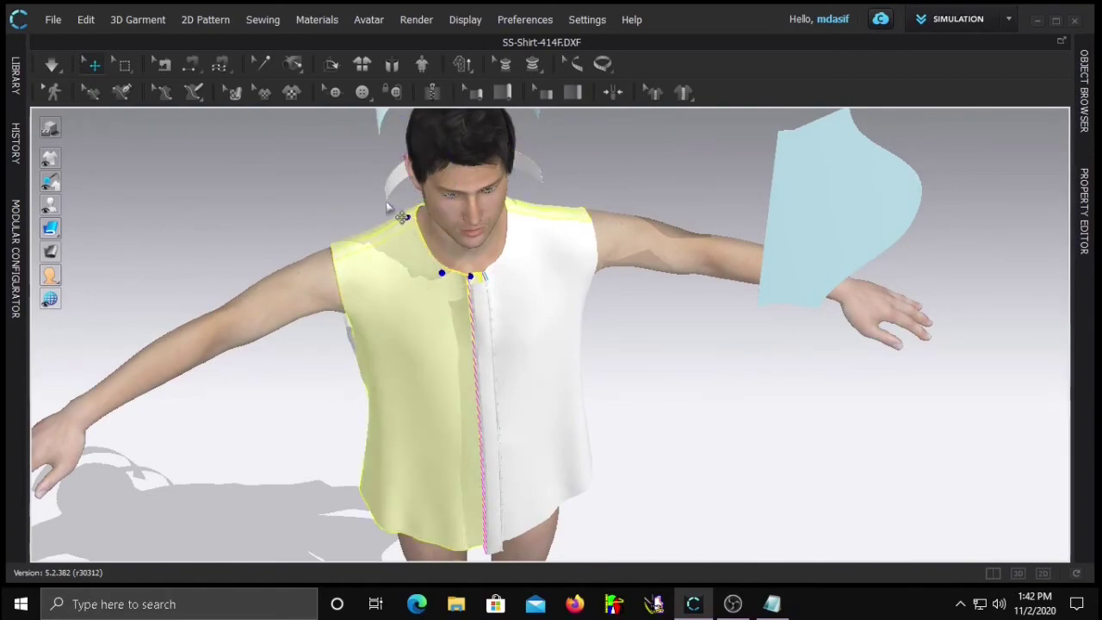
Define the collar stand's full lower edge as the first side of an M:N free sewing
{"action": "left_click", "coordinate": [1042, 573]}
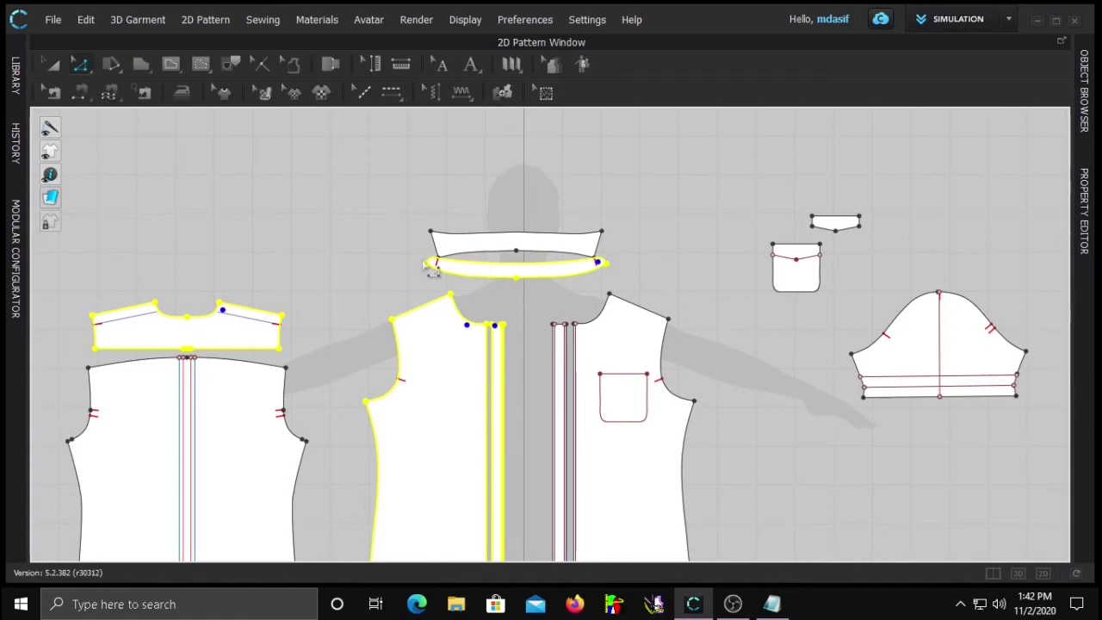
{"action": "scroll", "coordinate": [620, 308], "scroll_direction": "up", "scroll_amount": 3}
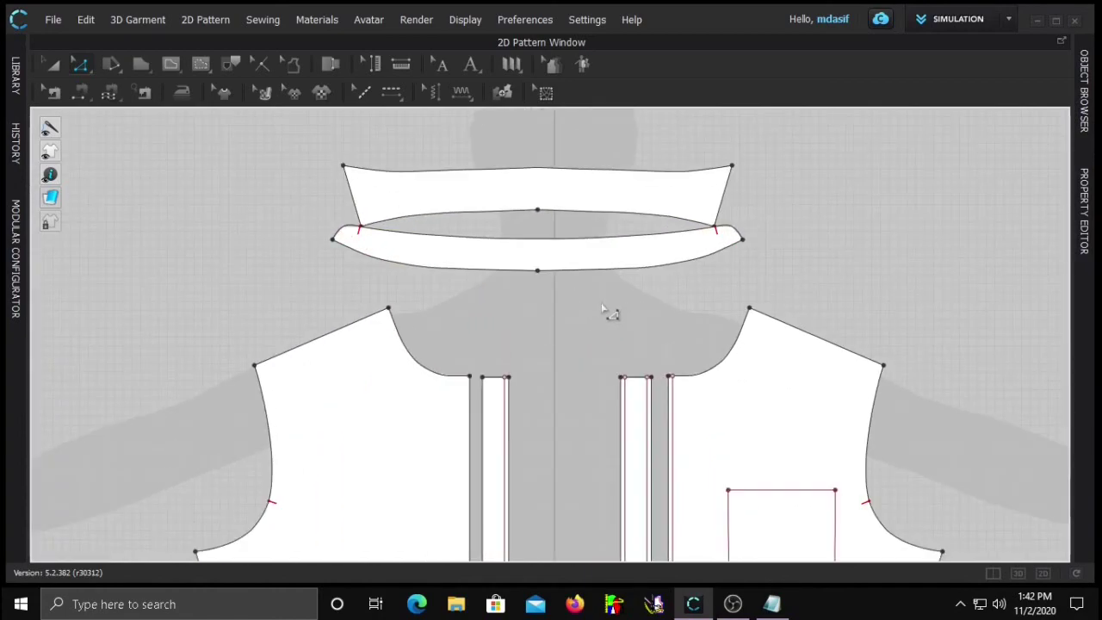
{"action": "scroll", "coordinate": [460, 324], "scroll_direction": "down", "scroll_amount": 5}
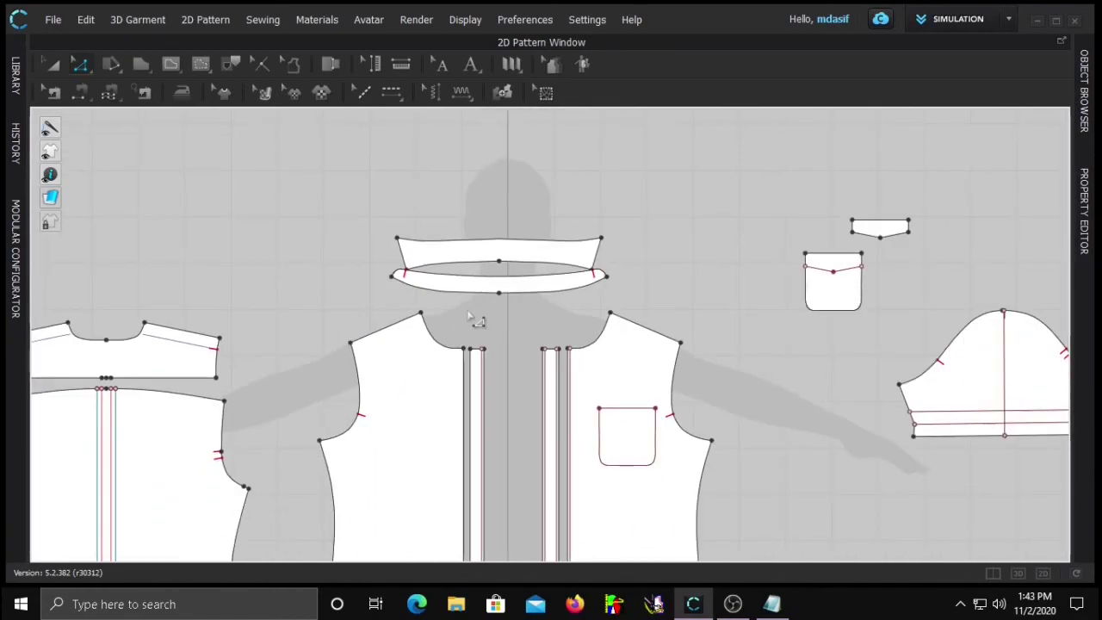
{"action": "left_click", "coordinate": [109, 92]}
{"action": "left_click", "coordinate": [607, 276]}
{"action": "key", "text": "Return"}
Add the narrower placket strip's top, the plain front's neckline and both halves of the yoke neckline to the seam's second side
{"action": "scroll", "coordinate": [481, 364], "scroll_direction": "up", "scroll_amount": 3}
{"action": "left_click", "coordinate": [529, 346]}
{"action": "left_click", "coordinate": [503, 346]}
{"action": "left_click", "coordinate": [489, 345]}
{"action": "left_click", "coordinate": [392, 264]}
{"action": "scroll", "coordinate": [323, 361], "scroll_direction": "down", "scroll_amount": 3}
{"action": "scroll", "coordinate": [327, 368], "scroll_direction": "down", "scroll_amount": 1}
{"action": "middle_click_drag", "start_coordinate": [327, 369], "coordinate": [533, 353]}
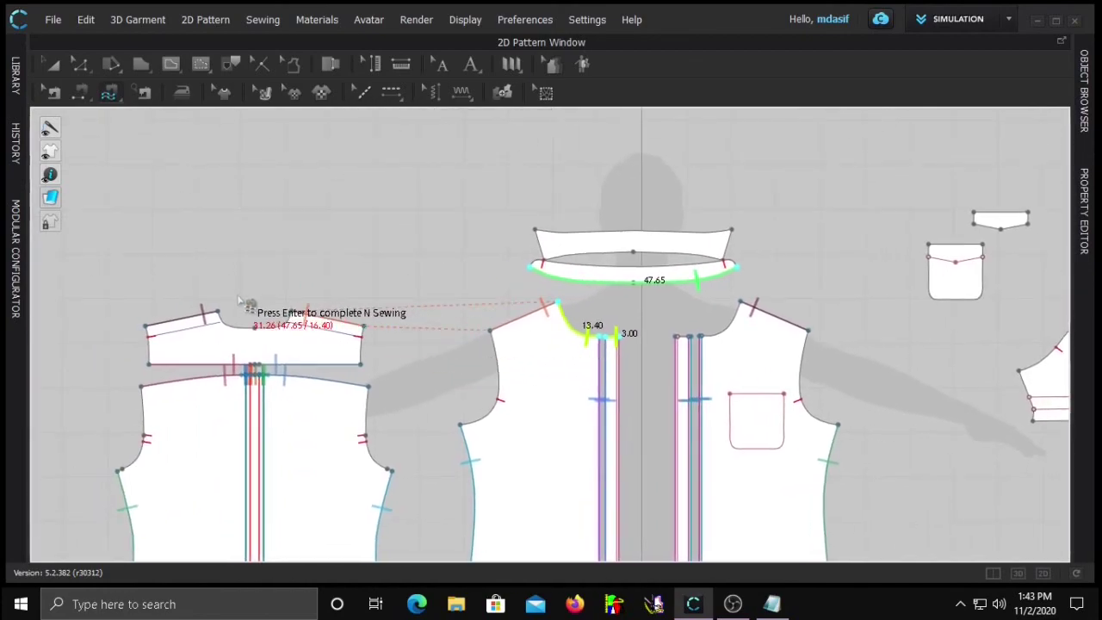
{"action": "left_click", "coordinate": [290, 312]}
{"action": "left_click", "coordinate": [255, 328]}
{"action": "left_click", "coordinate": [254, 328]}
{"action": "left_click", "coordinate": [217, 312]}
Add the pocket front's neckline and the full-width placket strip's top to the second side, and complete the collar stand seam
{"action": "scroll", "coordinate": [742, 303], "scroll_direction": "up", "scroll_amount": 6}
{"action": "middle_click_drag", "start_coordinate": [658, 328], "coordinate": [507, 327]}
{"action": "left_click", "coordinate": [595, 303]}
{"action": "left_click", "coordinate": [395, 480]}
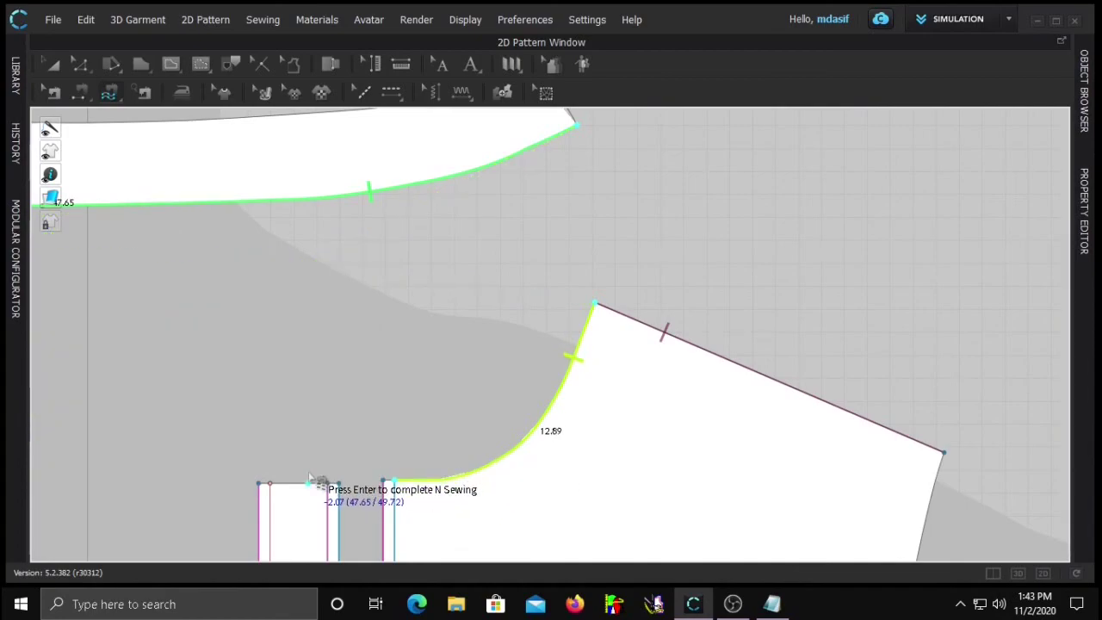
{"action": "left_click", "coordinate": [327, 484]}
{"action": "left_click", "coordinate": [258, 483]}
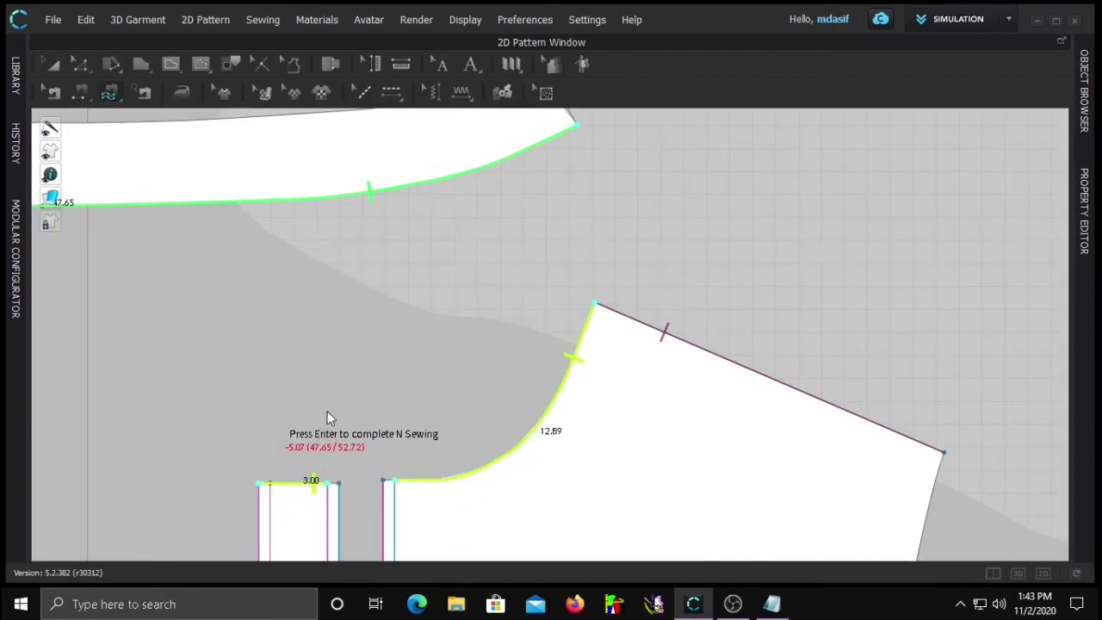
{"action": "key", "text": "Return"}
{"action": "scroll", "coordinate": [327, 410], "scroll_direction": "down", "scroll_amount": 6}
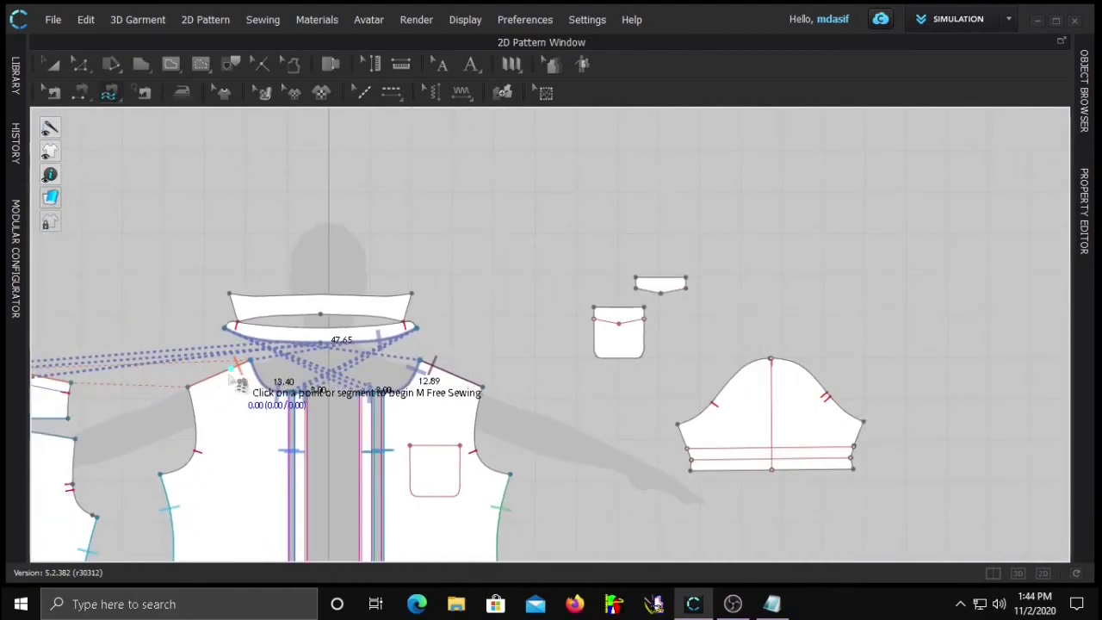
{"action": "middle_click_drag", "start_coordinate": [230, 375], "coordinate": [420, 364]}
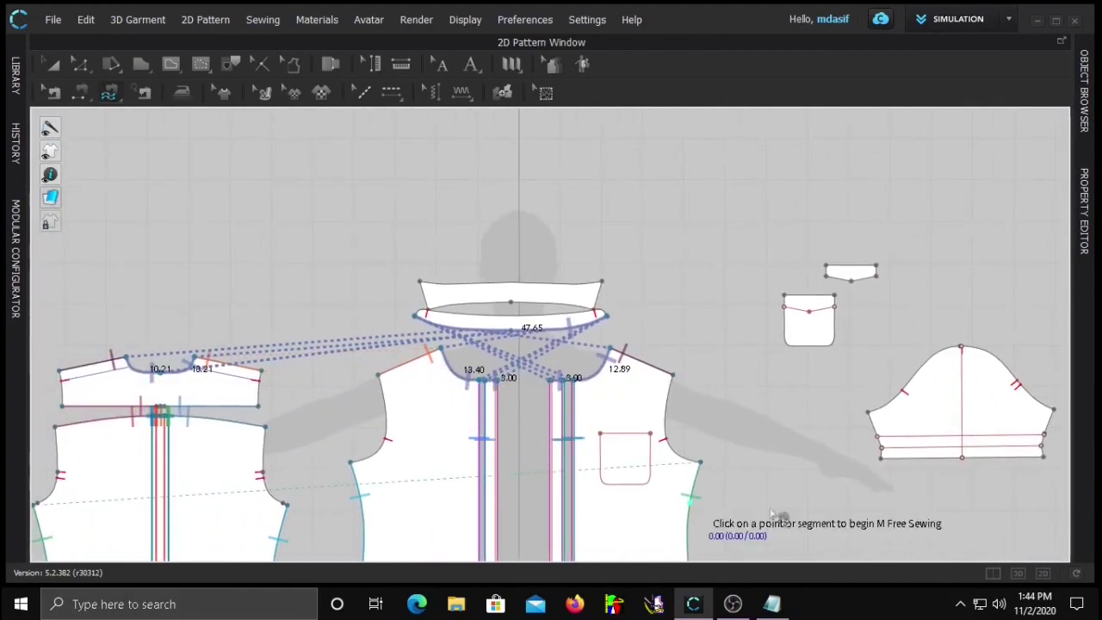
Simulate the garment to pull the collar stand down onto the shirt's neckline
{"action": "left_click", "coordinate": [1020, 576]}
{"action": "left_click", "coordinate": [460, 438]}
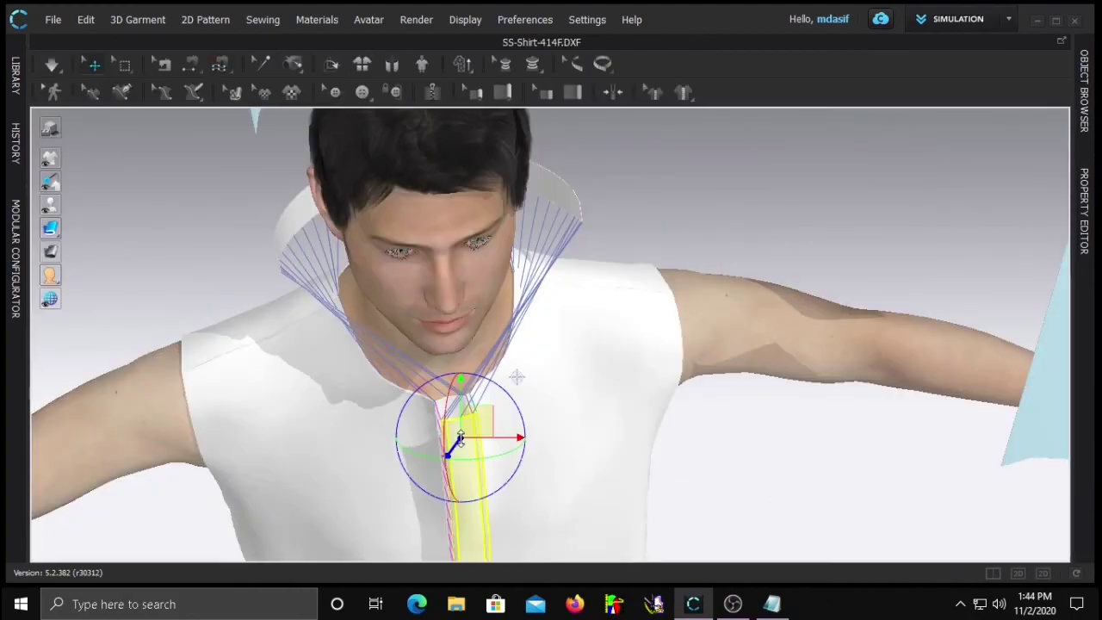
{"action": "key", "text": "space"}
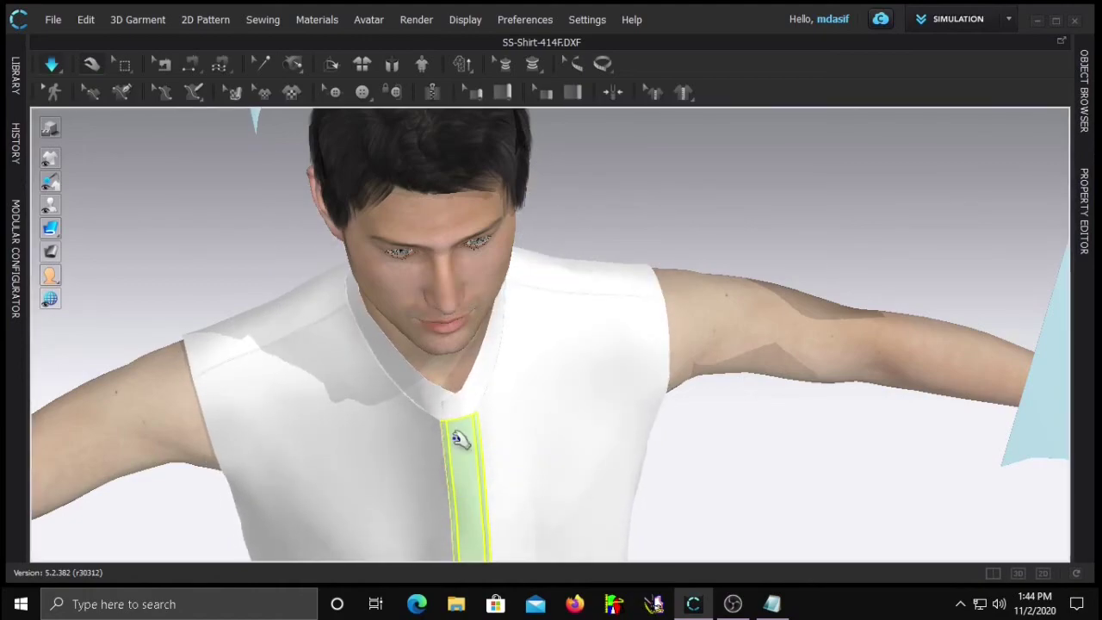
Strengthen the collar stand and move the collar piece down behind the avatar's neck with the simulation stopped
{"action": "left_click", "coordinate": [455, 438]}
{"action": "scroll", "coordinate": [469, 437], "scroll_direction": "down", "scroll_amount": 3}
{"action": "right_click_drag", "start_coordinate": [538, 518], "coordinate": [503, 431]}
{"action": "scroll", "coordinate": [481, 462], "scroll_direction": "down", "scroll_amount": 5}
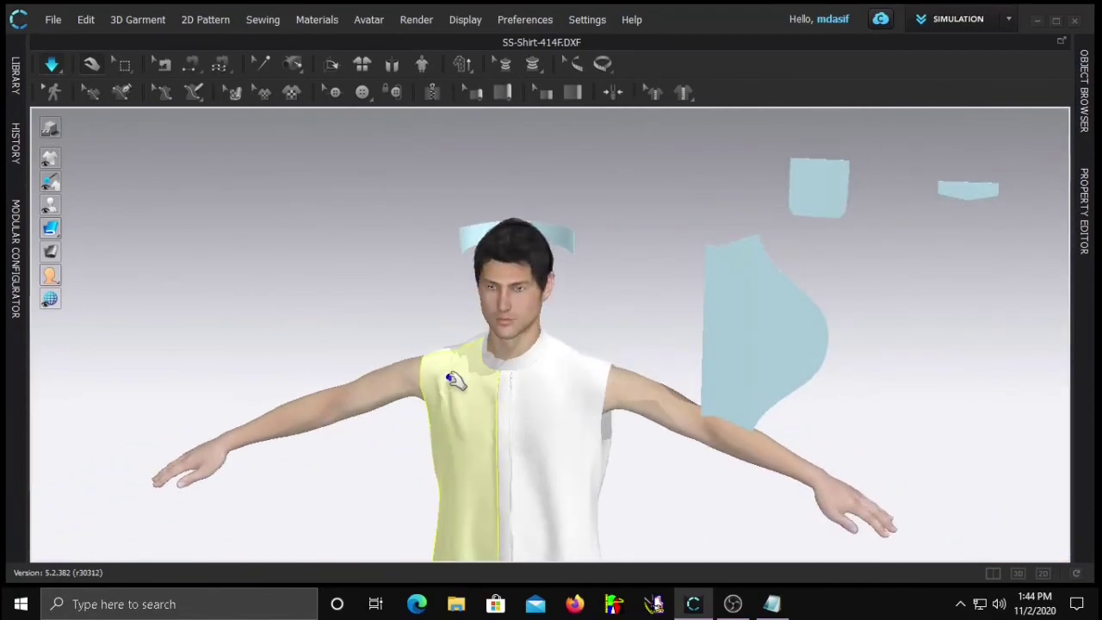
{"action": "scroll", "coordinate": [546, 365], "scroll_direction": "down", "scroll_amount": 1}
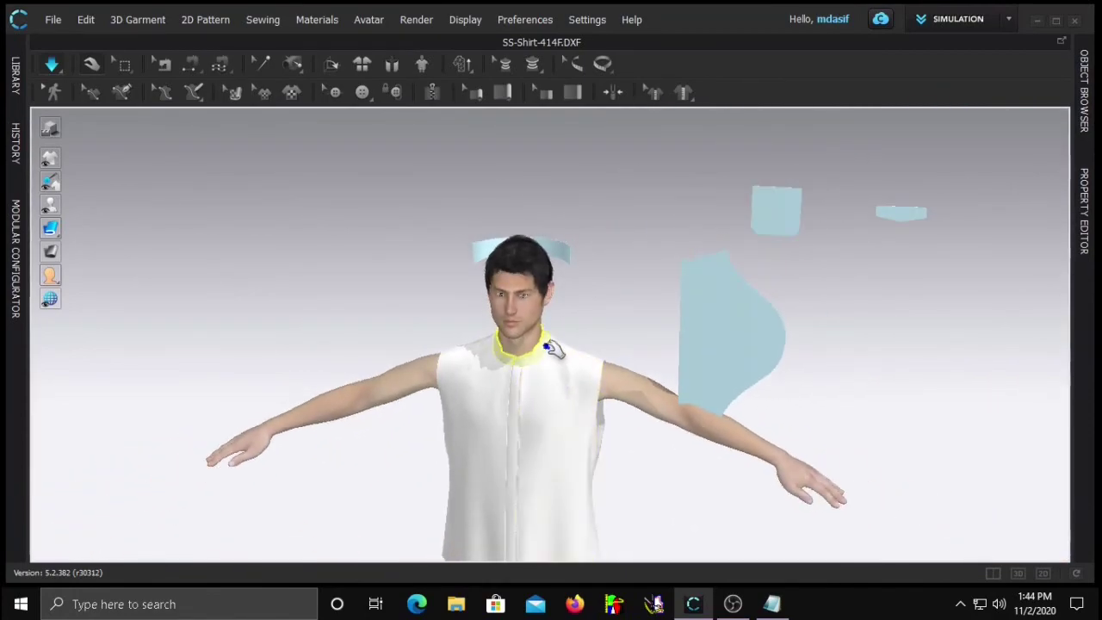
{"action": "right_click_drag", "start_coordinate": [459, 366], "coordinate": [487, 359]}
{"action": "key", "text": "space"}
{"action": "left_click", "coordinate": [473, 255]}
{"action": "left_click_drag", "start_coordinate": [473, 234], "coordinate": [492, 327]}
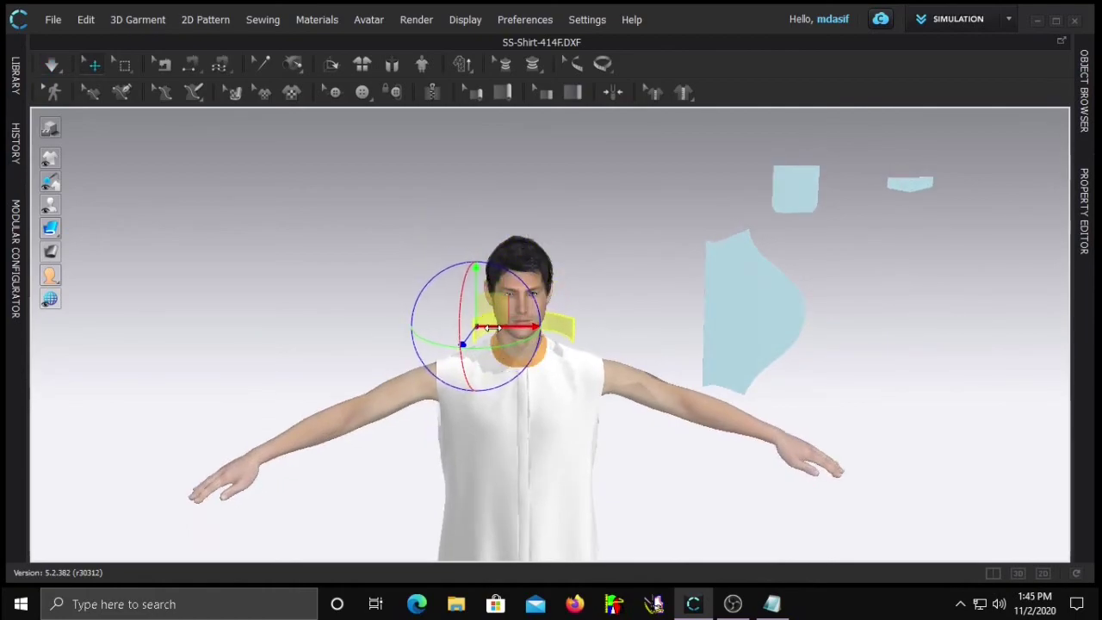
{"action": "left_click", "coordinate": [564, 391]}
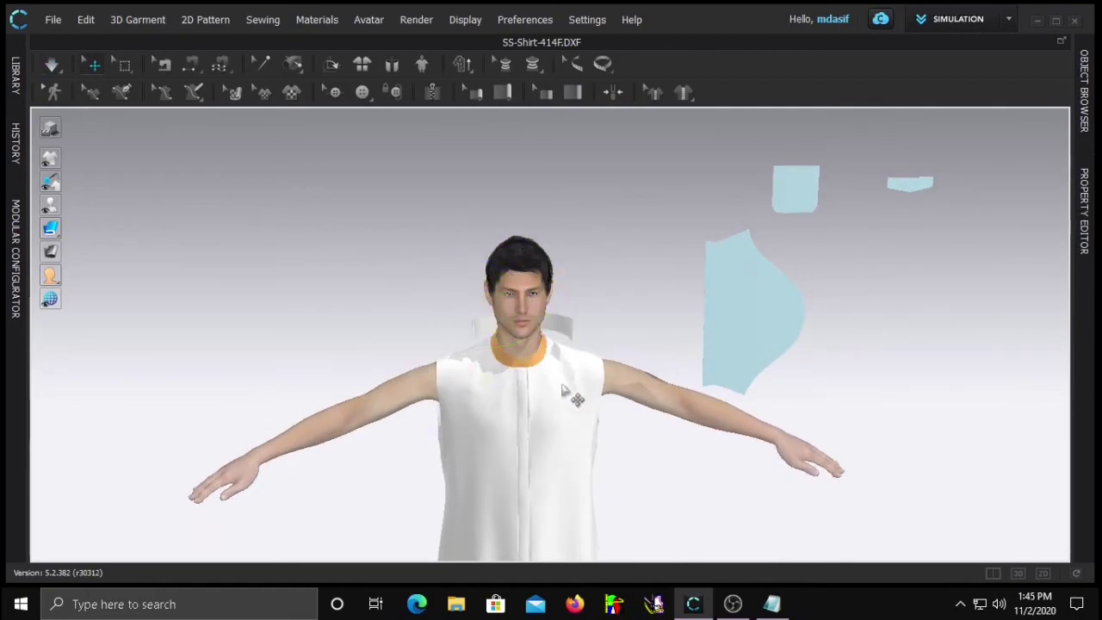
{"action": "right_click_drag", "start_coordinate": [439, 327], "coordinate": [529, 399]}
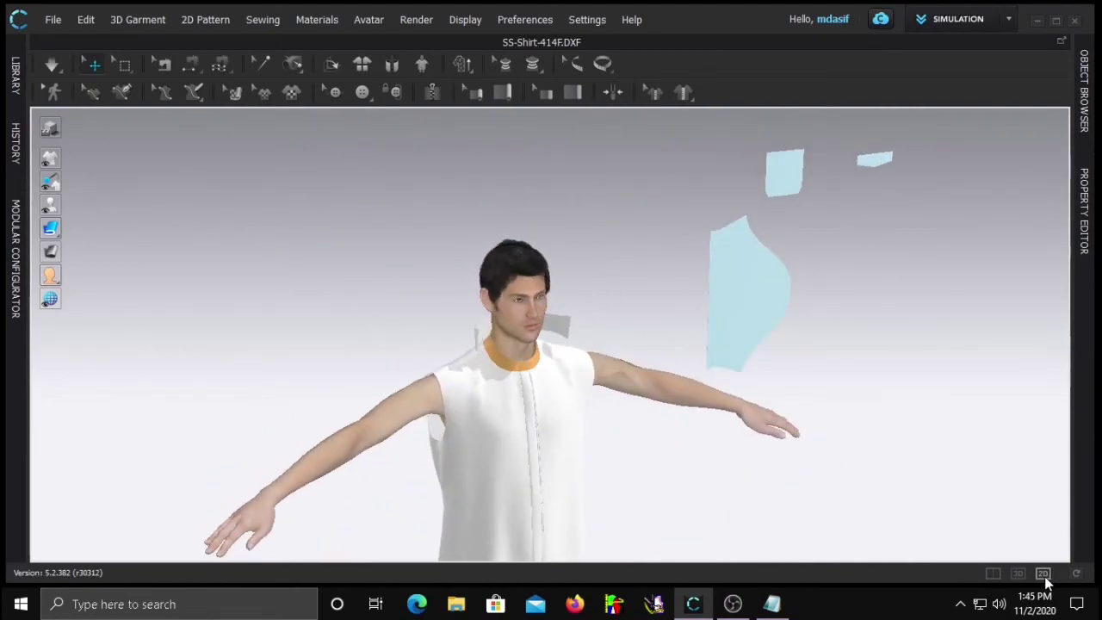
Offset the left half of the collar's lower edge as an internal line at a distance of 0.70 cm
{"action": "left_click", "coordinate": [1042, 572]}
{"action": "left_click", "coordinate": [481, 289]}
{"action": "scroll", "coordinate": [456, 370], "scroll_direction": "up", "scroll_amount": 3}
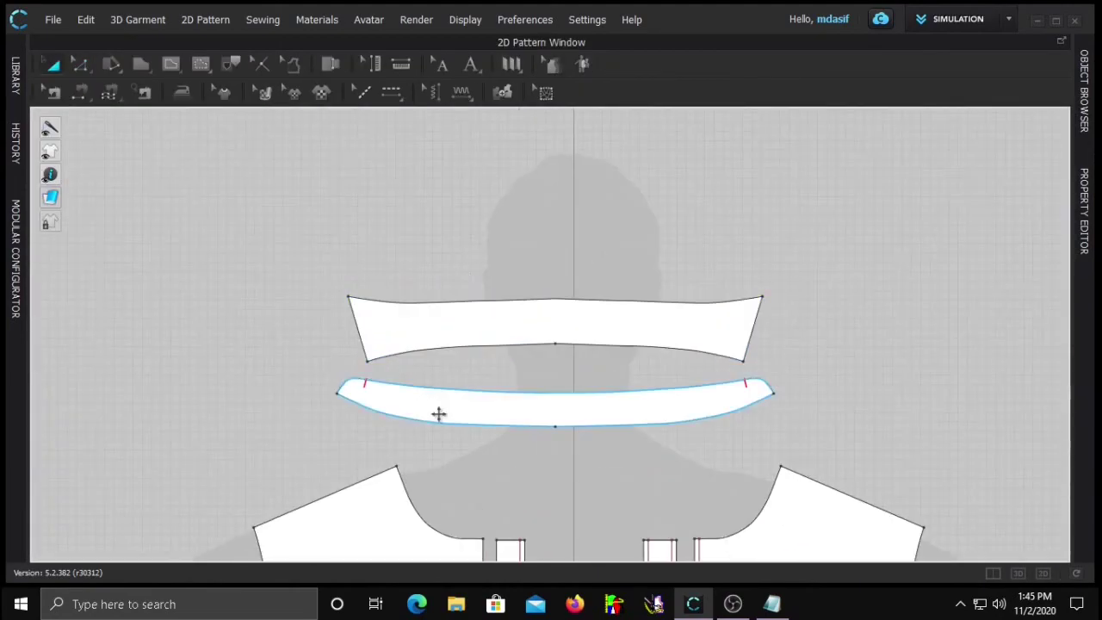
{"action": "right_click_drag", "start_coordinate": [439, 414], "coordinate": [386, 398]}
{"action": "scroll", "coordinate": [387, 379], "scroll_direction": "up", "scroll_amount": 3}
{"action": "key", "text": "z"}
{"action": "right_click", "coordinate": [393, 360]}
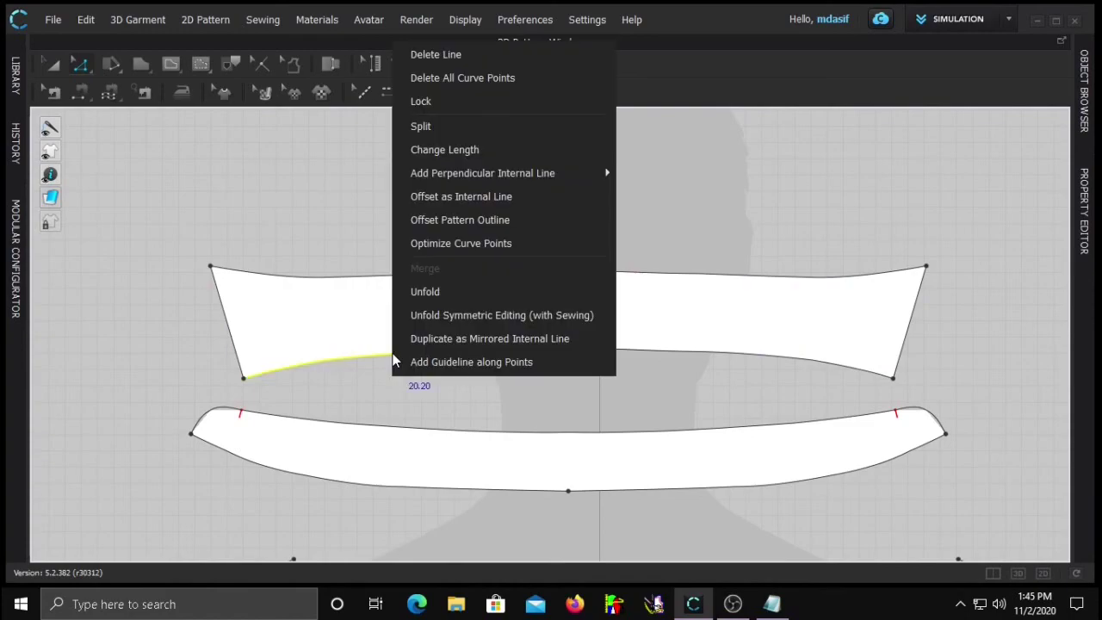
{"action": "left_click", "coordinate": [465, 200]}
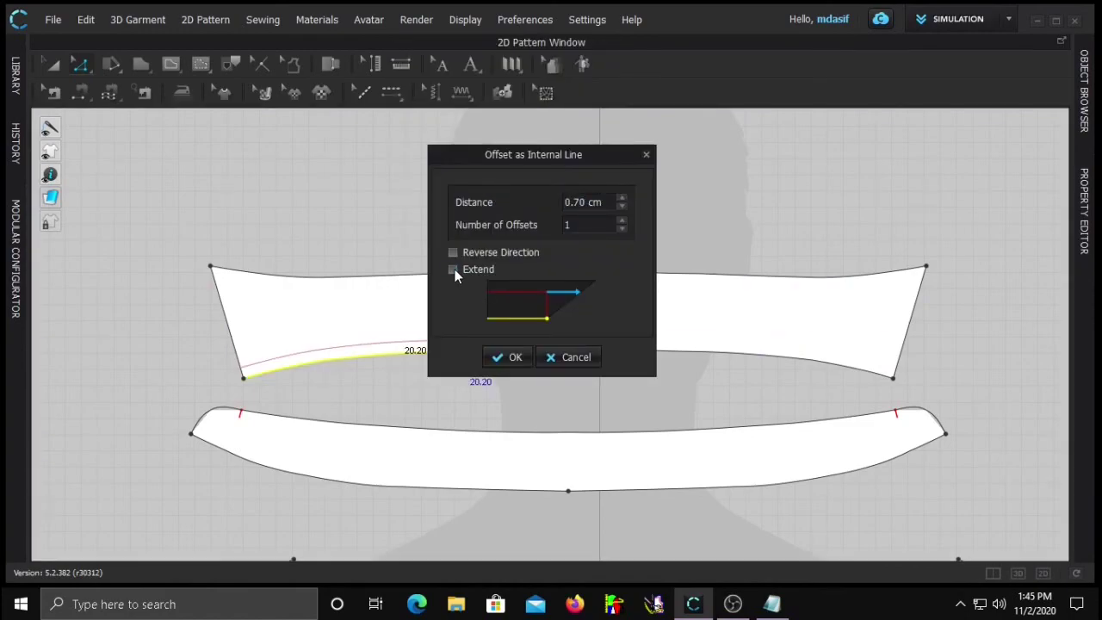
{"action": "left_click", "coordinate": [506, 358]}
Offset the right half of the collar's lower edge as a matching internal line and merge both lines' end points at the centre
{"action": "right_click", "coordinate": [634, 360]}
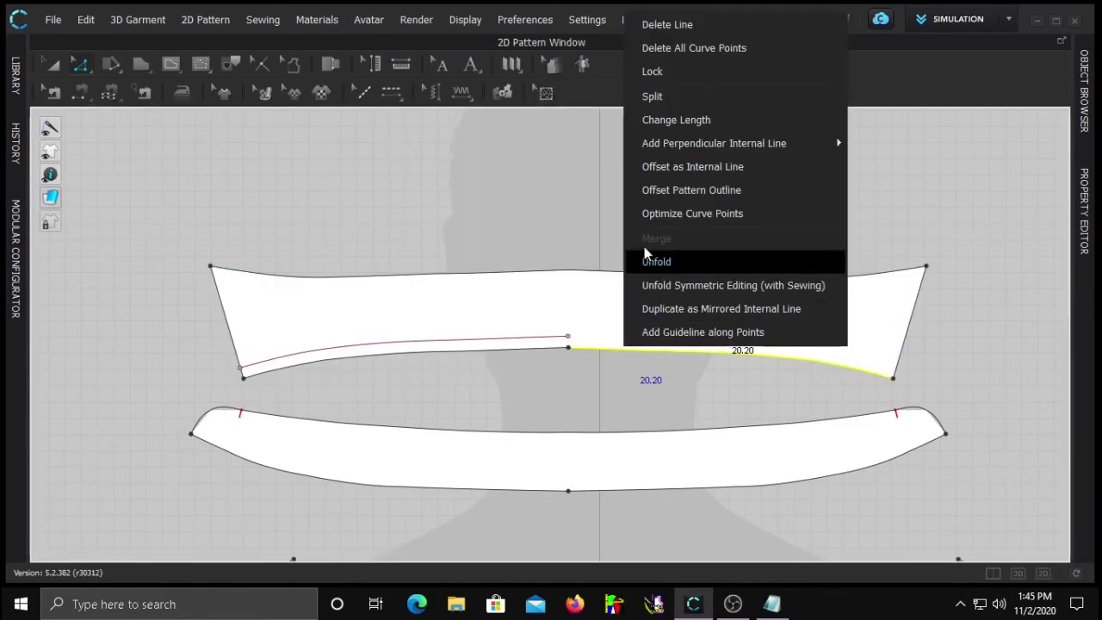
{"action": "left_click", "coordinate": [675, 168]}
{"action": "left_click", "coordinate": [509, 357]}
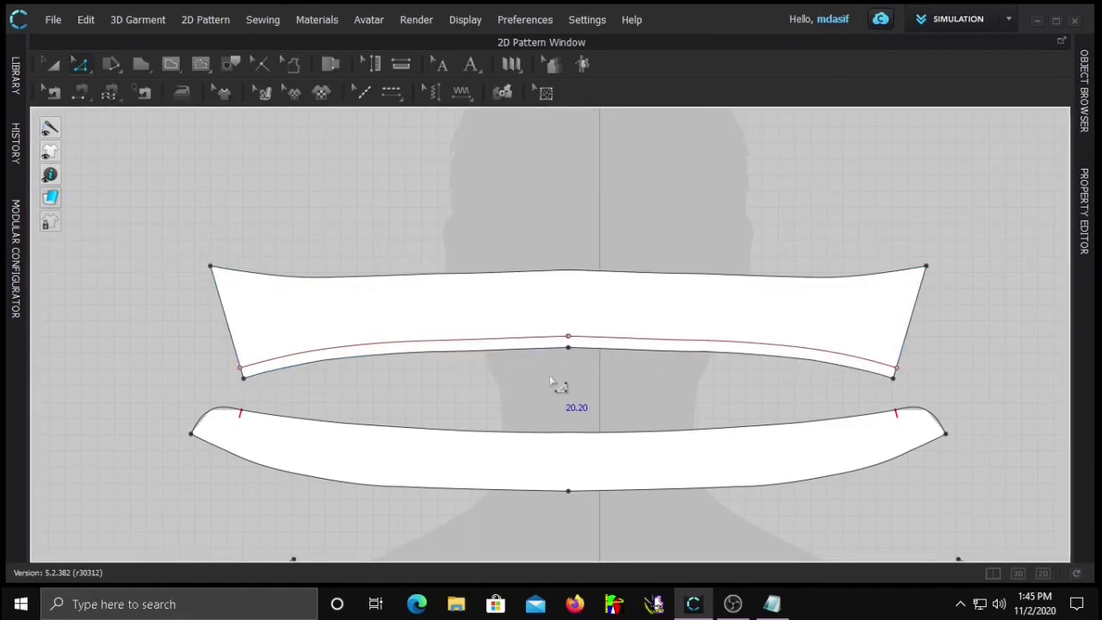
{"action": "right_click", "coordinate": [569, 340]}
{"action": "left_click", "coordinate": [623, 468]}
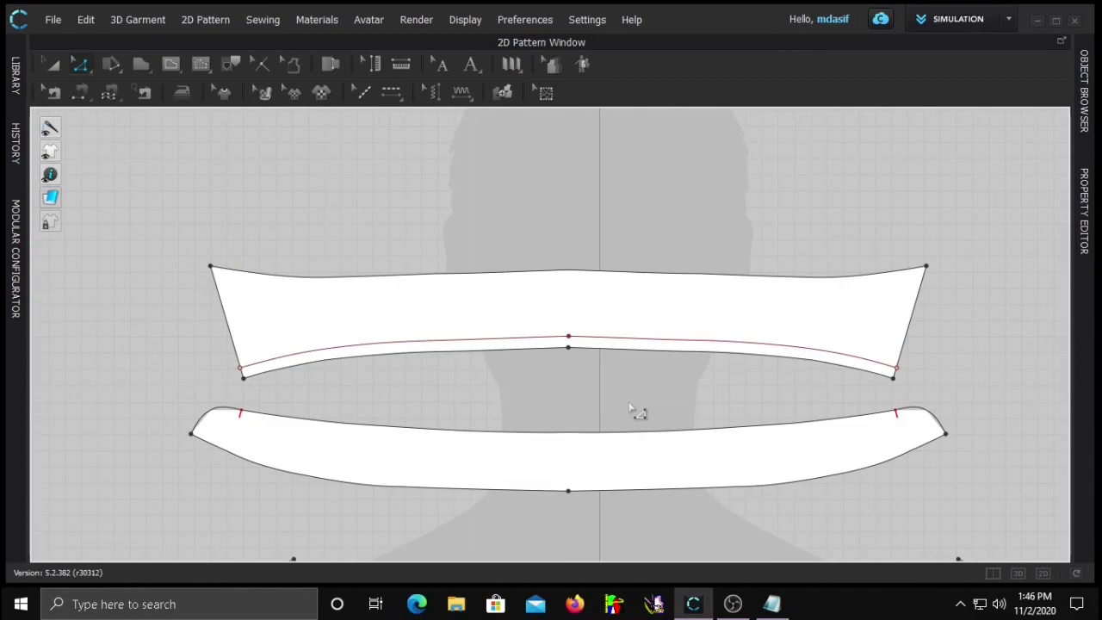
Sew the collar's full lower edge to the collar stand's upper edge between its two notches with free sewing
{"action": "left_click", "coordinate": [1013, 573]}
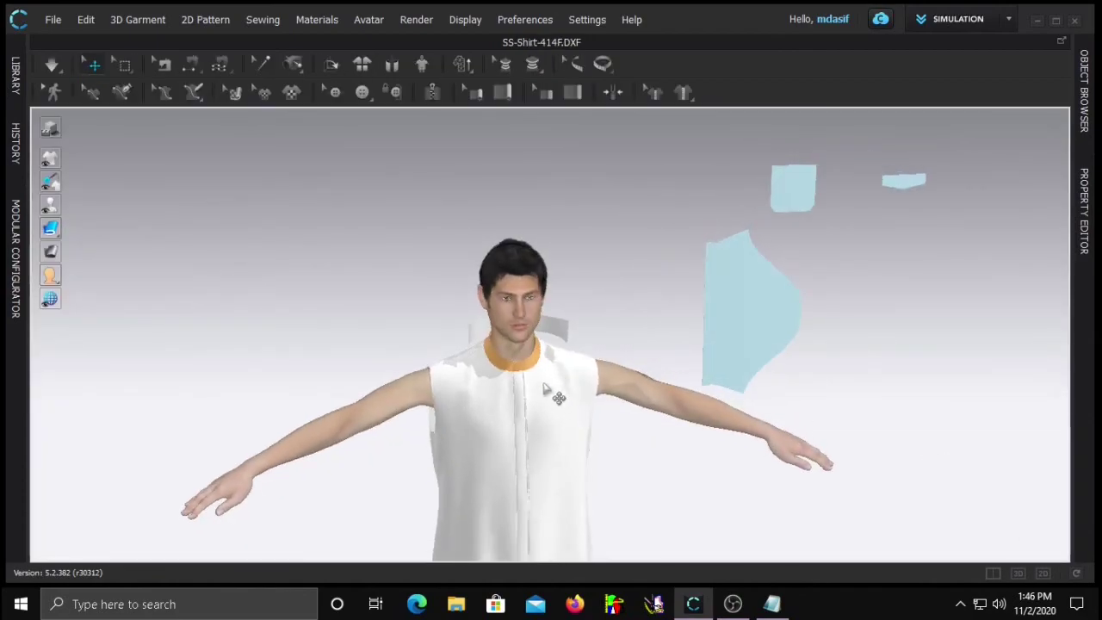
{"action": "left_click", "coordinate": [523, 368]}
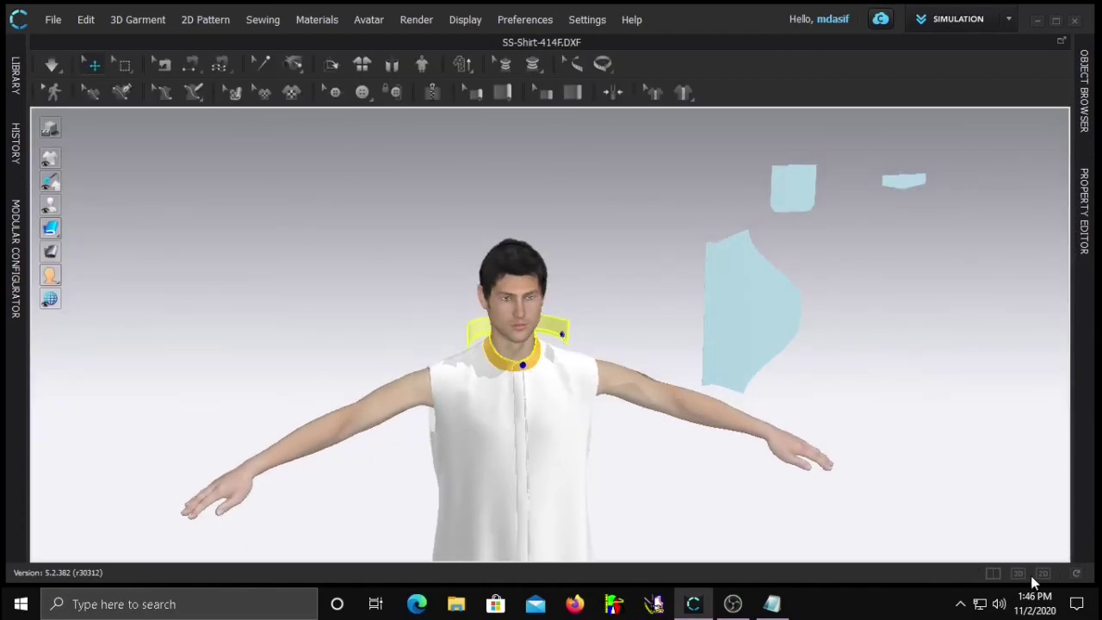
{"action": "left_click", "coordinate": [1041, 573]}
{"action": "key", "text": "m"}
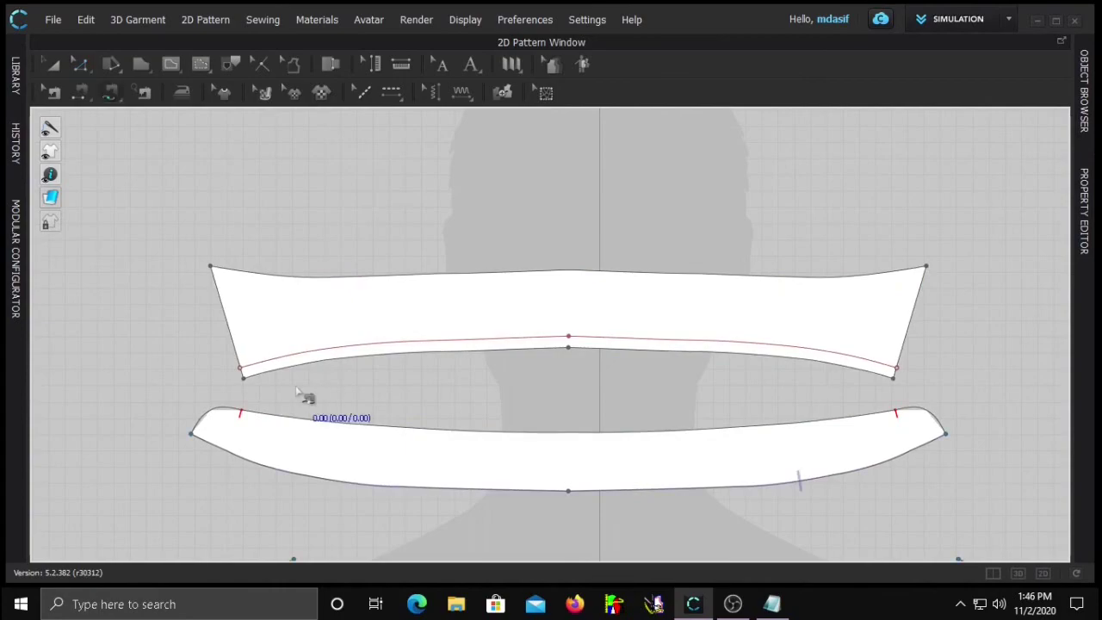
{"action": "left_click", "coordinate": [893, 378]}
{"action": "left_click", "coordinate": [241, 411]}
{"action": "left_click", "coordinate": [894, 410]}
{"action": "left_click", "coordinate": [1017, 573]}
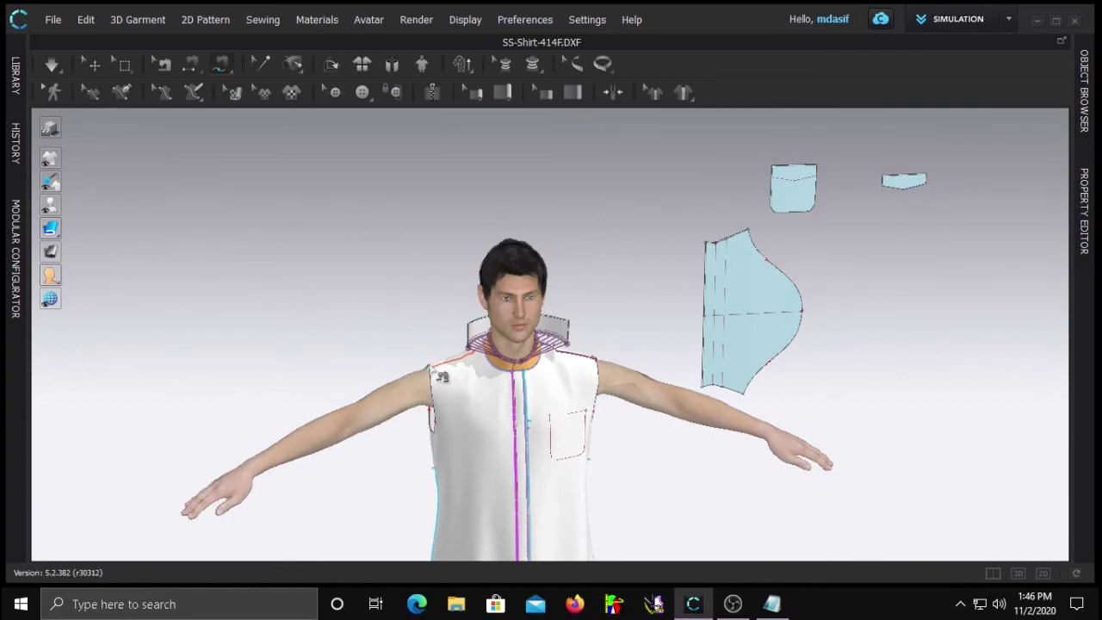
Strengthen the collar and simulate the garment so the collar is pulled onto the collar stand
{"action": "key", "text": "2"}
{"action": "key", "text": "q"}
{"action": "scroll", "coordinate": [528, 332], "scroll_direction": "up", "scroll_amount": 6}
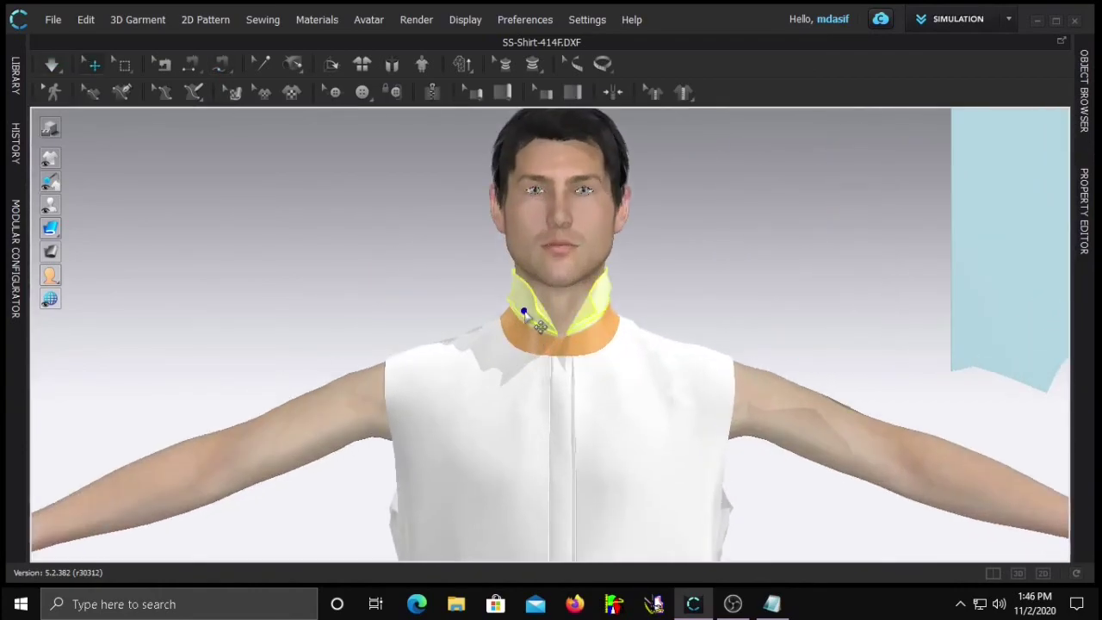
{"action": "left_click", "coordinate": [523, 314]}
{"action": "right_click_drag", "start_coordinate": [437, 312], "coordinate": [560, 303]}
{"action": "key", "text": "space"}
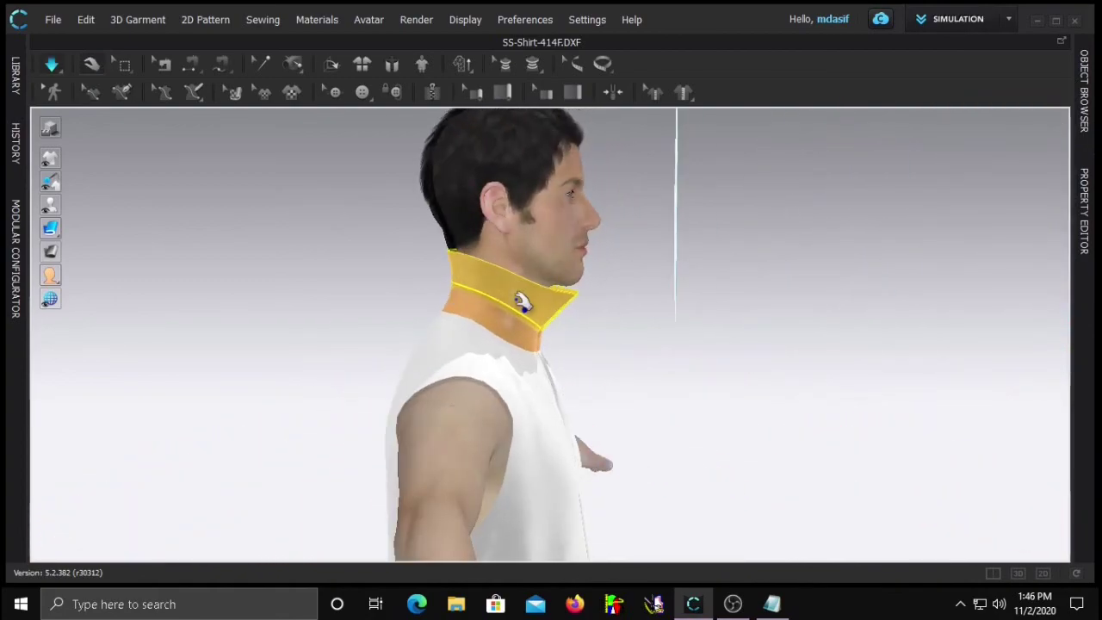
{"action": "right_click_drag", "start_coordinate": [615, 348], "coordinate": [612, 331]}
{"action": "left_click", "coordinate": [612, 331]}
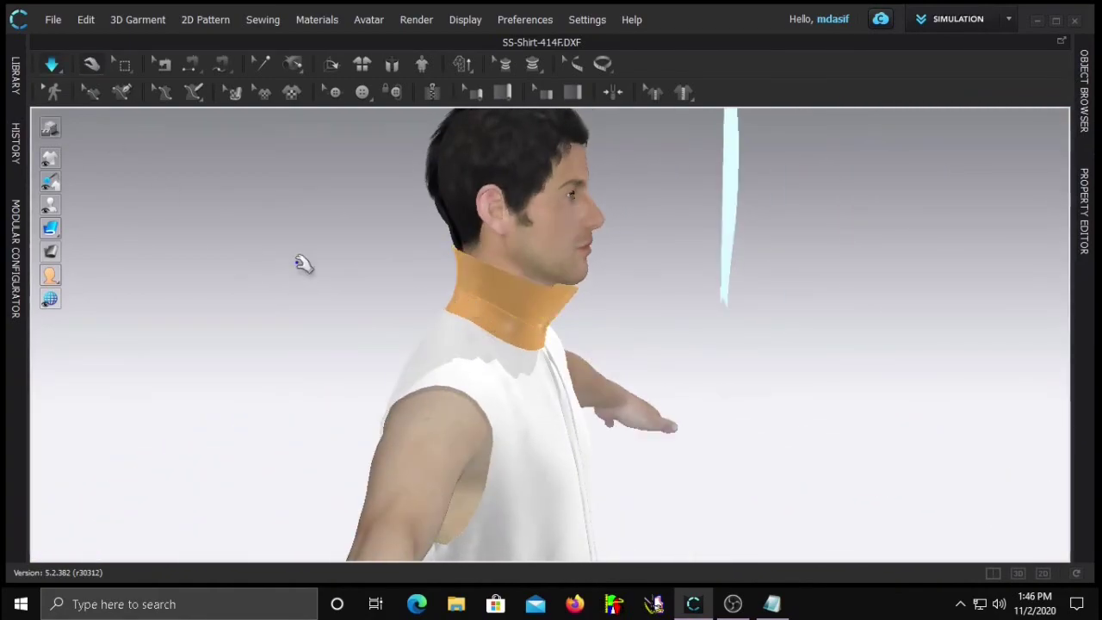
Hide the avatar, fold the collar down along its offset internal line to a fold angle of about 314, and simulate
{"action": "left_click", "coordinate": [332, 64]}
{"action": "scroll", "coordinate": [496, 304], "scroll_direction": "up", "scroll_amount": 3}
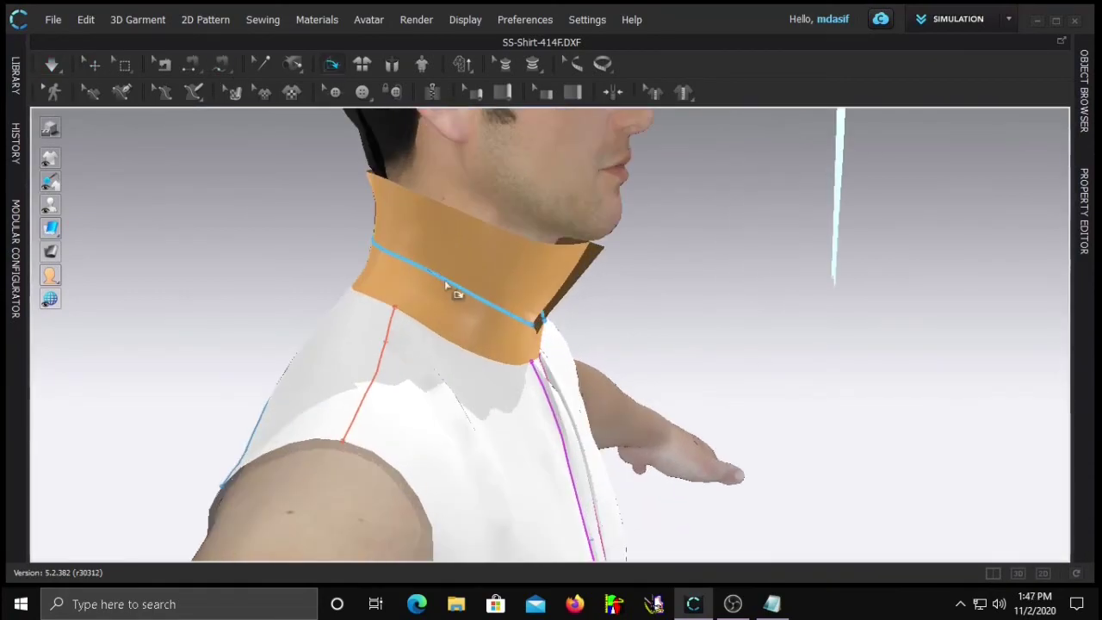
{"action": "left_click", "coordinate": [444, 265]}
{"action": "right_click_drag", "start_coordinate": [621, 310], "coordinate": [598, 311]}
{"action": "key", "text": "shift+a"}
{"action": "left_click_drag", "start_coordinate": [424, 208], "coordinate": [387, 272]}
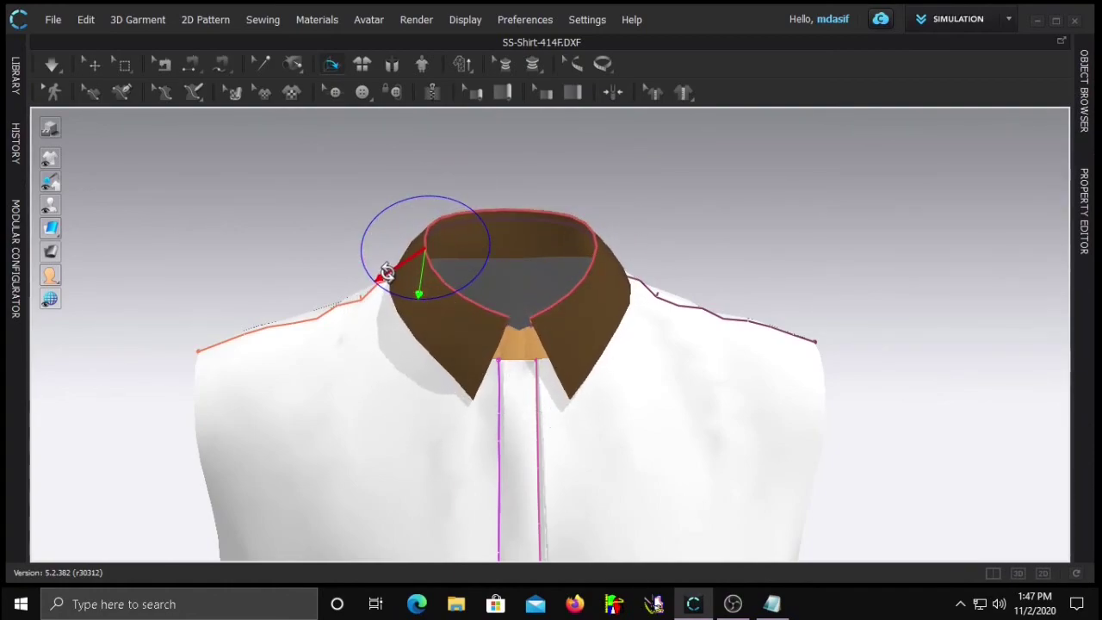
{"action": "left_click", "coordinate": [671, 262]}
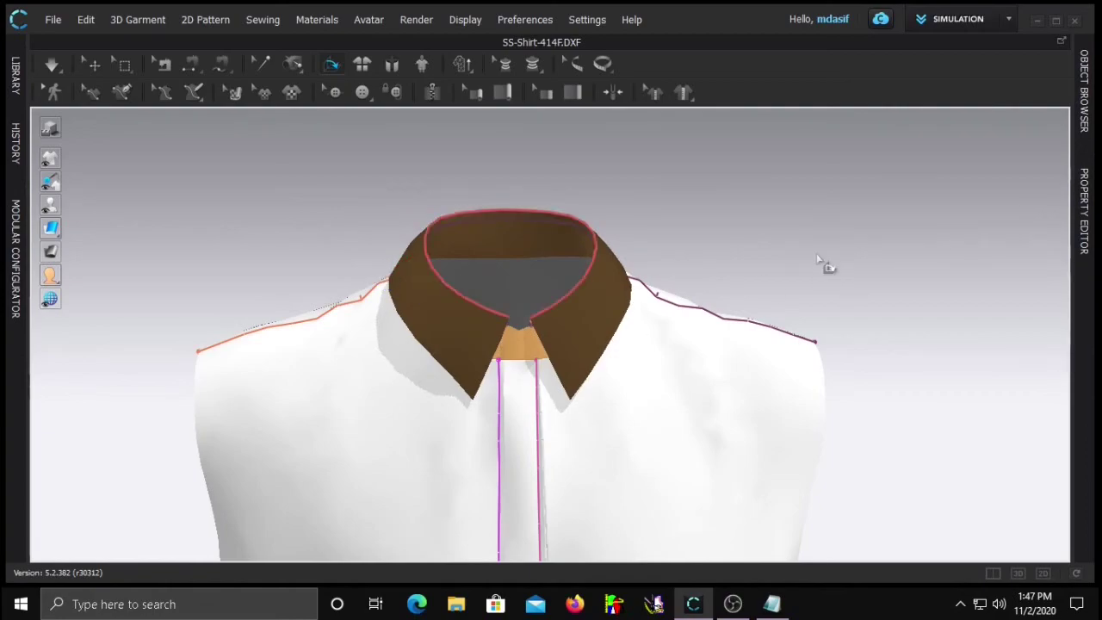
{"action": "left_click", "coordinate": [1084, 215]}
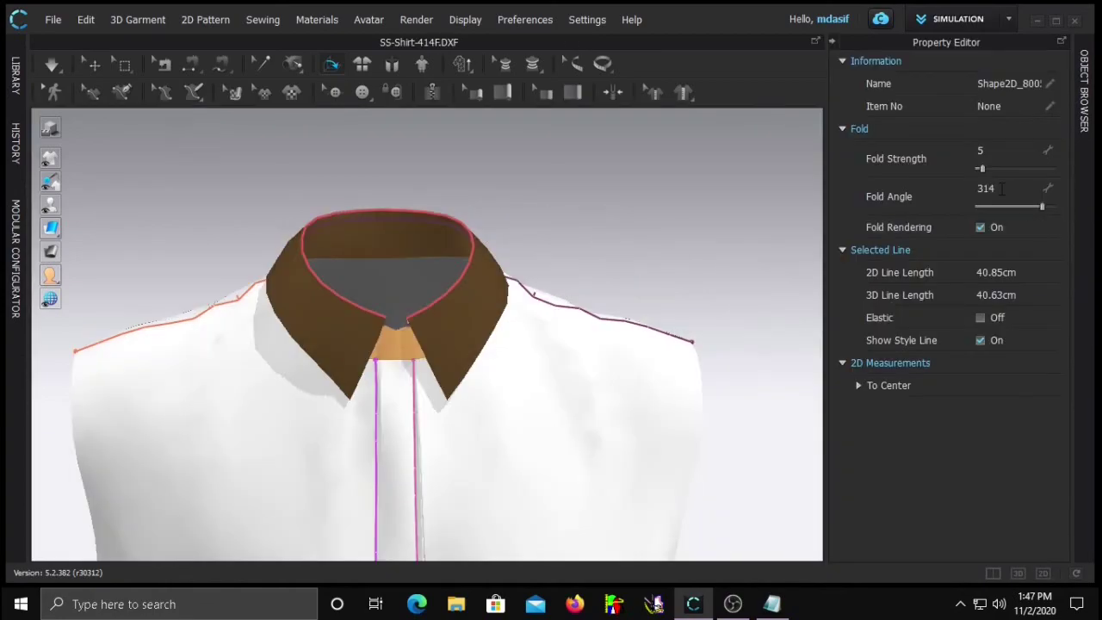
{"action": "left_click", "coordinate": [833, 42]}
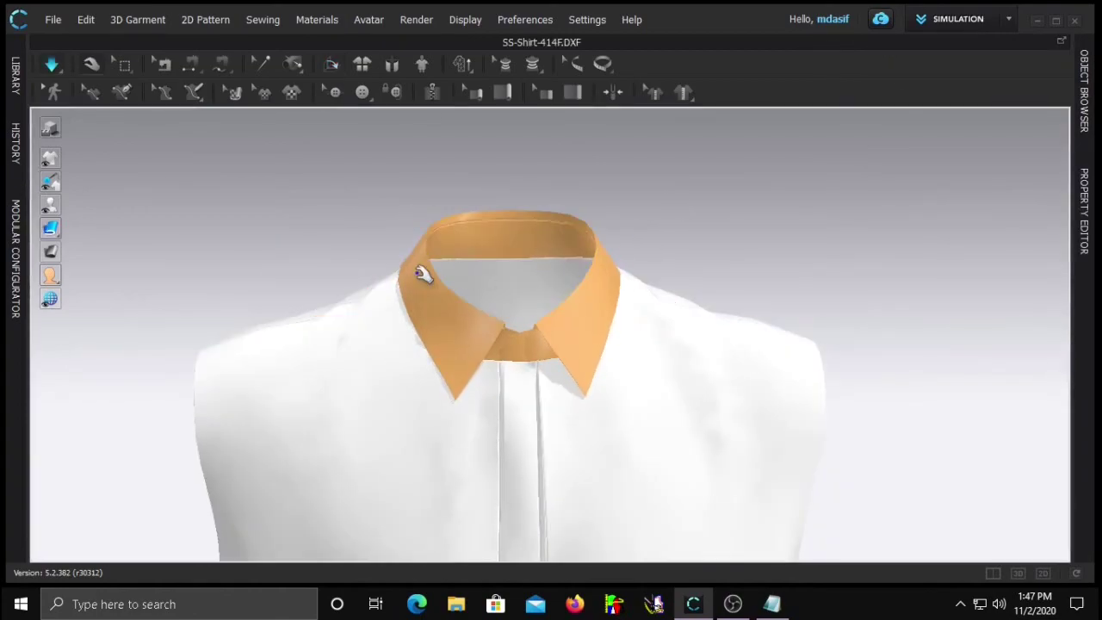
Move the sleeve piece closer to the shirt's pocket side in the 3D view
{"action": "scroll", "coordinate": [421, 273], "scroll_direction": "down", "scroll_amount": 8}
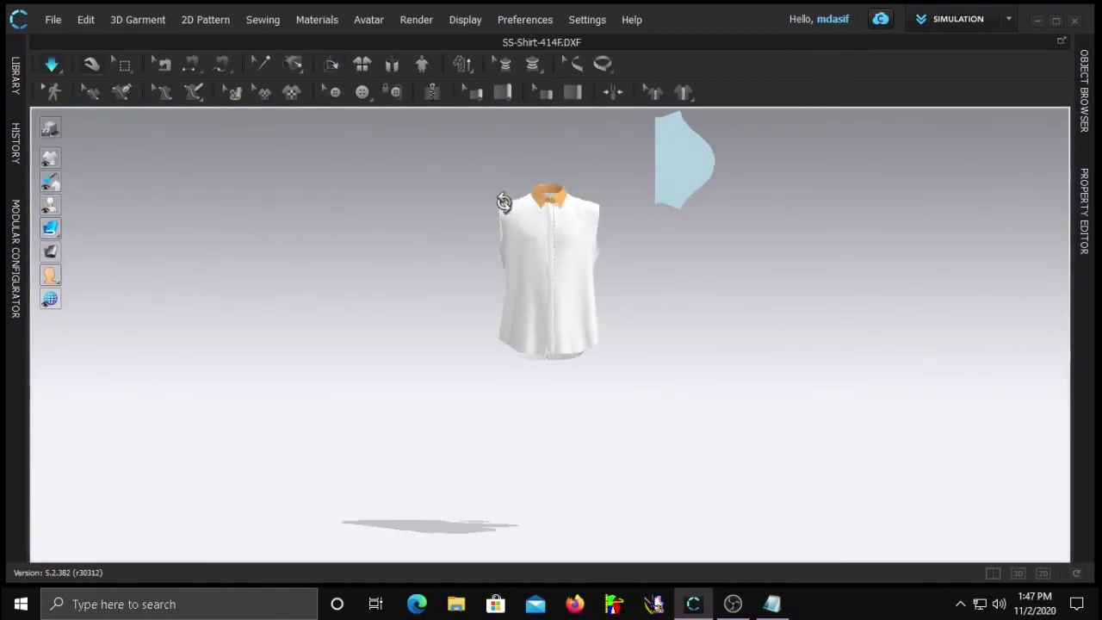
{"action": "scroll", "coordinate": [562, 199], "scroll_direction": "up", "scroll_amount": 5}
{"action": "left_click", "coordinate": [94, 64]}
{"action": "left_click", "coordinate": [792, 167]}
{"action": "left_click_drag", "start_coordinate": [792, 167], "coordinate": [716, 263]}
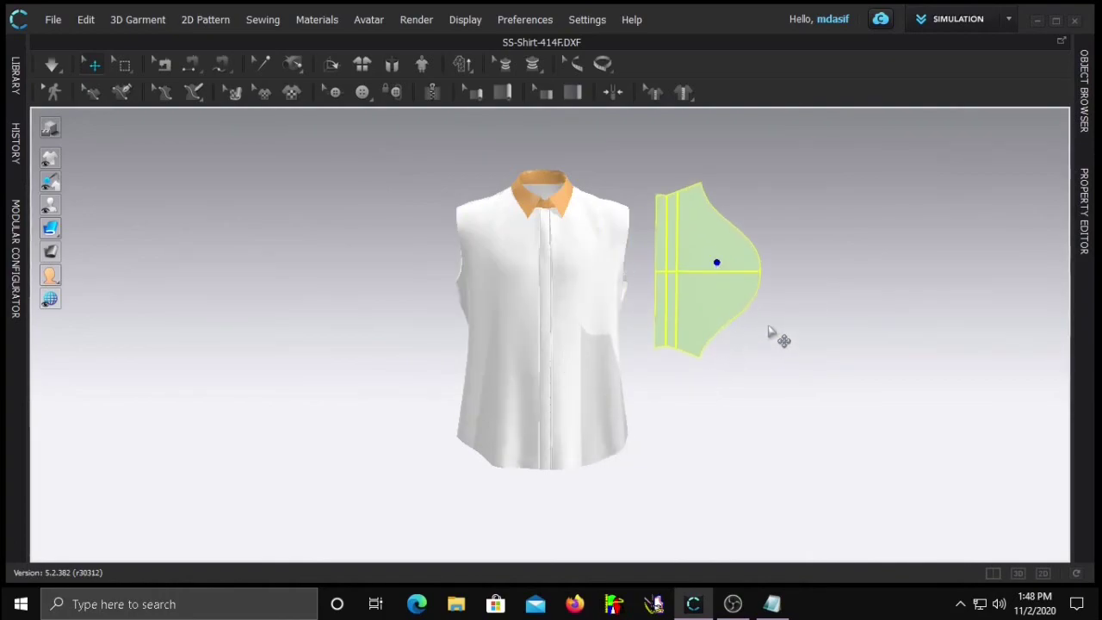
Move the sleeve pattern next to the pocket front's armhole in the 2D layout
{"action": "left_click", "coordinate": [1043, 573]}
{"action": "scroll", "coordinate": [1044, 536], "scroll_direction": "down", "scroll_amount": 6}
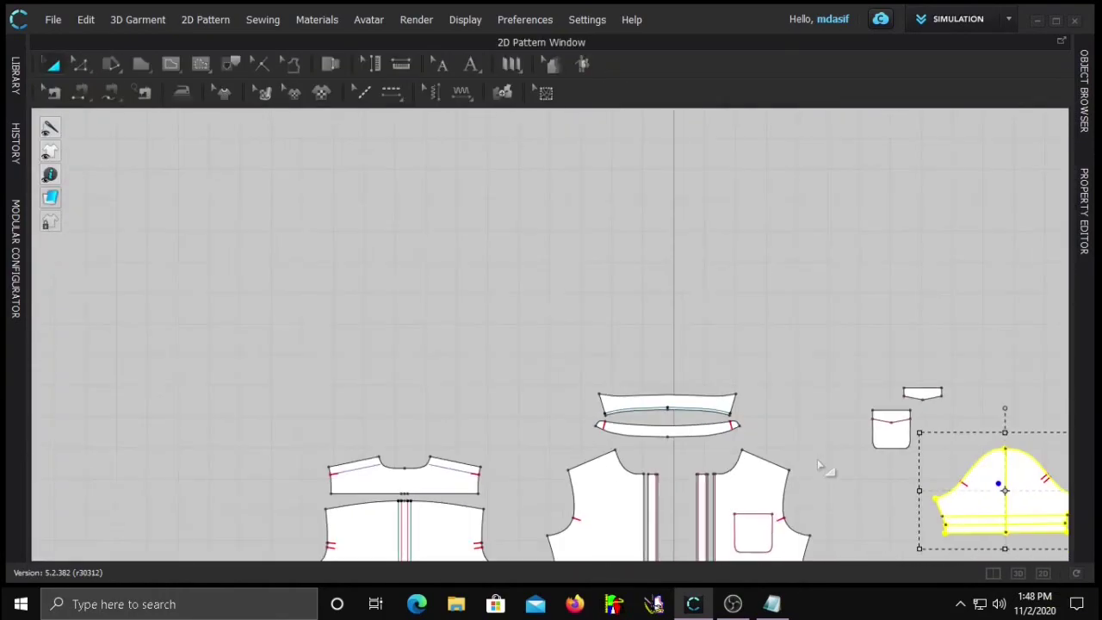
{"action": "left_click", "coordinate": [656, 456]}
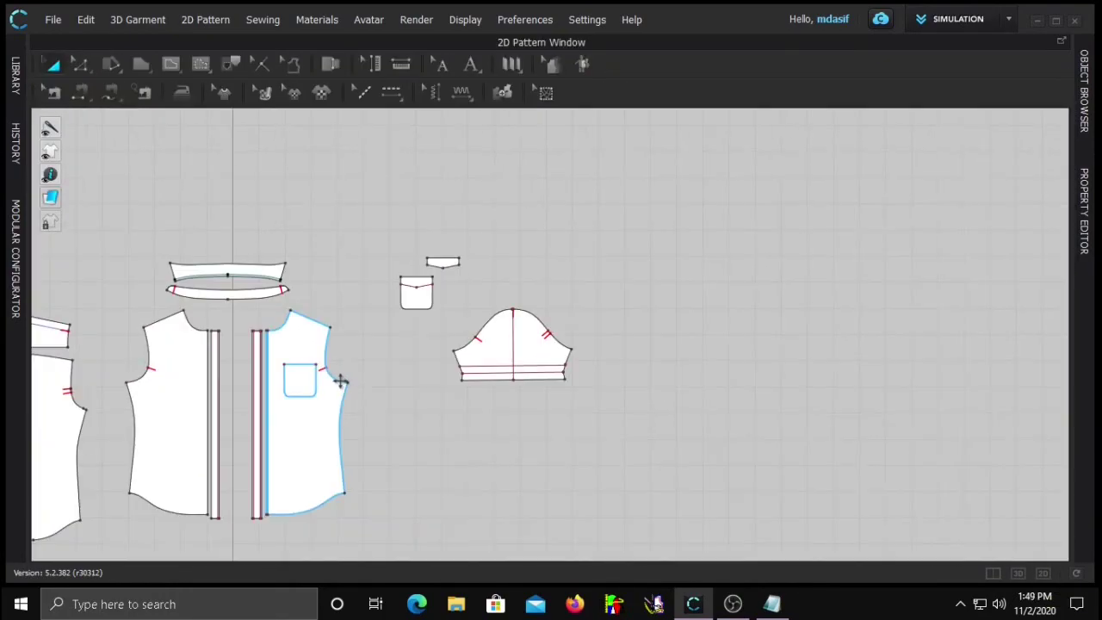
{"action": "middle_click_drag", "start_coordinate": [380, 387], "coordinate": [568, 390]}
{"action": "left_click", "coordinate": [685, 343]}
{"action": "left_click_drag", "start_coordinate": [690, 343], "coordinate": [586, 376]}
{"action": "left_click", "coordinate": [739, 392]}
Reposition the sleeve beside the shirt in 3D with its cap facing up, and show the avatar again
{"action": "left_click", "coordinate": [1019, 573]}
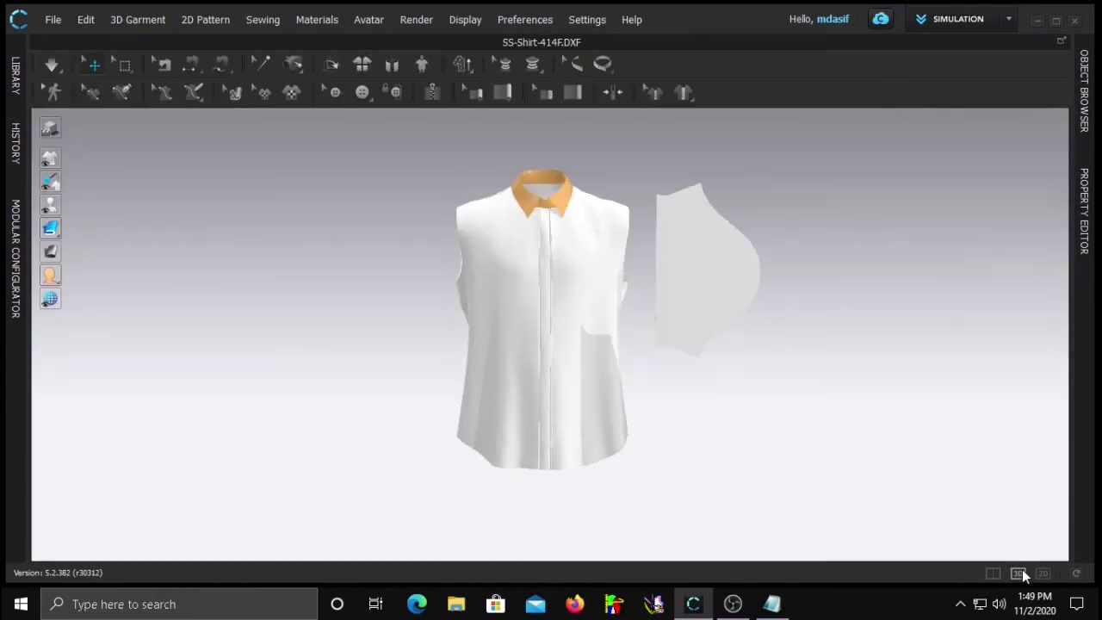
{"action": "left_click", "coordinate": [1043, 574]}
{"action": "left_click", "coordinate": [602, 379]}
{"action": "left_click", "coordinate": [501, 408], "text": "shift"}
{"action": "left_click", "coordinate": [1018, 573]}
{"action": "left_click", "coordinate": [715, 259]}
{"action": "left_click", "coordinate": [828, 242]}
{"action": "left_click", "coordinate": [689, 252]}
{"action": "left_click_drag", "start_coordinate": [734, 208], "coordinate": [727, 333]}
{"action": "right_click", "coordinate": [654, 211]}
{"action": "left_click", "coordinate": [526, 221]}
{"action": "key", "text": "shift+a"}
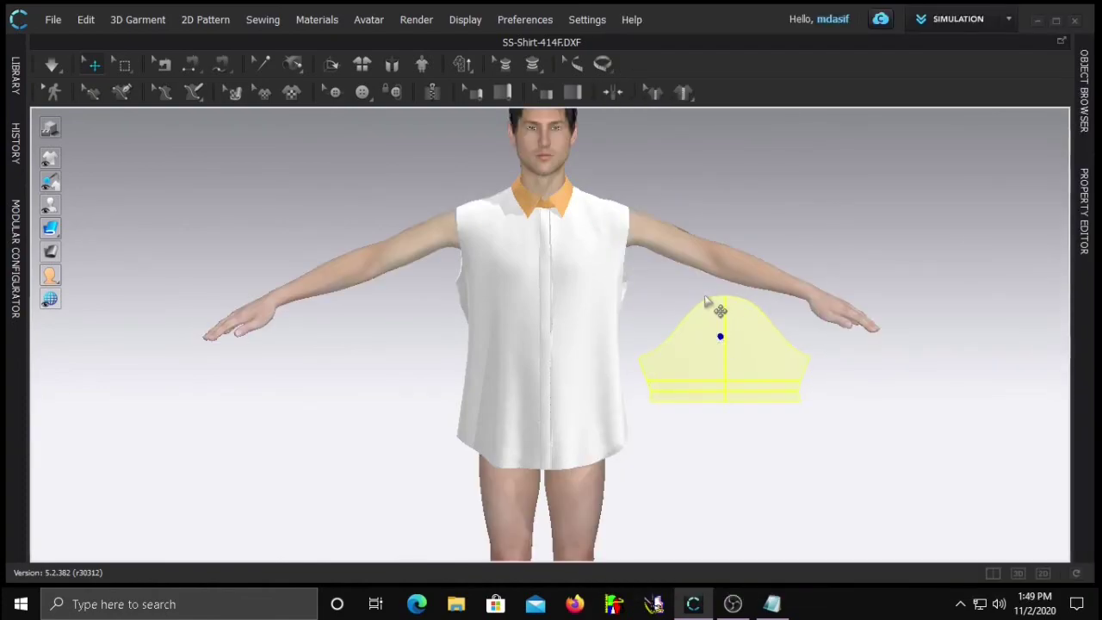
Wrap the sleeve around the avatar's left arm using the second arrangement point from the shoulder
{"action": "key", "text": "shift+f"}
{"action": "key", "text": "5"}
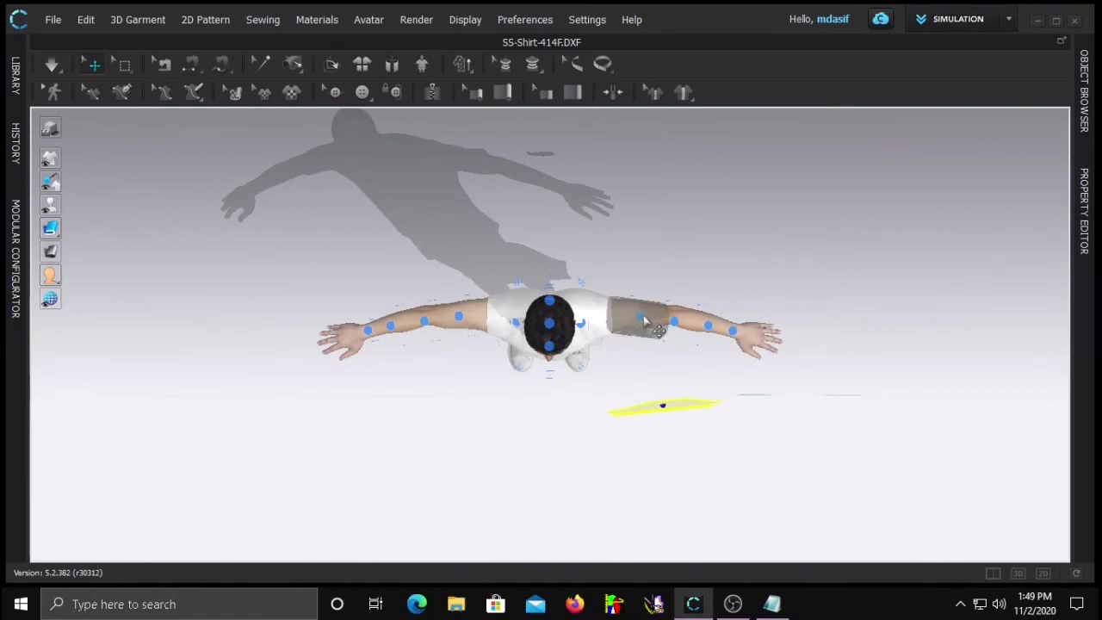
{"action": "left_click", "coordinate": [677, 327]}
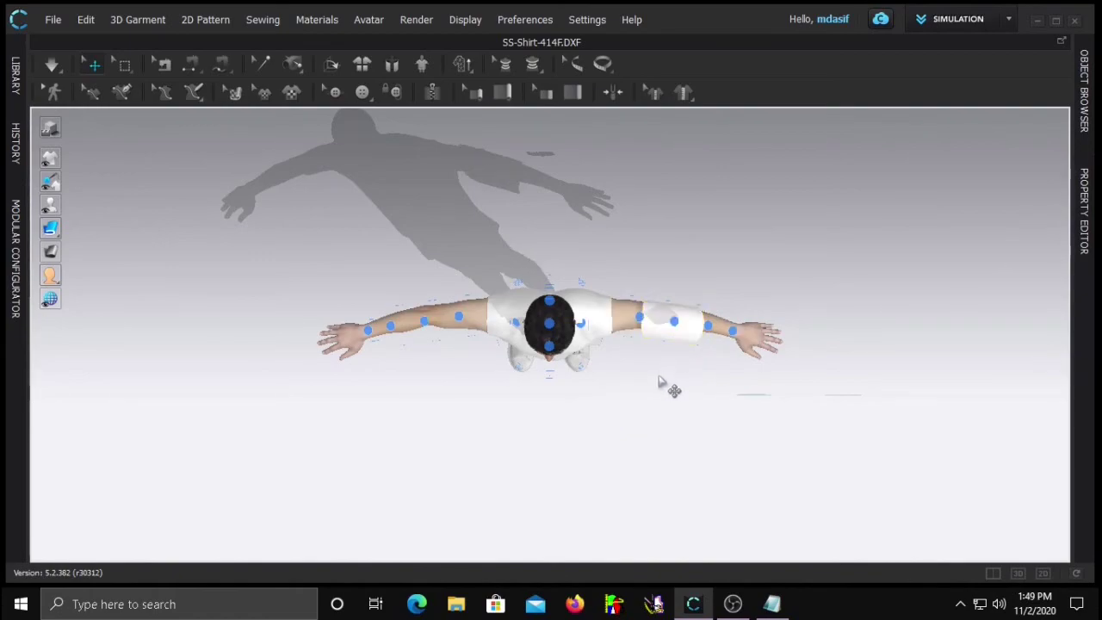
{"action": "key", "text": "2"}
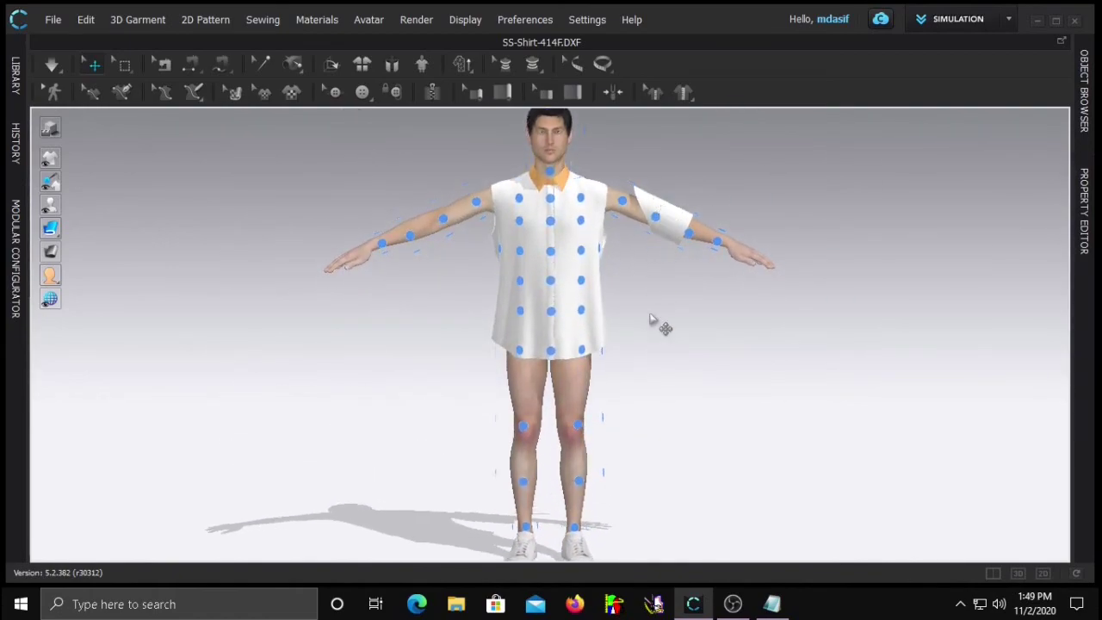
{"action": "key", "text": "shift+f"}
Move the wrapped sleeve up the arm toward the shirt's armhole
{"action": "left_click", "coordinate": [658, 214]}
{"action": "left_click_drag", "start_coordinate": [679, 207], "coordinate": [652, 203]}
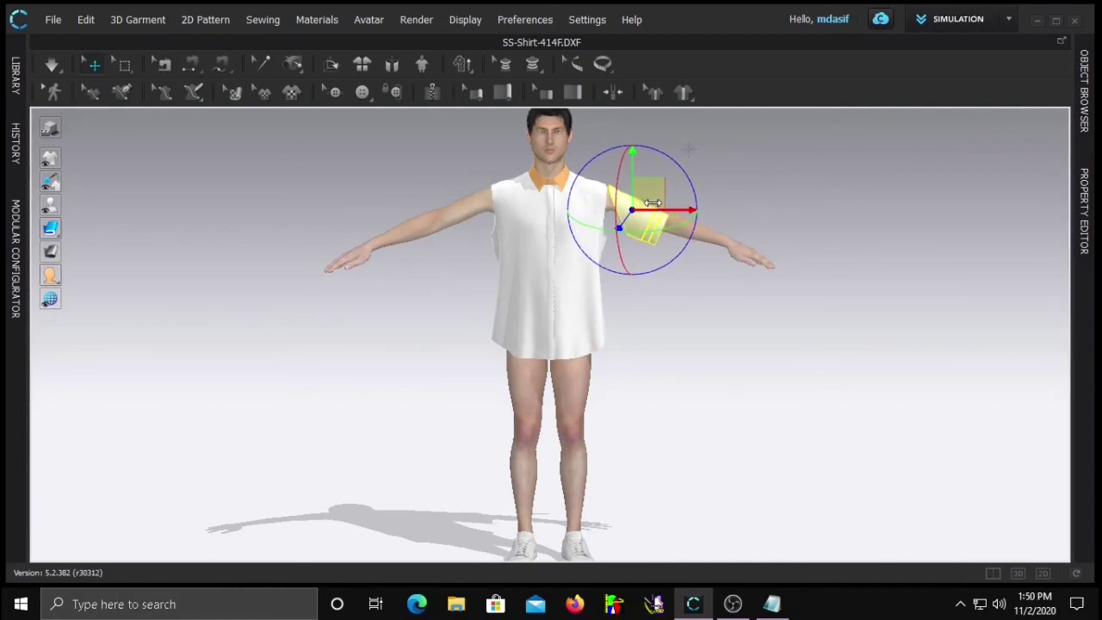
{"action": "left_click", "coordinate": [727, 355]}
Lower both of the avatar's arms toward the body by posing its joints
{"action": "key", "text": "shift+x"}
{"action": "left_click_drag", "start_coordinate": [437, 217], "coordinate": [459, 248]}
{"action": "left_click_drag", "start_coordinate": [674, 232], "coordinate": [644, 246]}
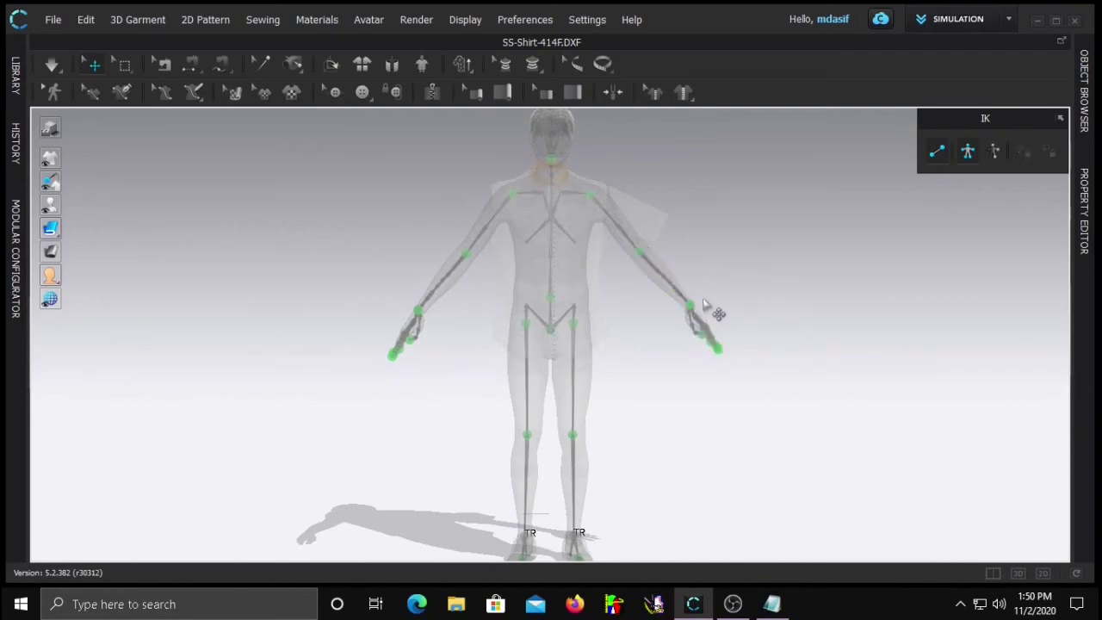
{"action": "key", "text": "shift+x"}
Move the wrapped sleeve down onto the avatar's upper left arm and align it with the armhole from the side
{"action": "left_click", "coordinate": [640, 226]}
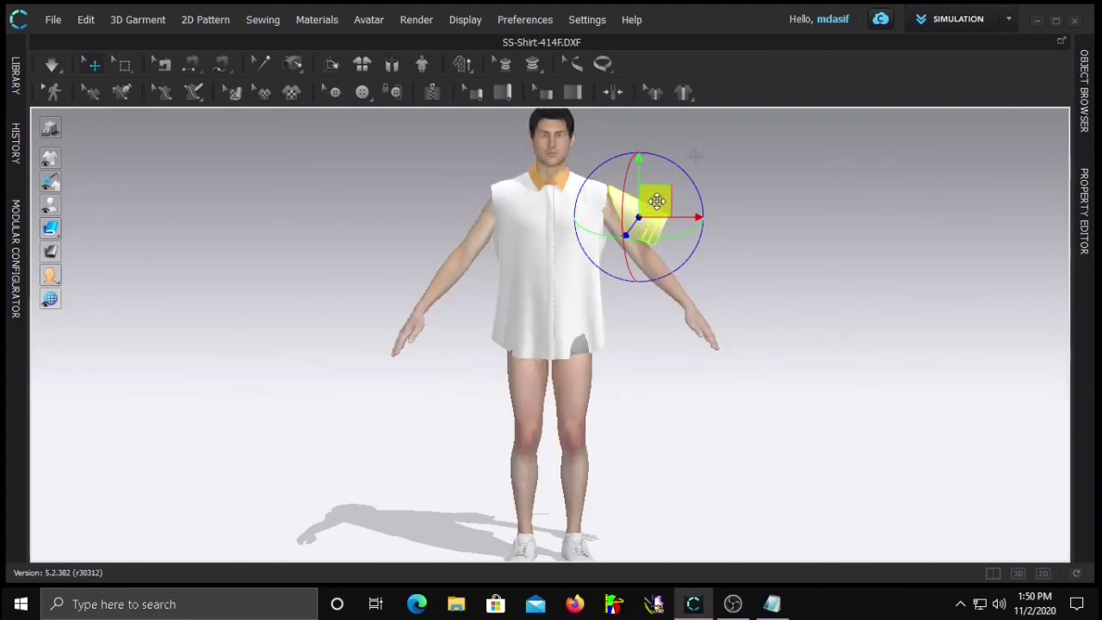
{"action": "left_click_drag", "start_coordinate": [651, 203], "coordinate": [645, 223]}
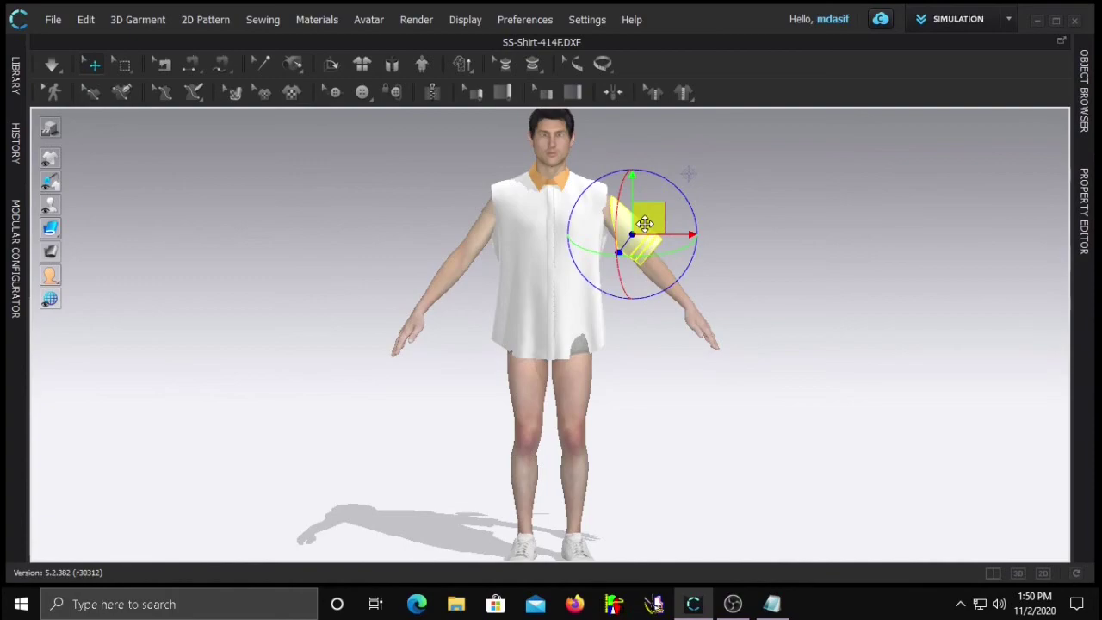
{"action": "left_click", "coordinate": [821, 289]}
{"action": "right_click_drag", "start_coordinate": [822, 289], "coordinate": [640, 287]}
{"action": "right_click_drag", "start_coordinate": [588, 287], "coordinate": [575, 259]}
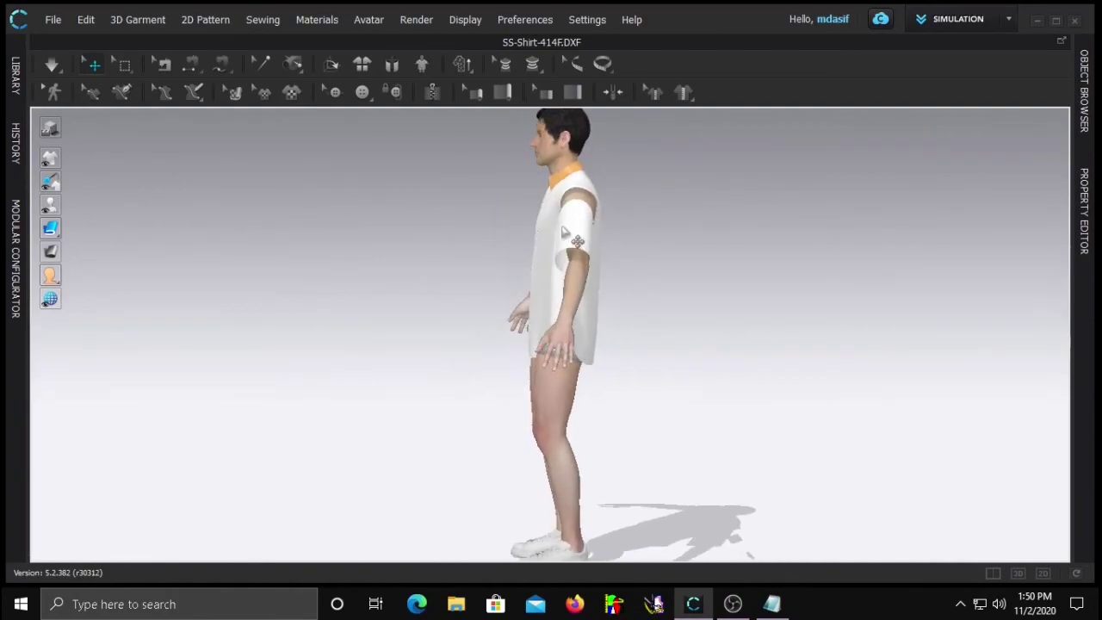
{"action": "left_click", "coordinate": [581, 245]}
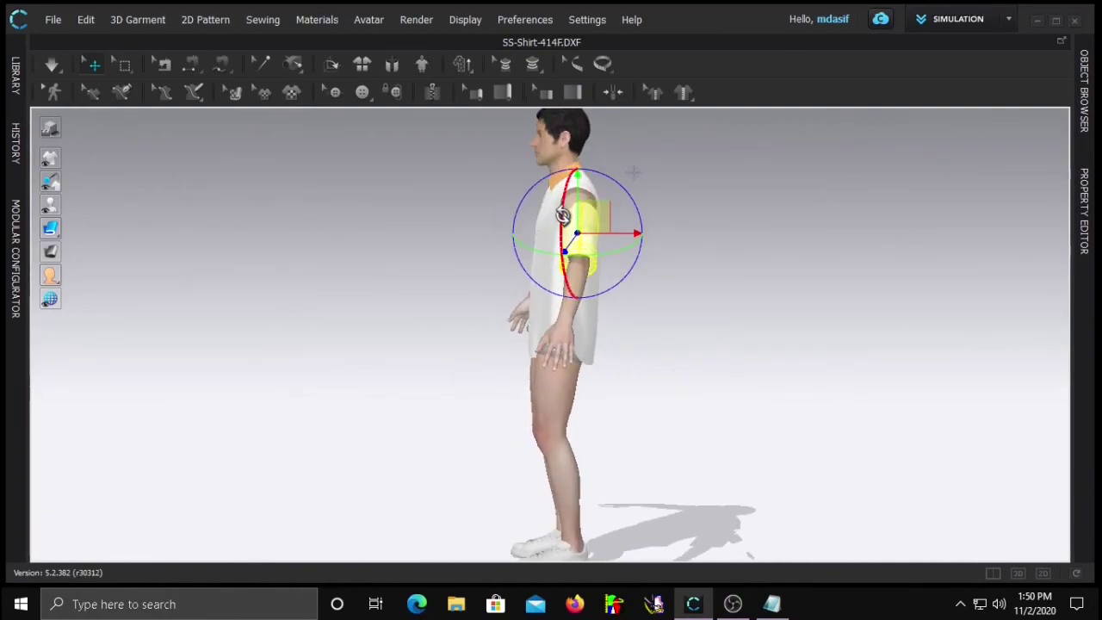
{"action": "left_click_drag", "start_coordinate": [570, 243], "coordinate": [569, 246]}
{"action": "left_click", "coordinate": [505, 315]}
{"action": "right_click_drag", "start_coordinate": [505, 315], "coordinate": [596, 232]}
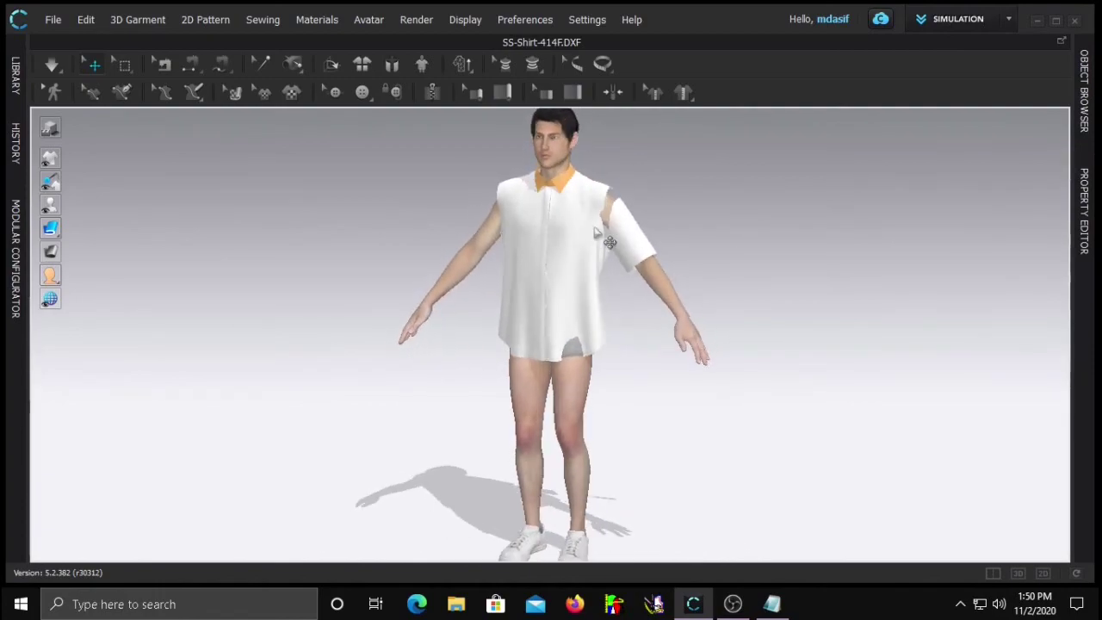
{"action": "left_click", "coordinate": [581, 243]}
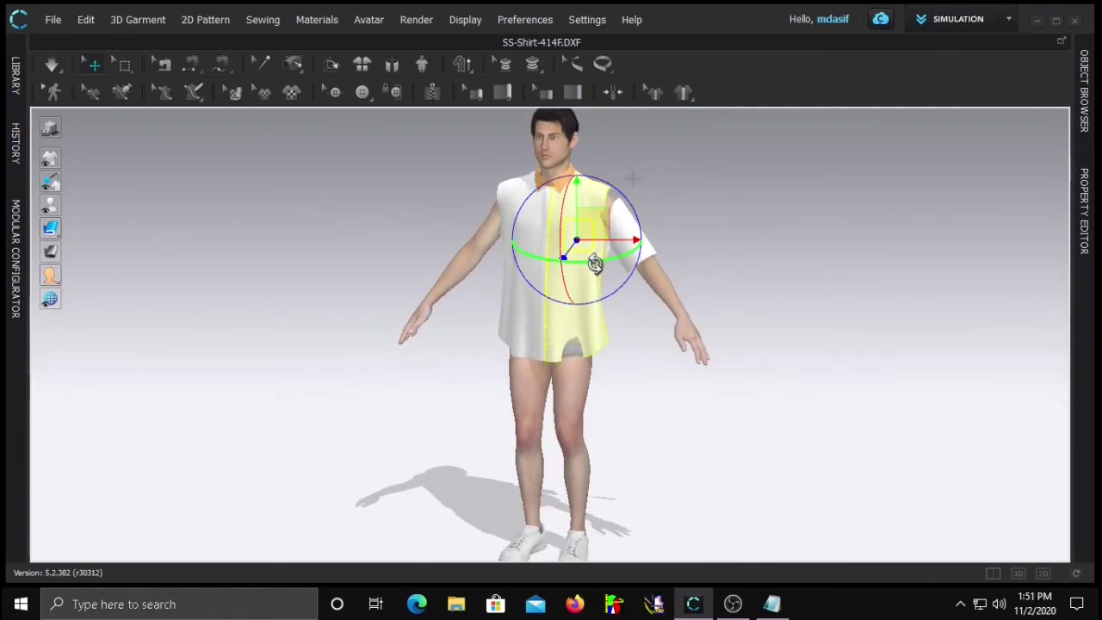
{"action": "left_click", "coordinate": [750, 295]}
Start an M:N free sewing in the pattern view with the whole sleeve cap curve as the first side
{"action": "left_click", "coordinate": [1042, 573]}
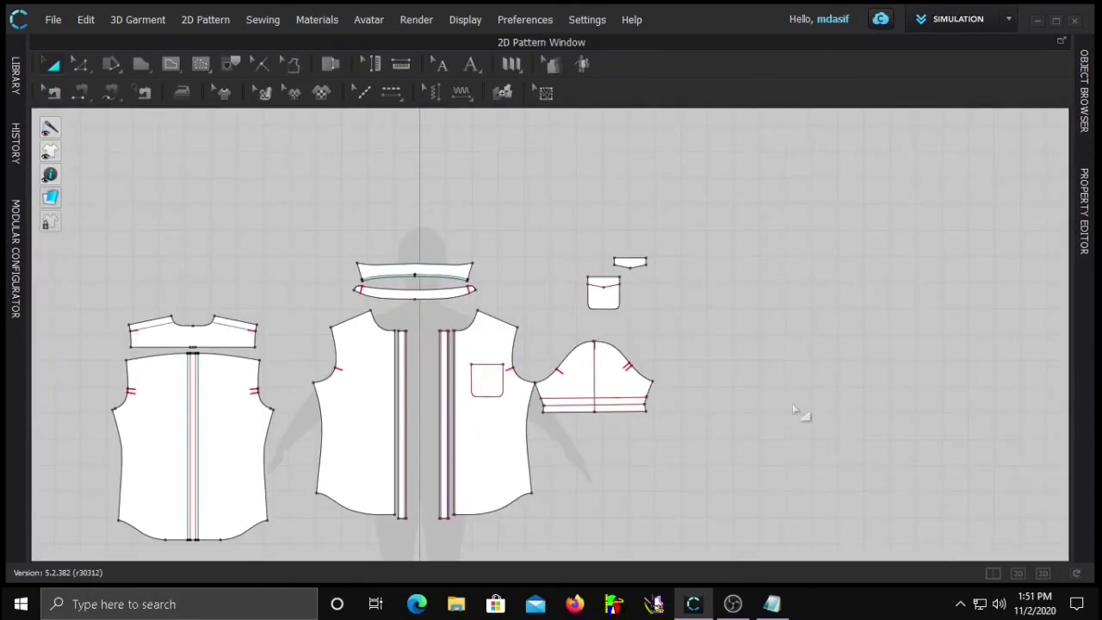
{"action": "scroll", "coordinate": [484, 347], "scroll_direction": "up", "scroll_amount": 5}
{"action": "middle_click_drag", "start_coordinate": [520, 398], "coordinate": [560, 385]}
{"action": "scroll", "coordinate": [561, 388], "scroll_direction": "down", "scroll_amount": 6}
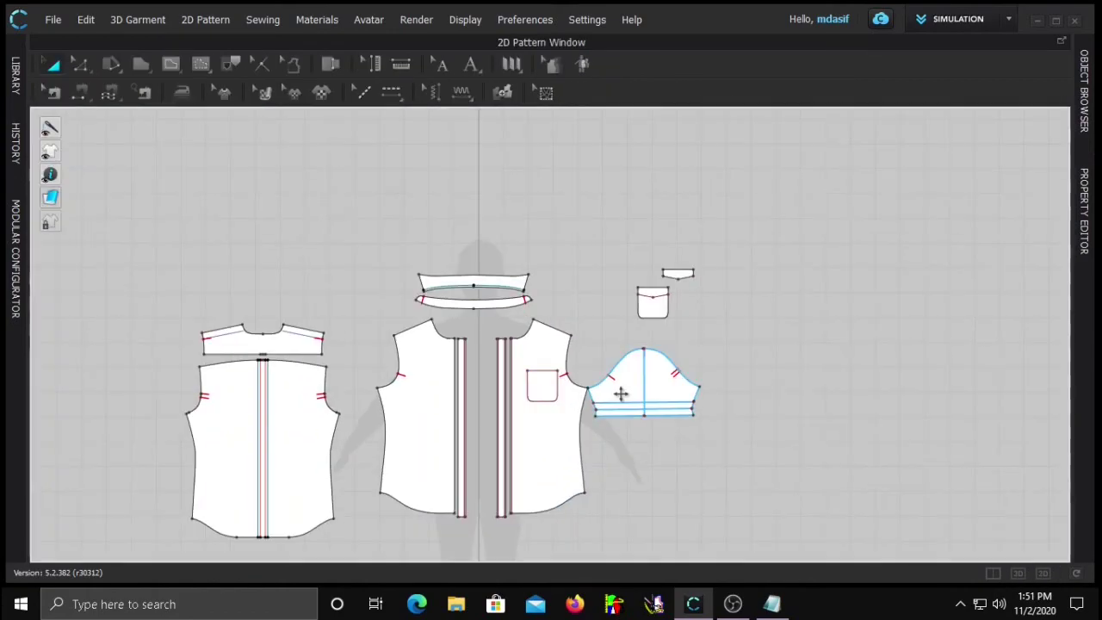
{"action": "left_click", "coordinate": [637, 392]}
{"action": "left_click", "coordinate": [603, 362]}
{"action": "scroll", "coordinate": [605, 405], "scroll_direction": "up", "scroll_amount": 2}
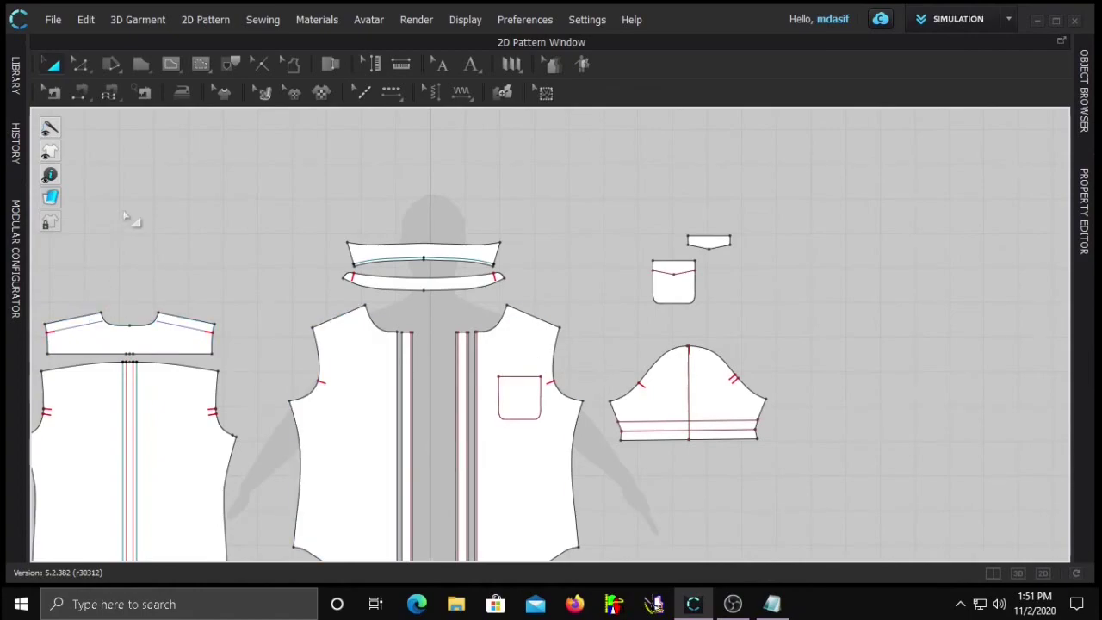
{"action": "left_click", "coordinate": [108, 93]}
{"action": "left_click", "coordinate": [749, 384]}
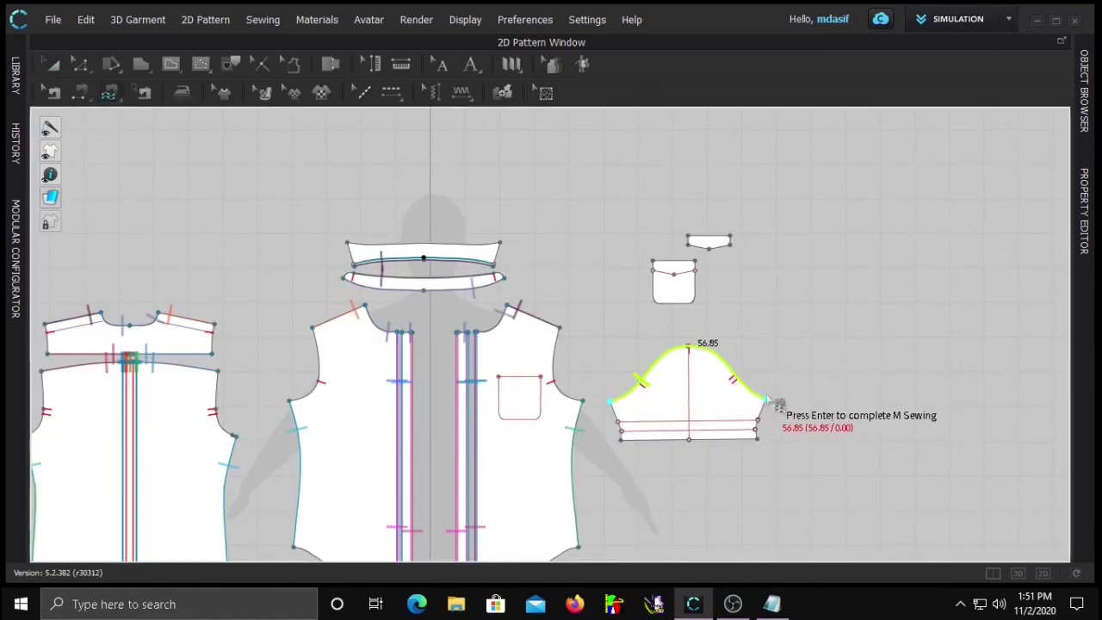
{"action": "key", "text": "Escape"}
{"action": "left_click", "coordinate": [610, 400]}
{"action": "left_click", "coordinate": [764, 398]}
{"action": "key", "text": "Return"}
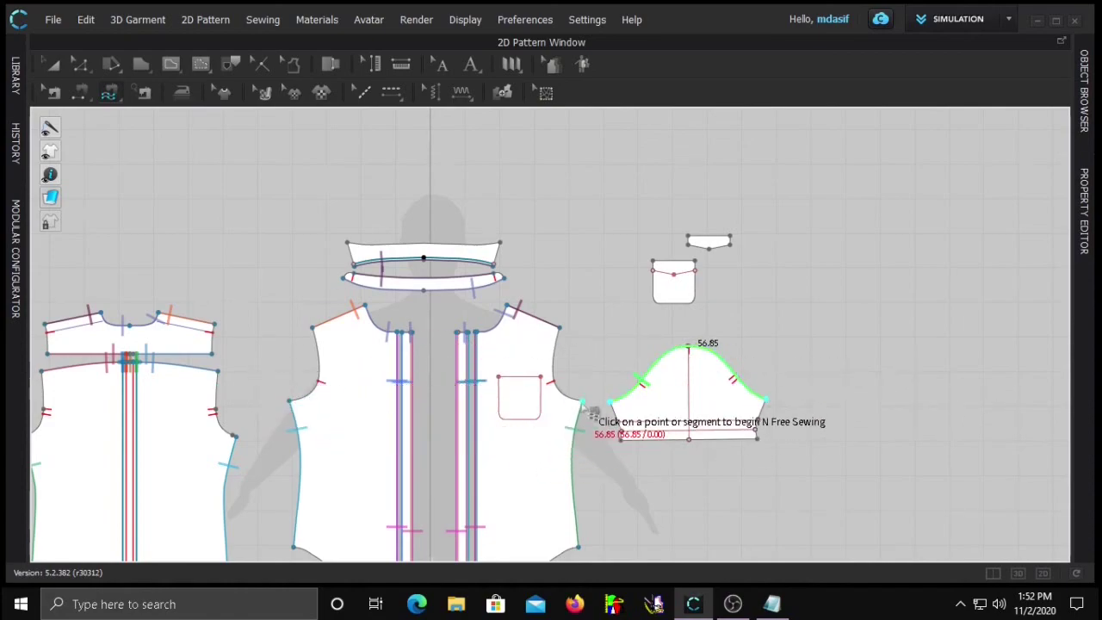
Sew the sleeve cap to the pocket-side front armhole, the matching yoke armhole edge and the back armhole
{"action": "left_click", "coordinate": [568, 349]}
{"action": "middle_click_drag", "start_coordinate": [279, 350], "coordinate": [501, 344]}
{"action": "left_click_drag", "start_coordinate": [501, 344], "coordinate": [651, 327]}
{"action": "scroll", "coordinate": [405, 306], "scroll_direction": "up", "scroll_amount": 4}
{"action": "left_click", "coordinate": [440, 295]}
{"action": "left_click", "coordinate": [445, 362]}
{"action": "left_click", "coordinate": [432, 401]}
{"action": "middle_click_drag", "start_coordinate": [433, 527], "coordinate": [464, 413]}
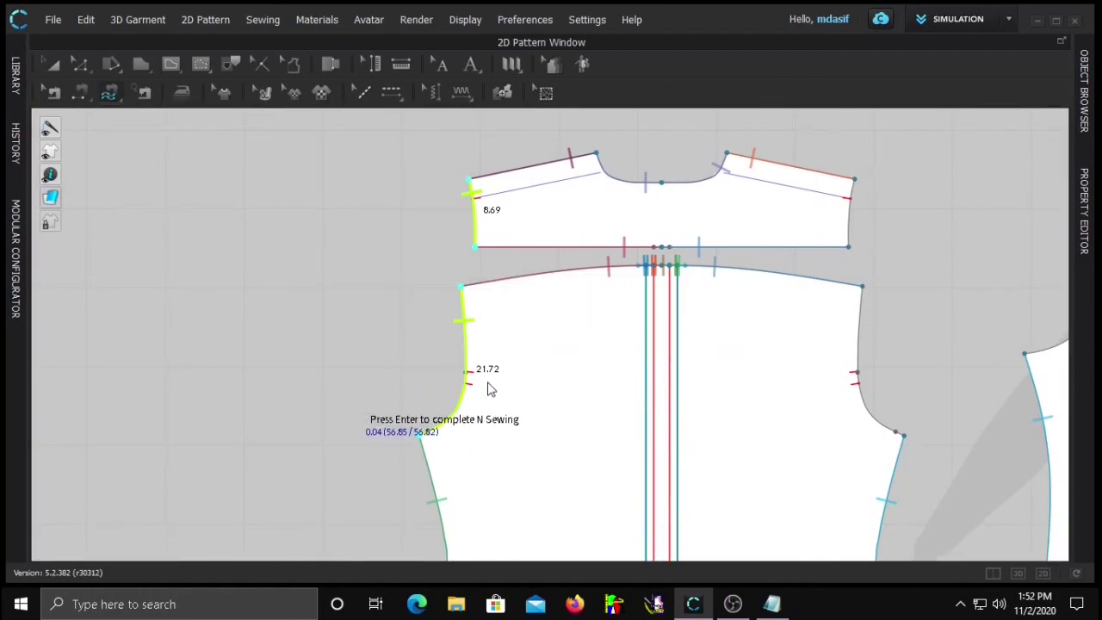
{"action": "key", "text": "Return"}
Sew the sleeve's two underarm edges together from the armhole down to the lower hem line with M:N free sewing
{"action": "scroll", "coordinate": [580, 418], "scroll_direction": "down", "scroll_amount": 6}
{"action": "scroll", "coordinate": [409, 418], "scroll_direction": "up", "scroll_amount": 5}
{"action": "middle_click_drag", "start_coordinate": [400, 411], "coordinate": [422, 435]}
{"action": "scroll", "coordinate": [500, 433], "scroll_direction": "up", "scroll_amount": 5}
{"action": "left_click", "coordinate": [345, 436]}
{"action": "left_click", "coordinate": [311, 349]}
{"action": "key", "text": "Return"}
{"action": "left_click", "coordinate": [840, 331]}
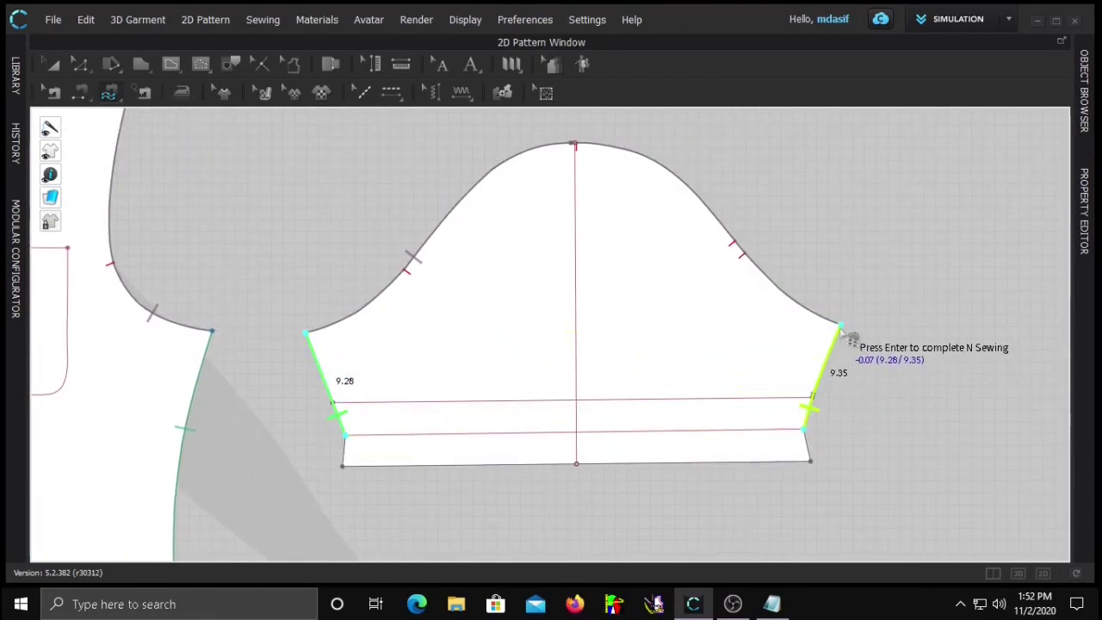
{"action": "key", "text": "Return"}
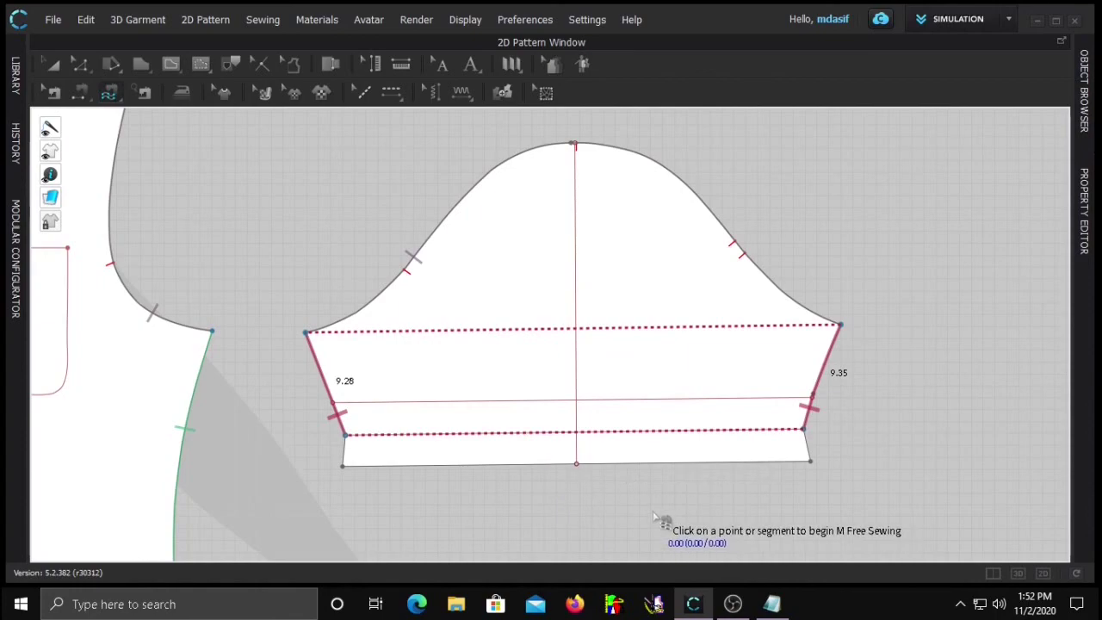
Hide the avatar in 3D and show the garment's internal lines around the sleeve hem
{"action": "left_click", "coordinate": [1017, 574]}
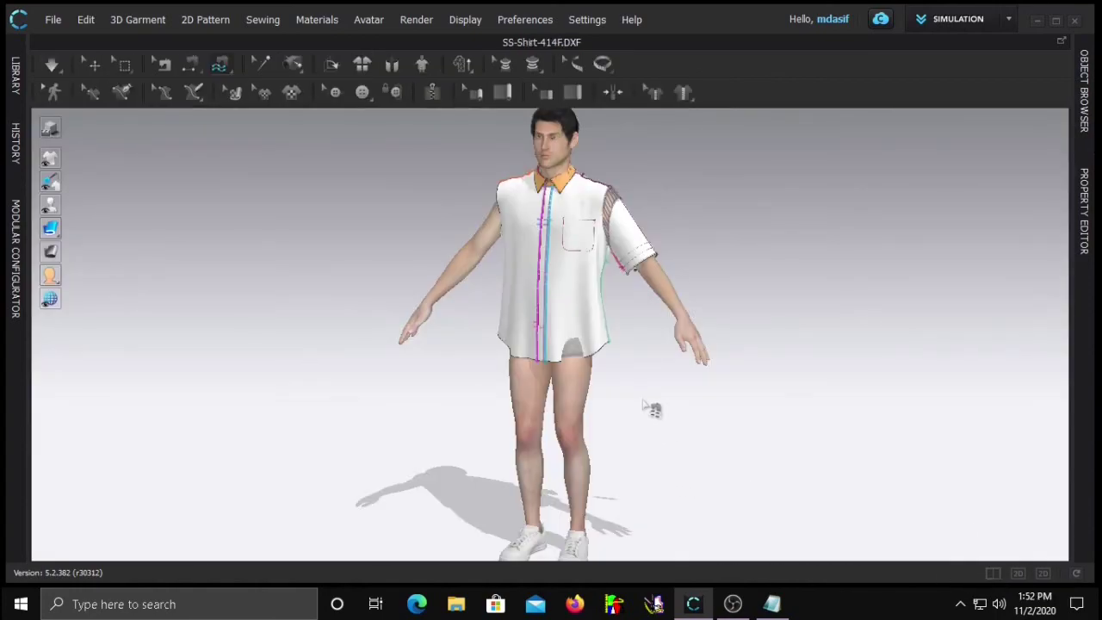
{"action": "key", "text": "shift+a"}
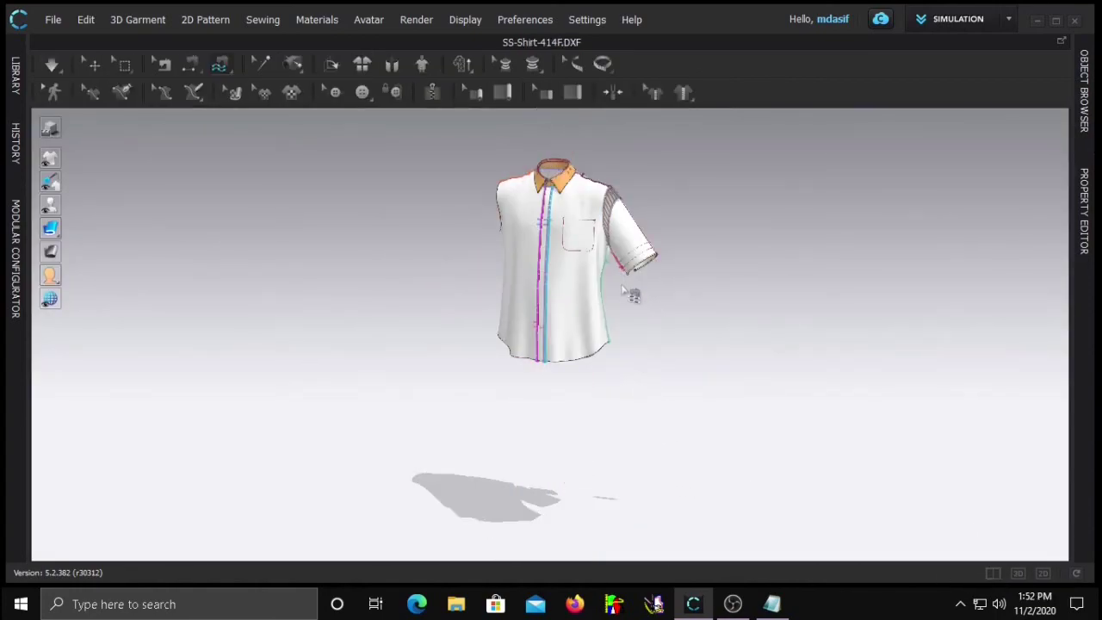
{"action": "key", "text": "q"}
{"action": "left_click", "coordinate": [120, 158]}
{"action": "right_click_drag", "start_coordinate": [714, 277], "coordinate": [602, 276]}
{"action": "scroll", "coordinate": [593, 256], "scroll_direction": "up", "scroll_amount": 4}
{"action": "right_click_drag", "start_coordinate": [702, 264], "coordinate": [659, 243]}
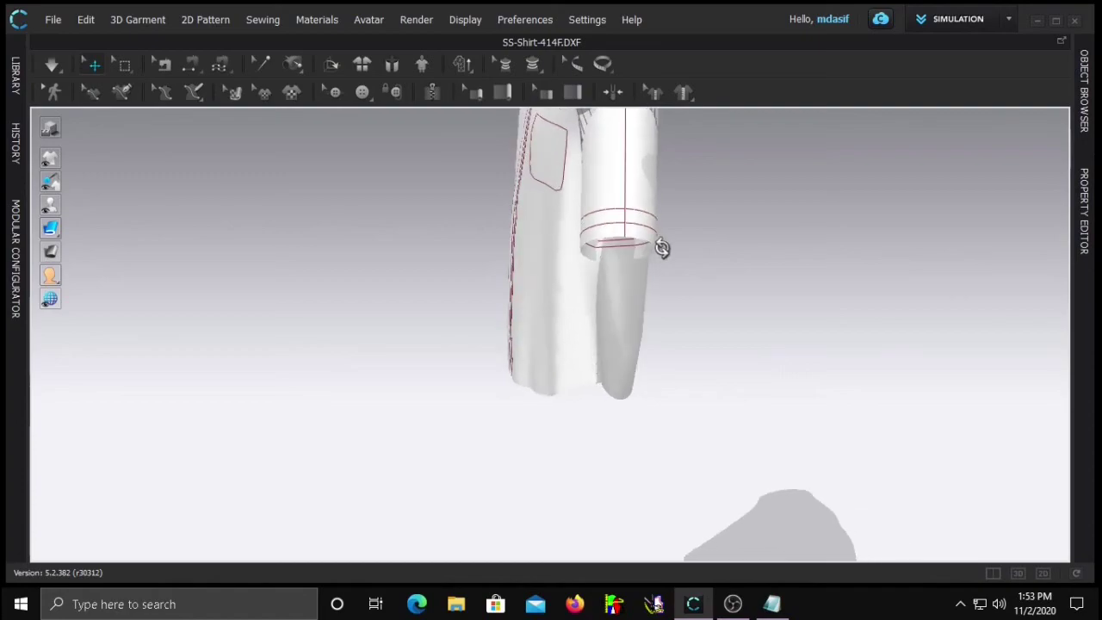
Fold the sleeve hem up inside the sleeve along its lower internal line with Fold Arrangement, entering a fold angle of 0
{"action": "left_click", "coordinate": [334, 64]}
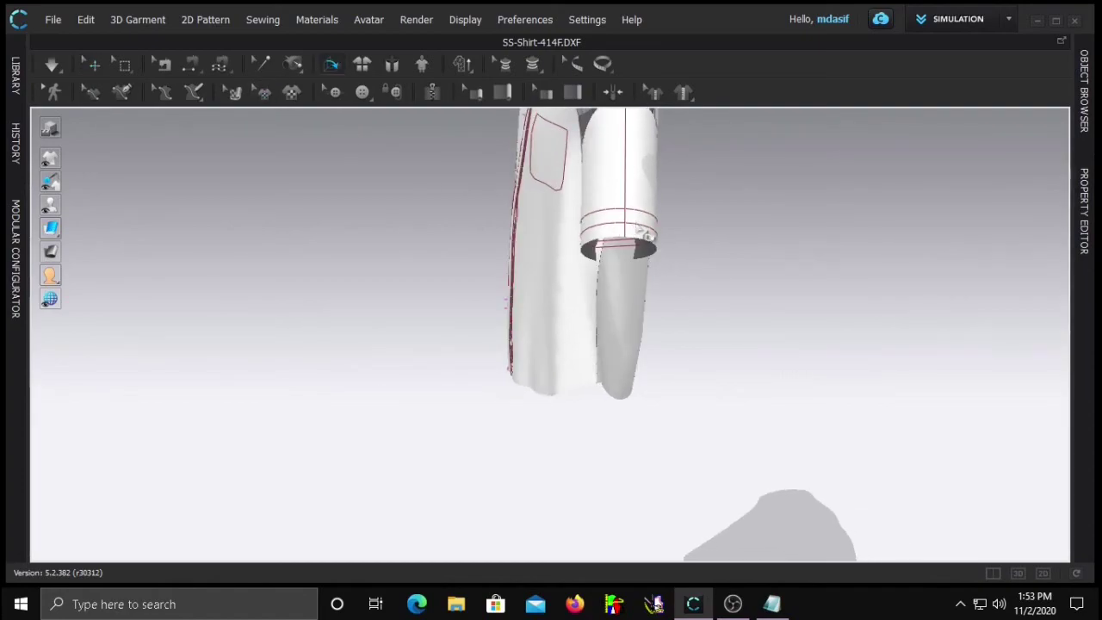
{"action": "left_click", "coordinate": [660, 246]}
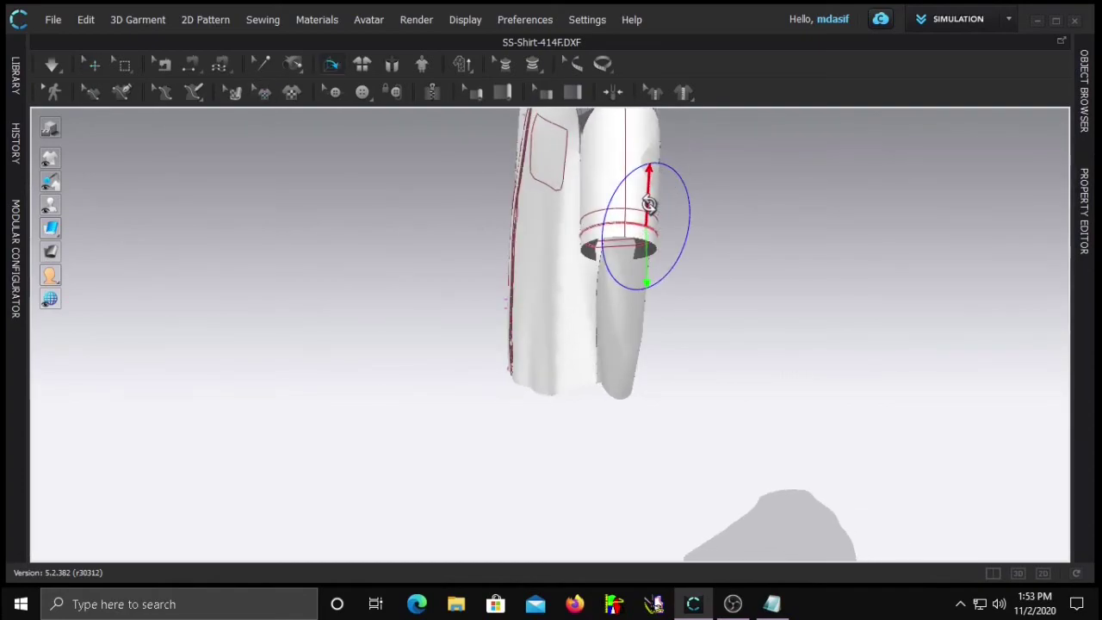
{"action": "left_click_drag", "start_coordinate": [641, 252], "coordinate": [636, 203]}
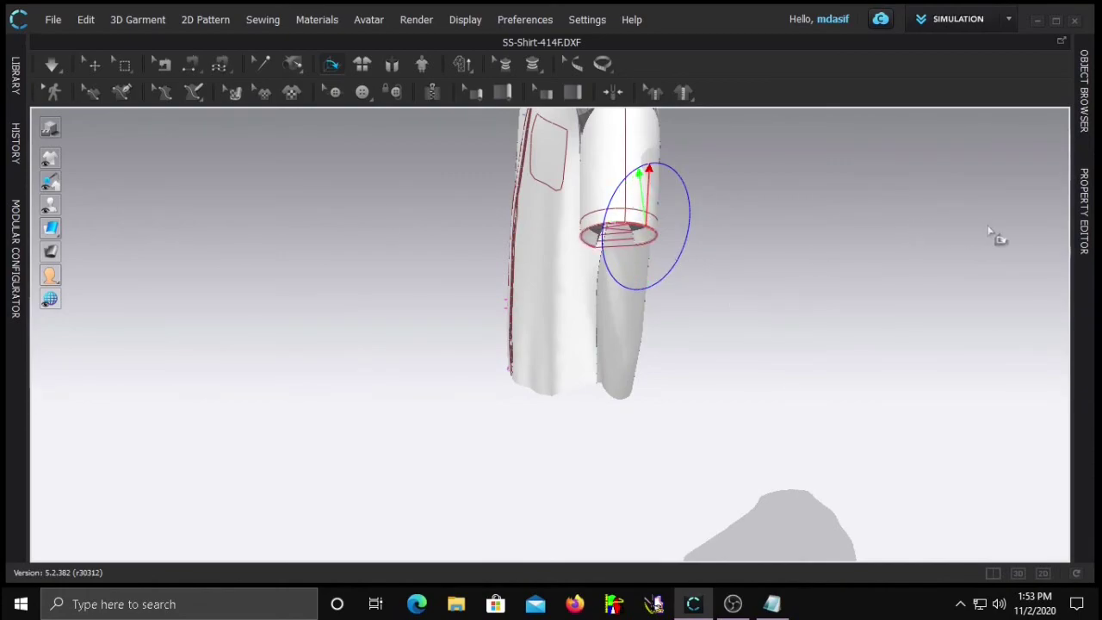
{"action": "left_click", "coordinate": [1084, 215]}
{"action": "left_click", "coordinate": [996, 187]}
{"action": "type", "text": "0"}
{"action": "key", "text": "Return"}
{"action": "left_click", "coordinate": [651, 244]}
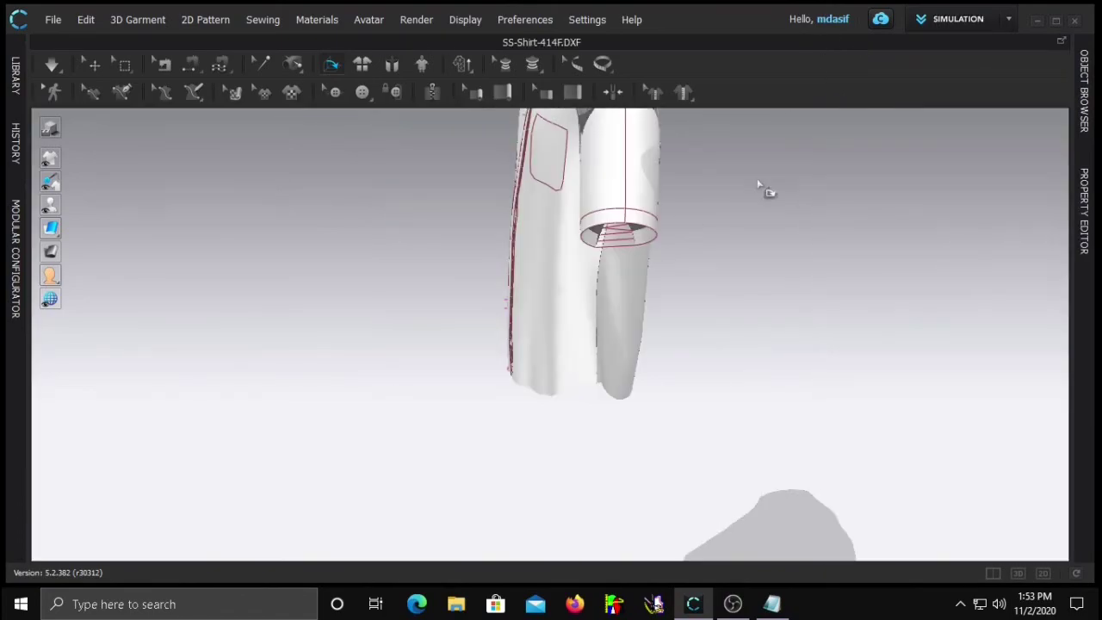
Sew the sleeve's full bottom edge to its upper internal hem line
{"action": "left_click", "coordinate": [1043, 574]}
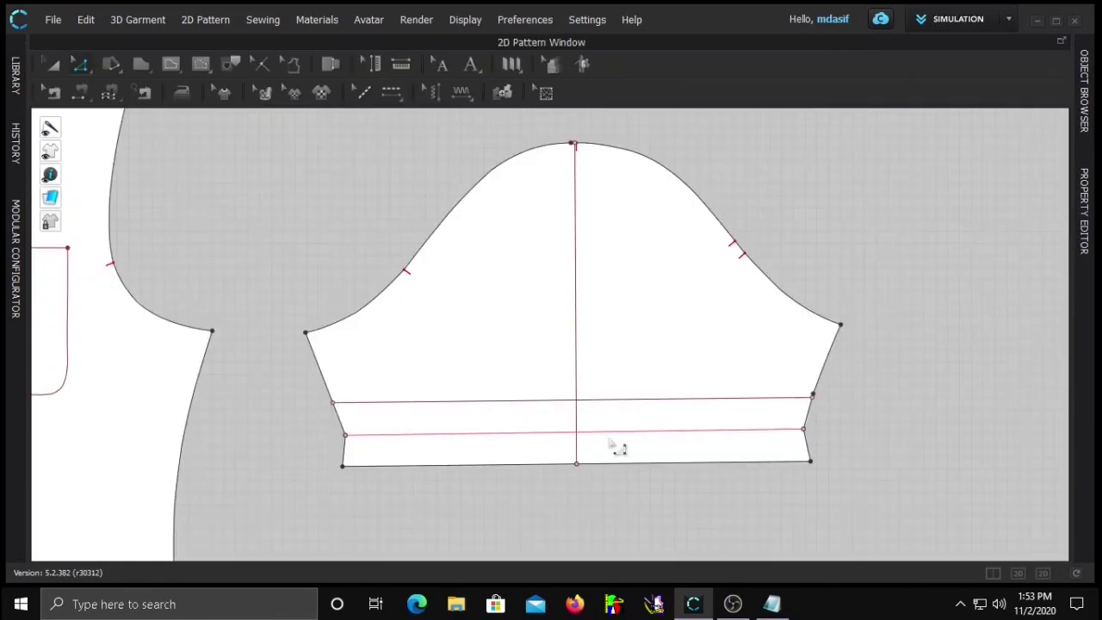
{"action": "left_click", "coordinate": [479, 462]}
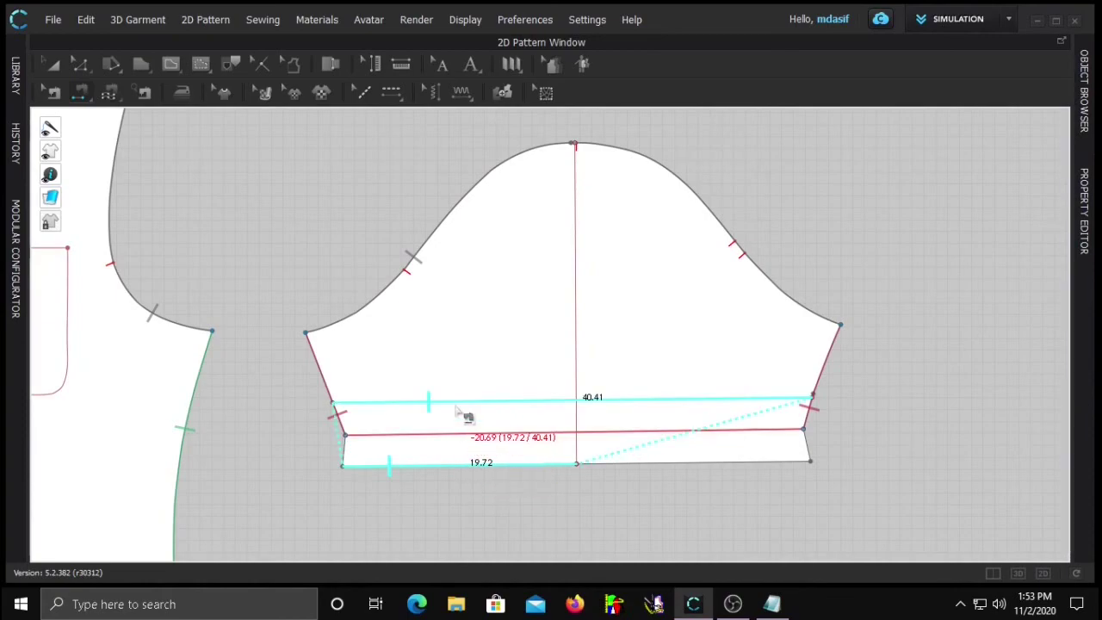
{"action": "left_click", "coordinate": [810, 462]}
Show the avatar again and simulate the garment so the attached sleeve drapes on the left arm
{"action": "left_click", "coordinate": [1020, 576]}
{"action": "right_click_drag", "start_coordinate": [546, 450], "coordinate": [559, 398]}
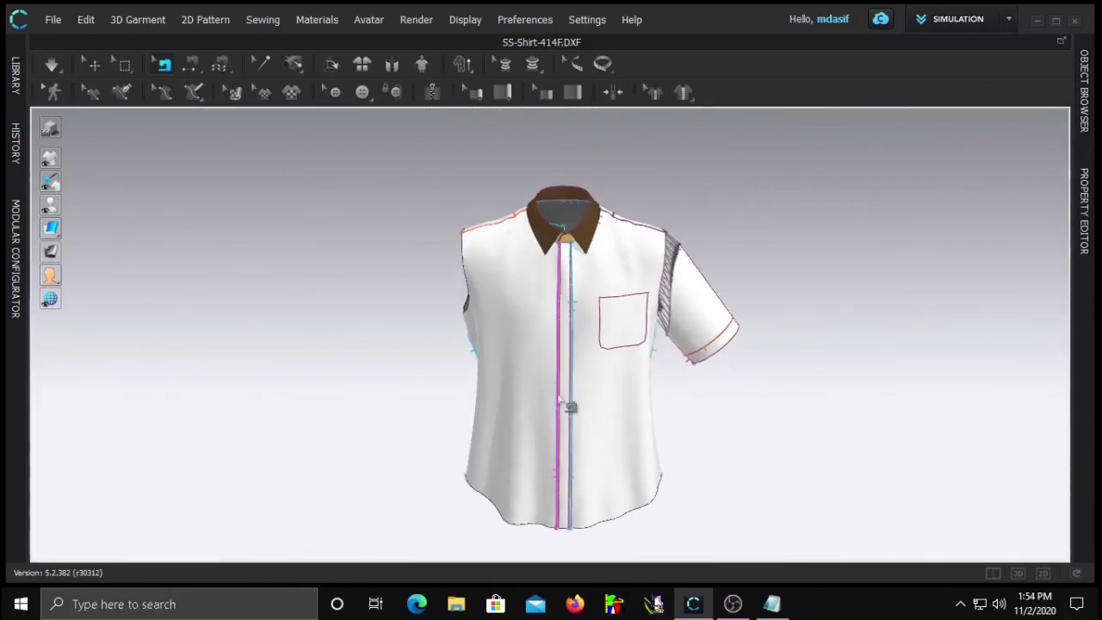
{"action": "key", "text": "shift+a"}
{"action": "key", "text": "space"}
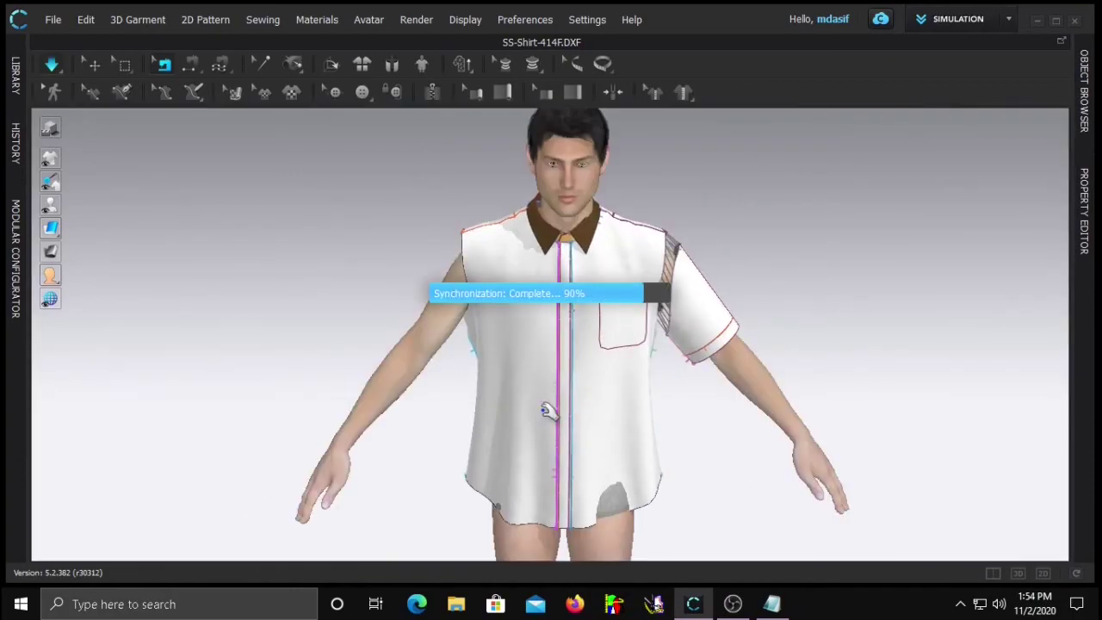
{"action": "scroll", "coordinate": [671, 398], "scroll_direction": "down", "scroll_amount": 3}
{"action": "right_click_drag", "start_coordinate": [671, 399], "coordinate": [598, 319]}
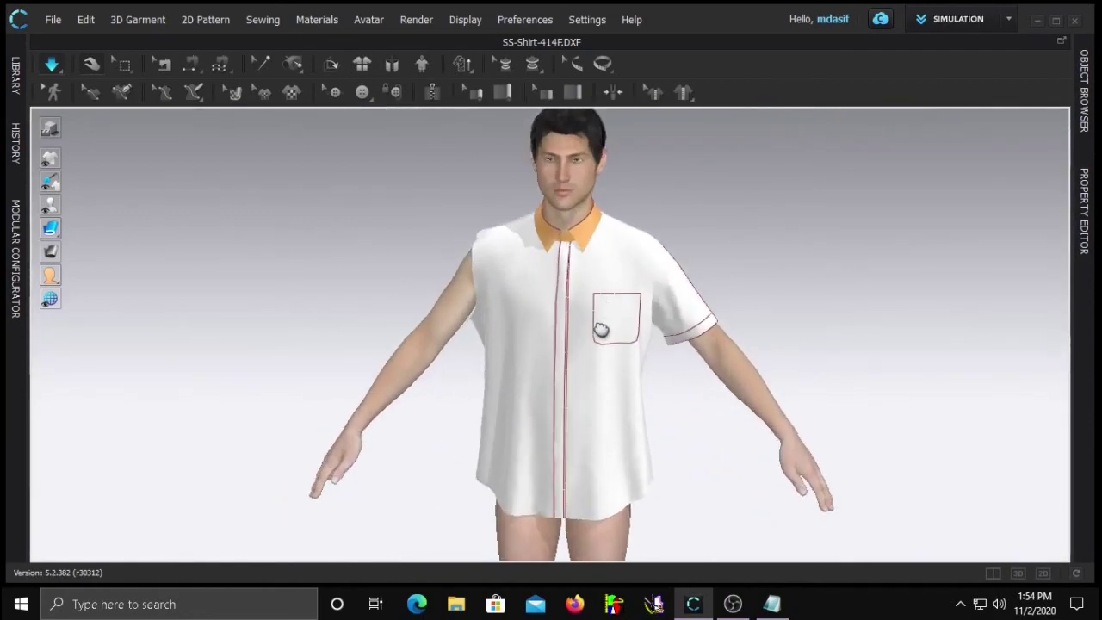
{"action": "scroll", "coordinate": [608, 312], "scroll_direction": "up", "scroll_amount": 3}
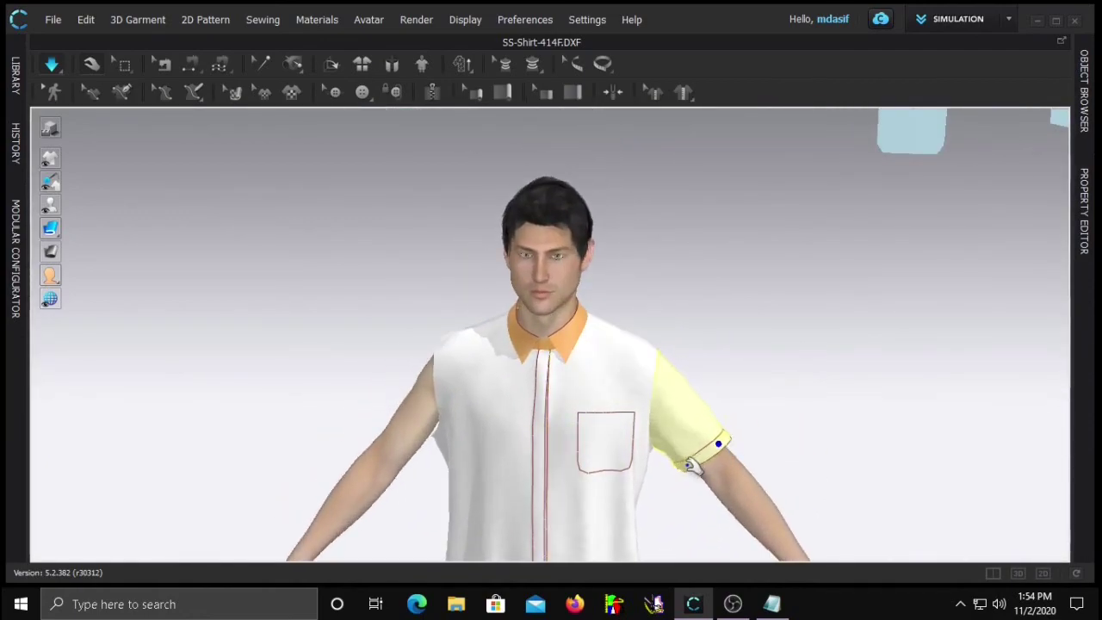
{"action": "scroll", "coordinate": [556, 421], "scroll_direction": "down", "scroll_amount": 1}
{"action": "scroll", "coordinate": [553, 417], "scroll_direction": "down", "scroll_amount": 2}
{"action": "middle_click_drag", "start_coordinate": [548, 407], "coordinate": [561, 391]}
Move the back and yoke patterns away from the front patterns in 2D to make room for a second sleeve
{"action": "key", "text": "b"}
{"action": "key", "text": "a"}
{"action": "left_click", "coordinate": [1043, 572]}
{"action": "scroll", "coordinate": [681, 384], "scroll_direction": "down", "scroll_amount": 6}
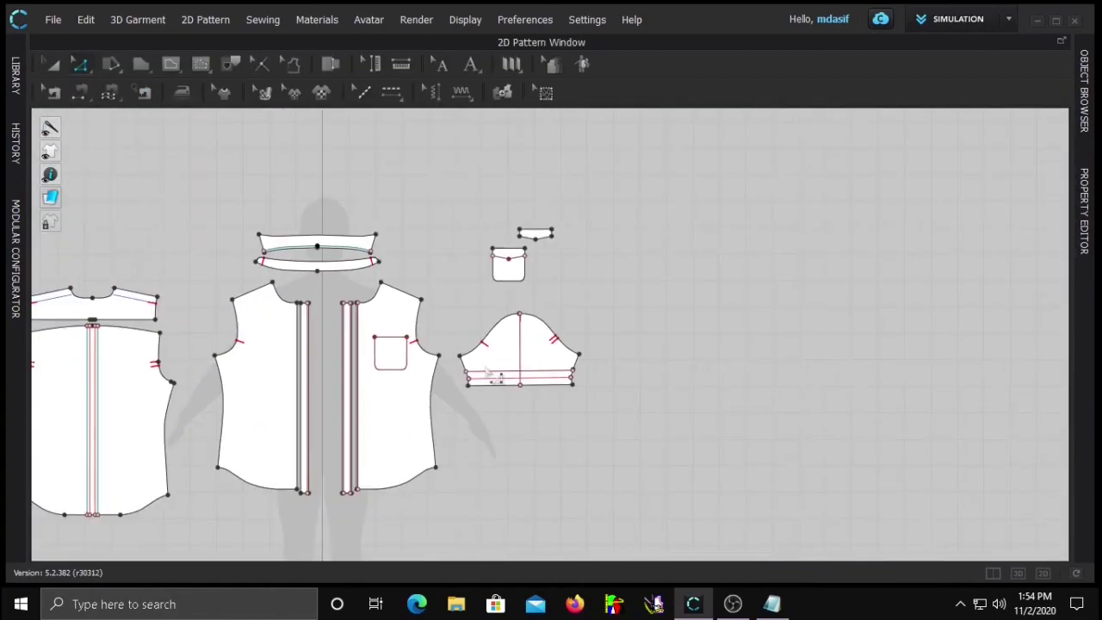
{"action": "middle_click_drag", "start_coordinate": [487, 373], "coordinate": [663, 361]}
{"action": "key", "text": "a"}
{"action": "left_click_drag", "start_coordinate": [173, 239], "coordinate": [378, 503]}
{"action": "left_click_drag", "start_coordinate": [307, 438], "coordinate": [193, 413]}
{"action": "left_click", "coordinate": [718, 506]}
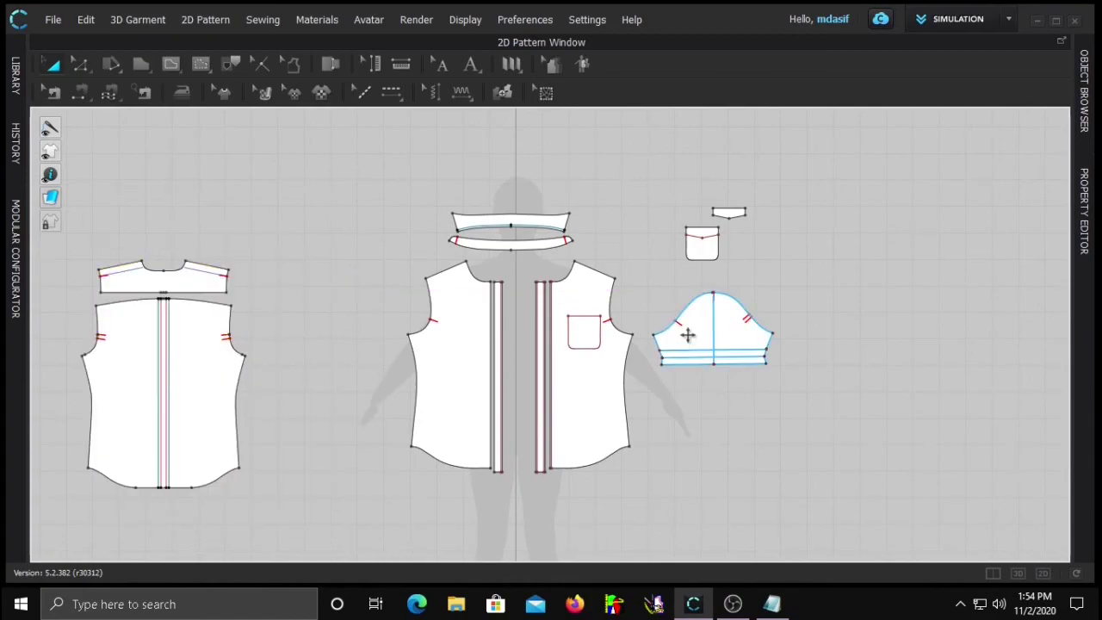
Create a symmetric copy of the sleeve and place it between the back and front patterns
{"action": "left_click", "coordinate": [691, 334]}
{"action": "key", "text": "ctrl+d"}
{"action": "left_click_drag", "start_coordinate": [654, 345], "coordinate": [337, 338]}
Move the mirrored sleeve onto the avatar's right arm beside the open armhole in 3D
{"action": "key", "text": "b"}
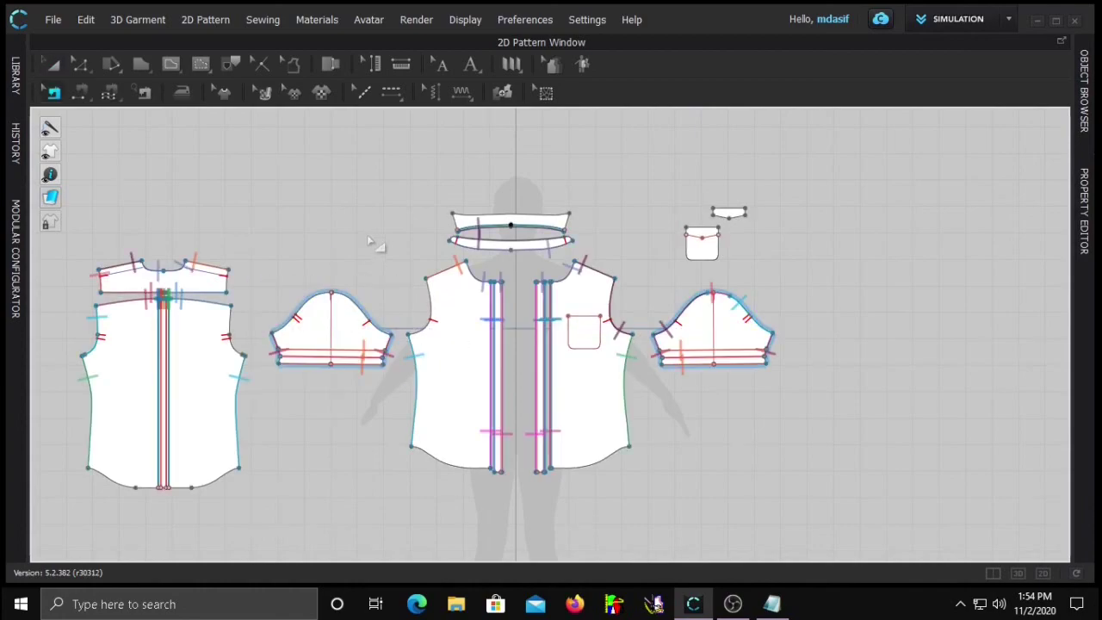
{"action": "left_click", "coordinate": [1017, 574]}
{"action": "left_click_drag", "start_coordinate": [334, 362], "coordinate": [489, 357]}
{"action": "left_click", "coordinate": [822, 400]}
Sew the mirrored sleeve's cap to the other front armhole, yoke armhole edge and back armhole using M:N free sewing
{"action": "left_click", "coordinate": [1043, 573]}
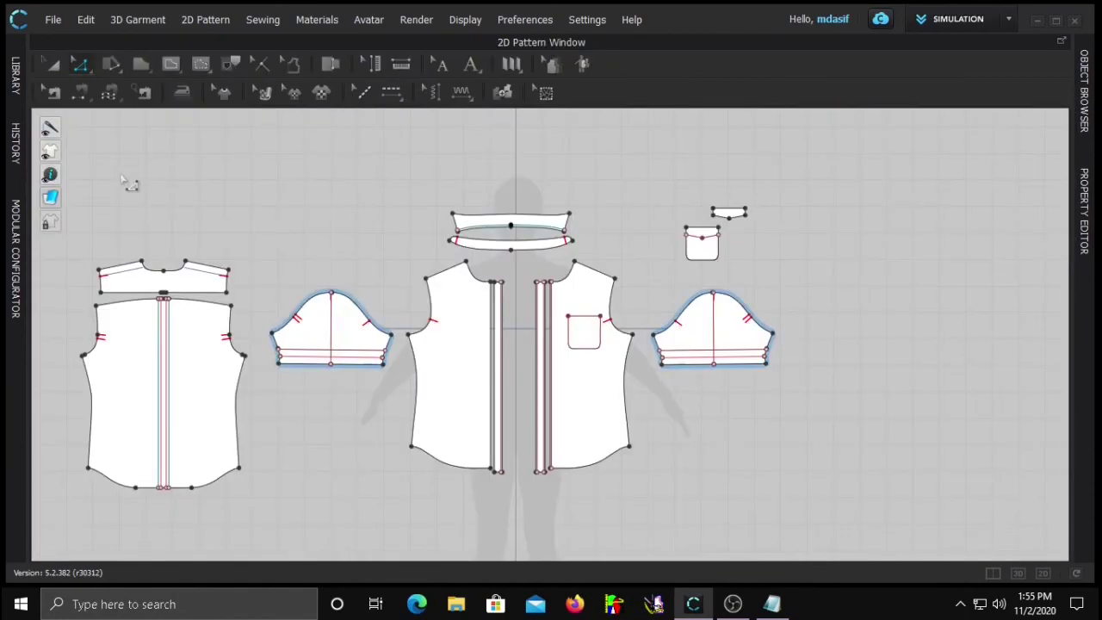
{"action": "key", "text": "m"}
{"action": "left_click", "coordinate": [307, 297]}
{"action": "key", "text": "Return"}
{"action": "left_click", "coordinate": [409, 334]}
{"action": "left_click", "coordinate": [426, 278]}
{"action": "left_click", "coordinate": [230, 274]}
{"action": "left_click", "coordinate": [231, 293]}
{"action": "left_click", "coordinate": [231, 302]}
{"action": "left_click", "coordinate": [246, 353]}
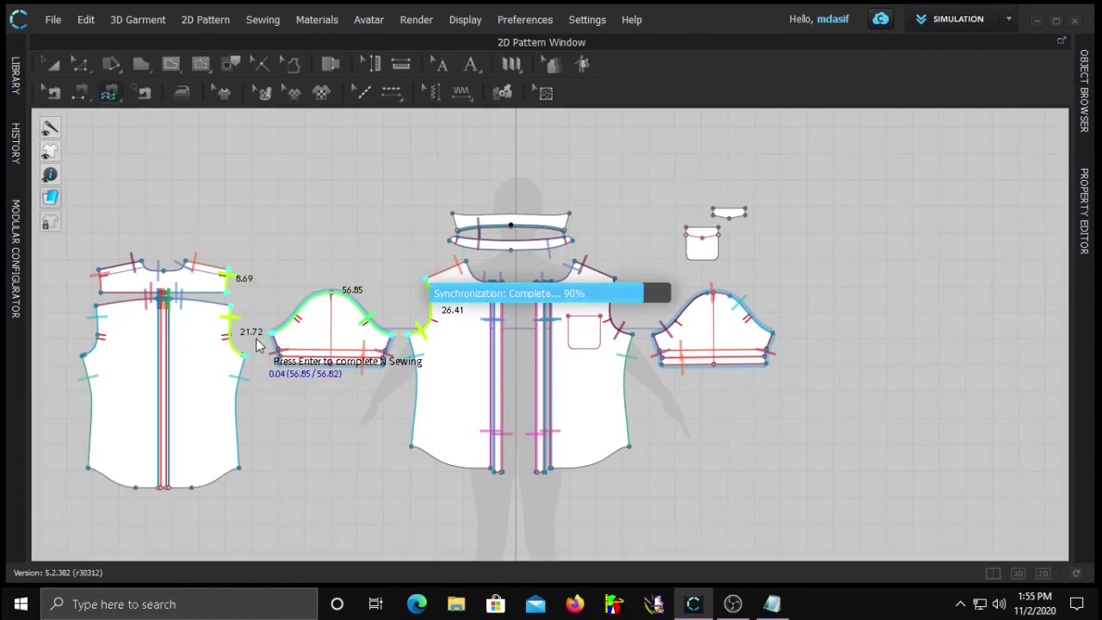
{"action": "key", "text": "Return"}
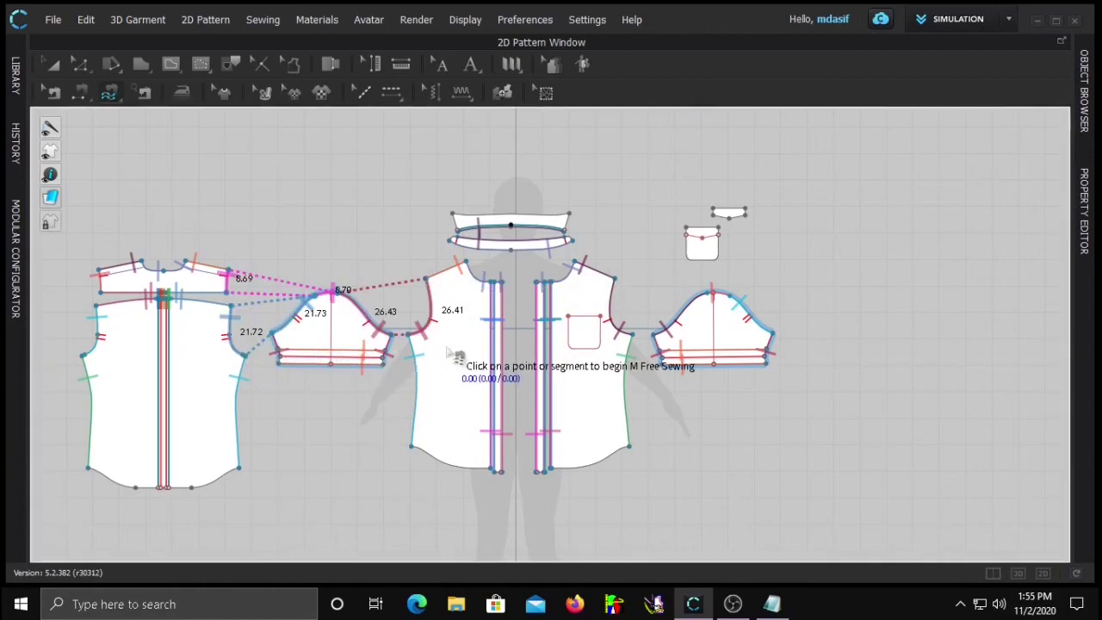
Simulate the garment in 3D to drape the newly sewn sleeve on the avatar's right arm
{"action": "key", "text": "a"}
{"action": "left_click", "coordinate": [1018, 574]}
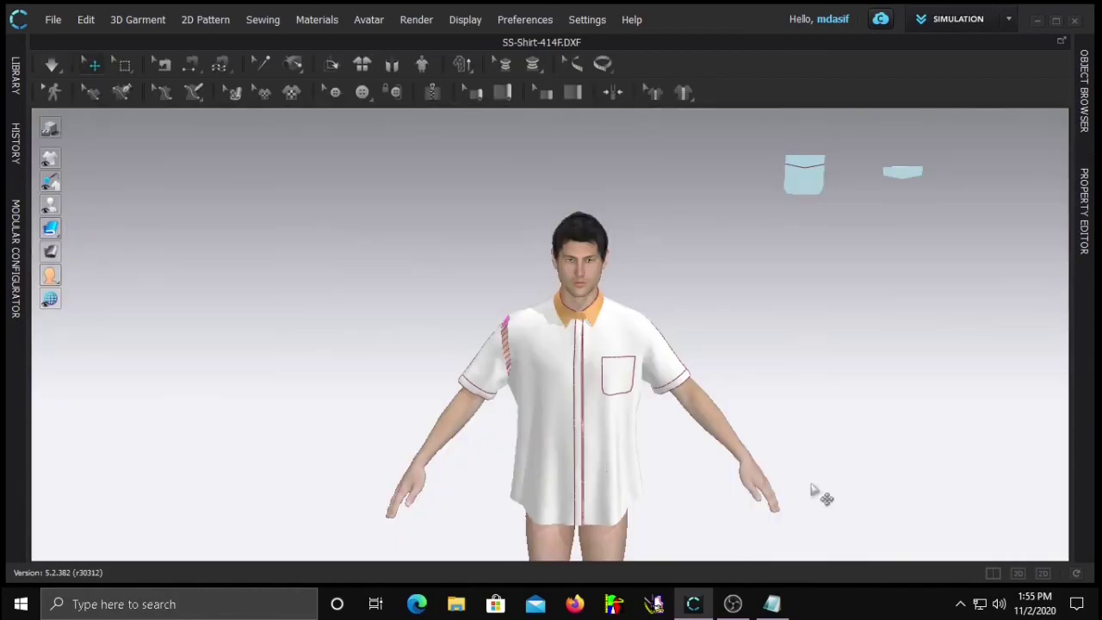
{"action": "key", "text": "Tab"}
{"action": "scroll", "coordinate": [315, 352], "scroll_direction": "up", "scroll_amount": 5}
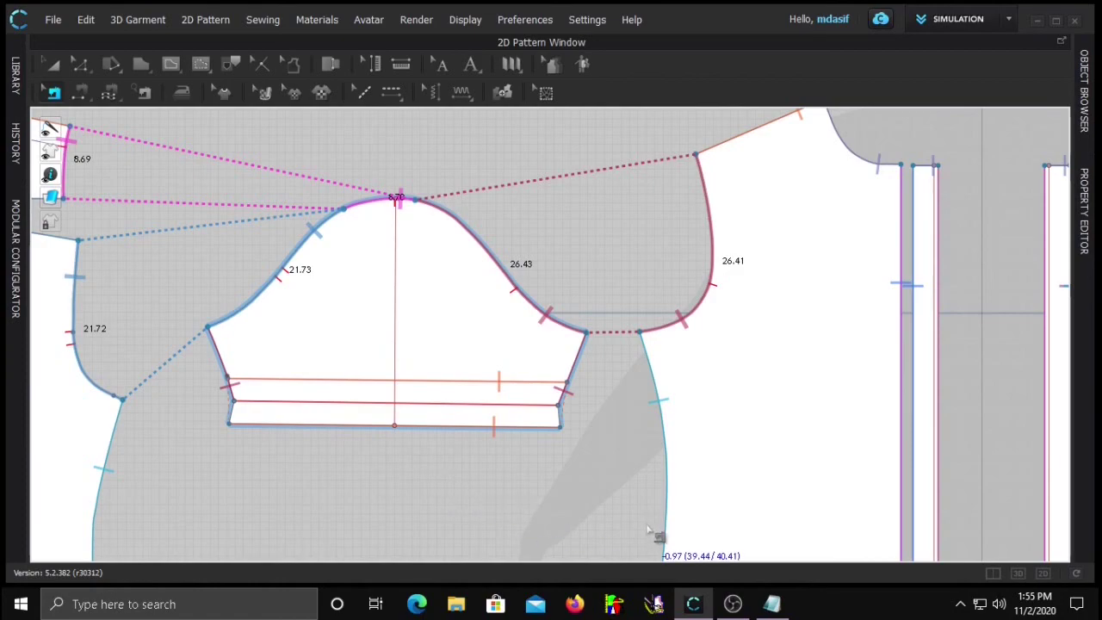
{"action": "key", "text": "Tab"}
{"action": "key", "text": "space"}
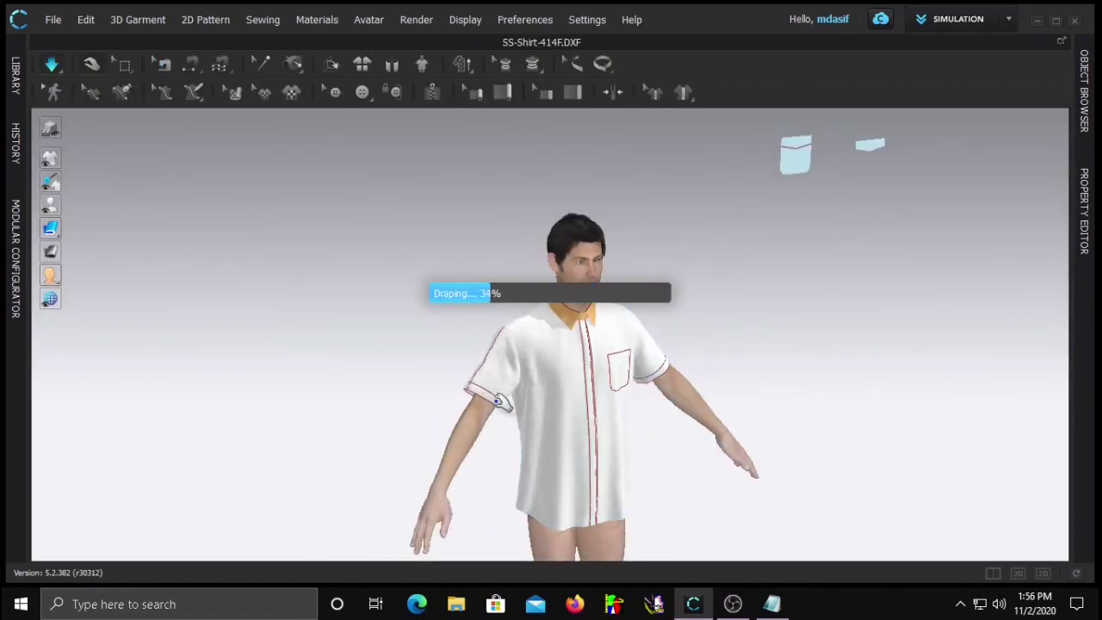
{"action": "right_click_drag", "start_coordinate": [678, 433], "coordinate": [623, 426]}
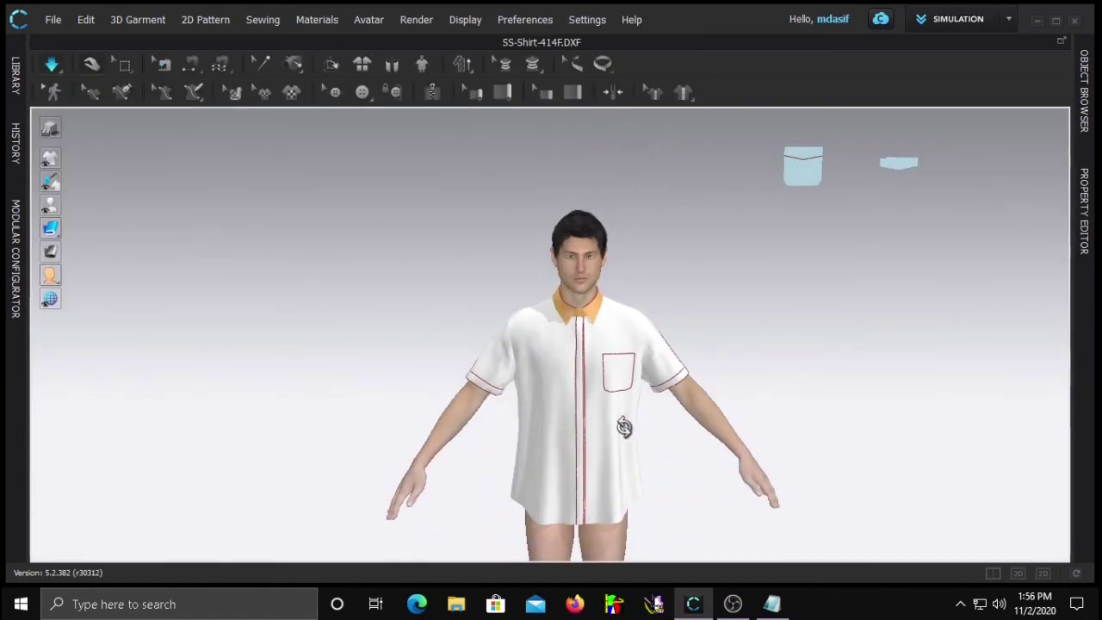
Hide the garment's internal lines in 3D and stop the simulation
{"action": "scroll", "coordinate": [609, 394], "scroll_direction": "up", "scroll_amount": 3}
{"action": "scroll", "coordinate": [598, 389], "scroll_direction": "up", "scroll_amount": 1}
{"action": "scroll", "coordinate": [492, 297], "scroll_direction": "up", "scroll_amount": 1}
{"action": "scroll", "coordinate": [502, 323], "scroll_direction": "up", "scroll_amount": 1}
{"action": "mouse_move", "coordinate": [50, 159]}
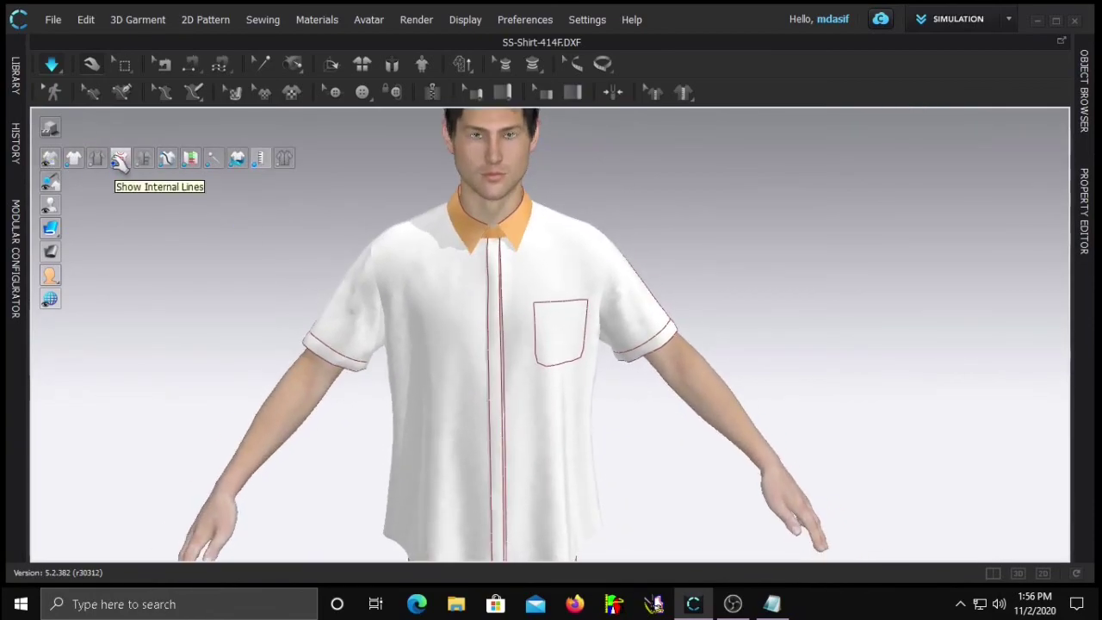
{"action": "left_click", "coordinate": [119, 160]}
{"action": "key", "text": "space"}
Move the center front placket strip forward, away from the shirt front, in 3D
{"action": "left_click", "coordinate": [491, 303]}
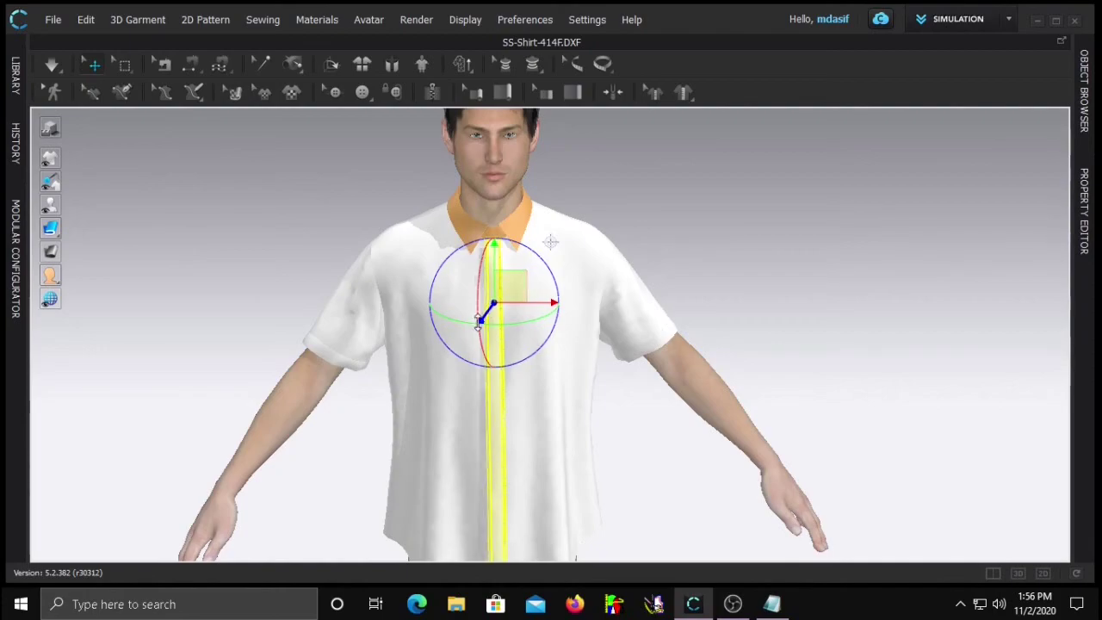
{"action": "left_click_drag", "start_coordinate": [482, 319], "coordinate": [462, 342]}
{"action": "left_click", "coordinate": [707, 301]}
{"action": "right_click_drag", "start_coordinate": [368, 362], "coordinate": [362, 336]}
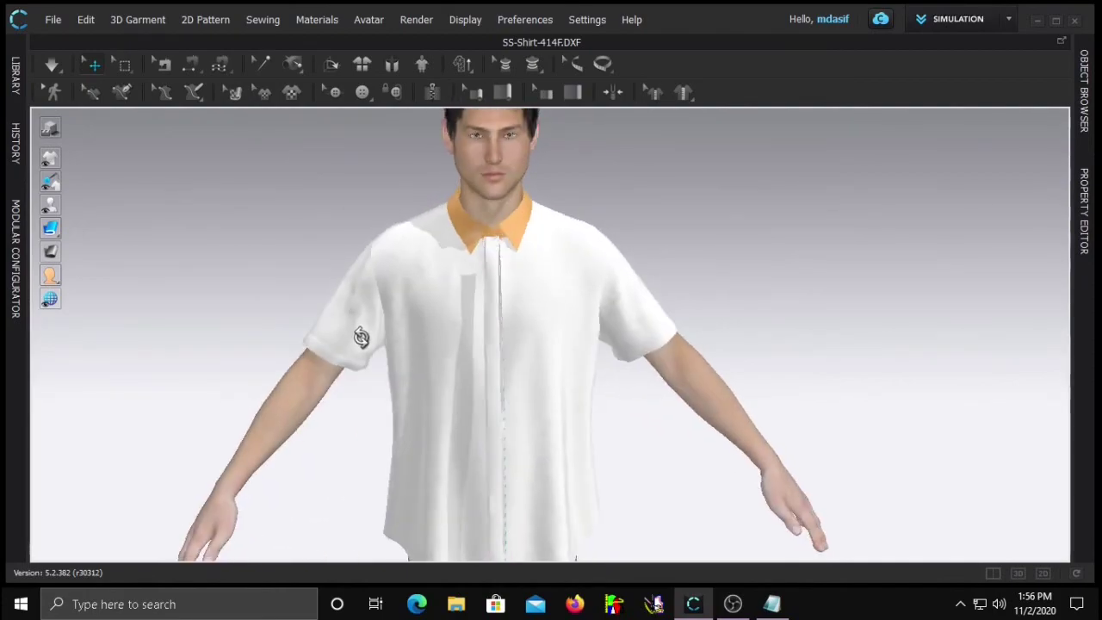
Activate the Buttonhole tool and add a new buttonhole style to the buttonhole list
{"action": "left_click", "coordinate": [361, 95]}
{"action": "left_click", "coordinate": [388, 140]}
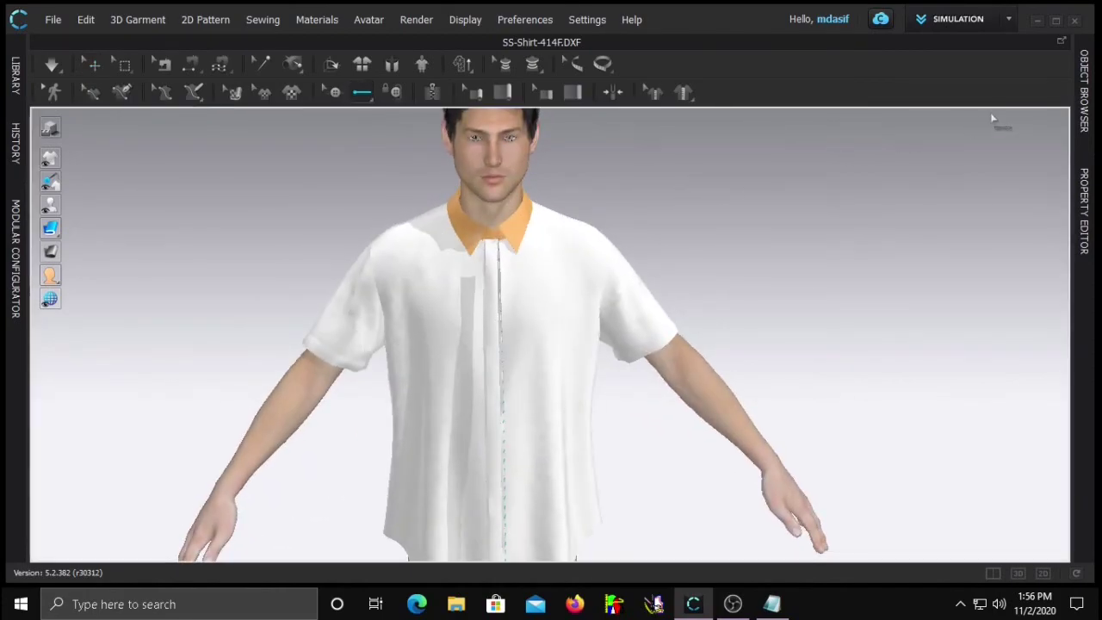
{"action": "left_click", "coordinate": [936, 89]}
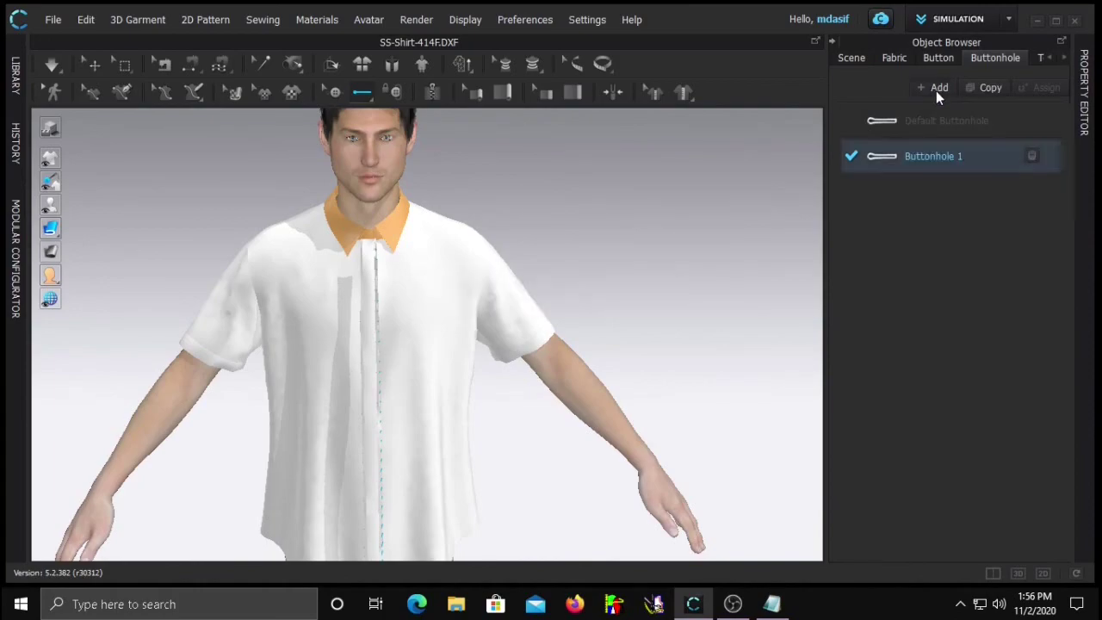
Rename Buttonhole 1 as 18L button hole and set its width to 1.2 cm
{"action": "left_click", "coordinate": [949, 157]}
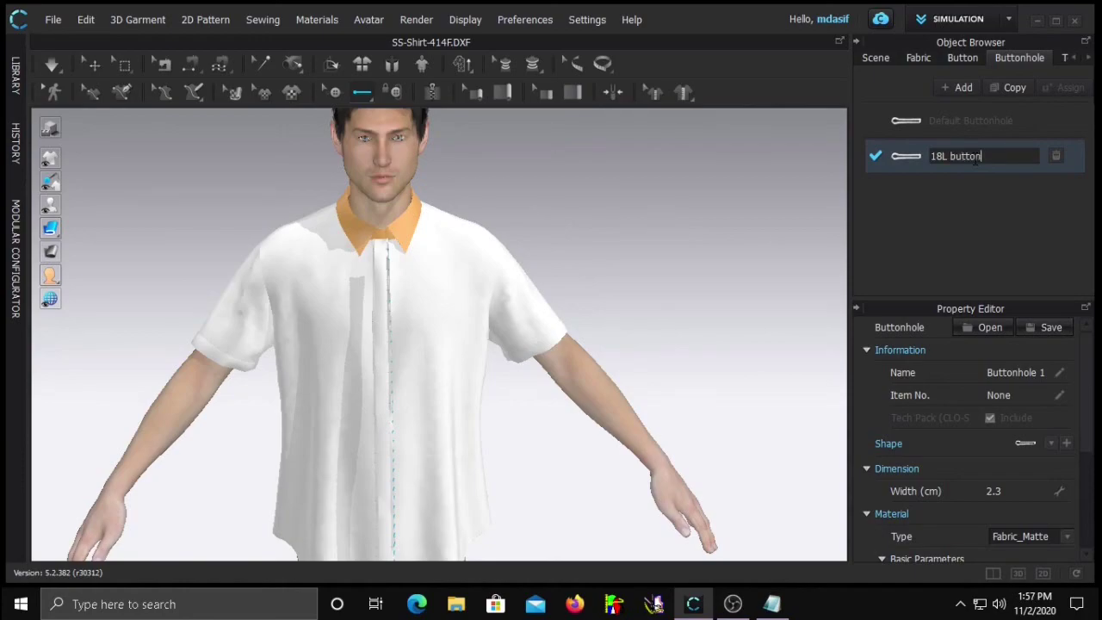
{"action": "key", "text": "Return"}
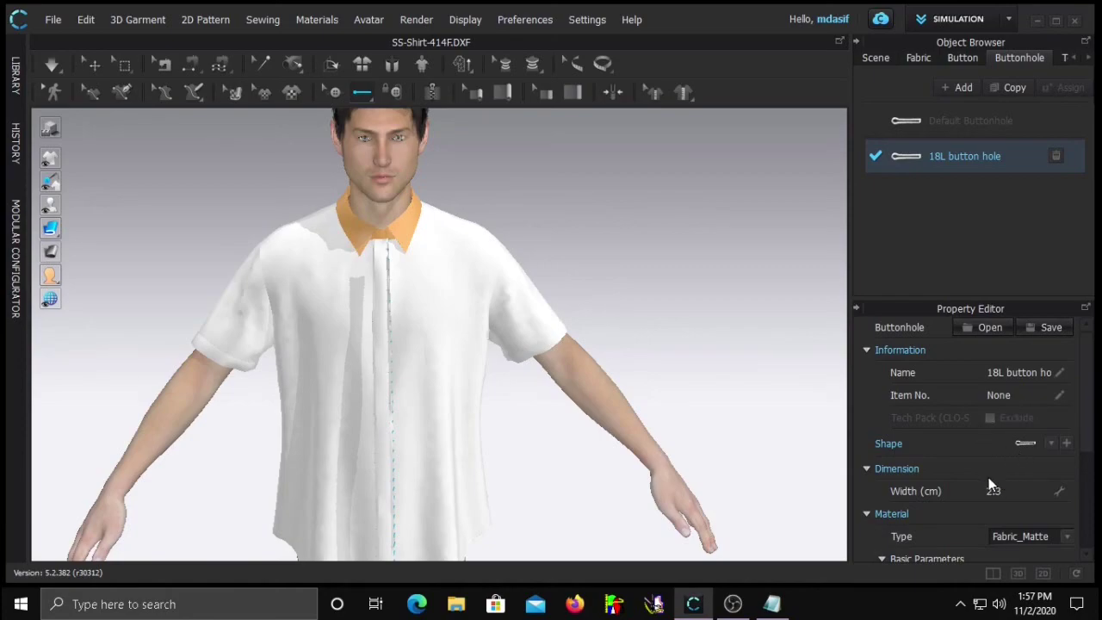
{"action": "scroll", "coordinate": [978, 475], "scroll_direction": "down", "scroll_amount": 1}
{"action": "left_click", "coordinate": [1004, 456]}
{"action": "type", "text": "1."}
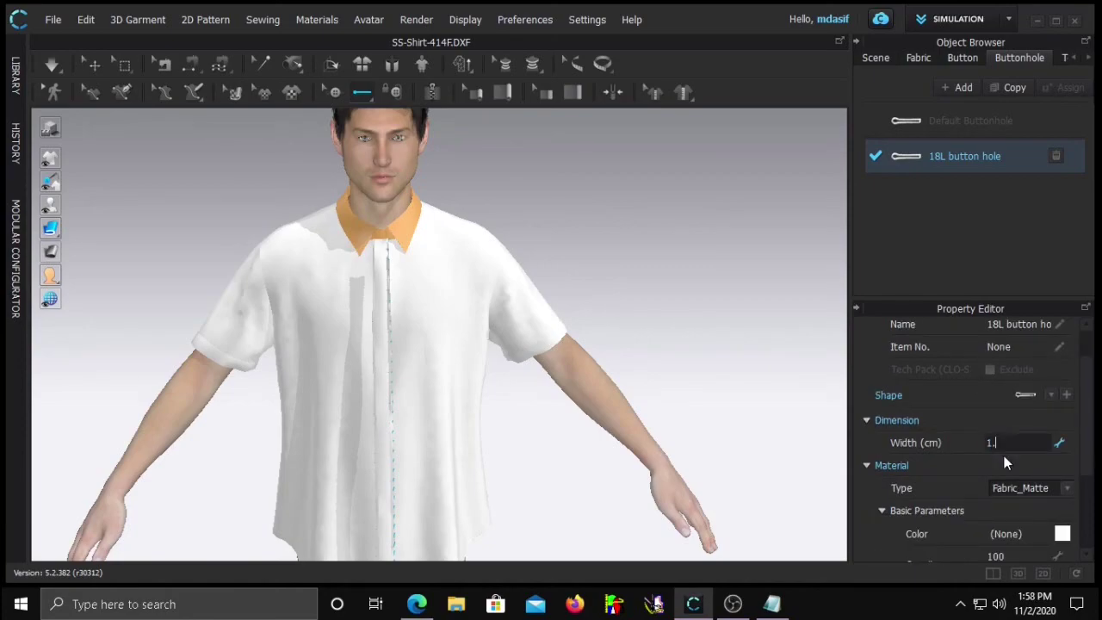
{"action": "type", "text": "2"}
{"action": "key", "text": "Return"}
Set the 18L button hole's material type to Fabric_Shiny and accept white as its color
{"action": "scroll", "coordinate": [986, 480], "scroll_direction": "down", "scroll_amount": 1}
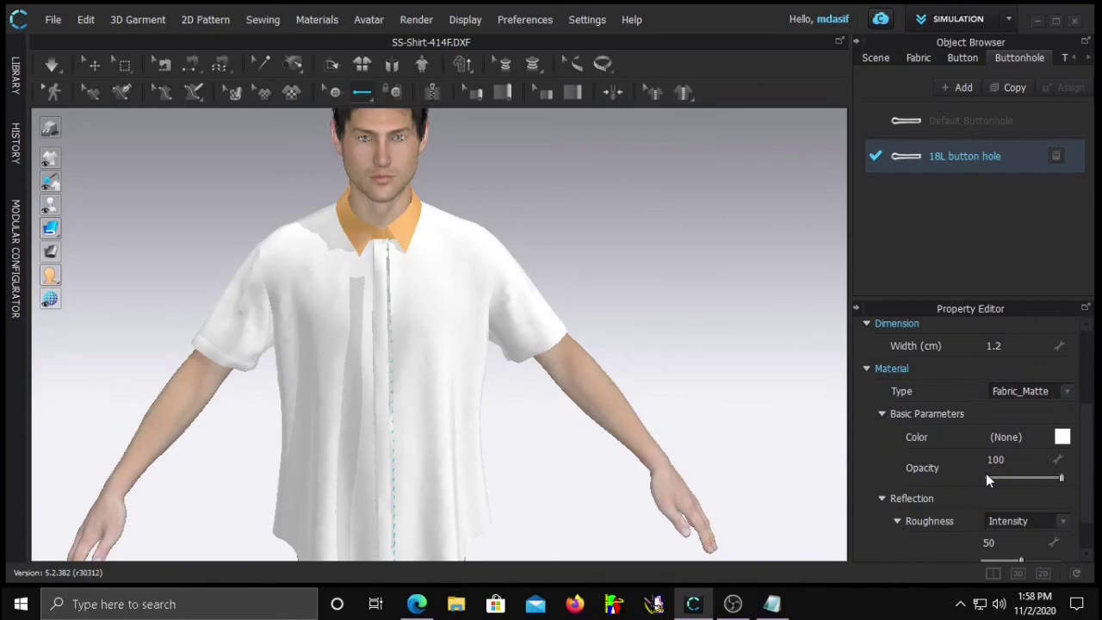
{"action": "left_click", "coordinate": [1067, 392]}
{"action": "left_click", "coordinate": [1032, 406]}
{"action": "left_click", "coordinate": [1062, 436]}
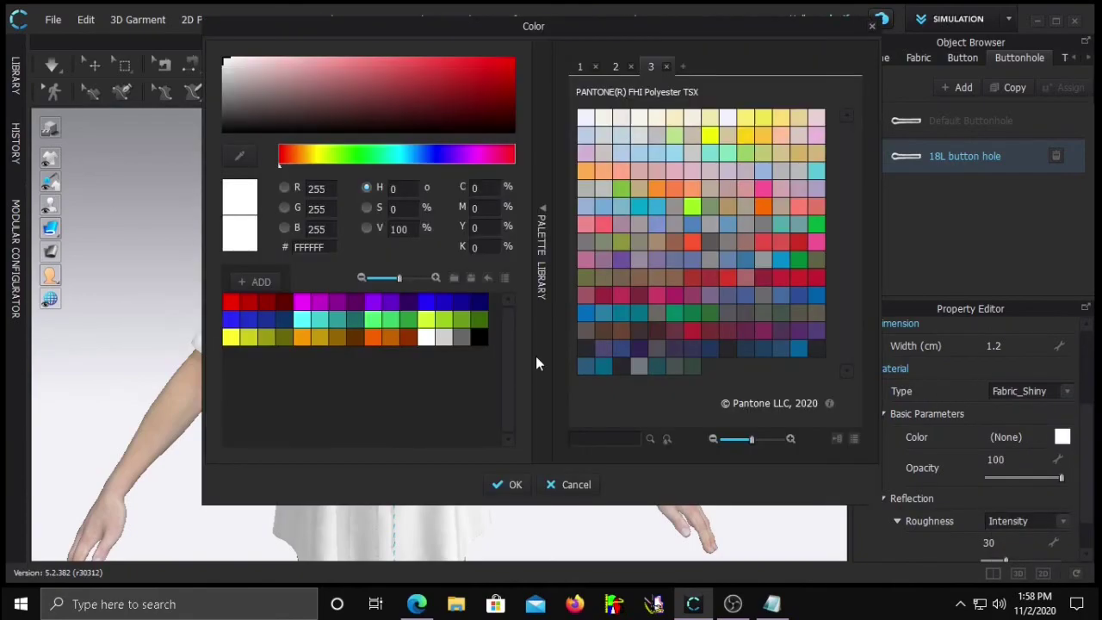
{"action": "left_click", "coordinate": [508, 484]}
{"action": "scroll", "coordinate": [1030, 547], "scroll_direction": "down", "scroll_amount": 1}
{"action": "scroll", "coordinate": [996, 445], "scroll_direction": "up", "scroll_amount": 4}
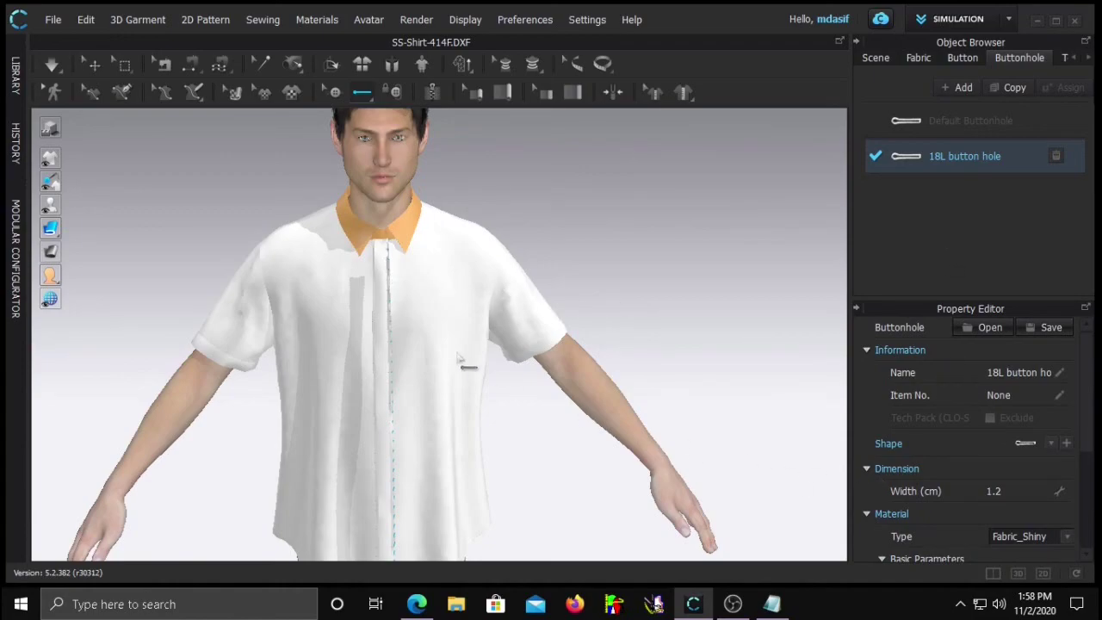
Change the 18L button hole's shape to the narrow rectangular style
{"action": "left_click", "coordinate": [385, 260]}
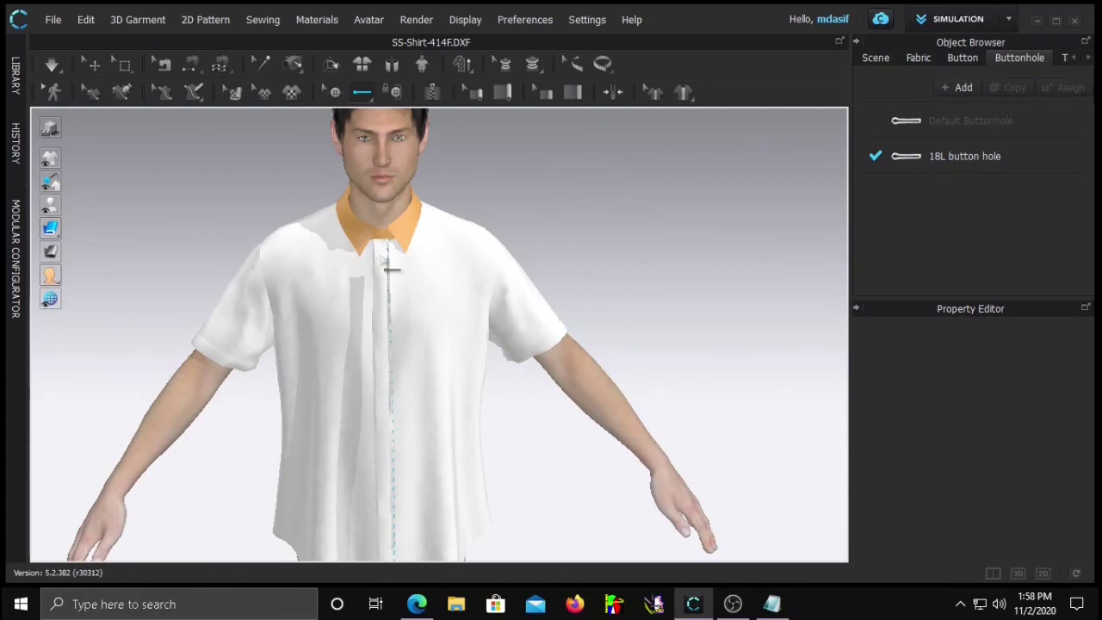
{"action": "scroll", "coordinate": [384, 261], "scroll_direction": "up", "scroll_amount": 4}
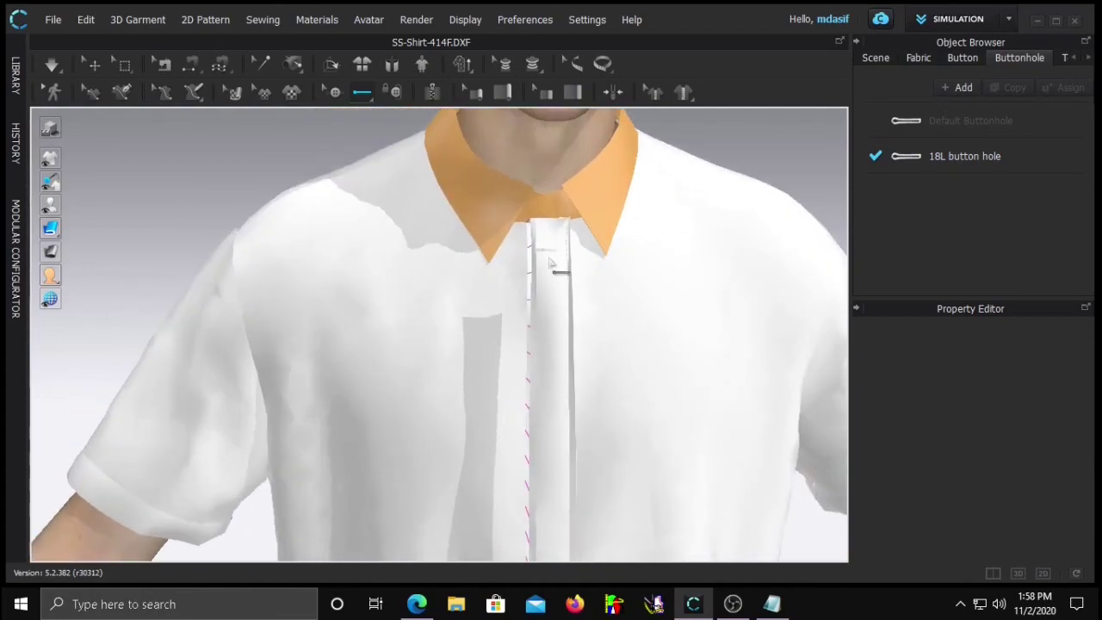
{"action": "left_click", "coordinate": [953, 159]}
{"action": "left_click", "coordinate": [1050, 443]}
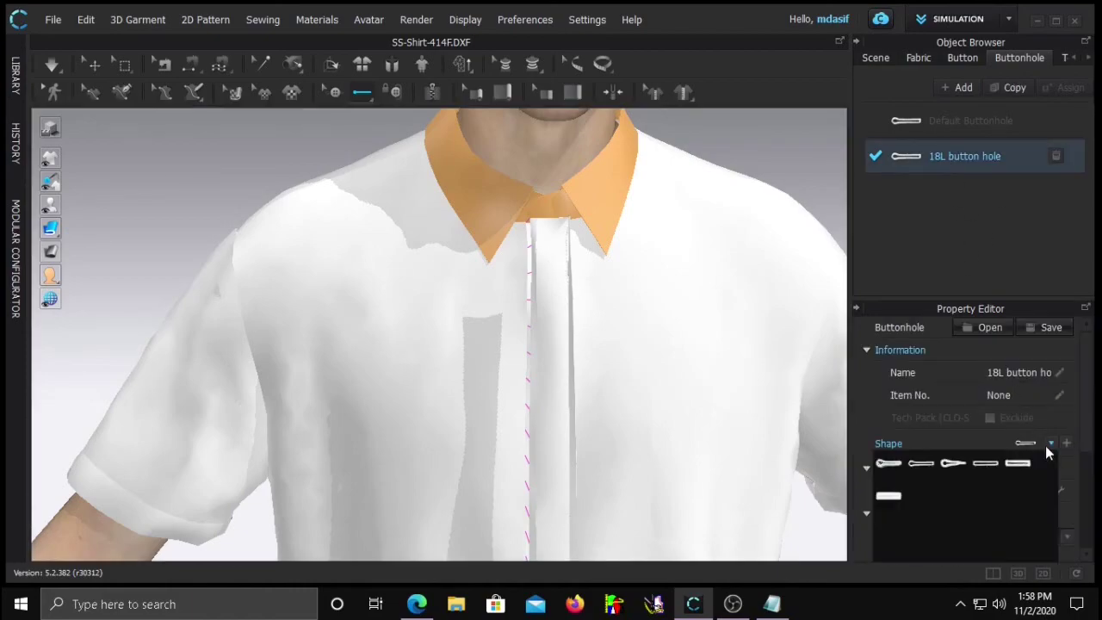
{"action": "left_click", "coordinate": [984, 459]}
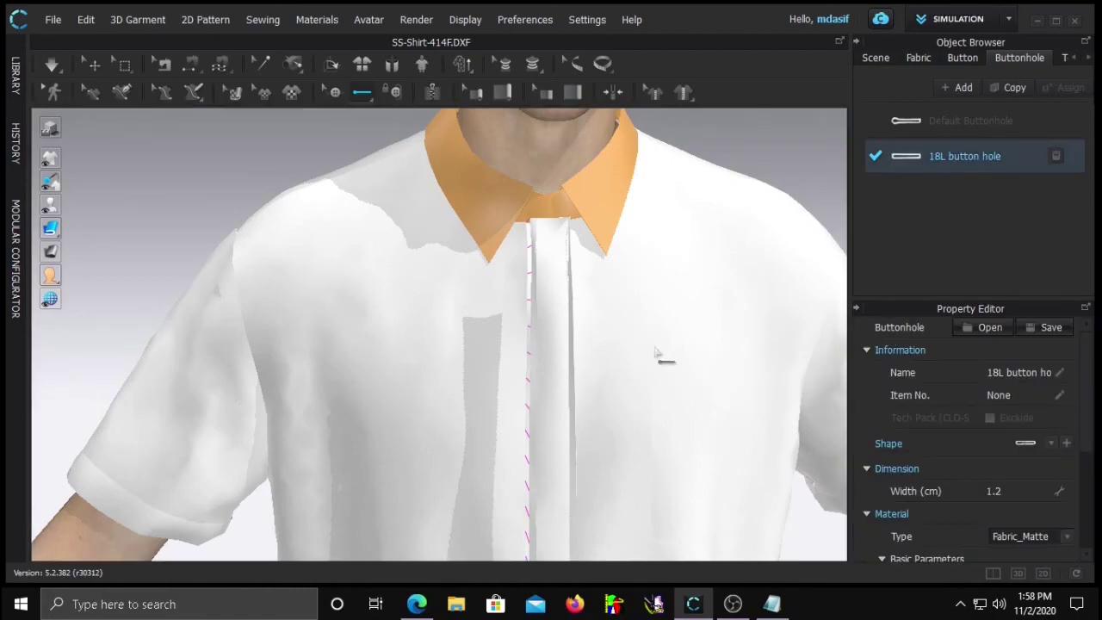
Place an 18L button hole near the top of the shirt's front placket and show it in the 2D pattern
{"action": "left_click", "coordinate": [548, 251]}
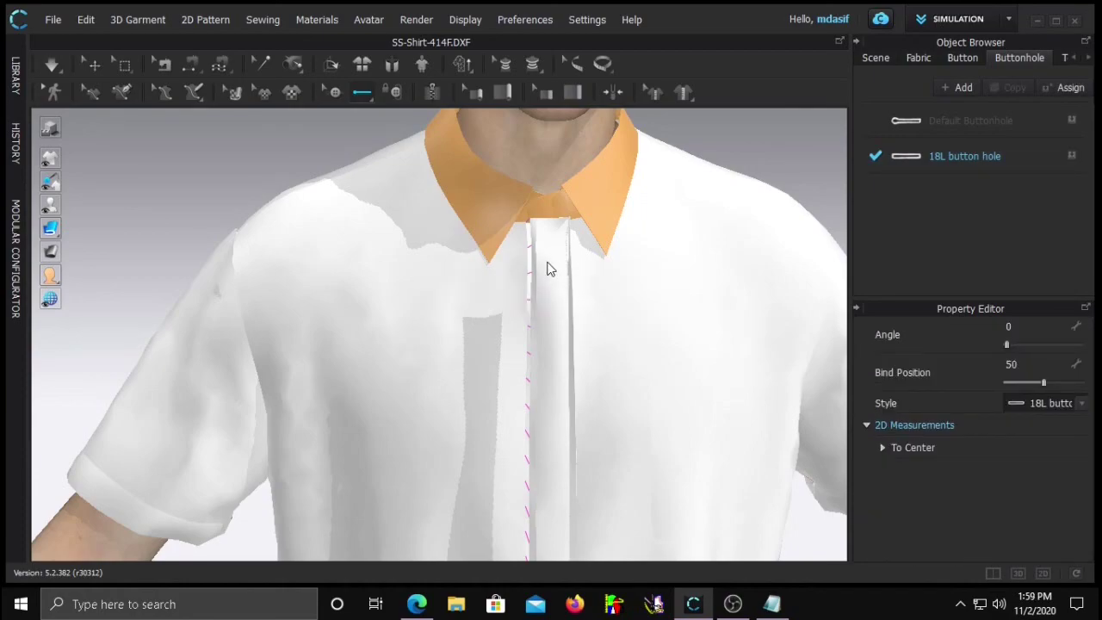
{"action": "left_click", "coordinate": [548, 268]}
{"action": "left_click", "coordinate": [1042, 574]}
{"action": "middle_click_drag", "start_coordinate": [765, 315], "coordinate": [344, 331]}
{"action": "scroll", "coordinate": [418, 237], "scroll_direction": "up", "scroll_amount": 6}
{"action": "scroll", "coordinate": [386, 319], "scroll_direction": "down", "scroll_amount": 3}
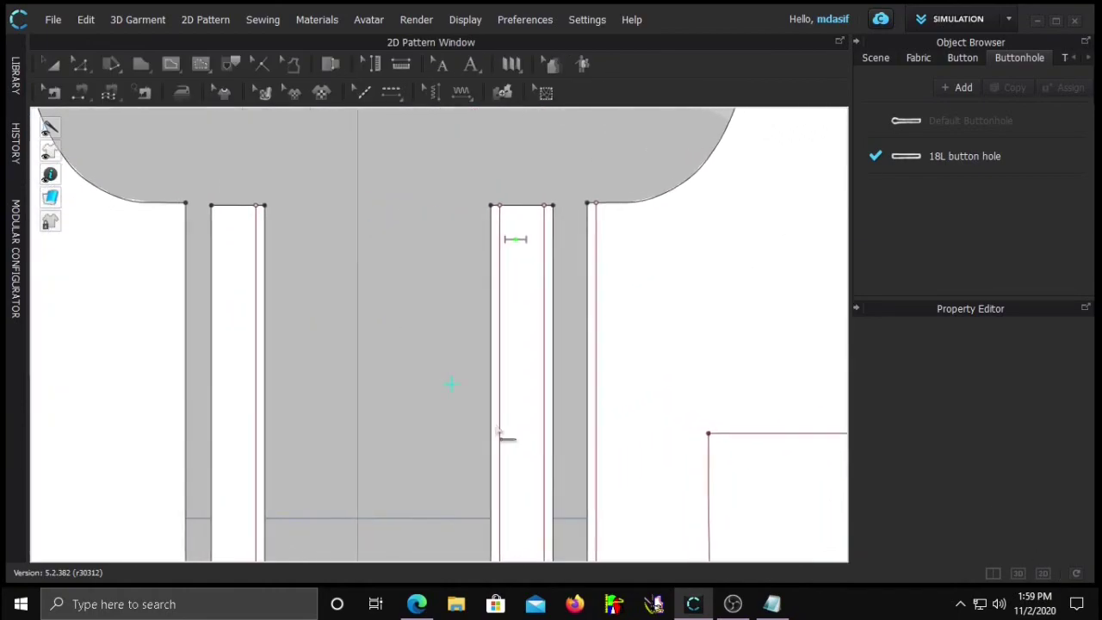
Place a default button near the top of the opposite placket strip in the 2D pattern
{"action": "key", "text": "Tab"}
{"action": "left_click", "coordinate": [367, 100]}
{"action": "left_click", "coordinate": [378, 115]}
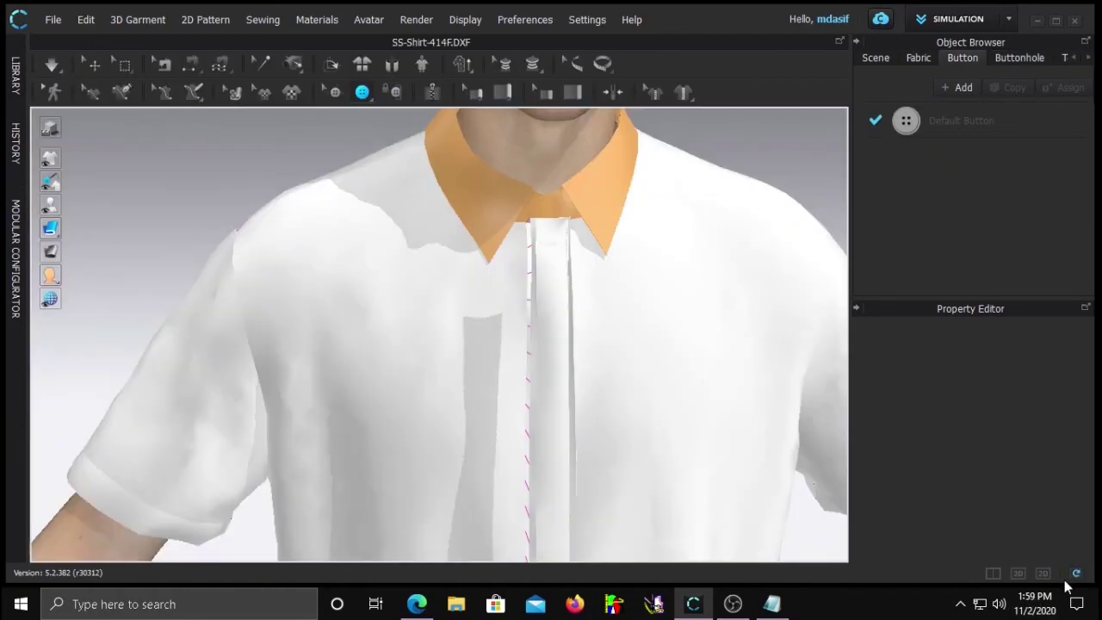
{"action": "key", "text": "Tab"}
{"action": "left_click", "coordinate": [239, 241]}
{"action": "left_click", "coordinate": [1017, 572]}
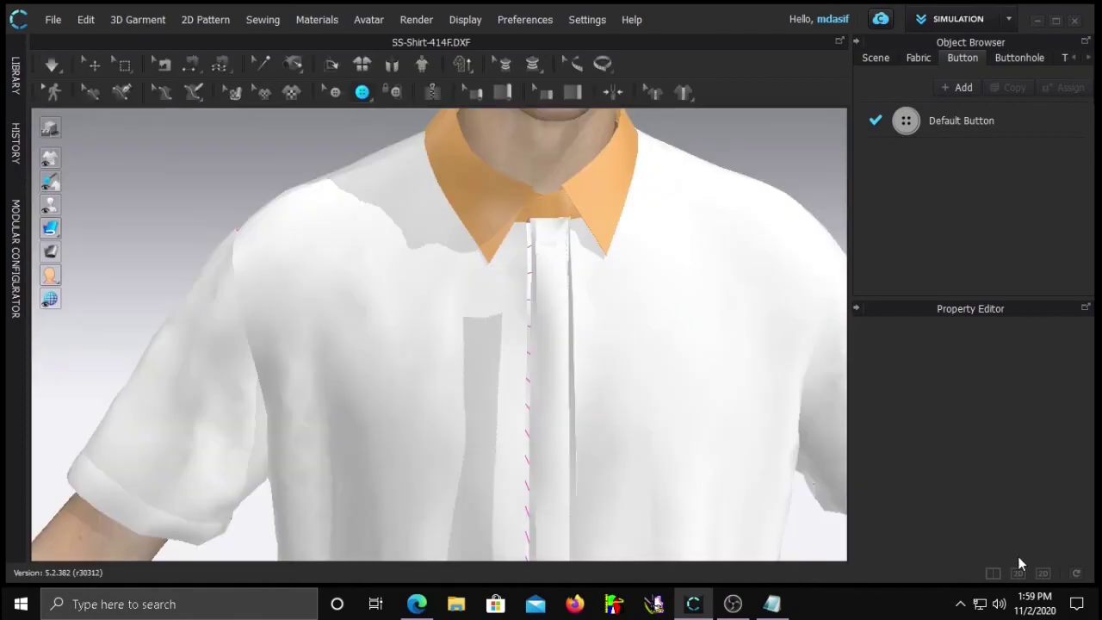
Give the Default Button a shape with four large holes and set its width to 1.2 cm
{"action": "left_click", "coordinate": [977, 129]}
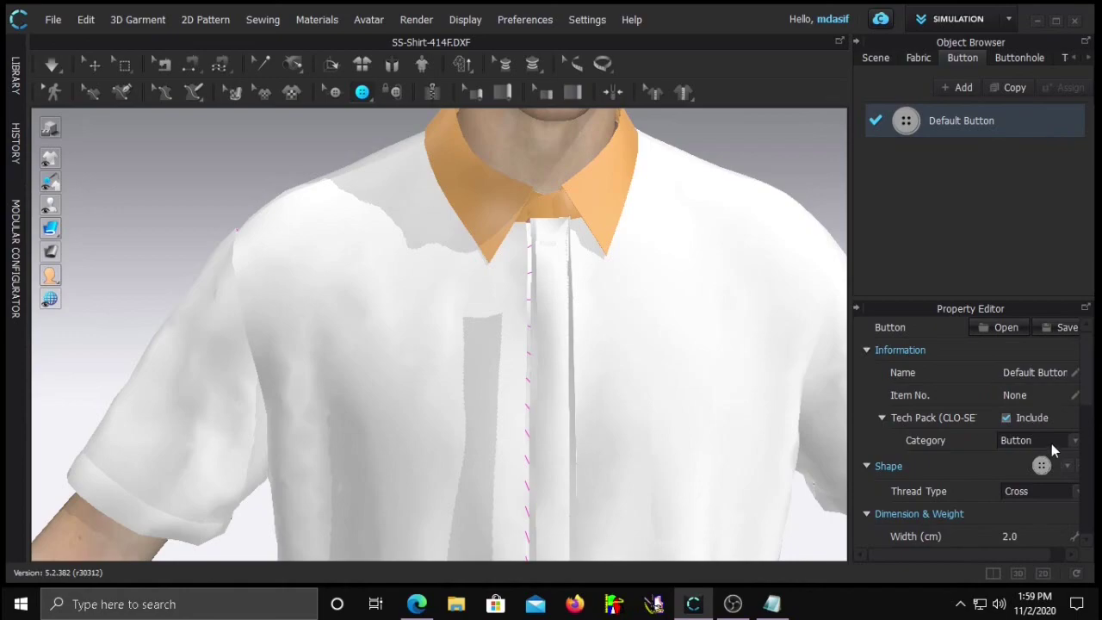
{"action": "scroll", "coordinate": [1053, 431], "scroll_direction": "down", "scroll_amount": 2}
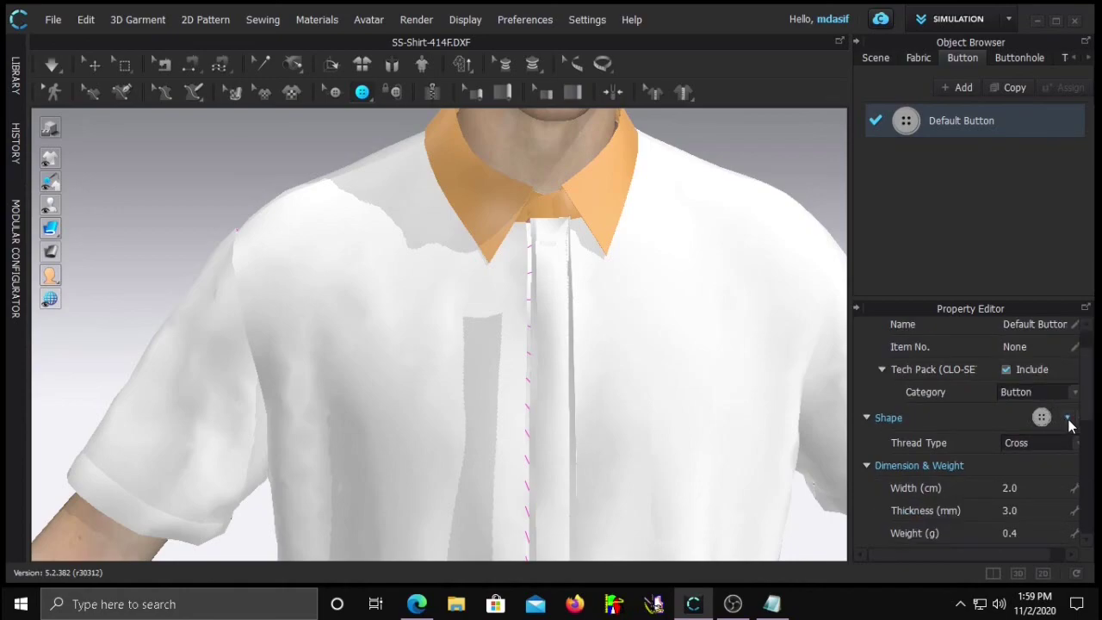
{"action": "left_click", "coordinate": [1062, 416]}
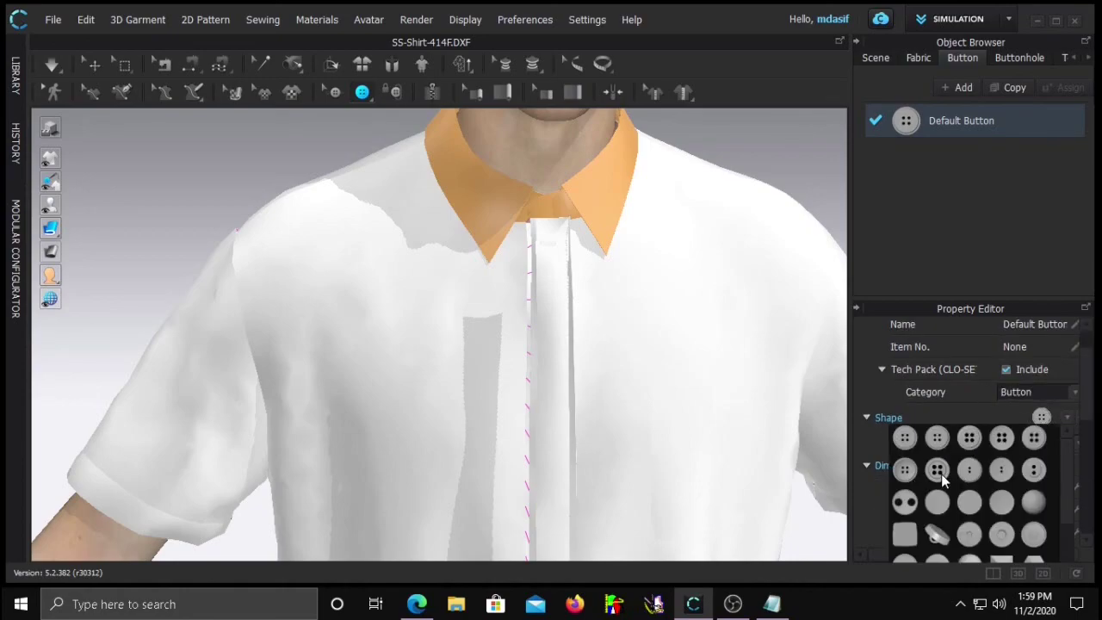
{"action": "left_click", "coordinate": [939, 472]}
{"action": "scroll", "coordinate": [1021, 429], "scroll_direction": "down", "scroll_amount": 2}
{"action": "double_click", "coordinate": [1010, 439]}
{"action": "type", "text": "1.2"}
{"action": "key", "text": "Return"}
Set the Default Button's material type to Plastic and its color to Gray 1
{"action": "scroll", "coordinate": [1016, 473], "scroll_direction": "down", "scroll_amount": 4}
{"action": "left_click", "coordinate": [1064, 415]}
{"action": "left_click", "coordinate": [1032, 592]}
{"action": "scroll", "coordinate": [984, 452], "scroll_direction": "down", "scroll_amount": 2}
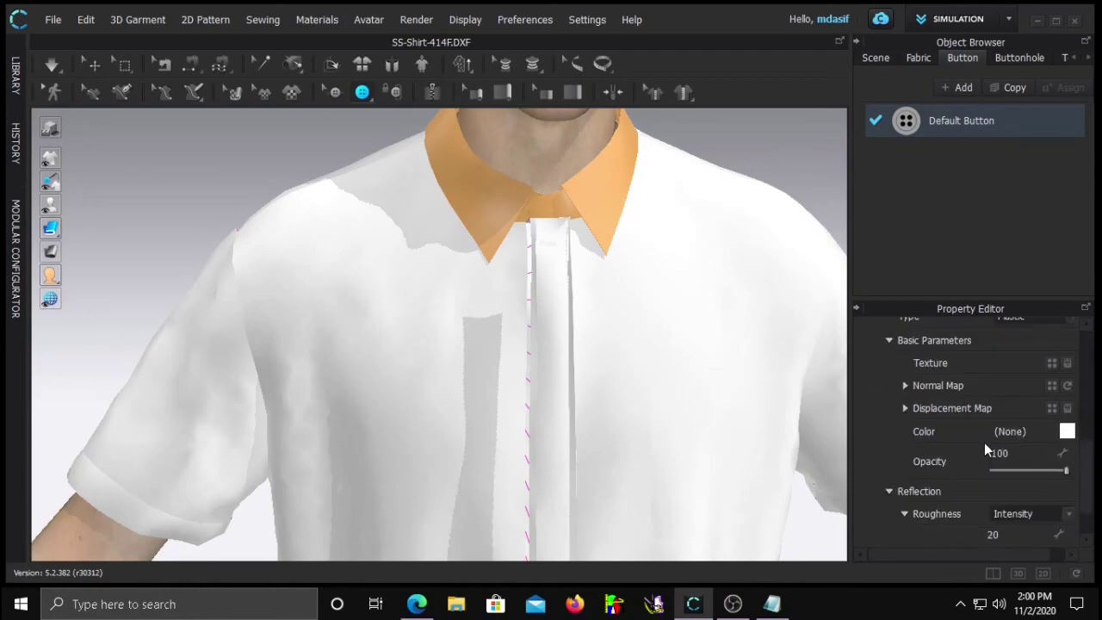
{"action": "scroll", "coordinate": [981, 449], "scroll_direction": "up", "scroll_amount": 2}
{"action": "scroll", "coordinate": [981, 449], "scroll_direction": "down", "scroll_amount": 2}
{"action": "left_click", "coordinate": [1066, 470]}
{"action": "left_click", "coordinate": [442, 344]}
{"action": "left_click", "coordinate": [506, 482]}
{"action": "scroll", "coordinate": [947, 398], "scroll_direction": "down", "scroll_amount": 1}
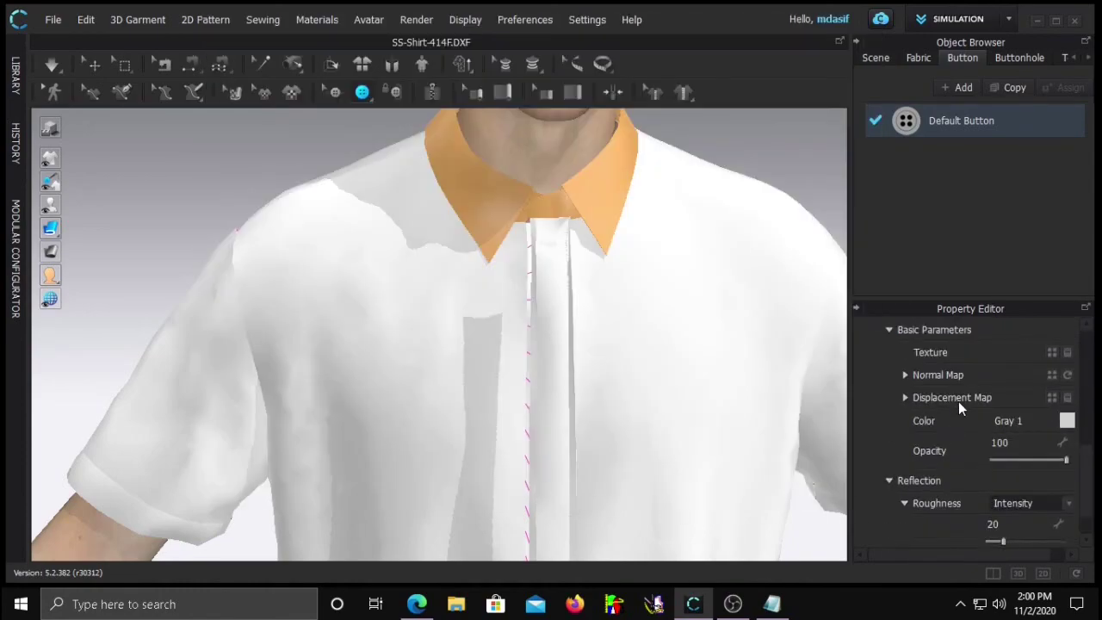
{"action": "scroll", "coordinate": [964, 430], "scroll_direction": "up", "scroll_amount": 3}
Enlarge the pattern view and move the button to 1.5 cm from the placket's left edge and 4 cm from its top
{"action": "left_click", "coordinate": [855, 41]}
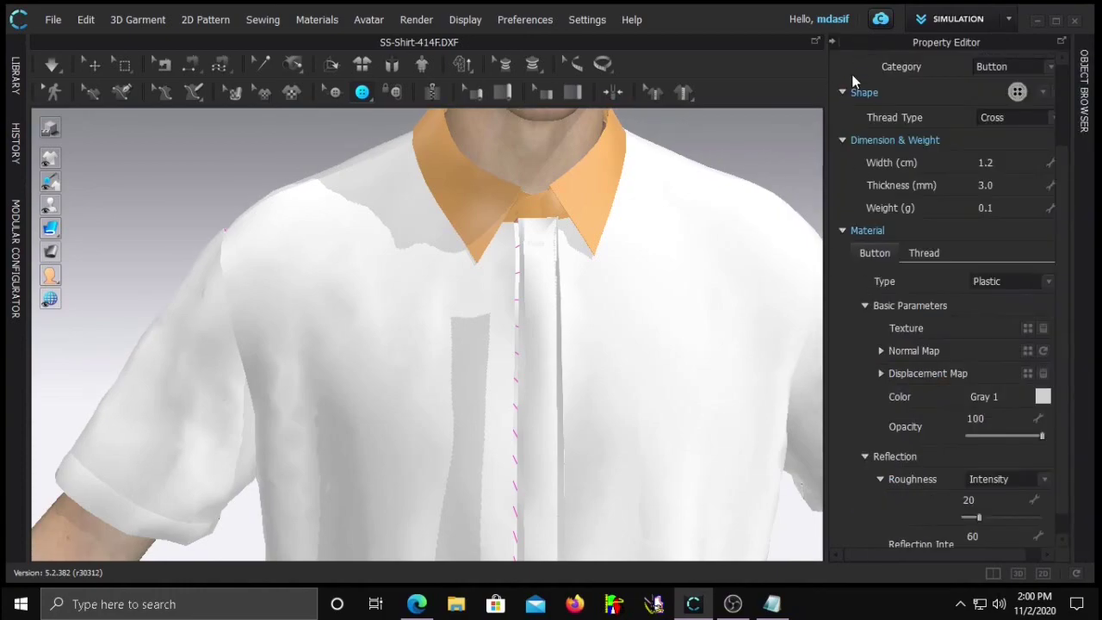
{"action": "left_click", "coordinate": [855, 40]}
{"action": "left_click", "coordinate": [1039, 571]}
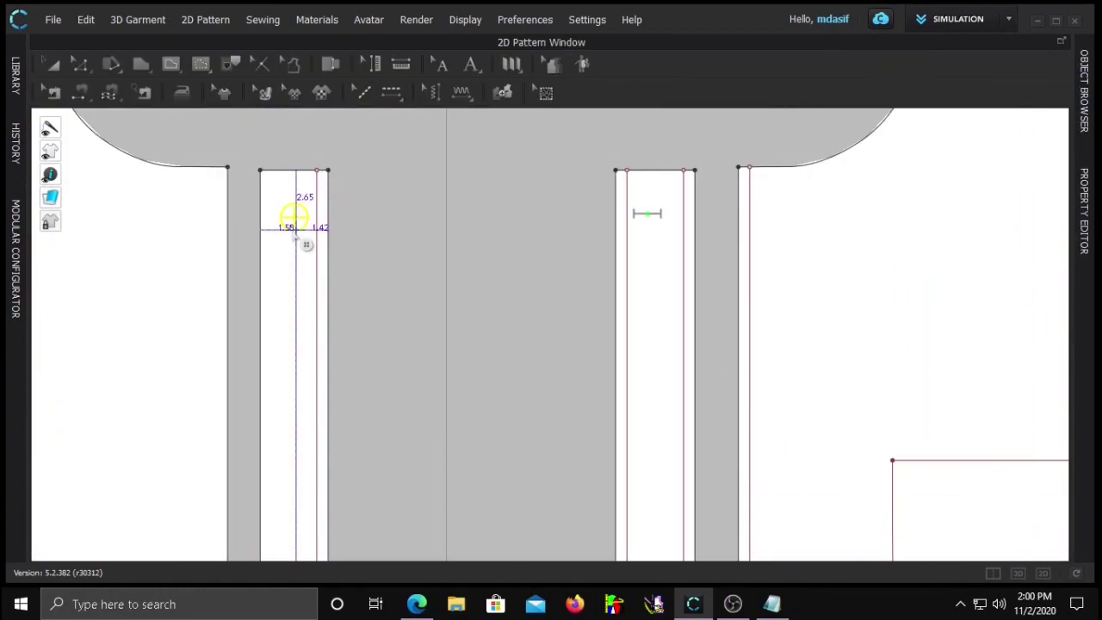
{"action": "left_click", "coordinate": [1016, 572]}
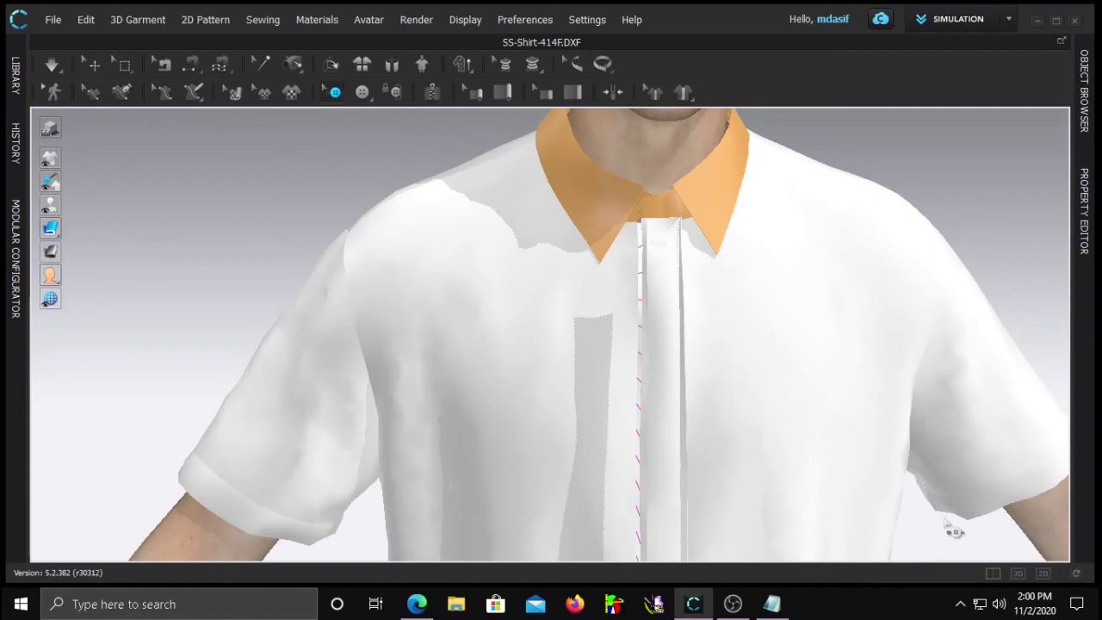
{"action": "left_click", "coordinate": [1039, 572]}
{"action": "left_click_drag", "start_coordinate": [293, 218], "coordinate": [291, 213]}
{"action": "right_click", "coordinate": [293, 217]}
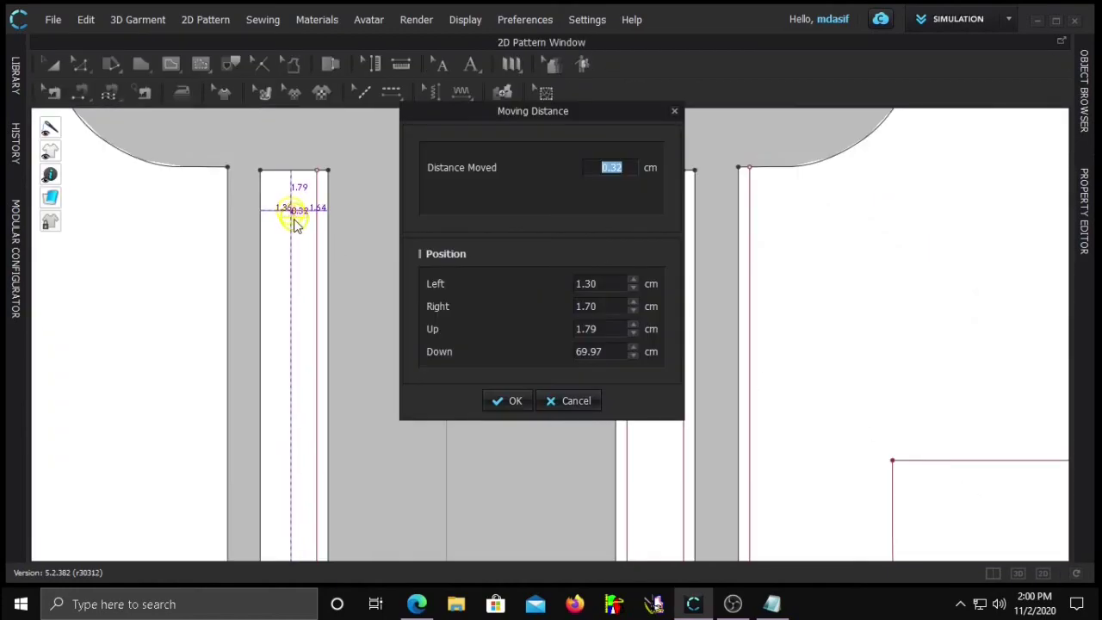
{"action": "left_click", "coordinate": [605, 285]}
{"action": "type", "text": "1.5"}
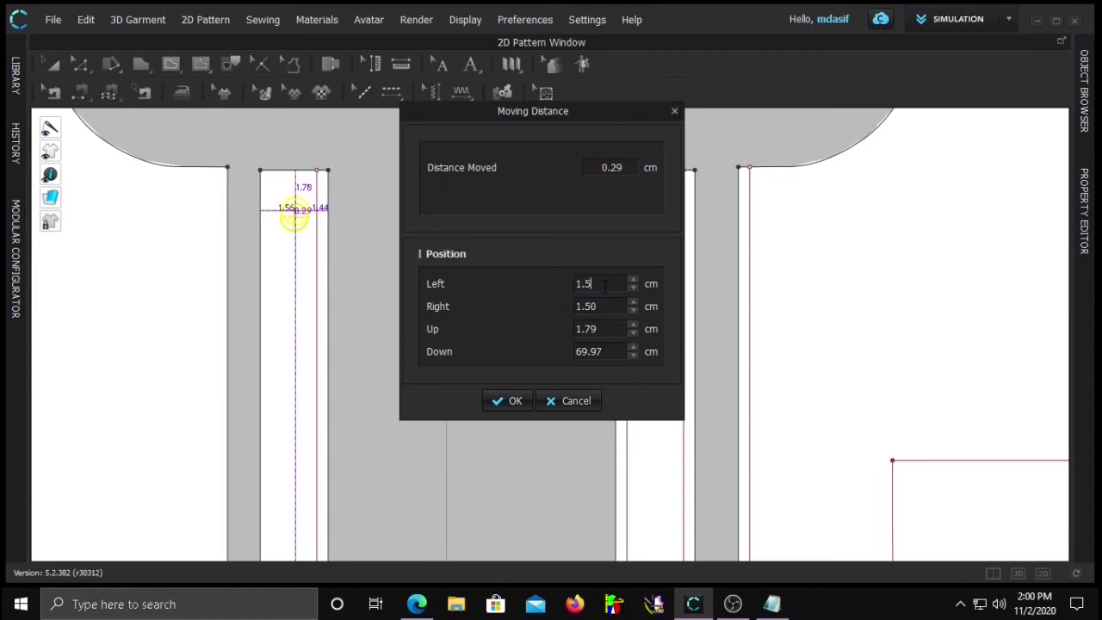
{"action": "type", "text": "4"}
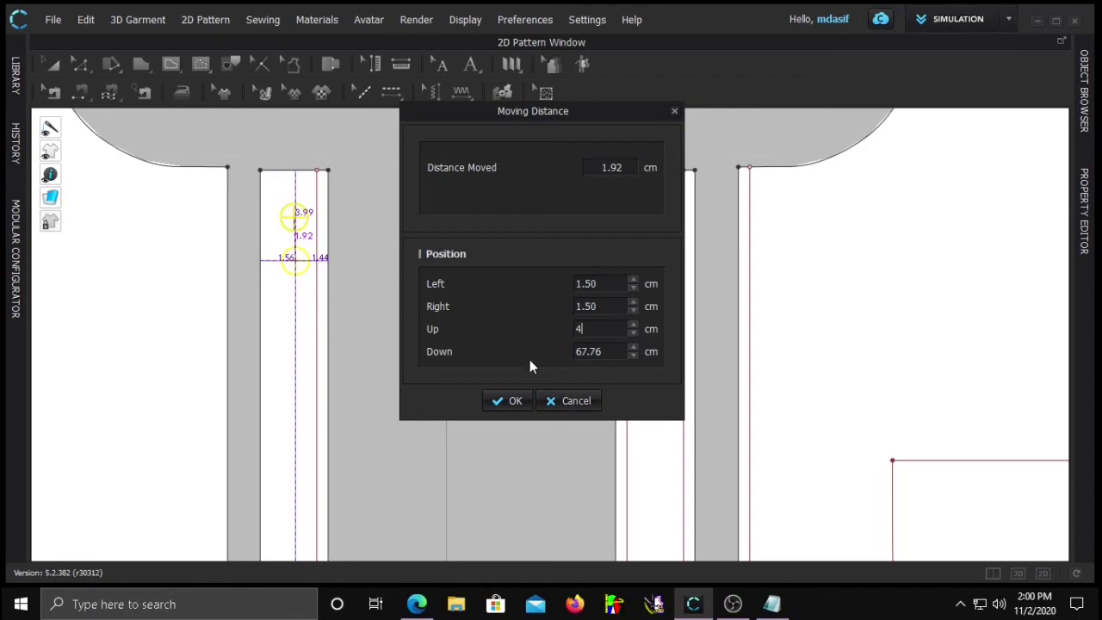
{"action": "left_click", "coordinate": [503, 404]}
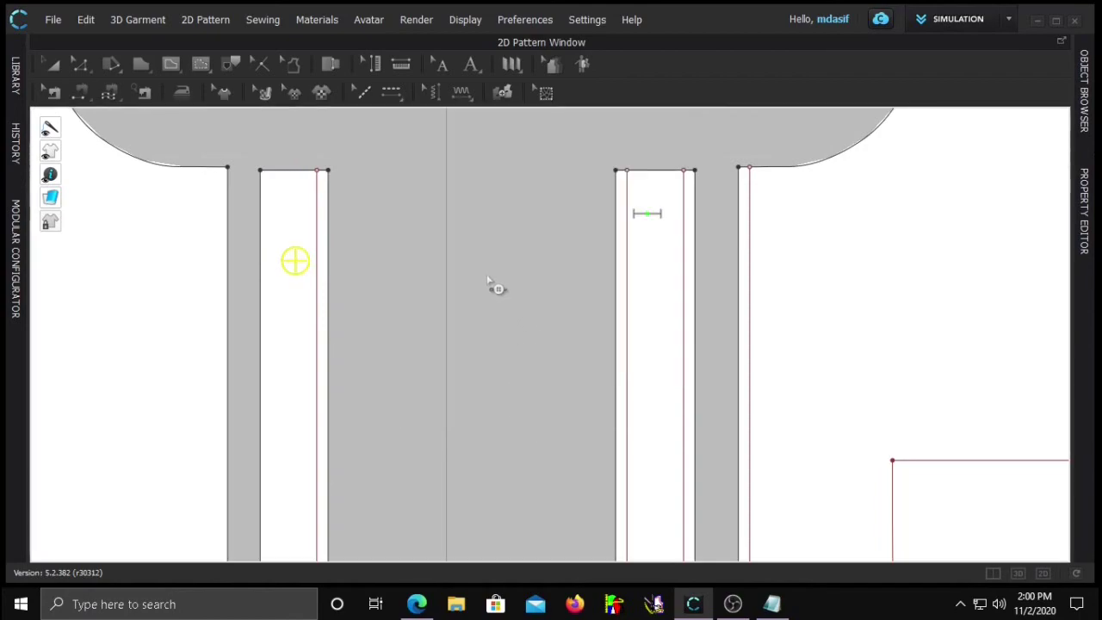
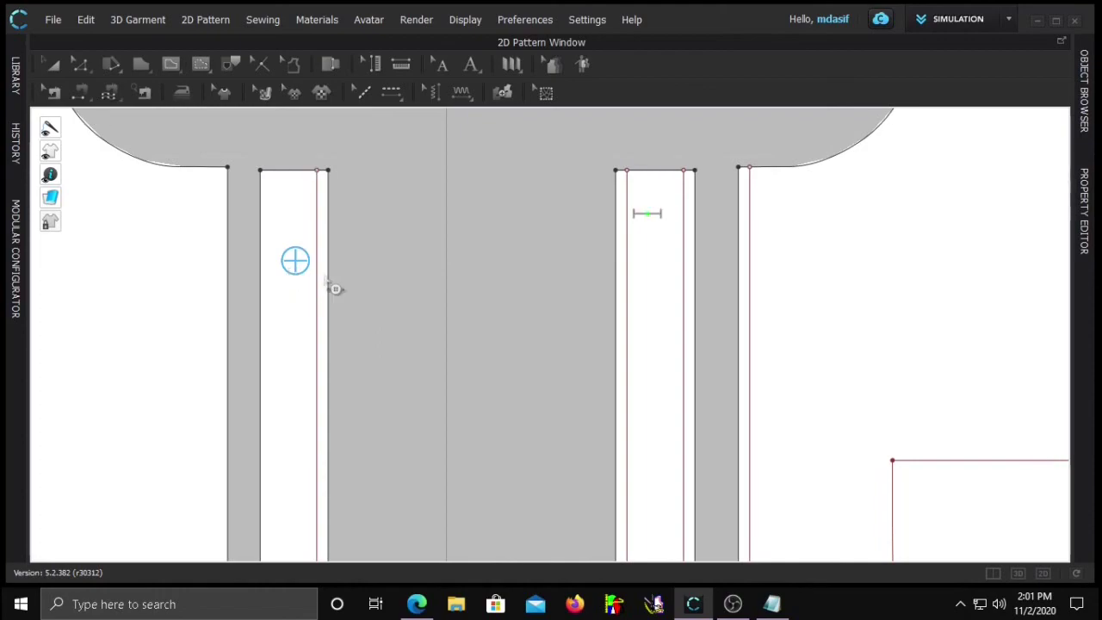
Move the buttonhole on the other placket to 2 cm from the left edge and 4 cm from the top
{"action": "left_click_drag", "start_coordinate": [647, 215], "coordinate": [658, 216]}
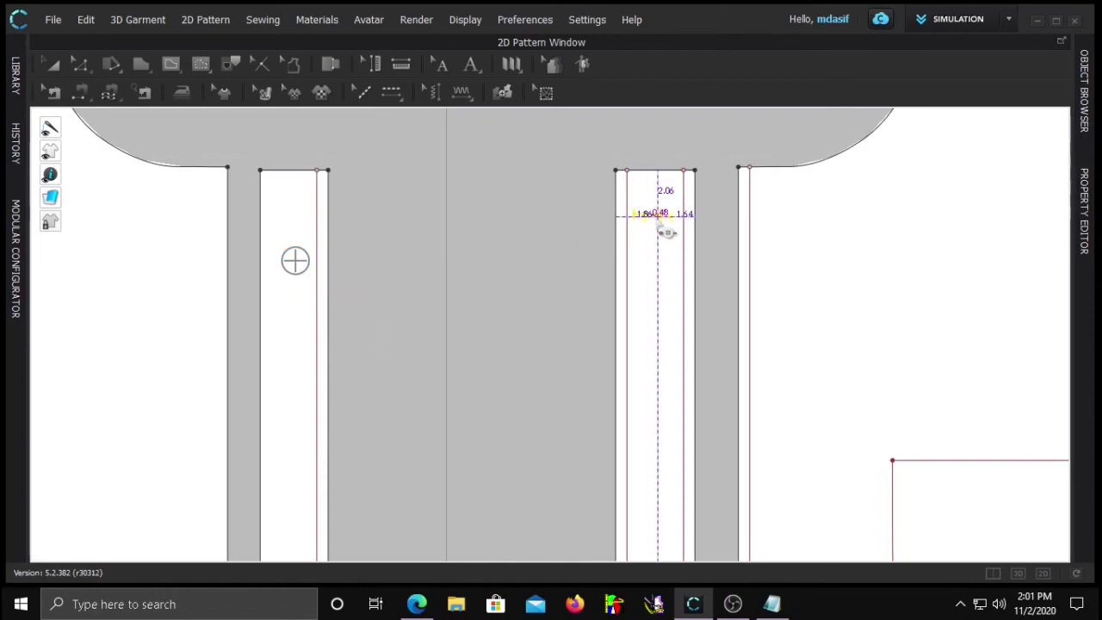
{"action": "right_click", "coordinate": [657, 216]}
{"action": "double_click", "coordinate": [430, 297]}
{"action": "type", "text": "2"}
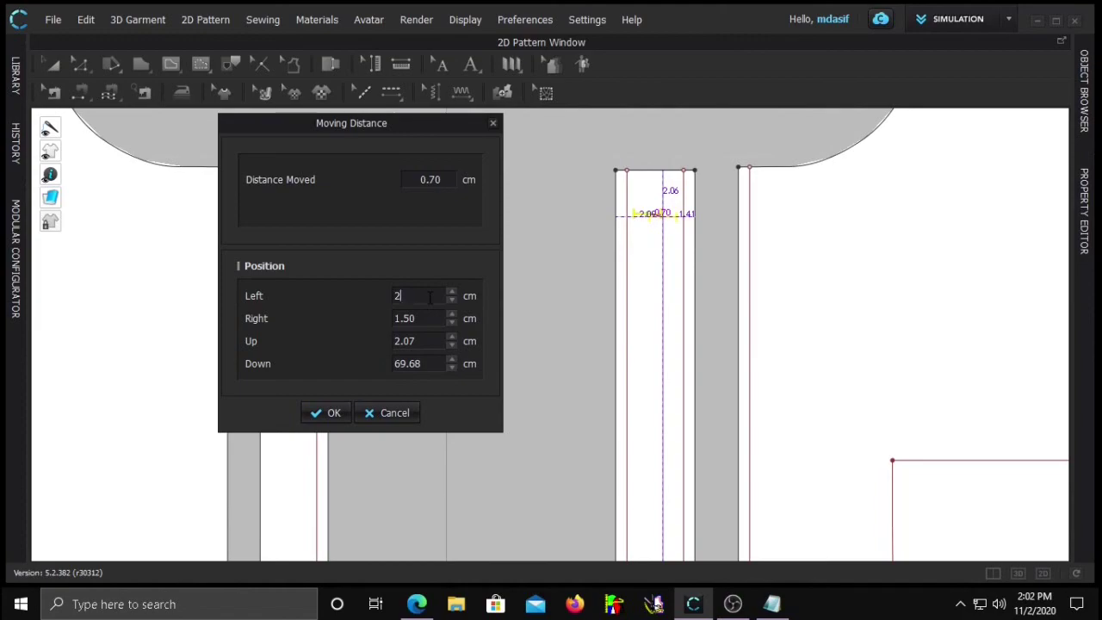
{"action": "type", "text": "4"}
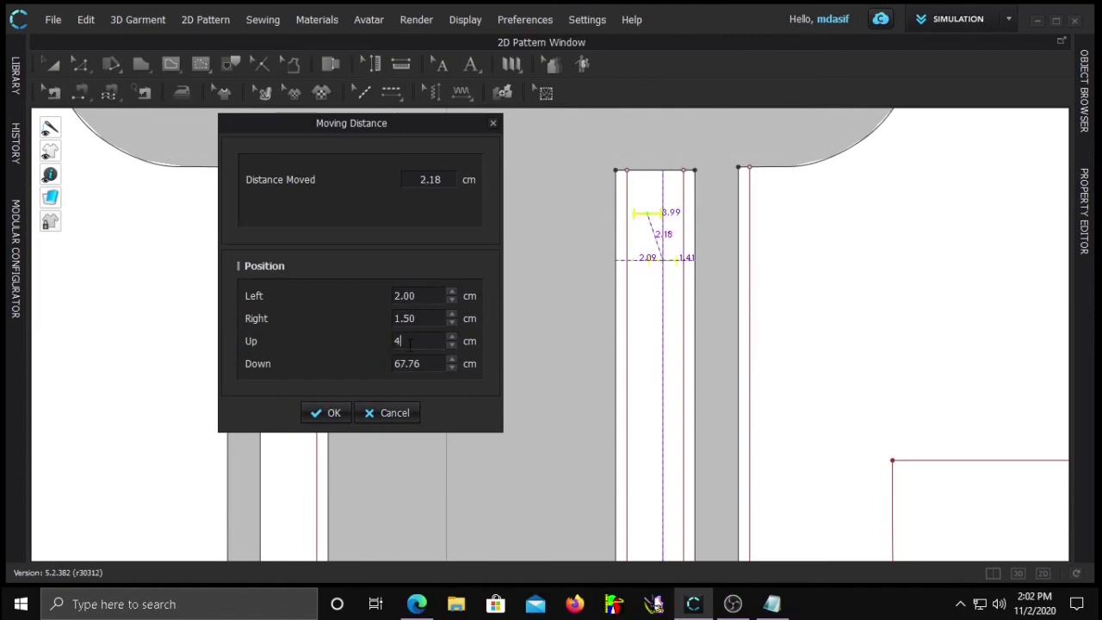
{"action": "key", "text": "Return"}
Reposition the buttonhole 1.75 cm from the placket's left edge
{"action": "right_click_drag", "start_coordinate": [588, 274], "coordinate": [401, 258]}
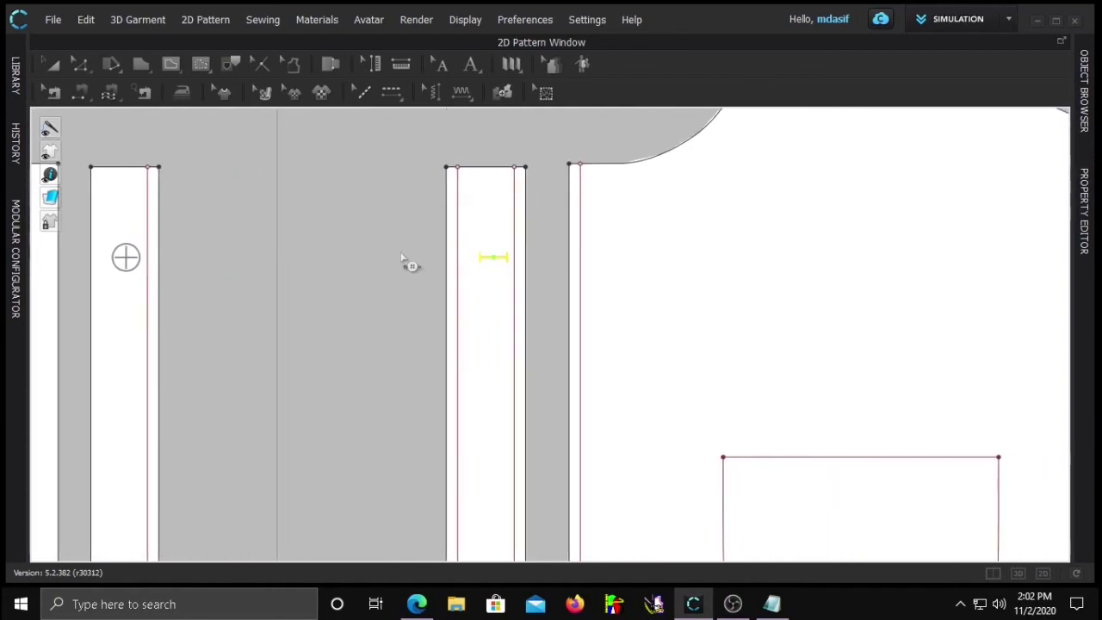
{"action": "left_click_drag", "start_coordinate": [508, 266], "coordinate": [493, 263]}
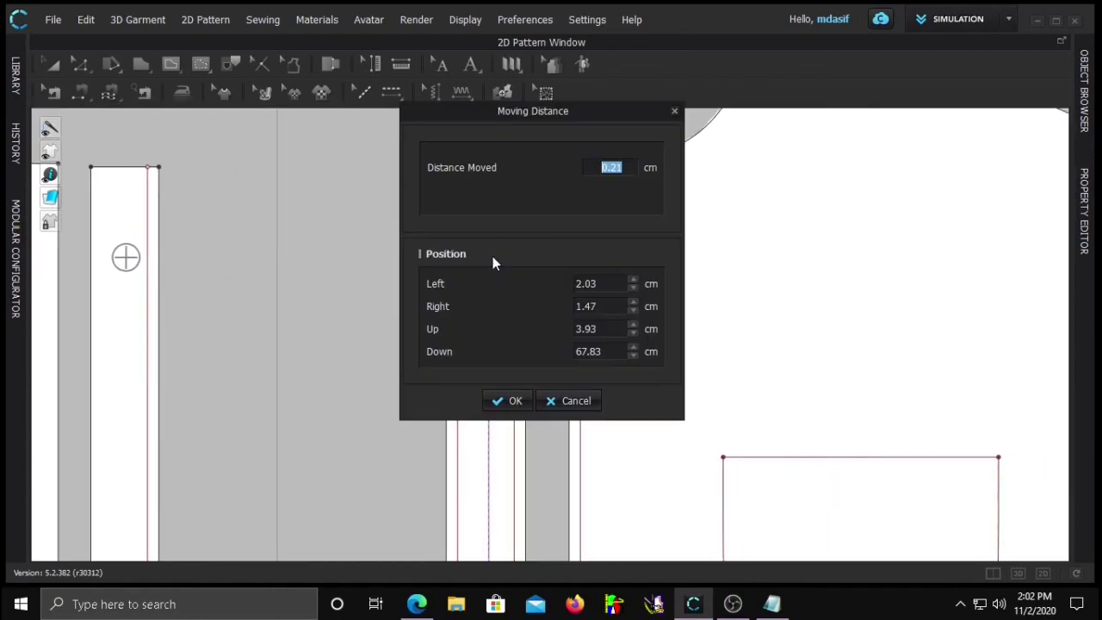
{"action": "double_click", "coordinate": [607, 283]}
{"action": "type", "text": "1.75"}
{"action": "key", "text": "Return"}
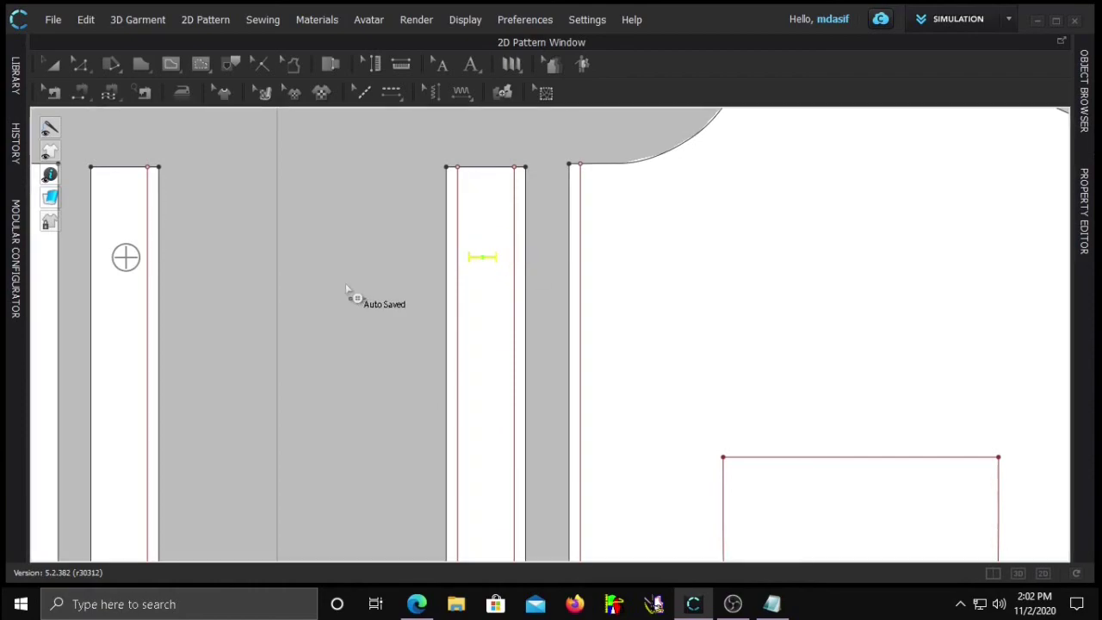
Rotate the buttonhole on the front placket to a vertical orientation
{"action": "scroll", "coordinate": [413, 280], "scroll_direction": "down", "scroll_amount": 1}
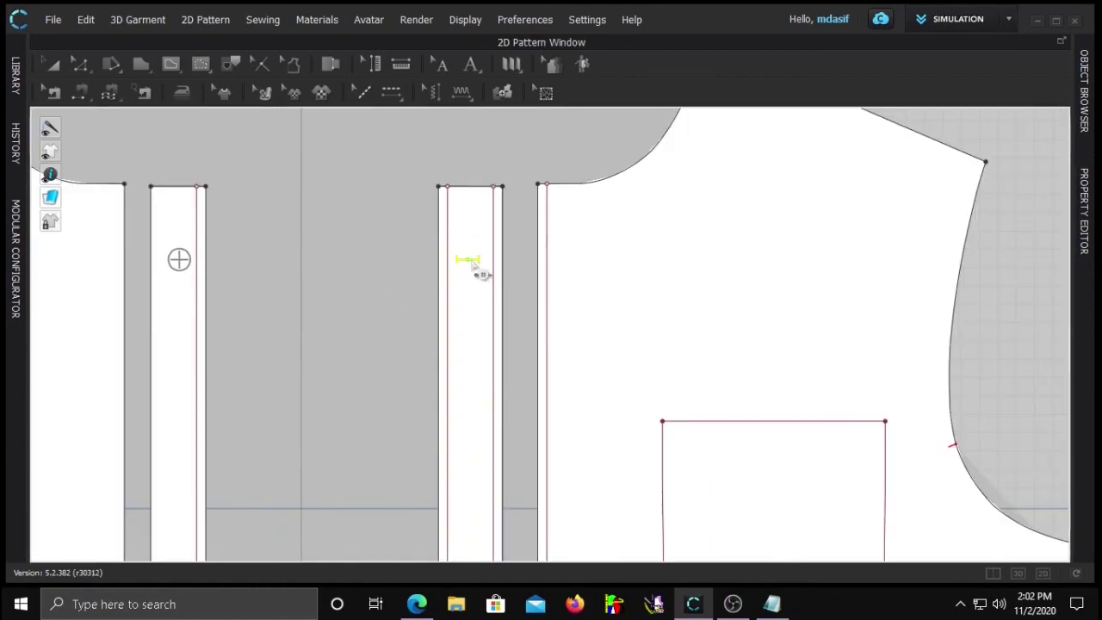
{"action": "left_click", "coordinate": [1085, 185]}
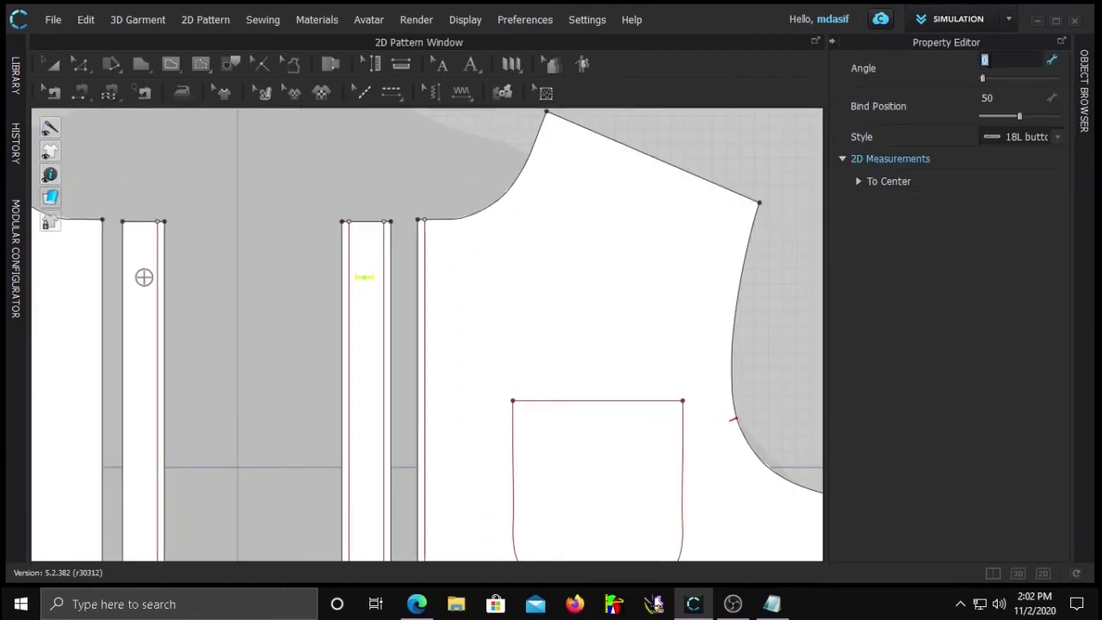
{"action": "key", "text": "Return"}
{"action": "left_click", "coordinate": [310, 270]}
{"action": "left_click", "coordinate": [832, 41]}
Paste 10 copies of the vertical buttonhole straight down the placket at a 6 cm interval
{"action": "scroll", "coordinate": [416, 258], "scroll_direction": "down", "scroll_amount": 3}
{"action": "middle_click_drag", "start_coordinate": [400, 310], "coordinate": [399, 234]}
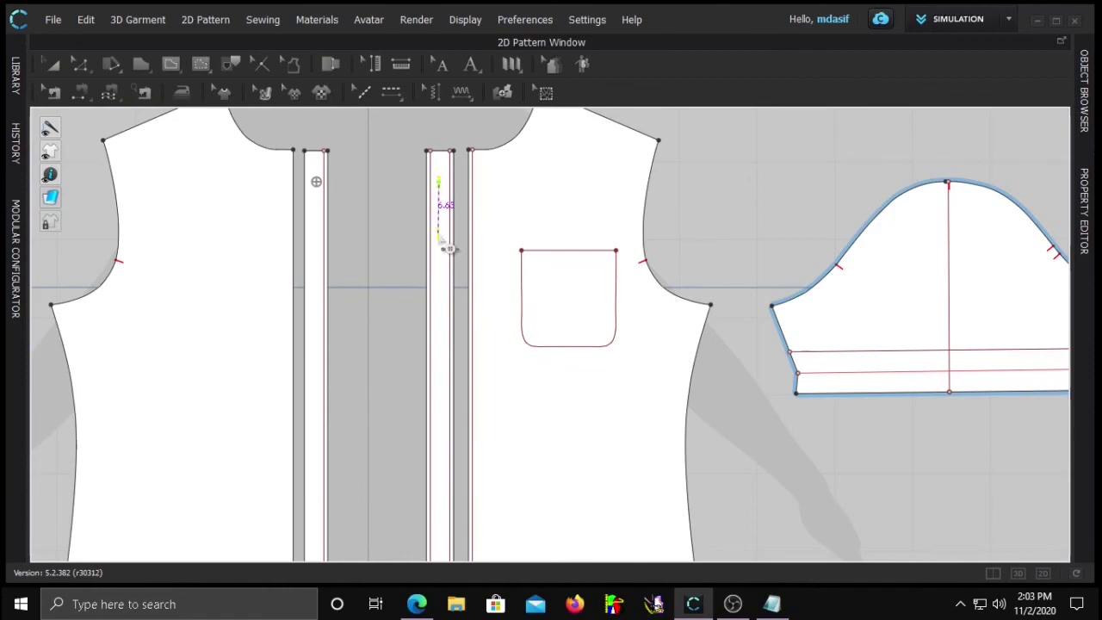
{"action": "scroll", "coordinate": [447, 220], "scroll_direction": "down", "scroll_amount": 2}
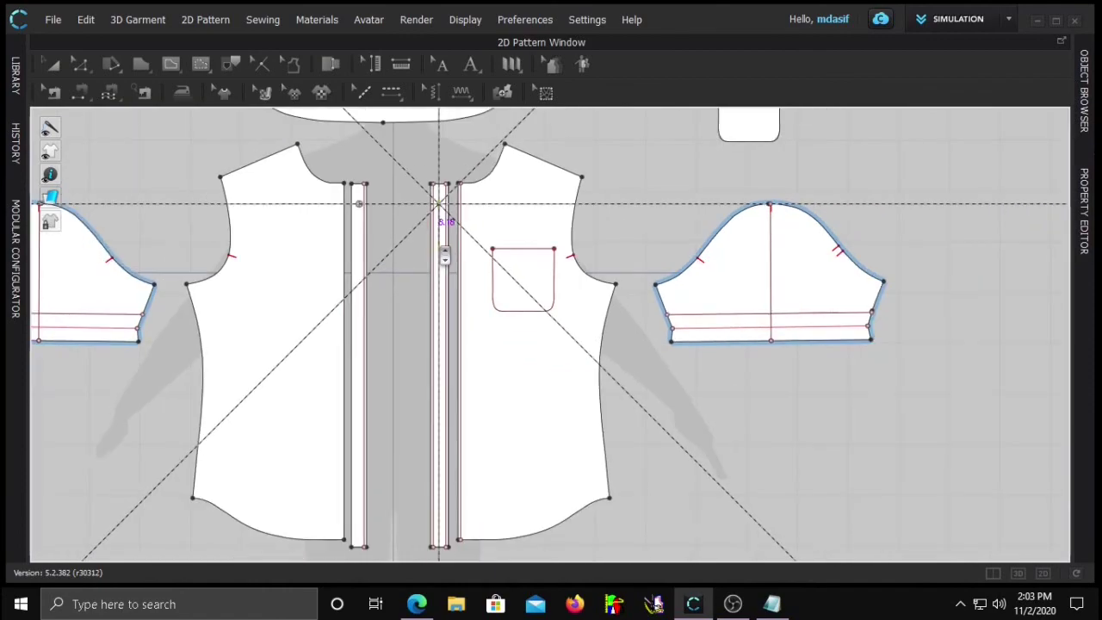
{"action": "left_click", "coordinate": [447, 216]}
{"action": "left_click_drag", "start_coordinate": [591, 121], "coordinate": [265, 147]}
{"action": "type", "text": "7"}
{"action": "key", "text": "Tab"}
{"action": "type", "text": "6"}
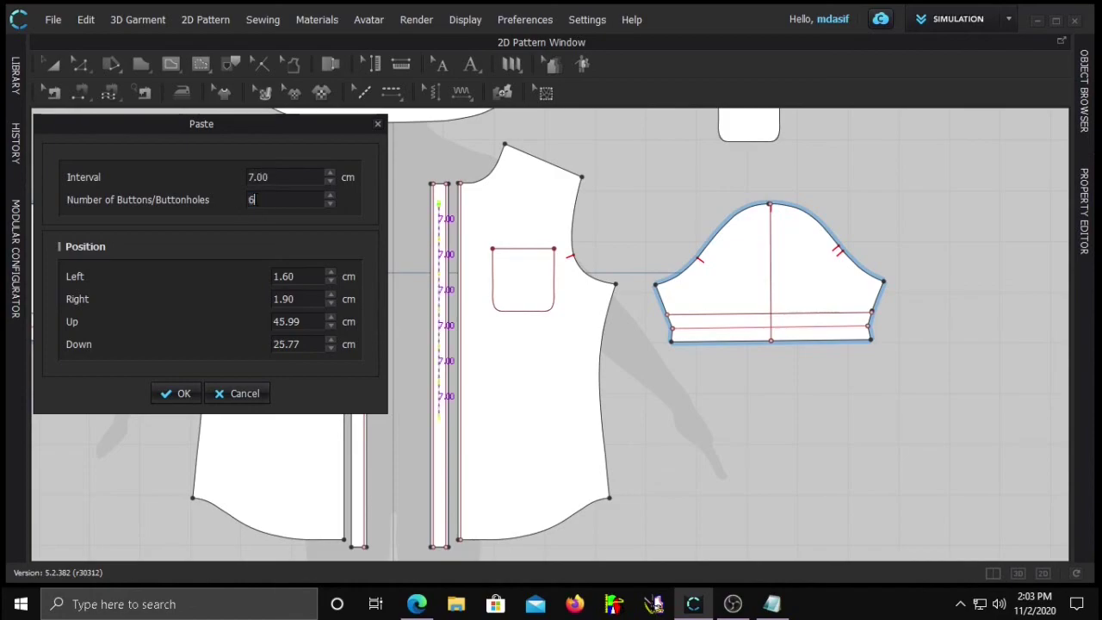
{"action": "type", "text": "6"}
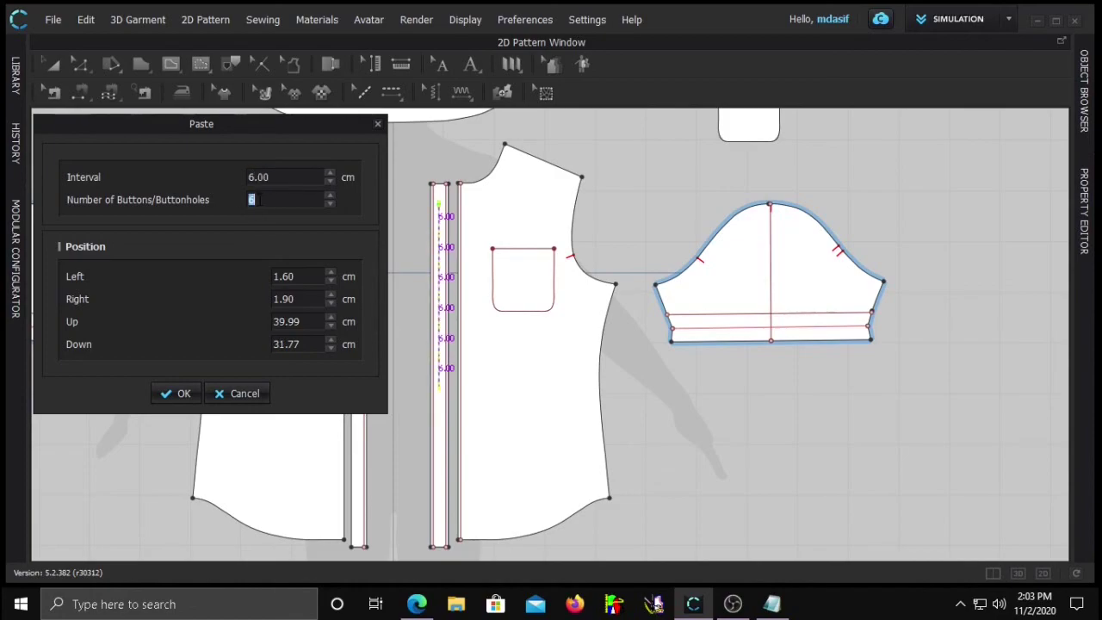
{"action": "type", "text": "10"}
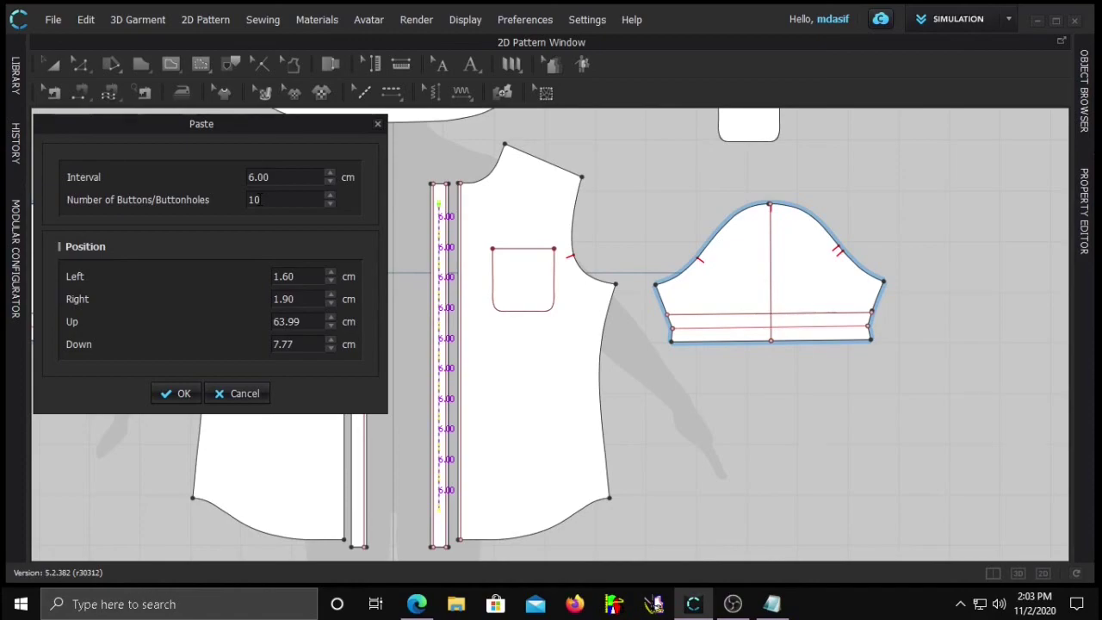
{"action": "left_click", "coordinate": [174, 393]}
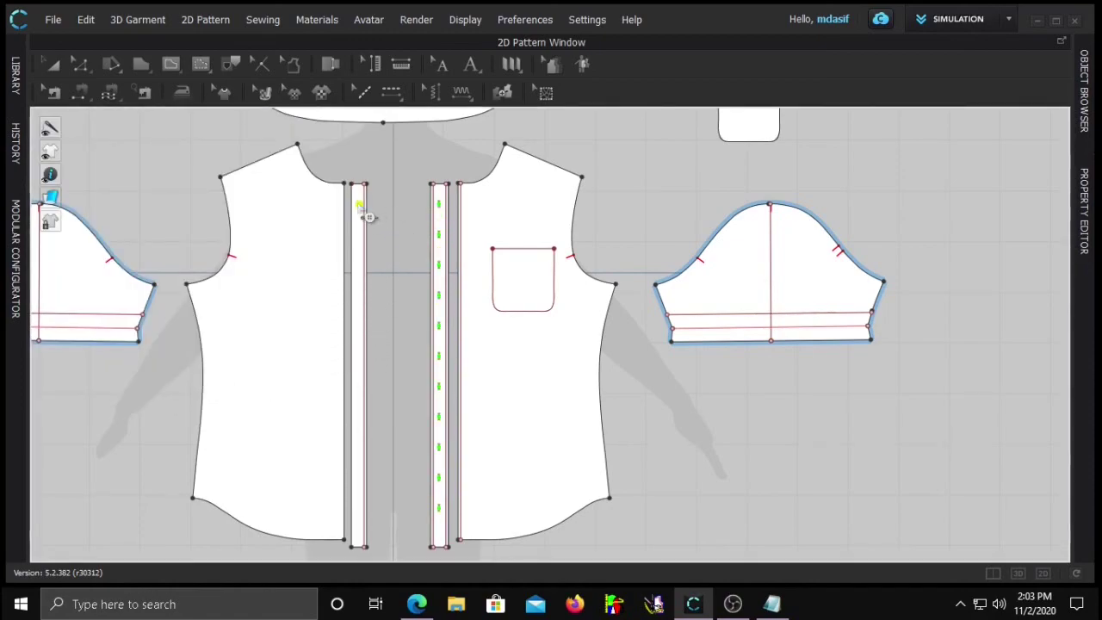
Paste 10 copies of the button straight down the opposite placket at a 6 cm interval
{"action": "key", "text": "ctrl+v"}
{"action": "left_click", "coordinate": [359, 207]}
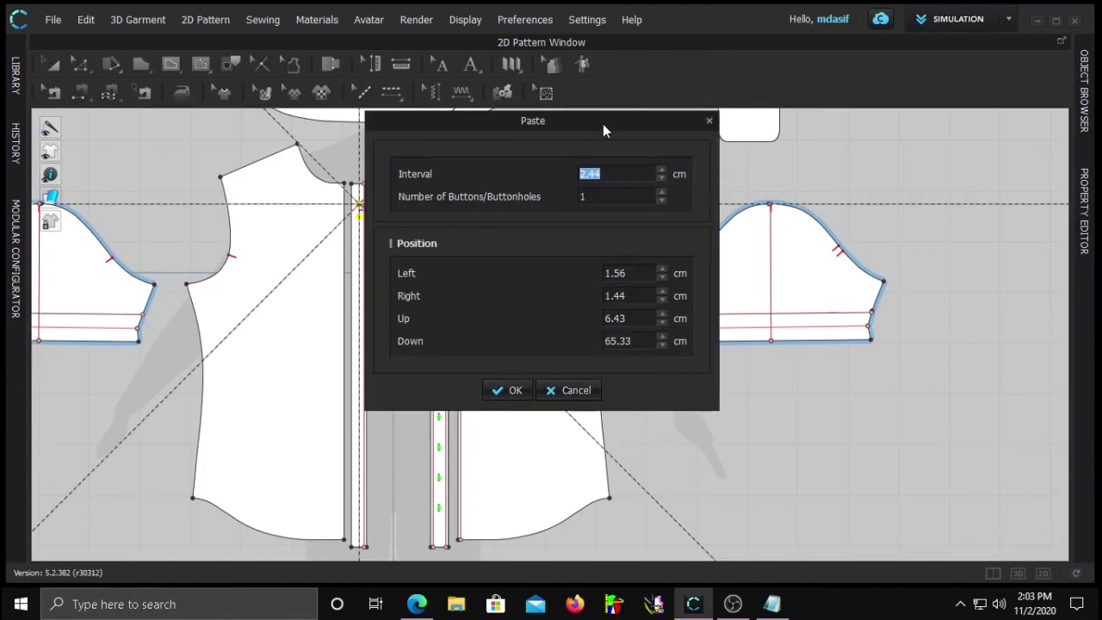
{"action": "type", "text": "6"}
{"action": "key", "text": "Tab"}
{"action": "type", "text": "10"}
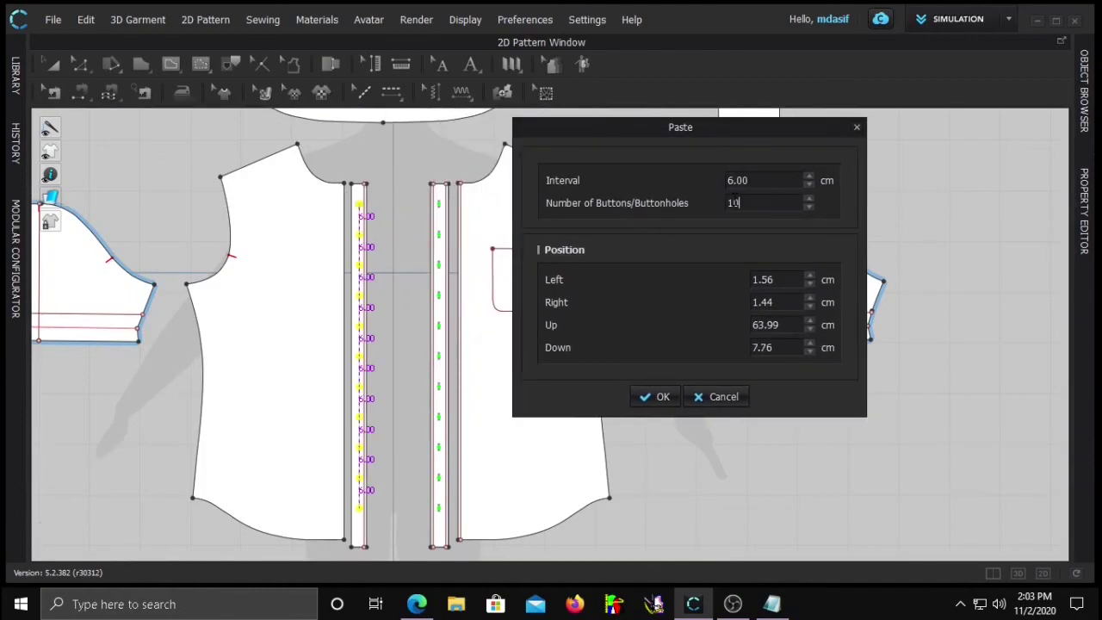
{"action": "key", "text": "Return"}
Copy the placket's top buttonhole onto the left end of the collar stand
{"action": "key", "text": "z"}
{"action": "scroll", "coordinate": [405, 302], "scroll_direction": "down", "scroll_amount": 4}
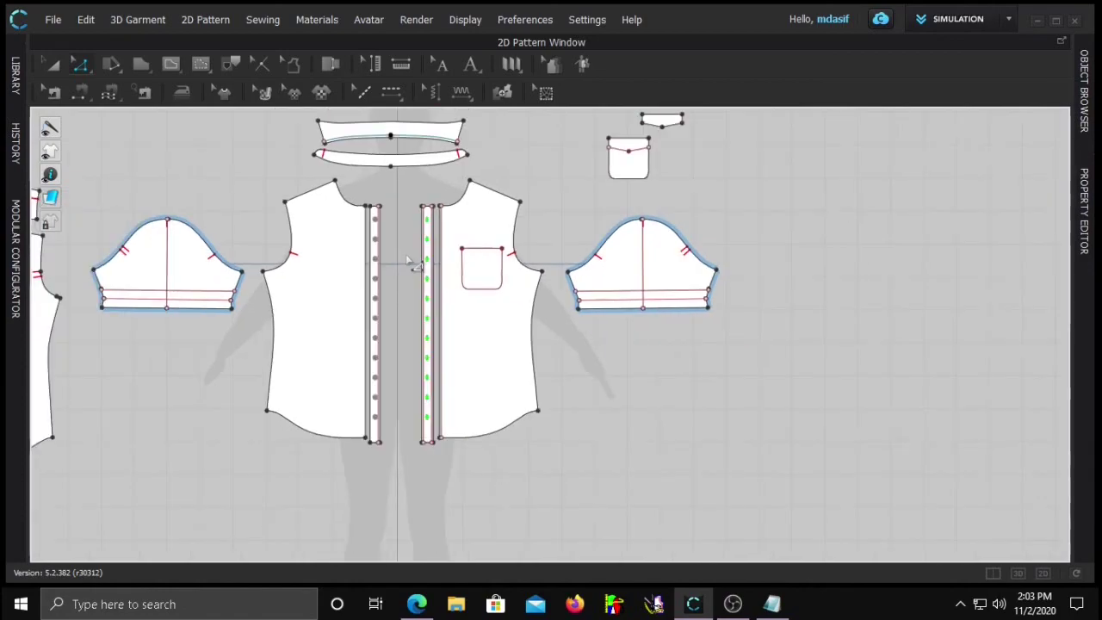
{"action": "middle_click_drag", "start_coordinate": [549, 507], "coordinate": [560, 454]}
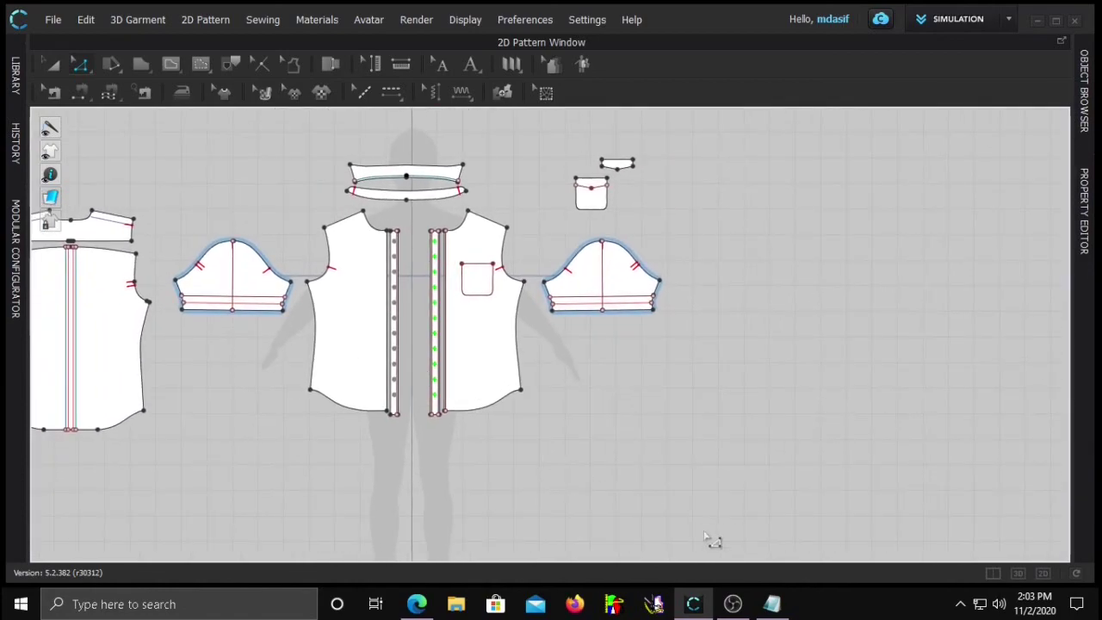
{"action": "scroll", "coordinate": [487, 398], "scroll_direction": "down", "scroll_amount": 3}
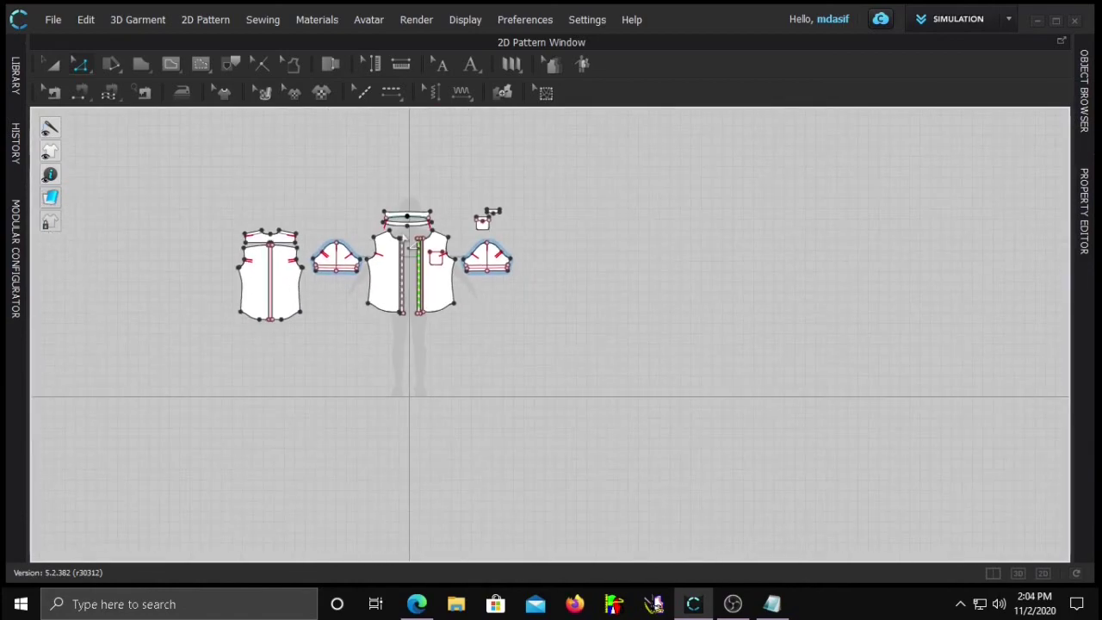
{"action": "scroll", "coordinate": [534, 386], "scroll_direction": "up", "scroll_amount": 7}
{"action": "left_click", "coordinate": [534, 380]}
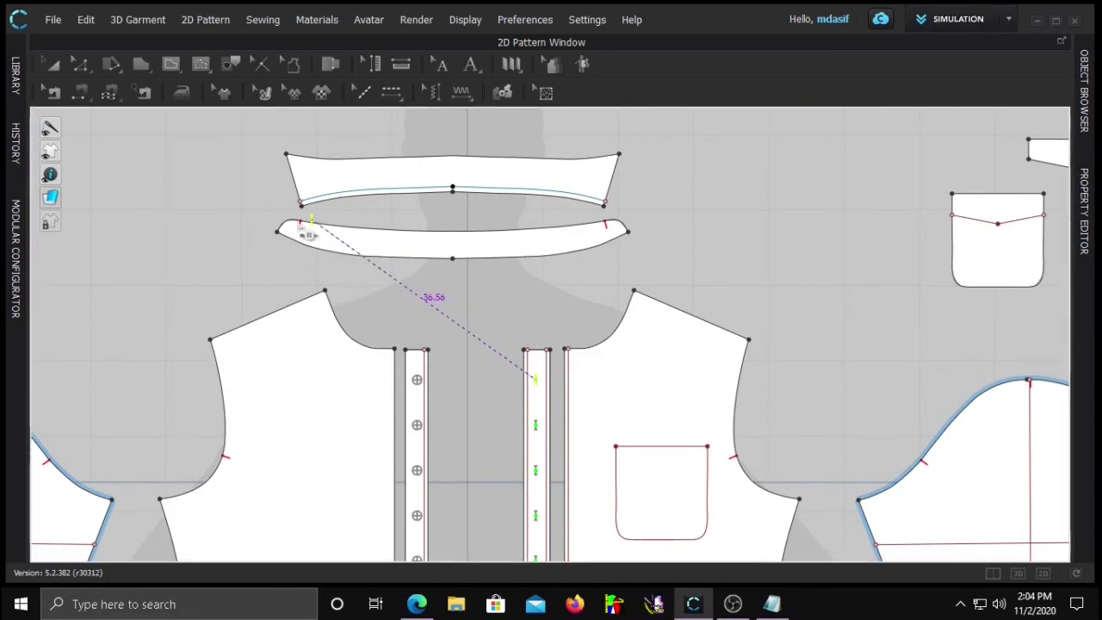
{"action": "left_click", "coordinate": [293, 231]}
{"action": "scroll", "coordinate": [266, 209], "scroll_direction": "up", "scroll_amount": 5}
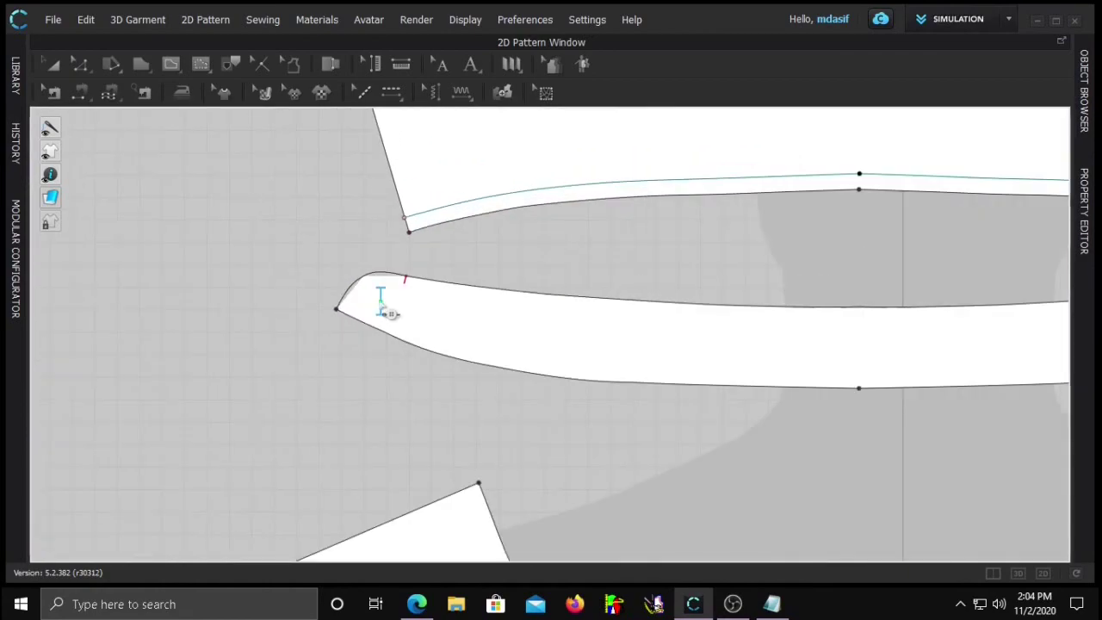
Set the collar stand buttonhole's angle to 165
{"action": "left_click", "coordinate": [1086, 229]}
{"action": "left_click", "coordinate": [1007, 59]}
{"action": "type", "text": "1"}
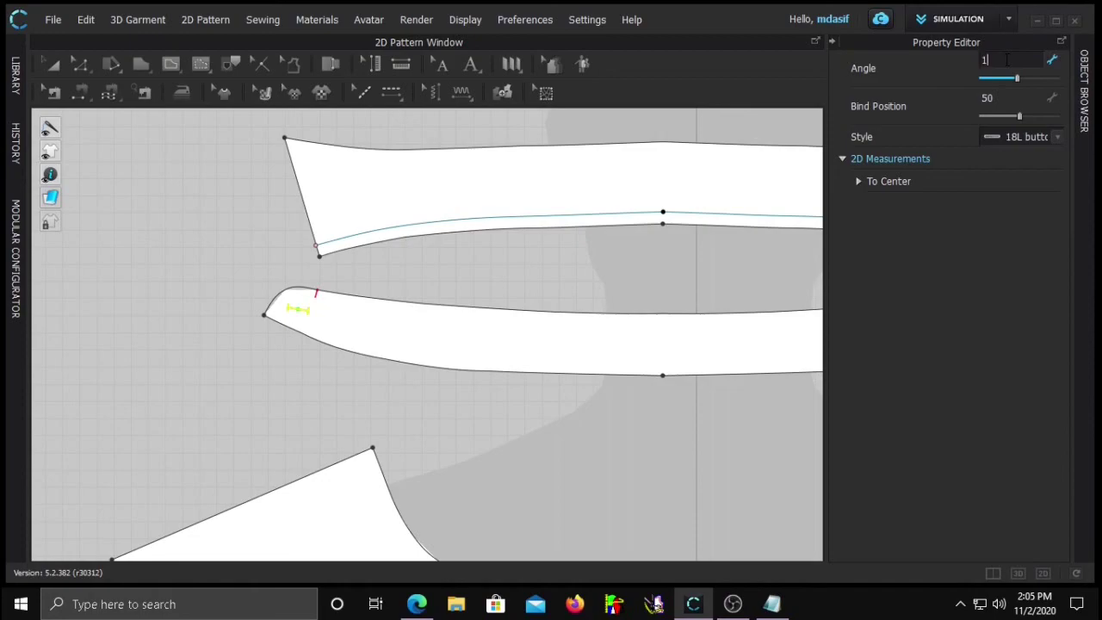
{"action": "type", "text": "65"}
{"action": "key", "text": "Return"}
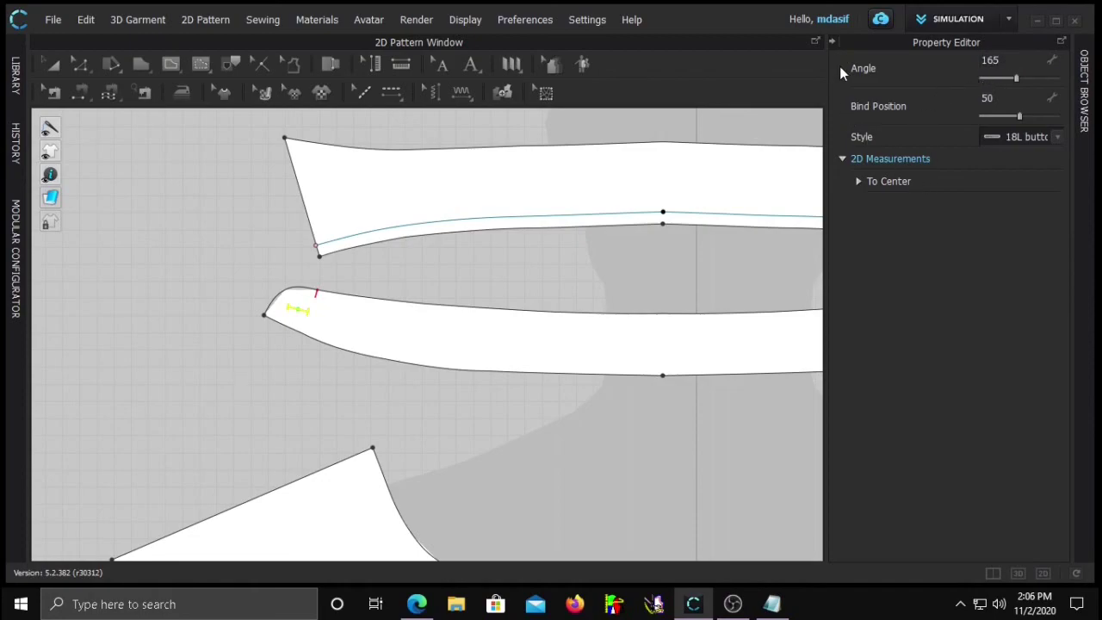
{"action": "left_click", "coordinate": [831, 41]}
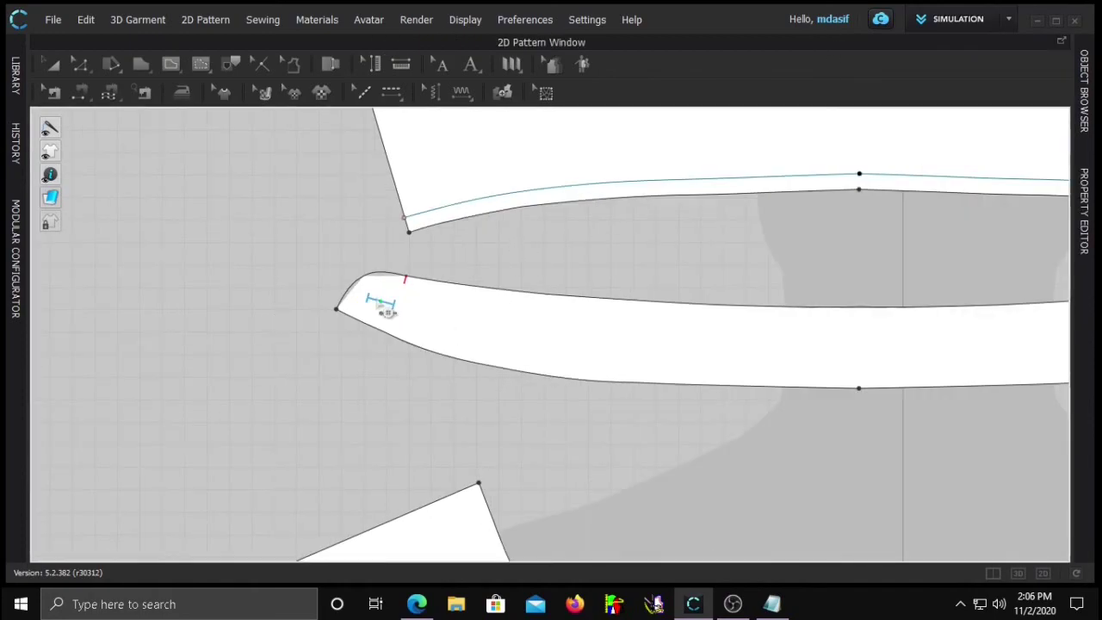
Copy the placket's top button onto the right end of the collar stand, opposite the buttonhole
{"action": "scroll", "coordinate": [798, 344], "scroll_direction": "down", "scroll_amount": 4}
{"action": "left_click", "coordinate": [783, 492]}
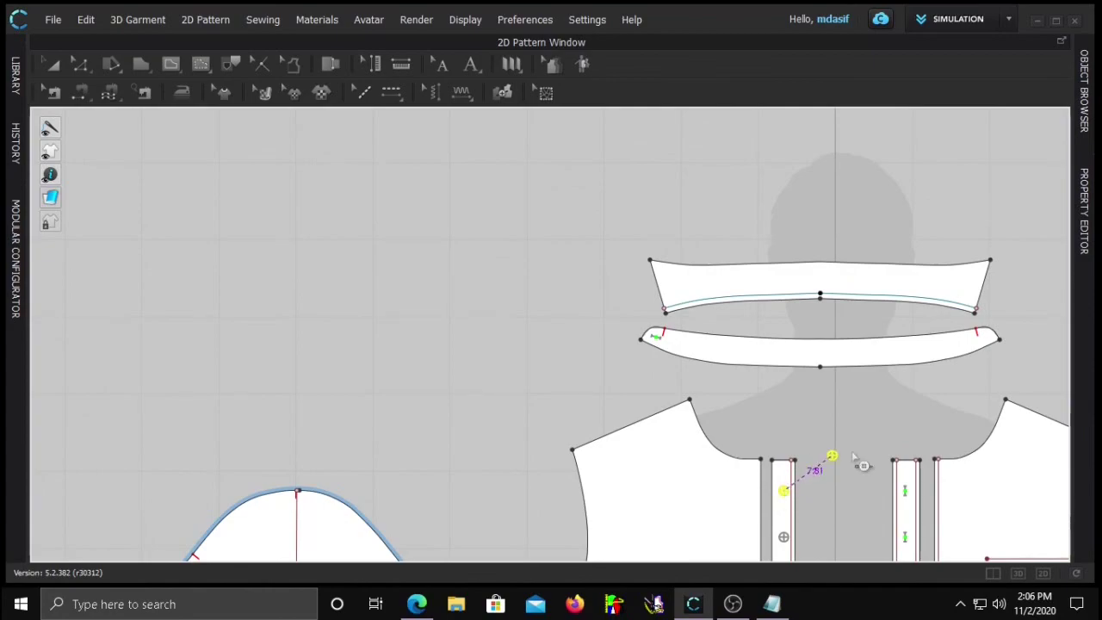
{"action": "scroll", "coordinate": [989, 339], "scroll_direction": "up", "scroll_amount": 5}
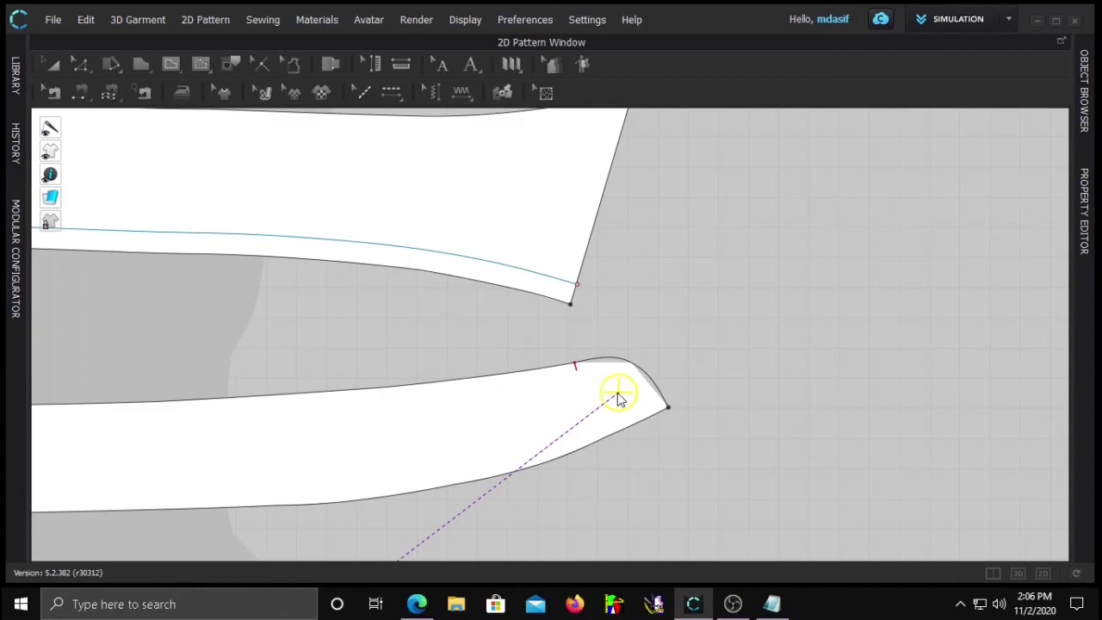
{"action": "left_click", "coordinate": [618, 396]}
{"action": "scroll", "coordinate": [615, 400], "scroll_direction": "down", "scroll_amount": 4}
{"action": "scroll", "coordinate": [464, 431], "scroll_direction": "up", "scroll_amount": 2}
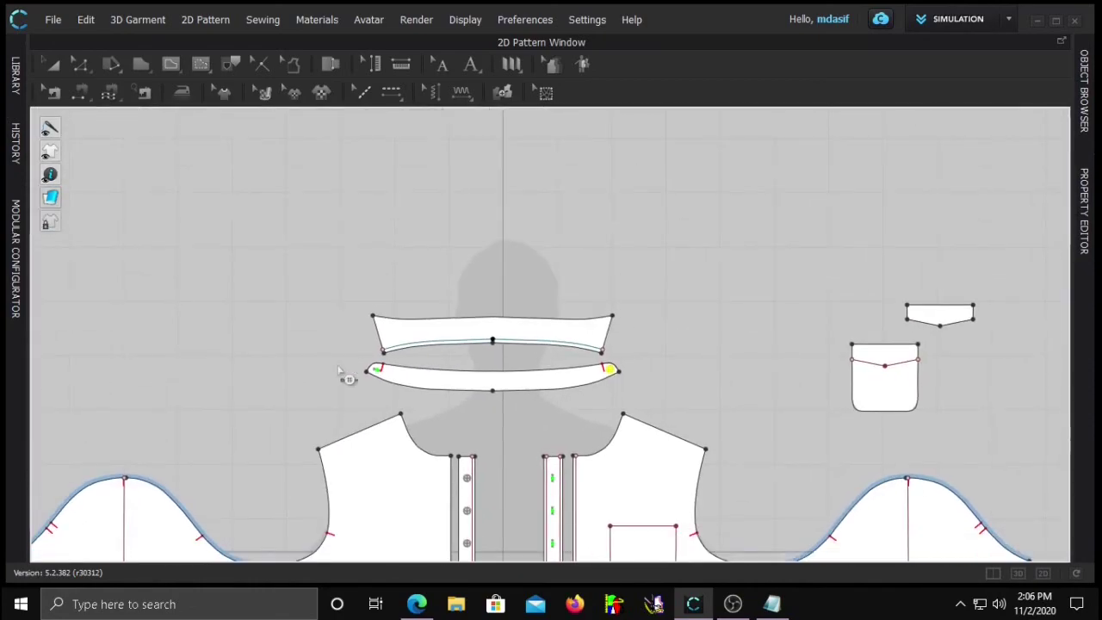
{"action": "scroll", "coordinate": [938, 396], "scroll_direction": "up", "scroll_amount": 2}
{"action": "scroll", "coordinate": [211, 370], "scroll_direction": "up", "scroll_amount": 3}
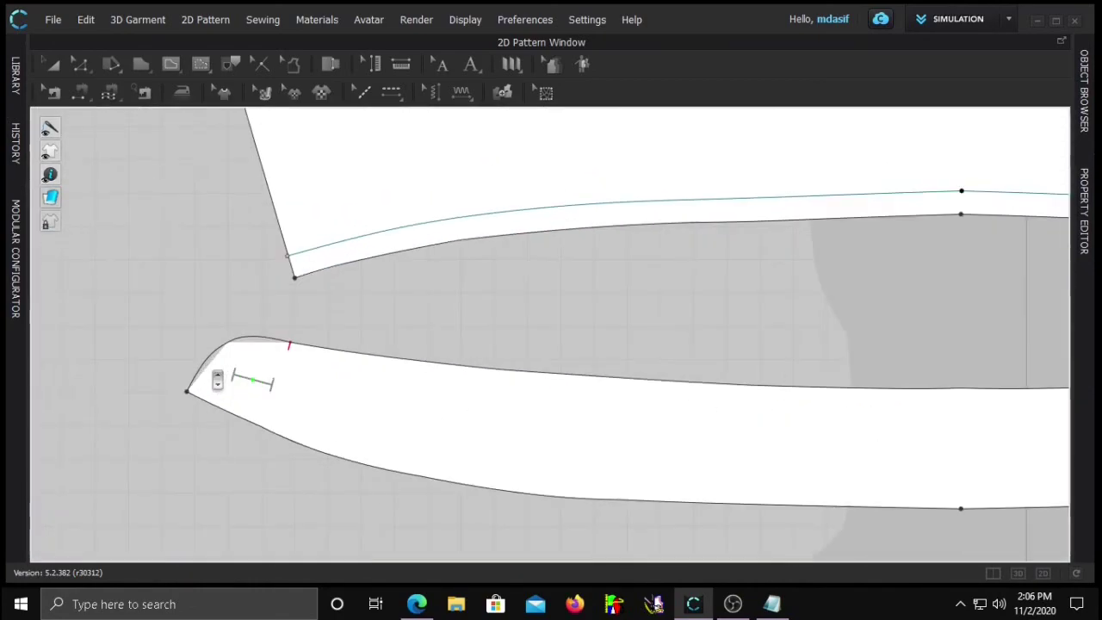
{"action": "scroll", "coordinate": [431, 456], "scroll_direction": "down", "scroll_amount": 3}
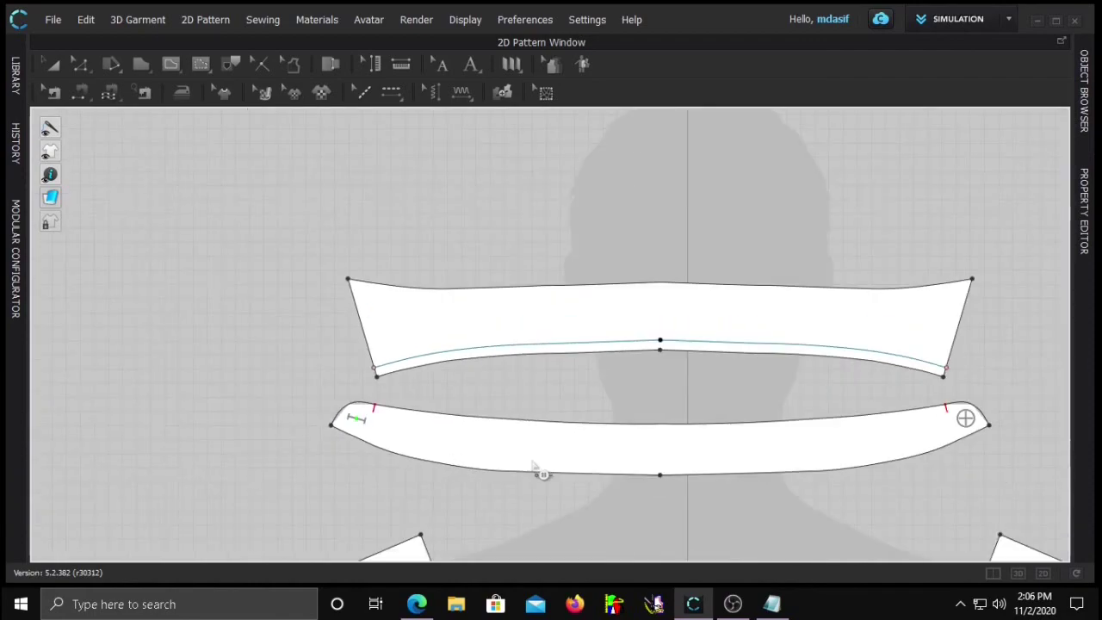
Fasten all the buttons on the front placket to the matching buttonholes on the opposite placket
{"action": "scroll", "coordinate": [587, 477], "scroll_direction": "down", "scroll_amount": 4}
{"action": "scroll", "coordinate": [628, 521], "scroll_direction": "down", "scroll_amount": 3}
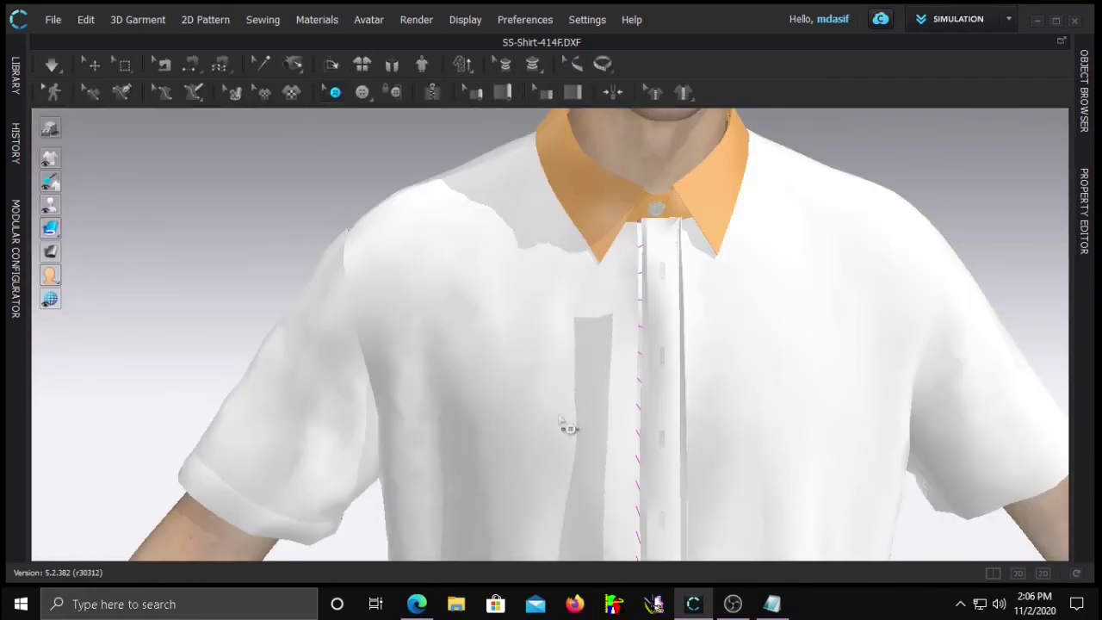
{"action": "left_click", "coordinate": [389, 94]}
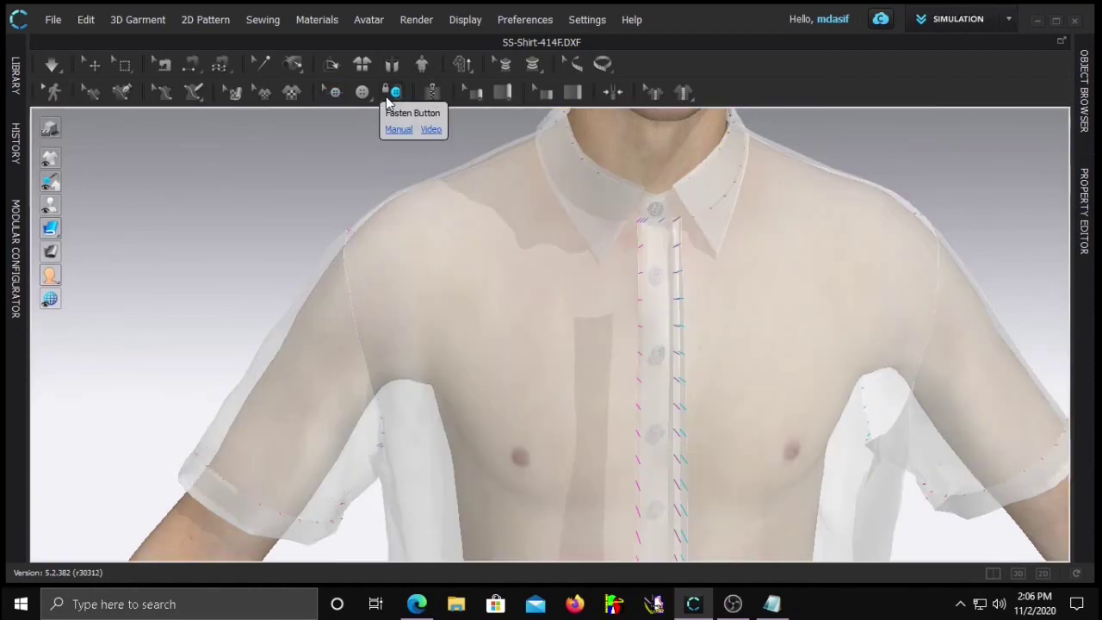
{"action": "left_click", "coordinate": [1042, 573]}
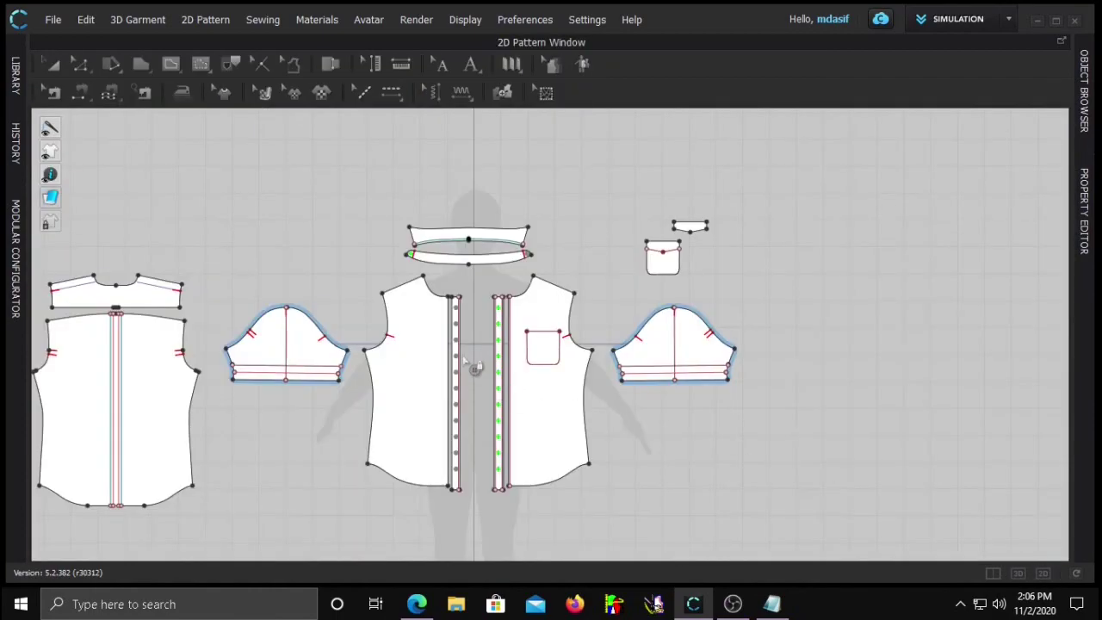
{"action": "scroll", "coordinate": [463, 351], "scroll_direction": "up", "scroll_amount": 3}
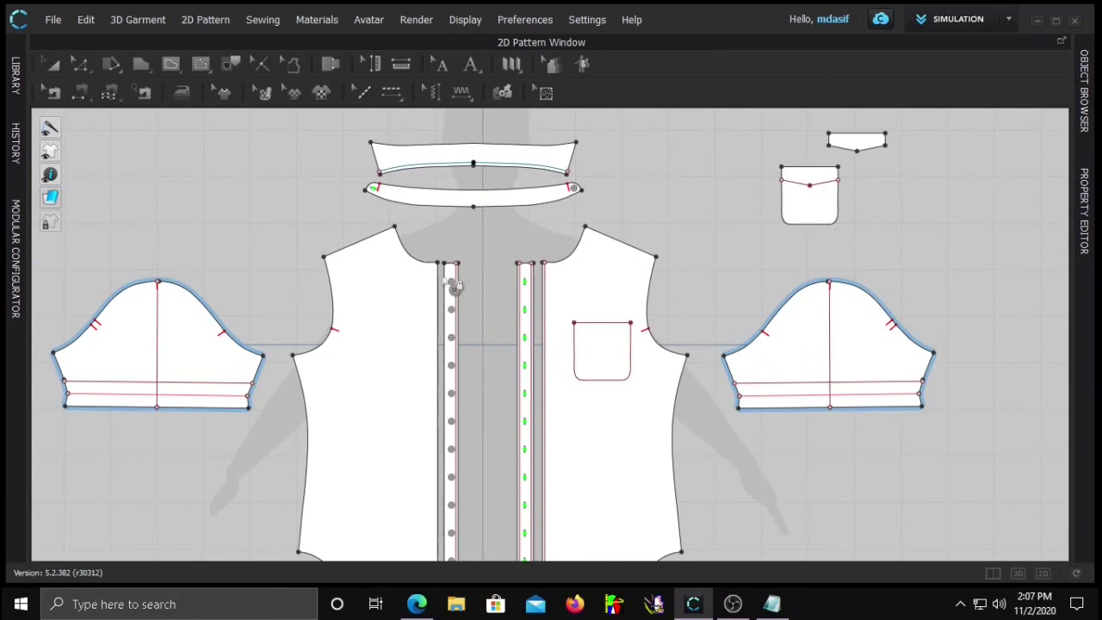
{"action": "scroll", "coordinate": [487, 557], "scroll_direction": "down", "scroll_amount": 4}
{"action": "scroll", "coordinate": [495, 420], "scroll_direction": "down", "scroll_amount": 1}
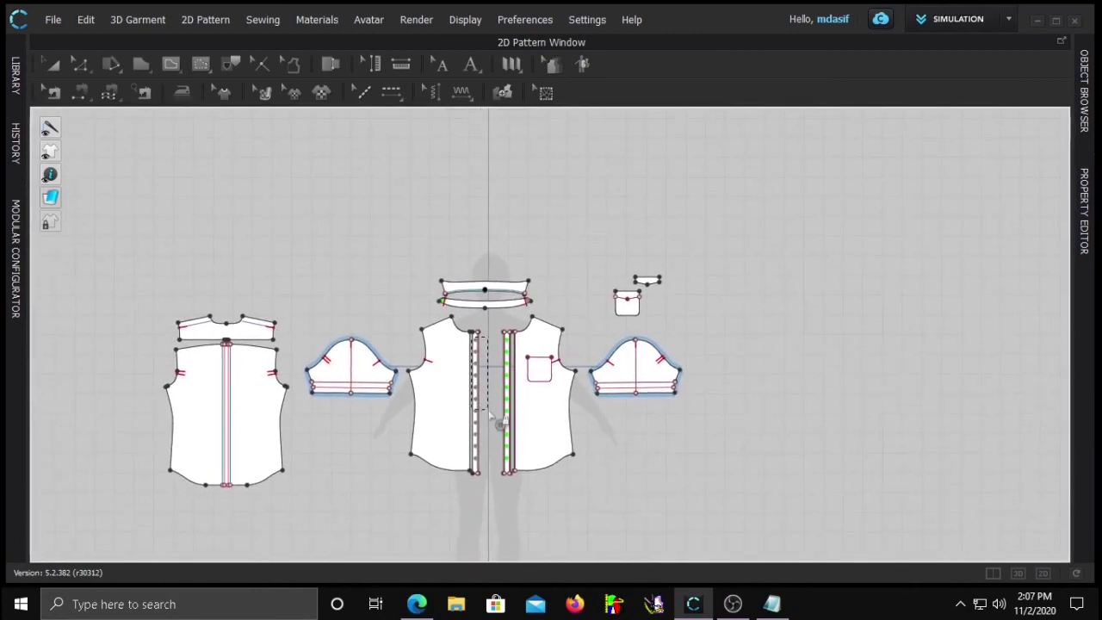
{"action": "scroll", "coordinate": [495, 357], "scroll_direction": "up", "scroll_amount": 5}
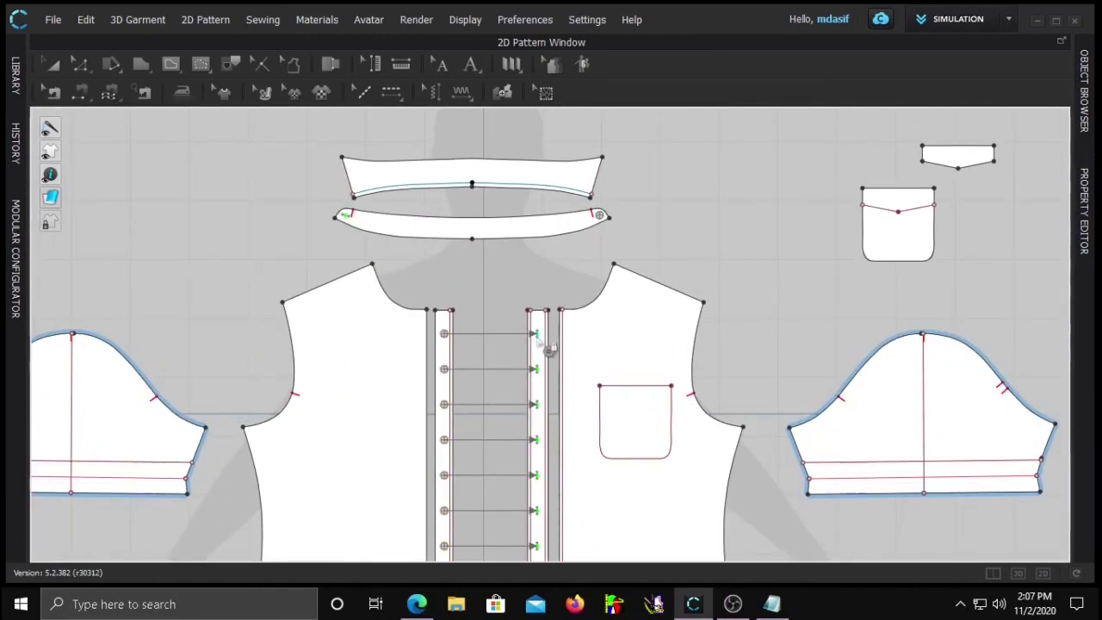
Fasten the collar stand's button to the buttonhole at its other end
{"action": "scroll", "coordinate": [534, 354], "scroll_direction": "down", "scroll_amount": 4}
{"action": "scroll", "coordinate": [494, 344], "scroll_direction": "up", "scroll_amount": 5}
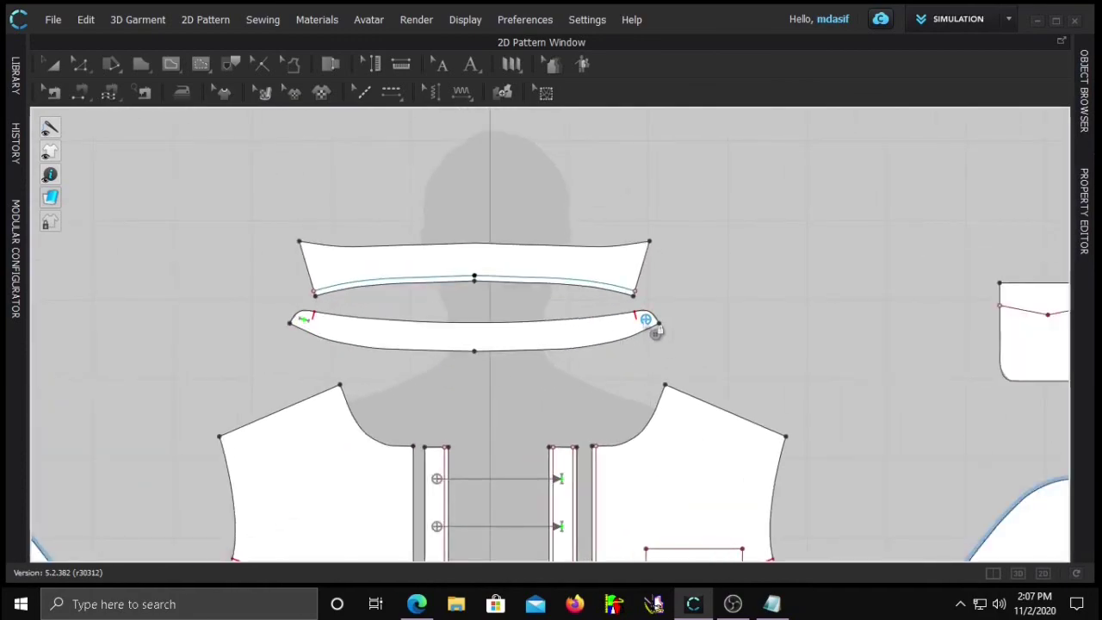
{"action": "left_click", "coordinate": [1017, 573]}
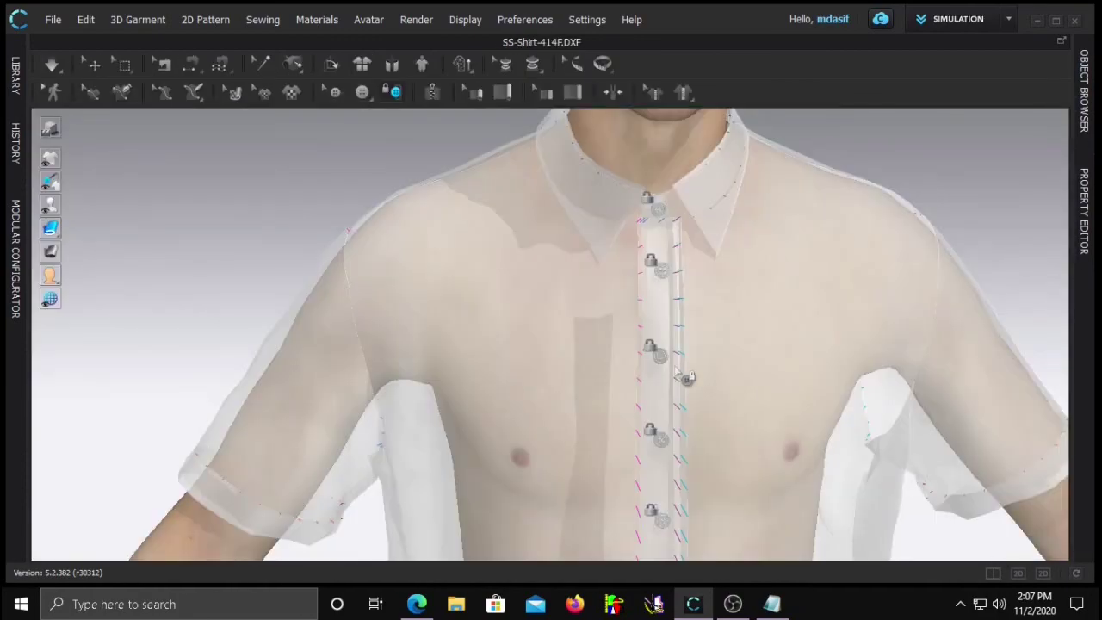
{"action": "left_click", "coordinate": [1049, 573]}
Simulate the shirt in 3D with its buttons fastened and inspect the full front on the avatar
{"action": "left_click", "coordinate": [1018, 574]}
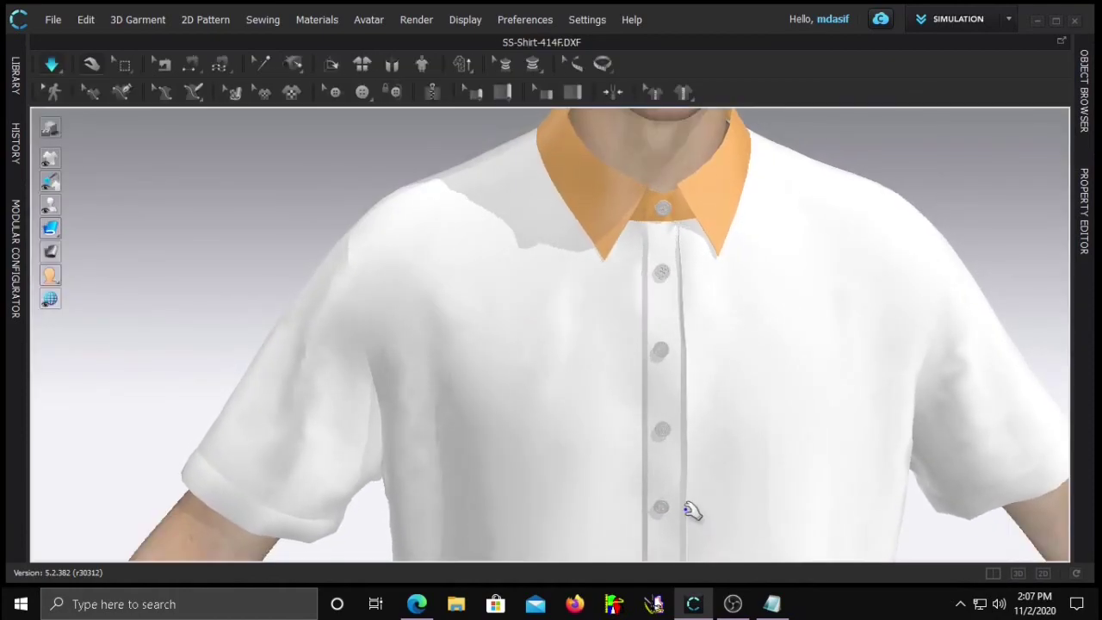
{"action": "scroll", "coordinate": [688, 511], "scroll_direction": "down", "scroll_amount": 5}
{"action": "scroll", "coordinate": [553, 445], "scroll_direction": "down", "scroll_amount": 5}
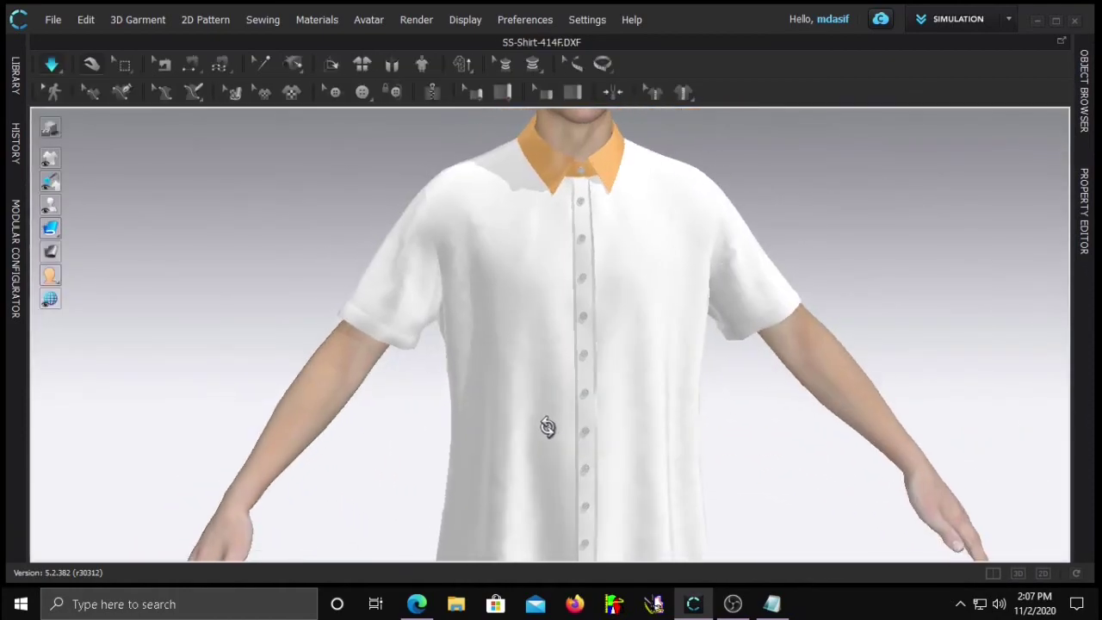
{"action": "right_click_drag", "start_coordinate": [578, 419], "coordinate": [580, 413]}
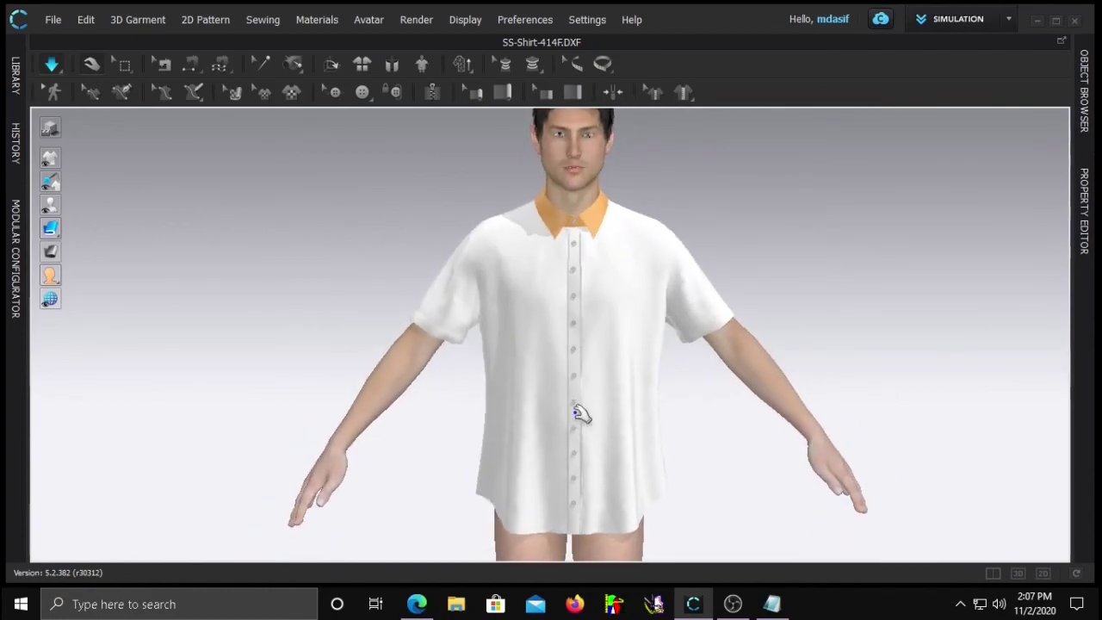
{"action": "middle_click_drag", "start_coordinate": [555, 351], "coordinate": [560, 422]}
{"action": "scroll", "coordinate": [561, 423], "scroll_direction": "up", "scroll_amount": 1}
Check the sewing lines on the front plackets and neckline in the 2D pattern and on the simulated shirt
{"action": "left_click", "coordinate": [394, 92]}
{"action": "left_click", "coordinate": [1042, 572]}
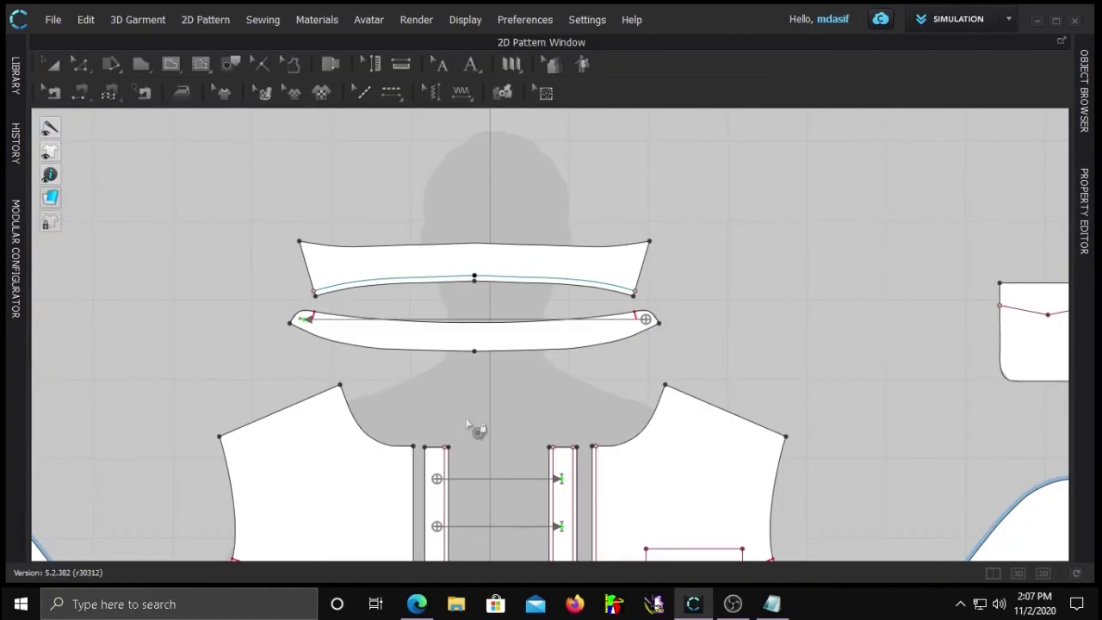
{"action": "middle_click_drag", "start_coordinate": [499, 485], "coordinate": [460, 352]}
{"action": "key", "text": "b"}
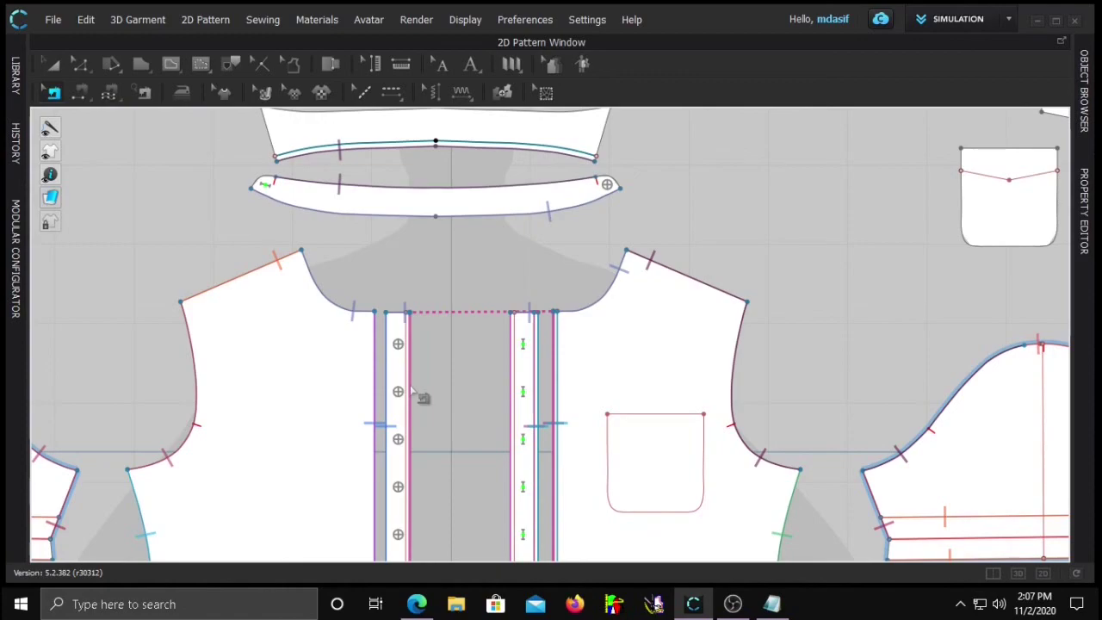
{"action": "left_click", "coordinate": [1017, 572]}
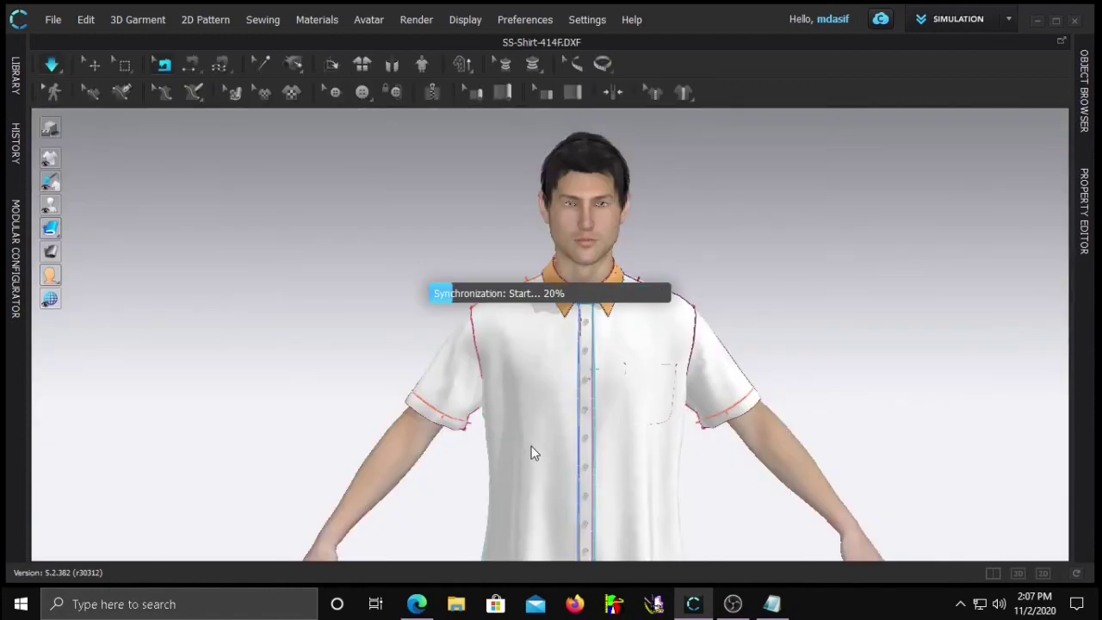
{"action": "key", "text": "space"}
Try simulation layer 1 on the buttoned front placket and set it back to 0
{"action": "left_click", "coordinate": [585, 395]}
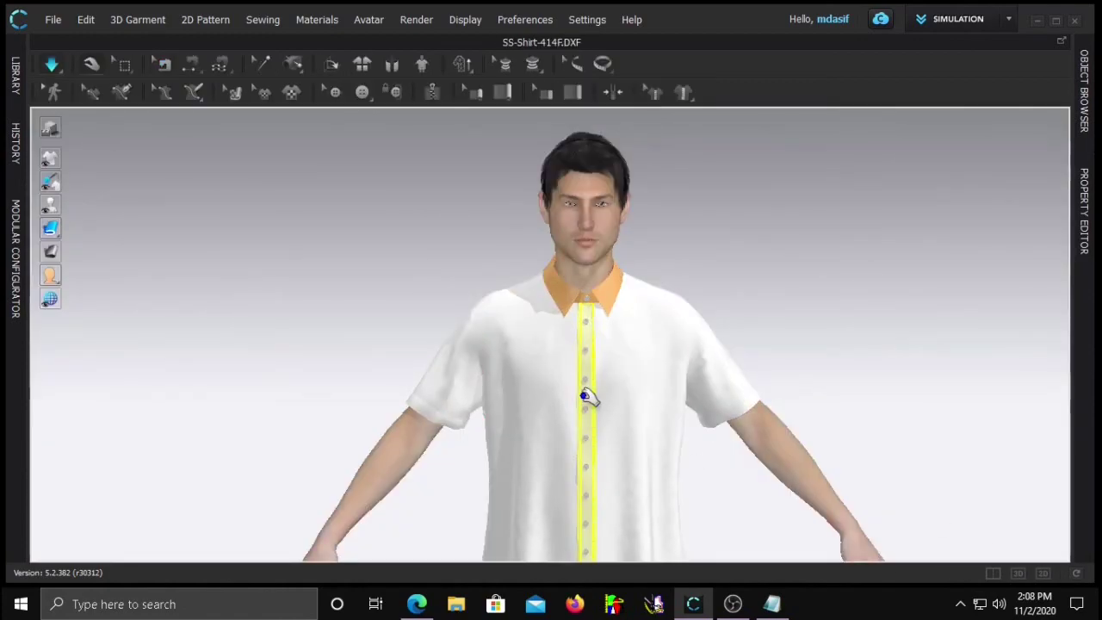
{"action": "left_click", "coordinate": [1084, 250]}
{"action": "left_click", "coordinate": [964, 377]}
{"action": "type", "text": "1"}
{"action": "key", "text": "Return"}
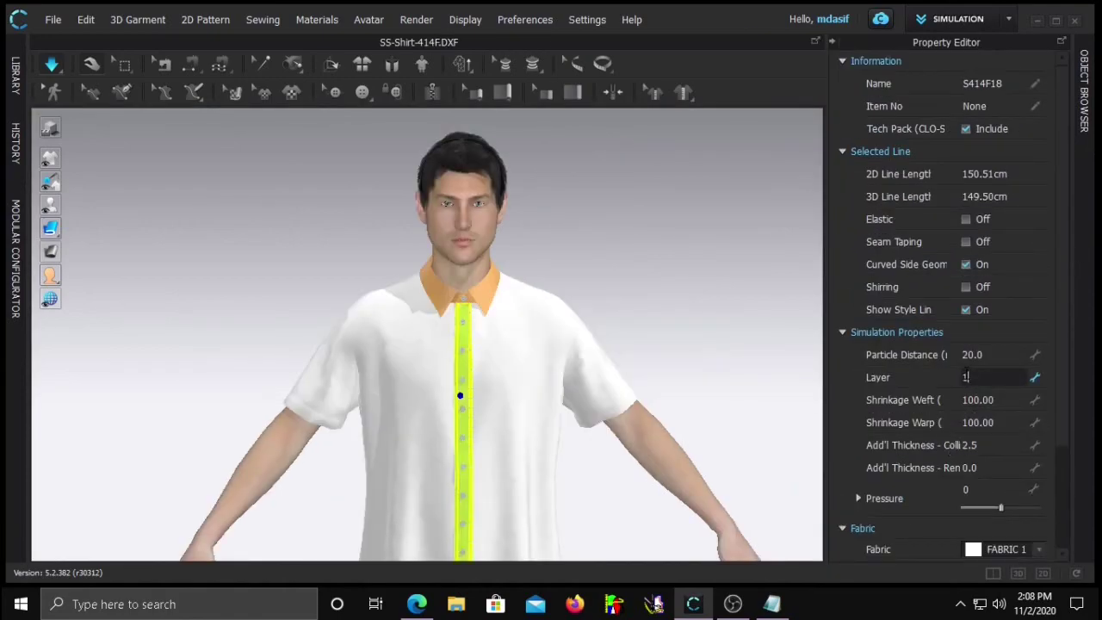
{"action": "left_click", "coordinate": [965, 377]}
{"action": "type", "text": "0"}
{"action": "key", "text": "Return"}
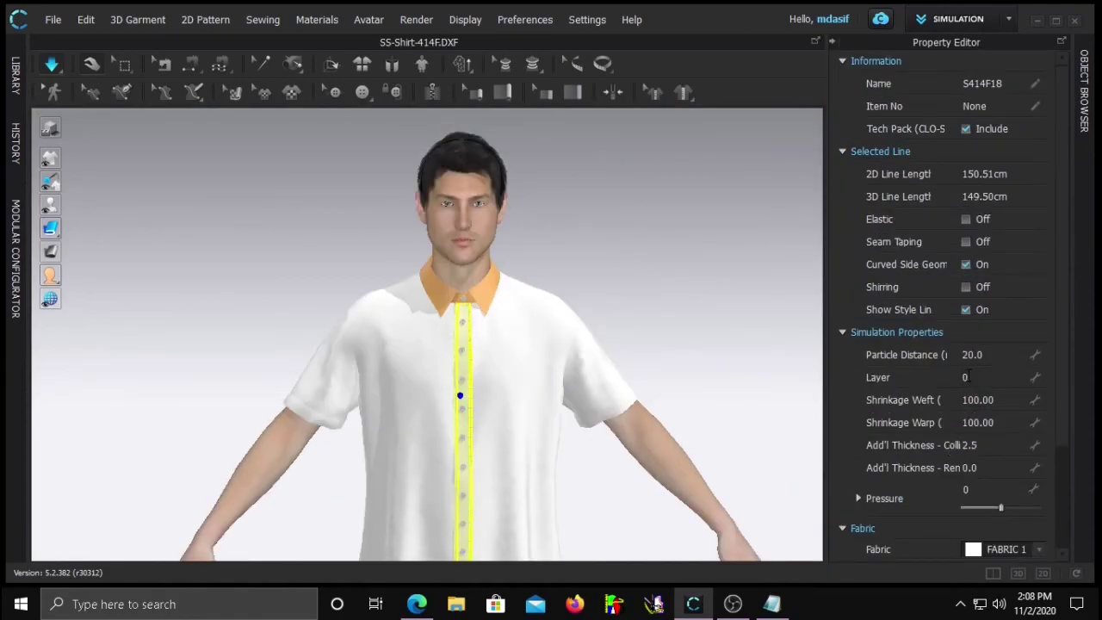
Inspect the seams where the top of the front placket meets the collar stand on the simulated shirt
{"action": "left_click", "coordinate": [833, 41]}
{"action": "left_click", "coordinate": [705, 273]}
{"action": "key", "text": "b"}
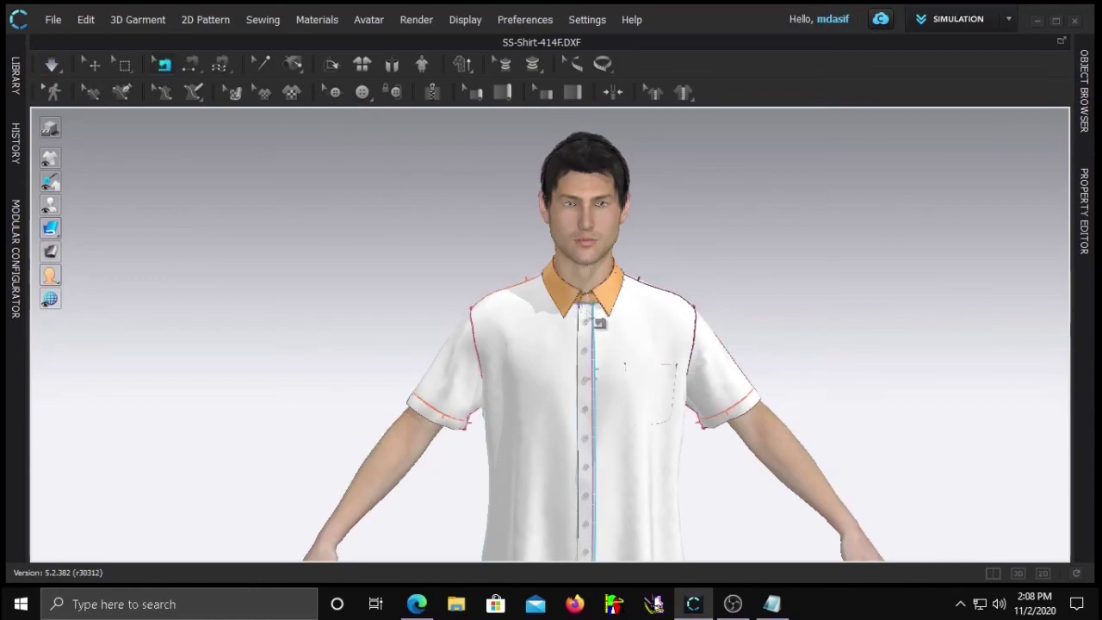
{"action": "scroll", "coordinate": [594, 313], "scroll_direction": "up", "scroll_amount": 5}
{"action": "middle_click_drag", "start_coordinate": [594, 299], "coordinate": [588, 302]}
{"action": "scroll", "coordinate": [587, 301], "scroll_direction": "up", "scroll_amount": 5}
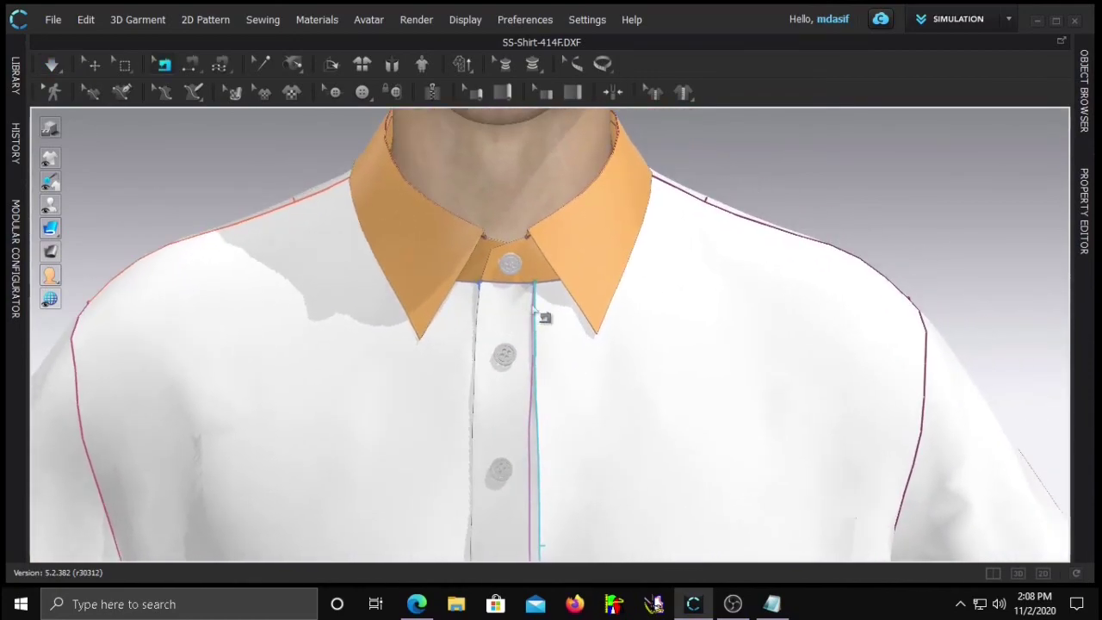
{"action": "key", "text": "space"}
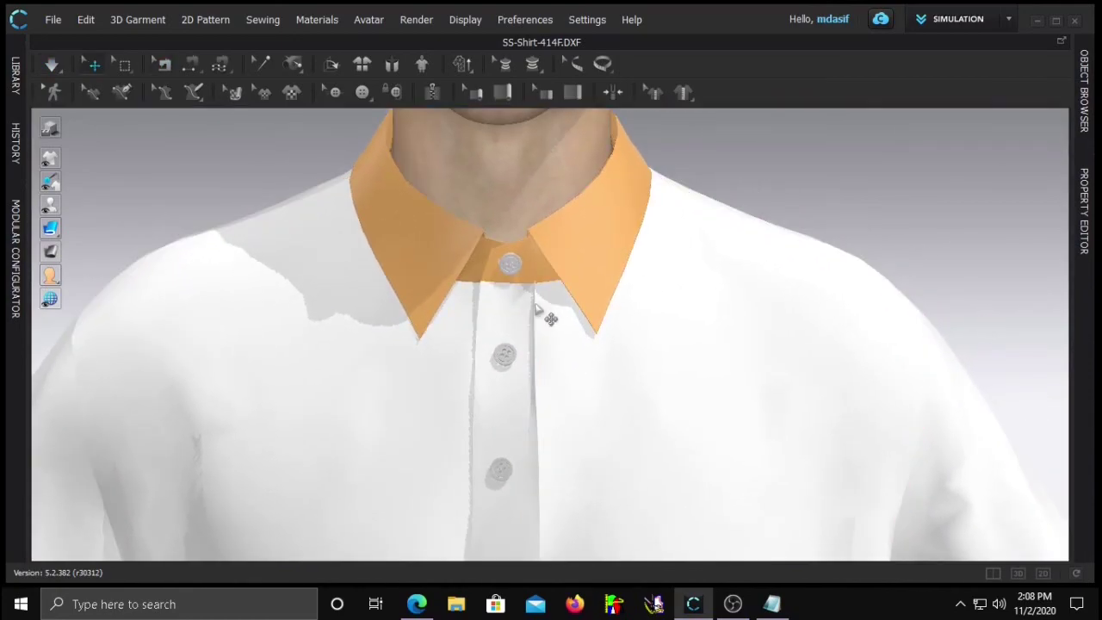
{"action": "left_click_drag", "start_coordinate": [533, 321], "coordinate": [540, 342]}
{"action": "key", "text": "space"}
Extend the neckline seam along the top edge of the buttonhole placket to its outer corner
{"action": "left_click", "coordinate": [1042, 573]}
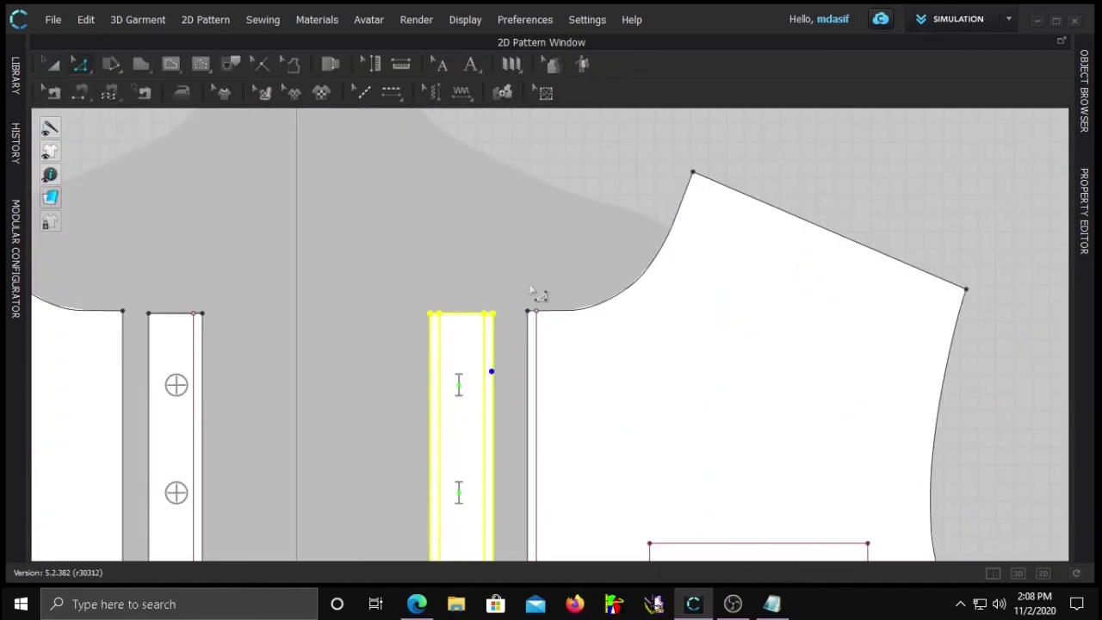
{"action": "scroll", "coordinate": [508, 327], "scroll_direction": "up", "scroll_amount": 5}
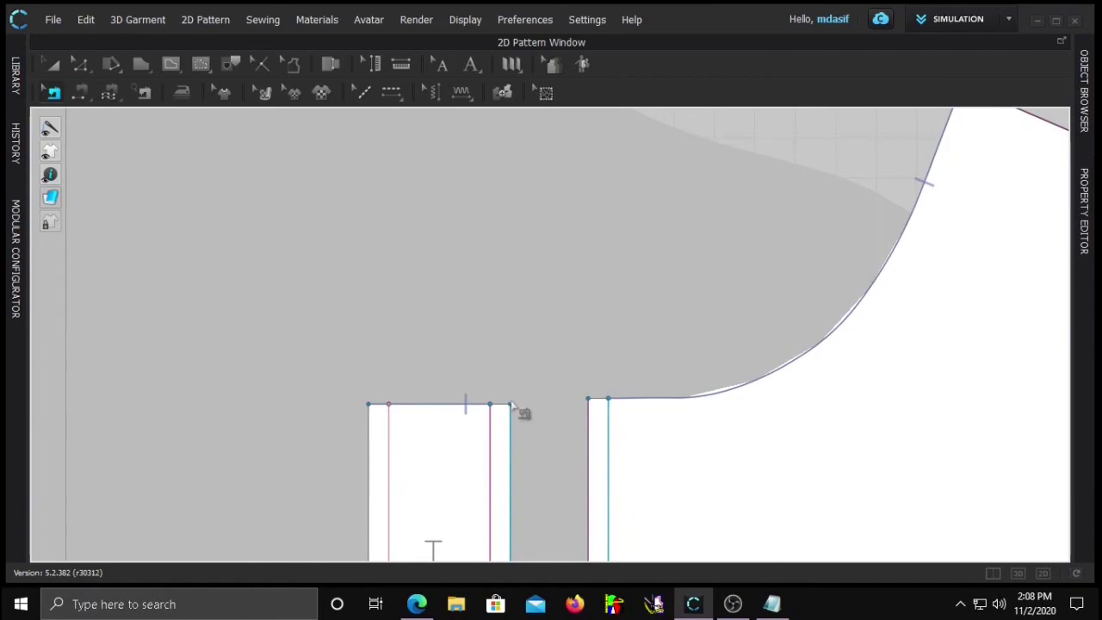
{"action": "scroll", "coordinate": [507, 407], "scroll_direction": "up", "scroll_amount": 3}
{"action": "left_click", "coordinate": [751, 395]}
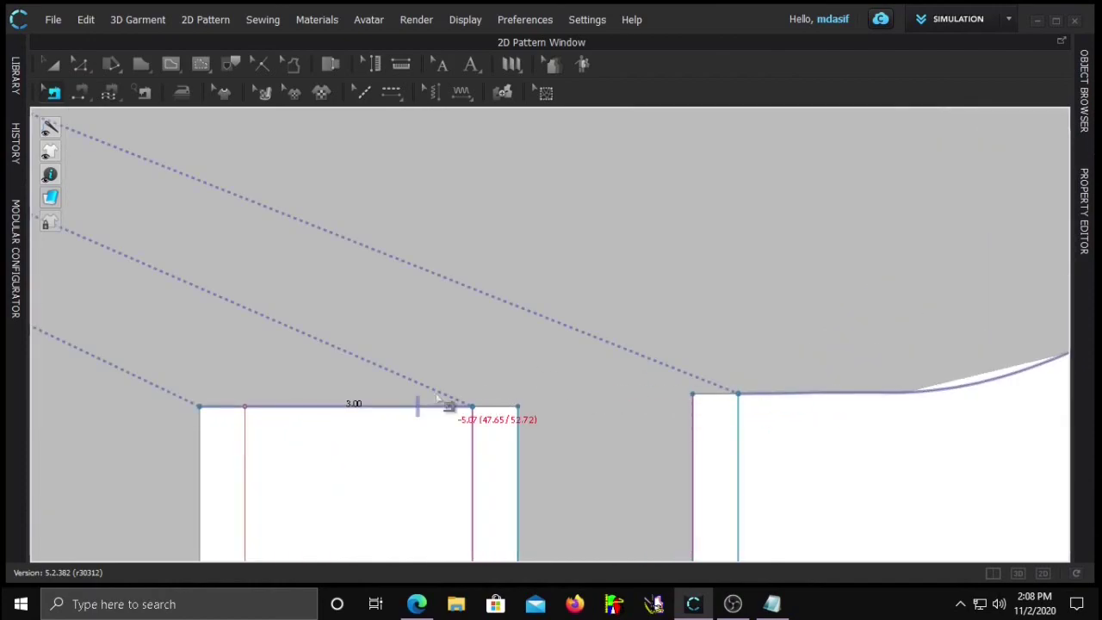
{"action": "left_click_drag", "start_coordinate": [472, 408], "coordinate": [518, 409]}
Simulate the shirt with the extended placket seam and review its whole front on the avatar
{"action": "left_click", "coordinate": [1018, 573]}
{"action": "key", "text": "space"}
{"action": "scroll", "coordinate": [536, 381], "scroll_direction": "down", "scroll_amount": 5}
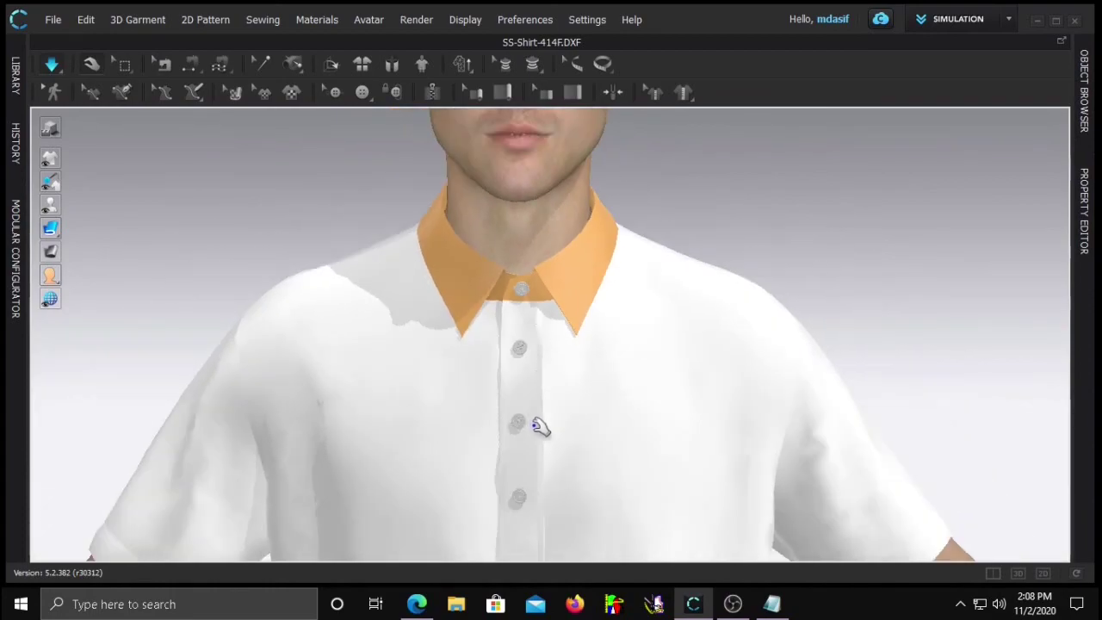
{"action": "middle_click_drag", "start_coordinate": [599, 509], "coordinate": [519, 372]}
{"action": "scroll", "coordinate": [516, 373], "scroll_direction": "down", "scroll_amount": 3}
{"action": "middle_click_drag", "start_coordinate": [475, 322], "coordinate": [482, 348]}
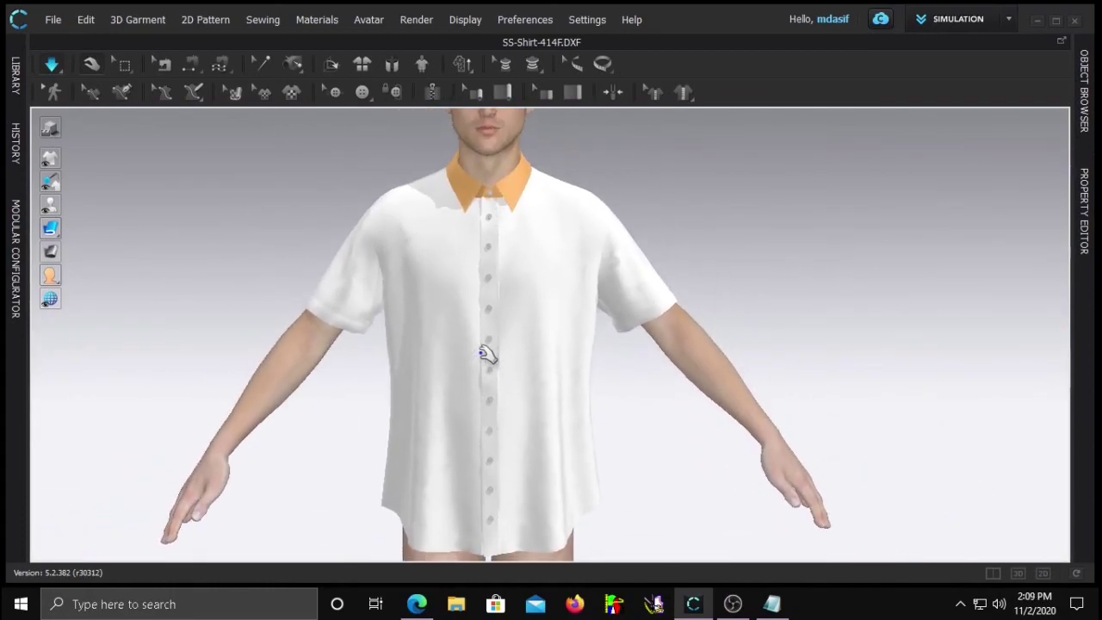
Turn on bonding for the collar with the Fusible (Nonwoven) preset
{"action": "key", "text": "b"}
{"action": "key", "text": "q"}
{"action": "left_click", "coordinate": [464, 187]}
{"action": "left_click", "coordinate": [1089, 211]}
{"action": "scroll", "coordinate": [861, 326], "scroll_direction": "down", "scroll_amount": 5}
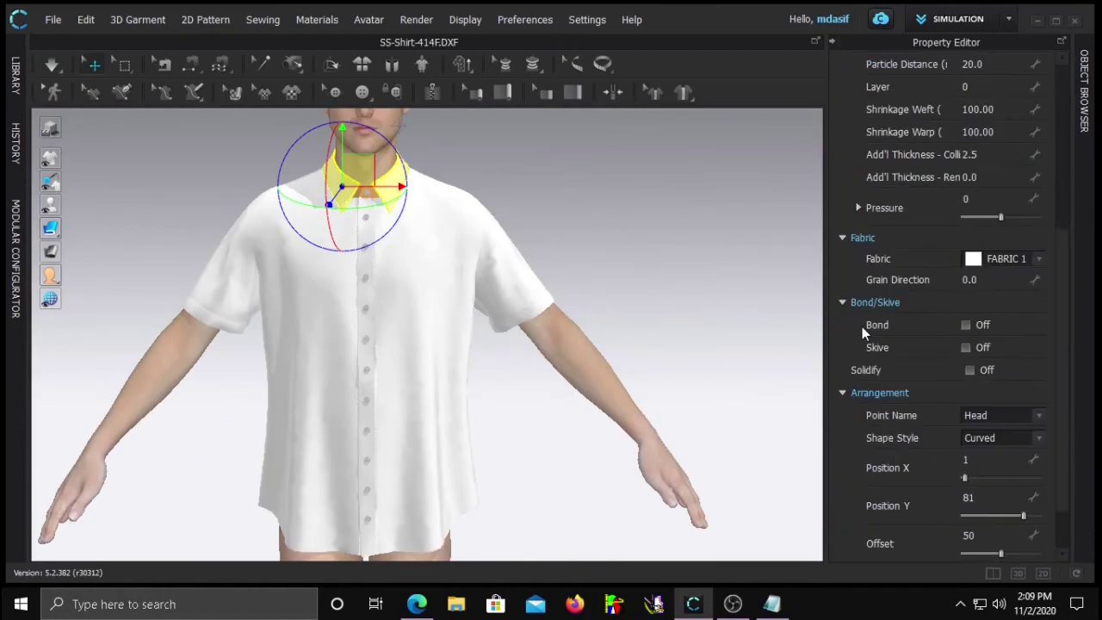
{"action": "left_click", "coordinate": [966, 325]}
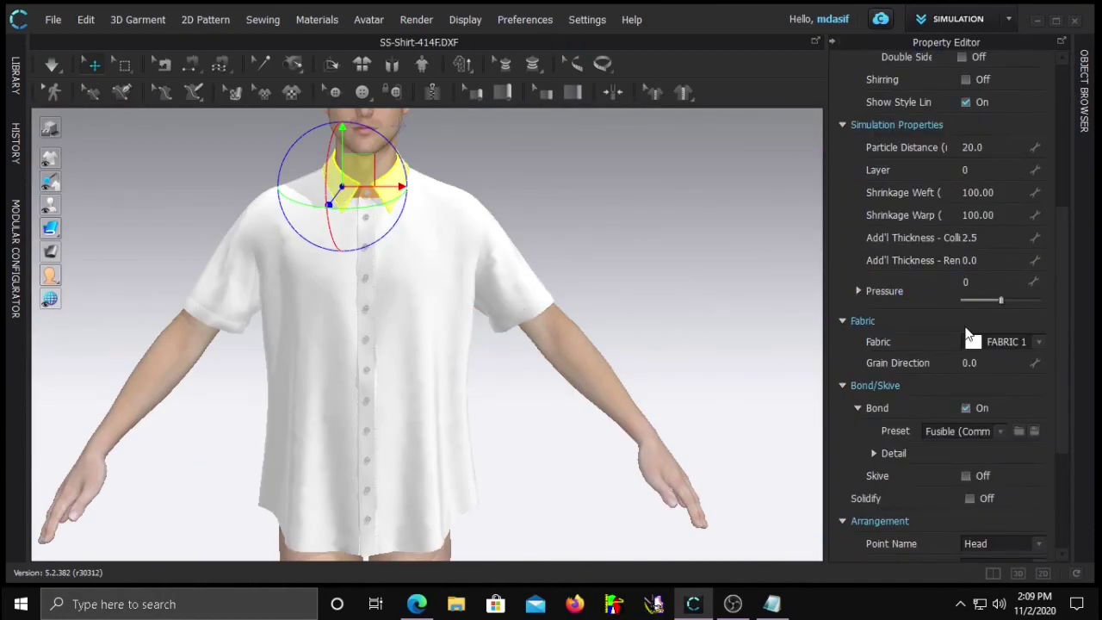
{"action": "scroll", "coordinate": [929, 383], "scroll_direction": "down", "scroll_amount": 3}
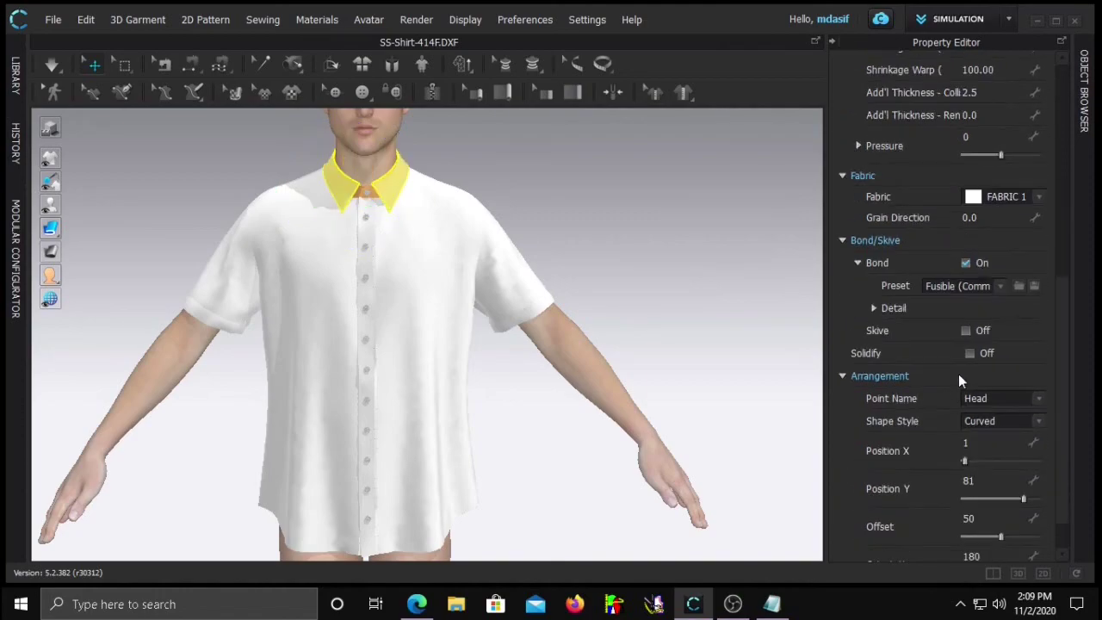
{"action": "left_click", "coordinate": [999, 286]}
{"action": "left_click", "coordinate": [953, 319]}
Set the collar's particle distance to 10 and simulate the stiffened collar
{"action": "scroll", "coordinate": [957, 361], "scroll_direction": "up", "scroll_amount": 1}
{"action": "scroll", "coordinate": [958, 359], "scroll_direction": "up", "scroll_amount": 2}
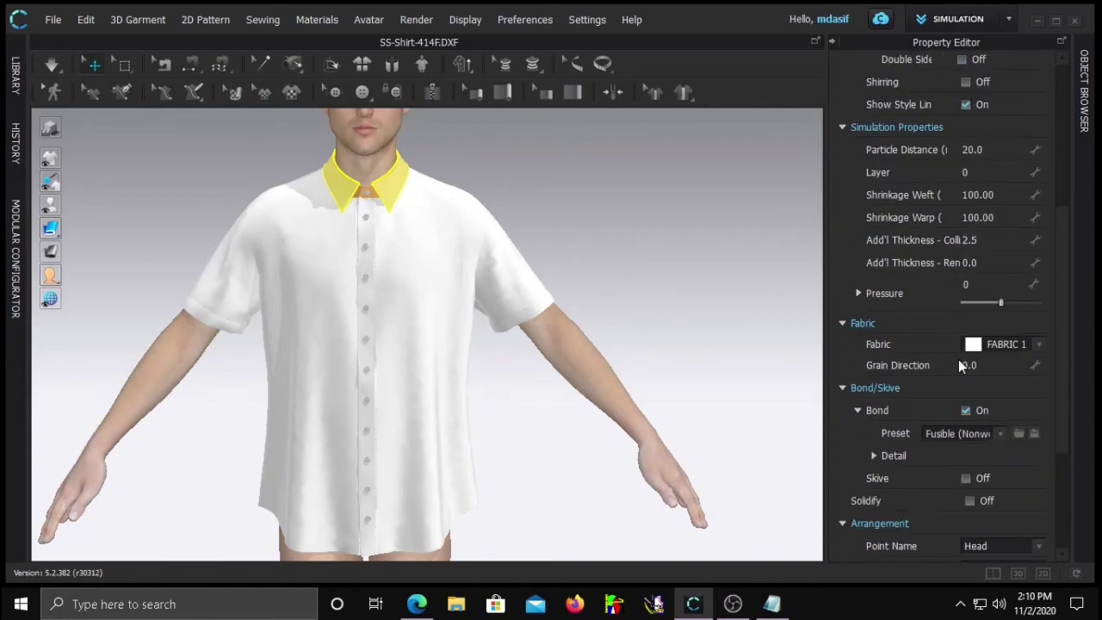
{"action": "left_click", "coordinate": [972, 148]}
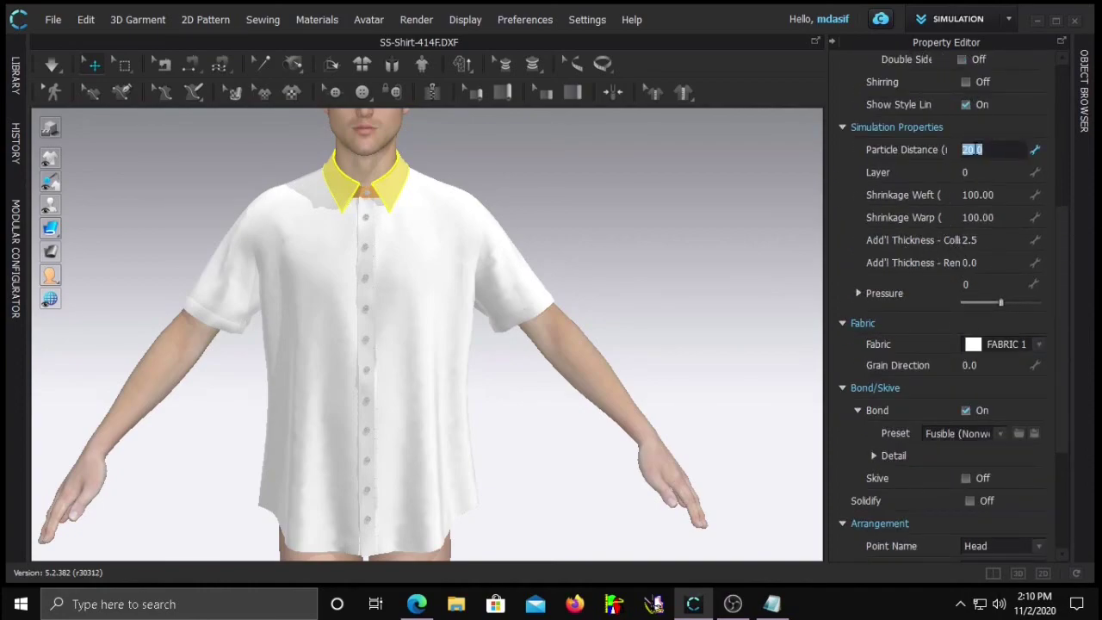
{"action": "type", "text": "10"}
{"action": "key", "text": "Return"}
{"action": "key", "text": "space"}
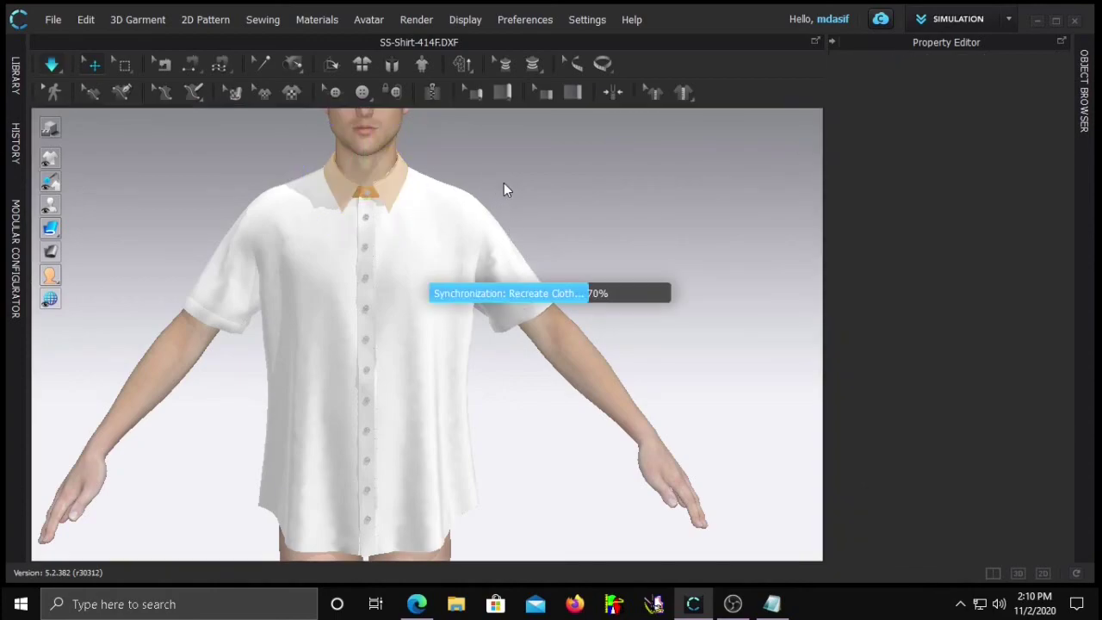
{"action": "mouse_move", "coordinate": [313, 194]}
{"action": "right_mouse_down"}
{"action": "mouse_move", "coordinate": [387, 190]}
{"action": "mouse_move", "coordinate": [323, 196]}
{"action": "right_mouse_up"}
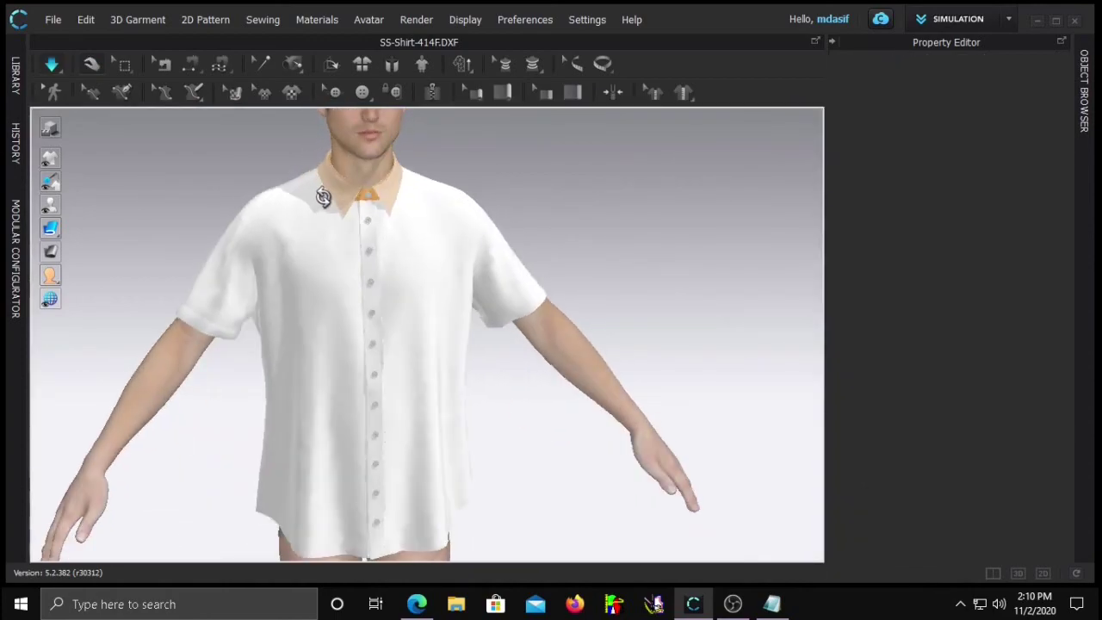
{"action": "left_click", "coordinate": [379, 200]}
{"action": "scroll", "coordinate": [408, 362], "scroll_direction": "up", "scroll_amount": 5}
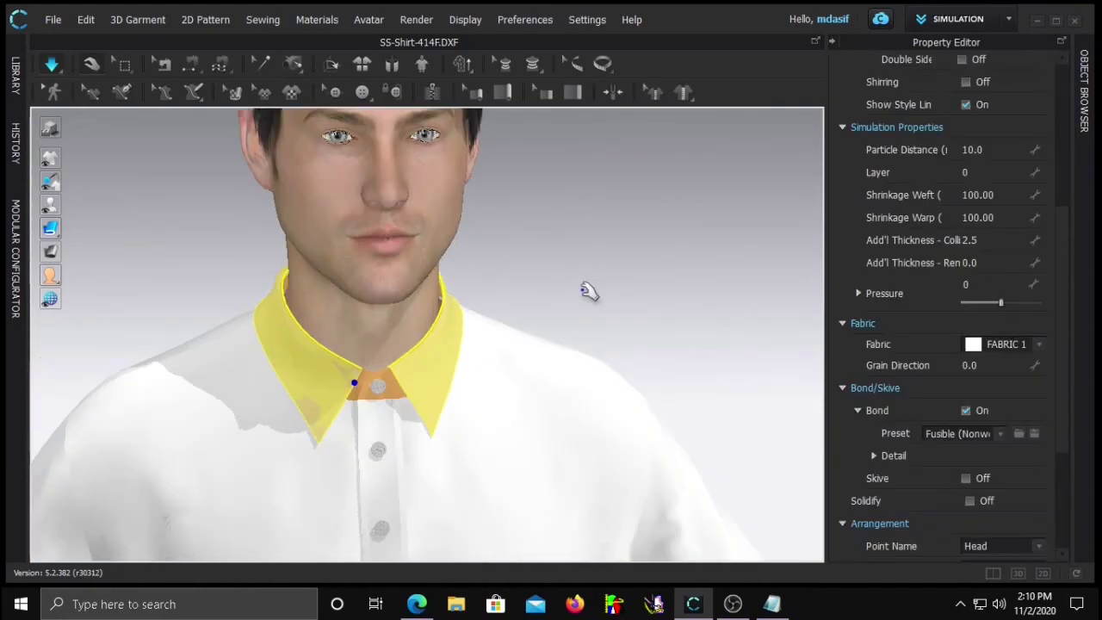
Turn on bonding for the collar stand with the Reinforcement (Under Collar) preset
{"action": "left_click", "coordinate": [370, 387]}
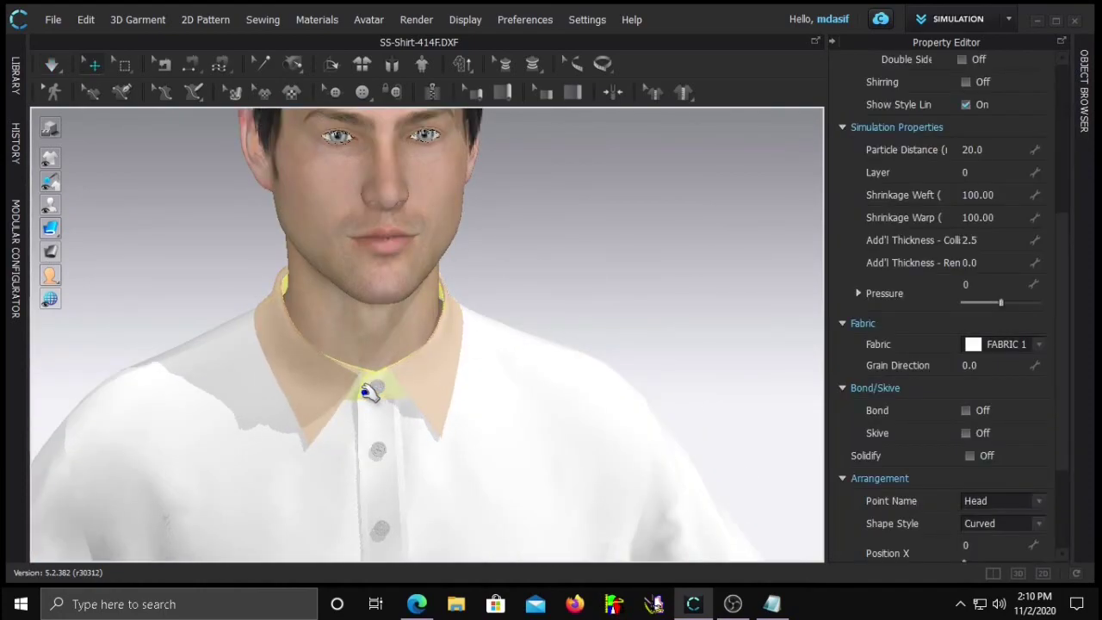
{"action": "left_click", "coordinate": [966, 409]}
{"action": "scroll", "coordinate": [966, 431], "scroll_direction": "down", "scroll_amount": 1}
{"action": "left_click", "coordinate": [999, 337]}
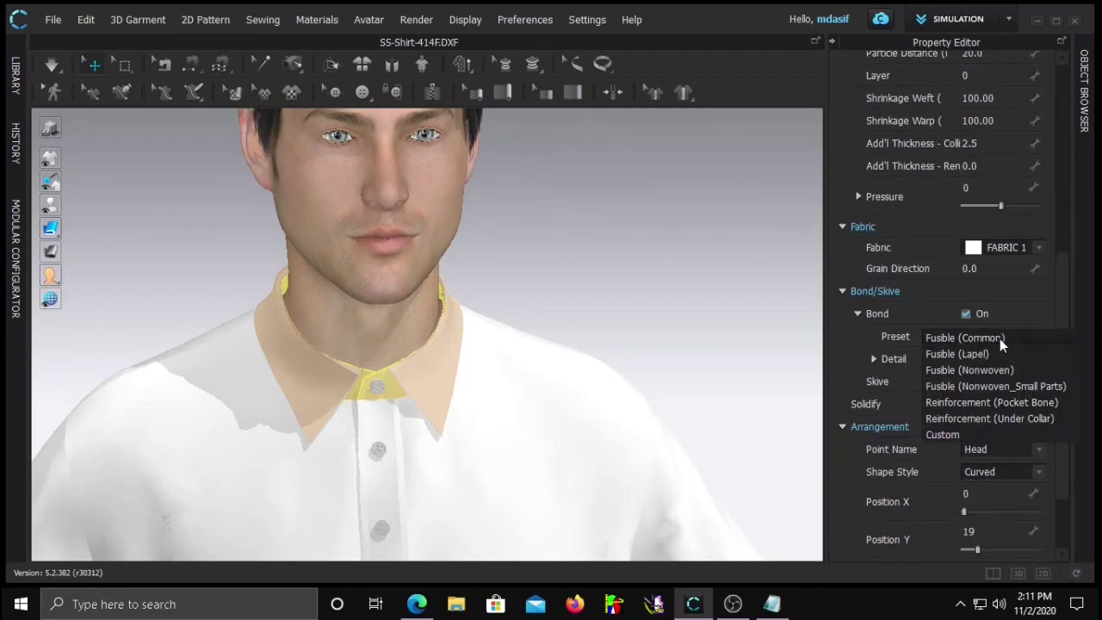
{"action": "left_click", "coordinate": [1008, 418]}
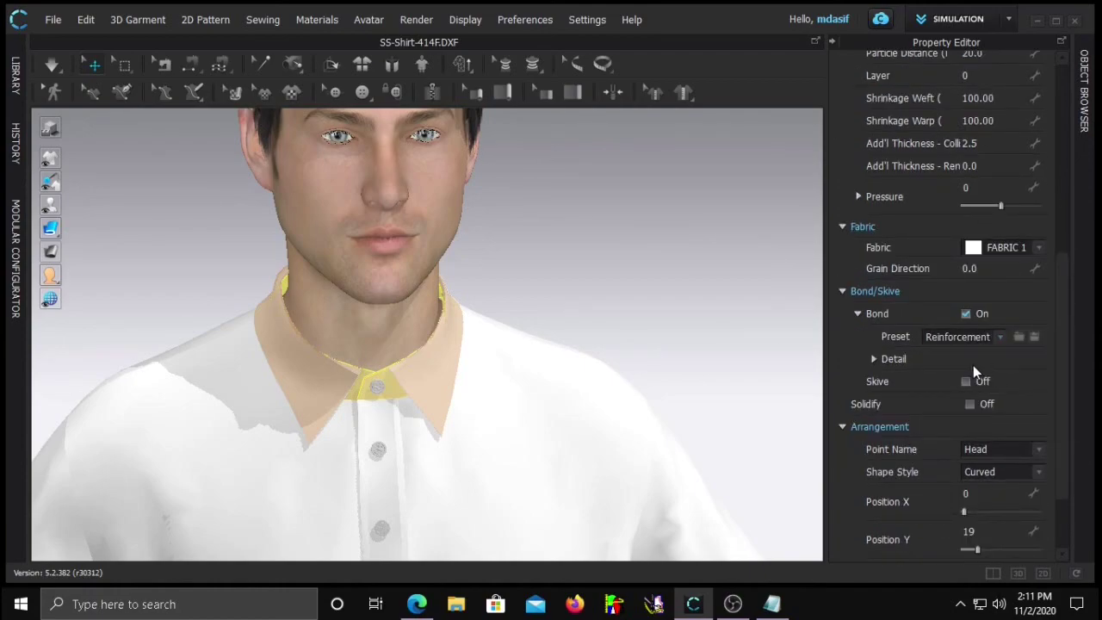
{"action": "scroll", "coordinate": [958, 186], "scroll_direction": "down", "scroll_amount": 1}
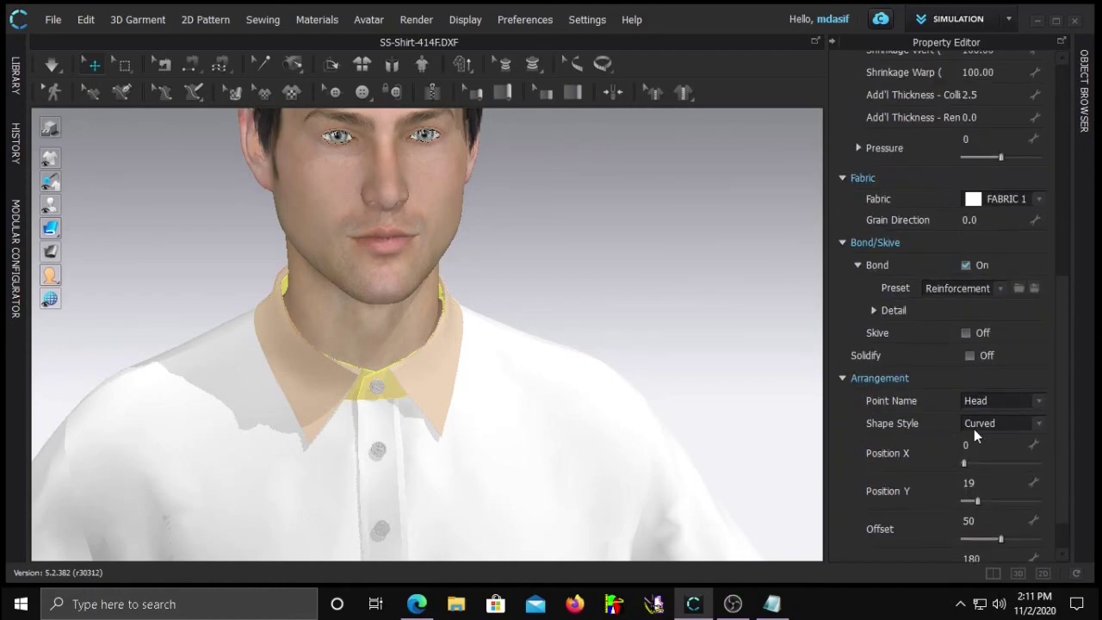
{"action": "scroll", "coordinate": [939, 369], "scroll_direction": "up", "scroll_amount": 4}
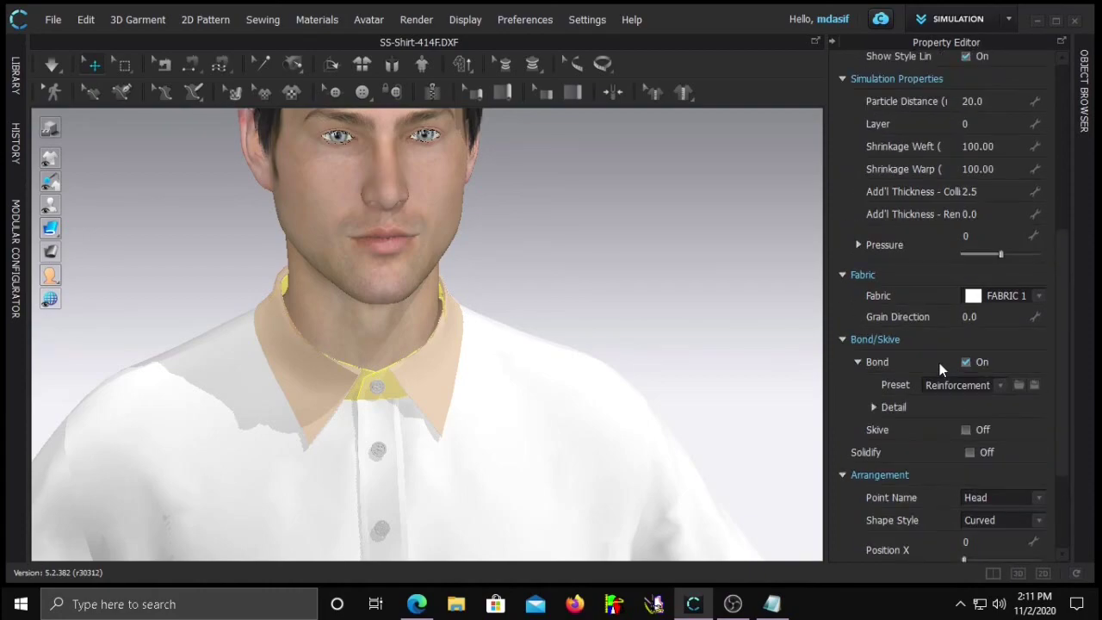
Set the collar stand's particle distance to 15, simulate, and view the whole shirt with the loose pocket pieces
{"action": "left_click", "coordinate": [974, 198]}
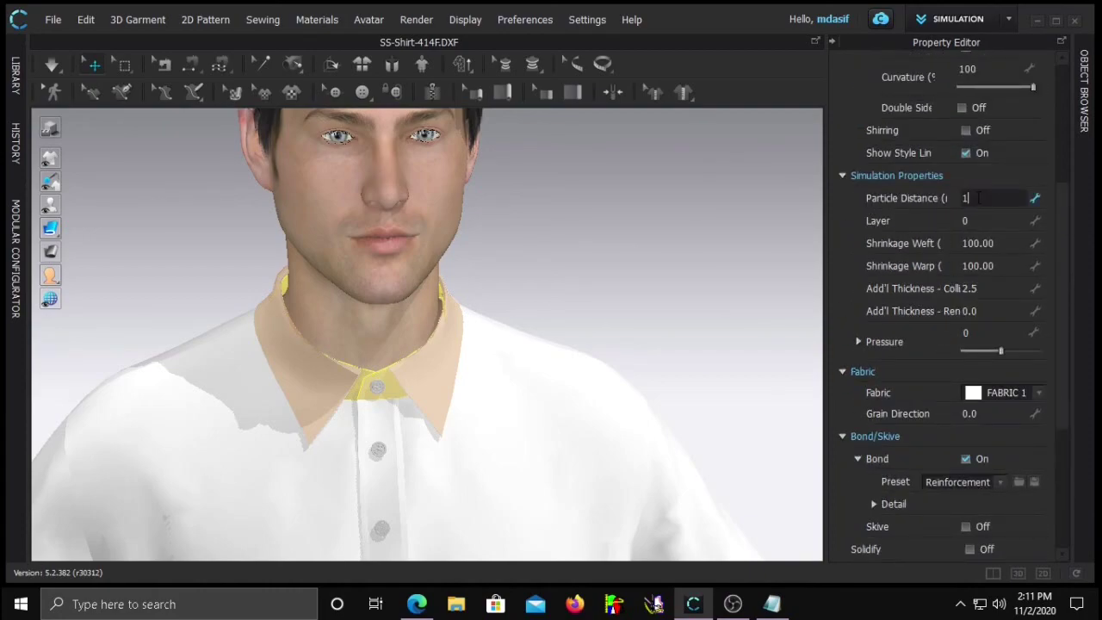
{"action": "key", "text": "Return"}
{"action": "key", "text": "space"}
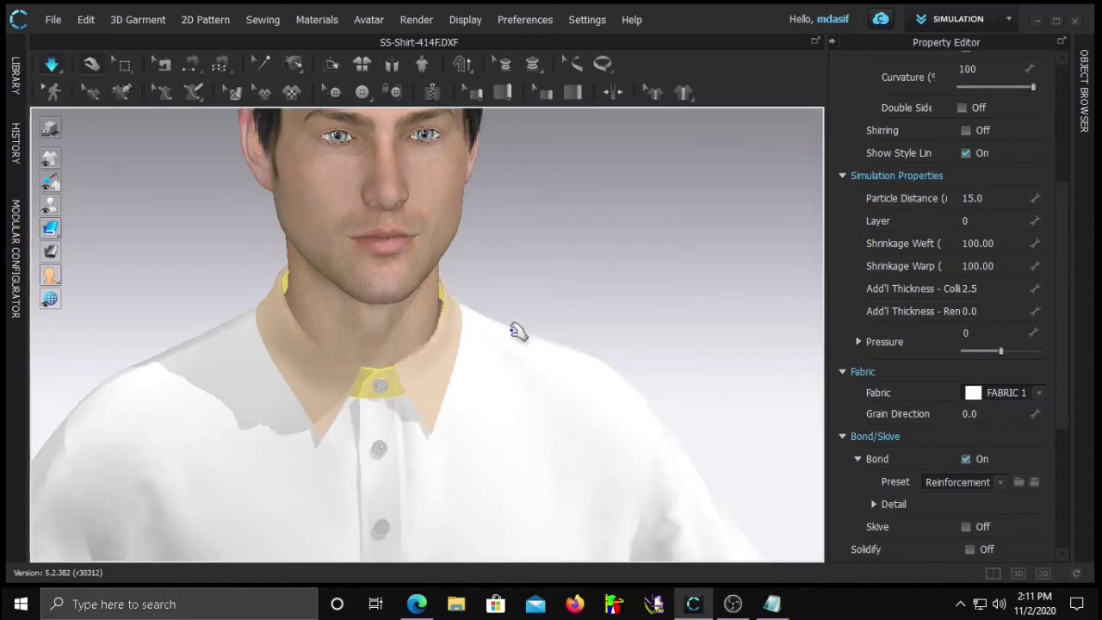
{"action": "left_click", "coordinate": [528, 287]}
{"action": "scroll", "coordinate": [384, 401], "scroll_direction": "down", "scroll_amount": 5}
{"action": "right_click_drag", "start_coordinate": [416, 426], "coordinate": [409, 398]}
{"action": "scroll", "coordinate": [409, 398], "scroll_direction": "down", "scroll_amount": 3}
{"action": "scroll", "coordinate": [481, 387], "scroll_direction": "down", "scroll_amount": 1}
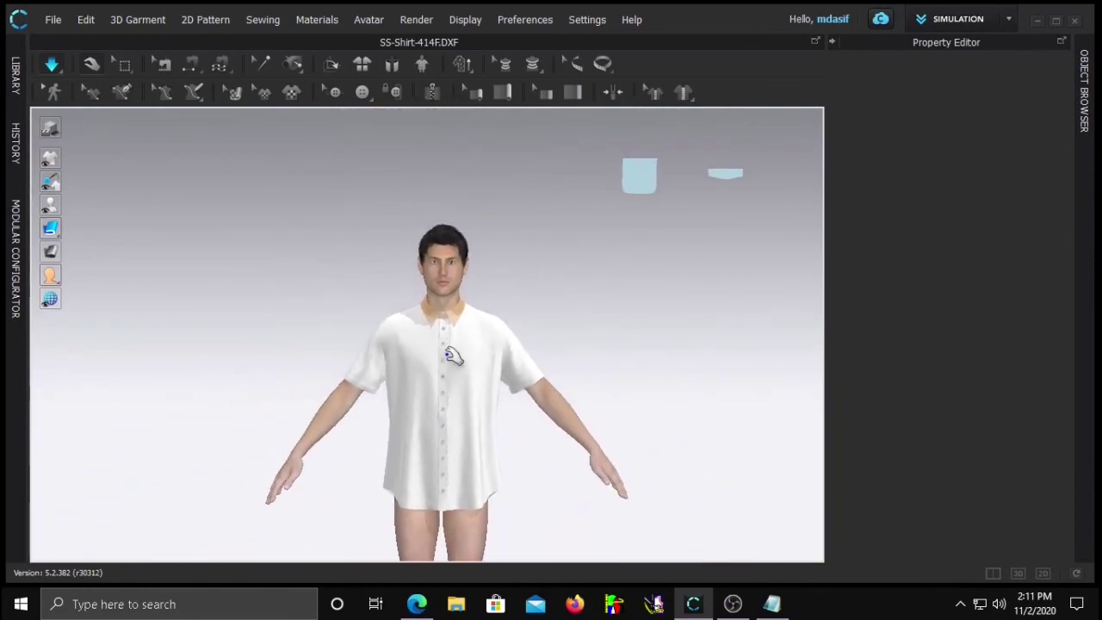
Move the pocket pattern piece in 2D next to the front panel that carries the pocket outline
{"action": "left_click", "coordinate": [1042, 573]}
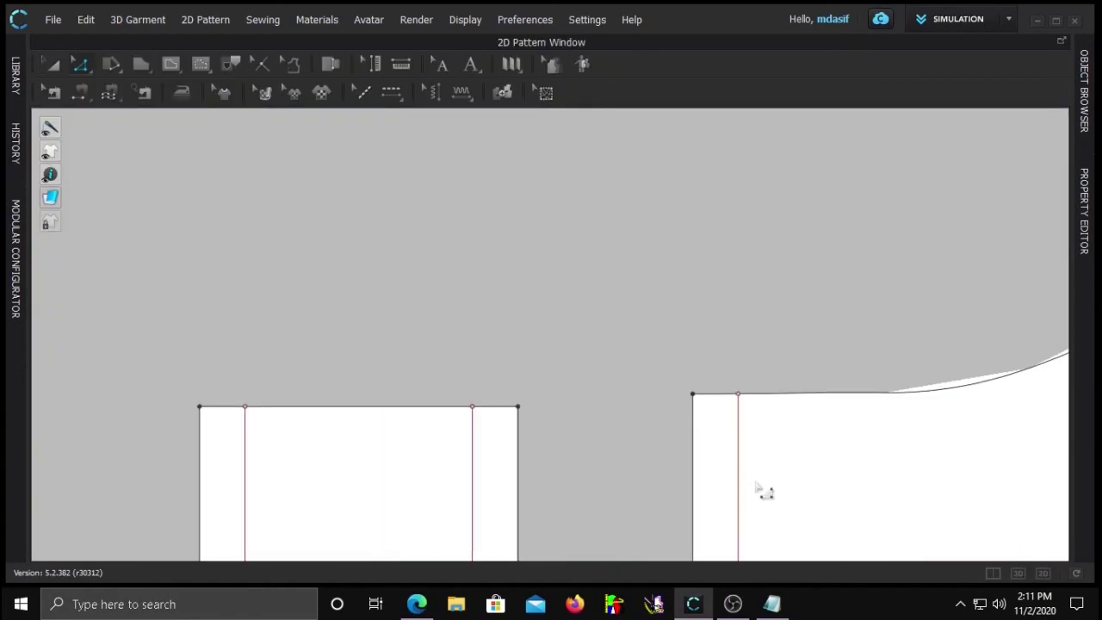
{"action": "scroll", "coordinate": [988, 508], "scroll_direction": "up", "scroll_amount": 3}
{"action": "scroll", "coordinate": [967, 502], "scroll_direction": "down", "scroll_amount": 5}
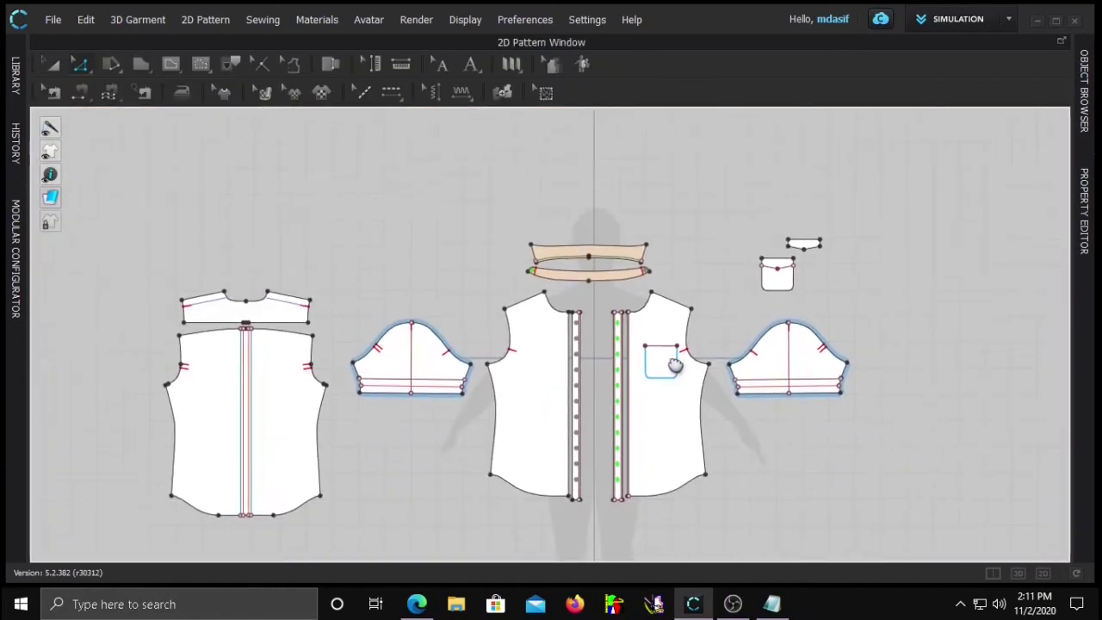
{"action": "scroll", "coordinate": [702, 261], "scroll_direction": "up", "scroll_amount": 2}
{"action": "key", "text": "a"}
{"action": "left_click_drag", "start_coordinate": [751, 284], "coordinate": [623, 418]}
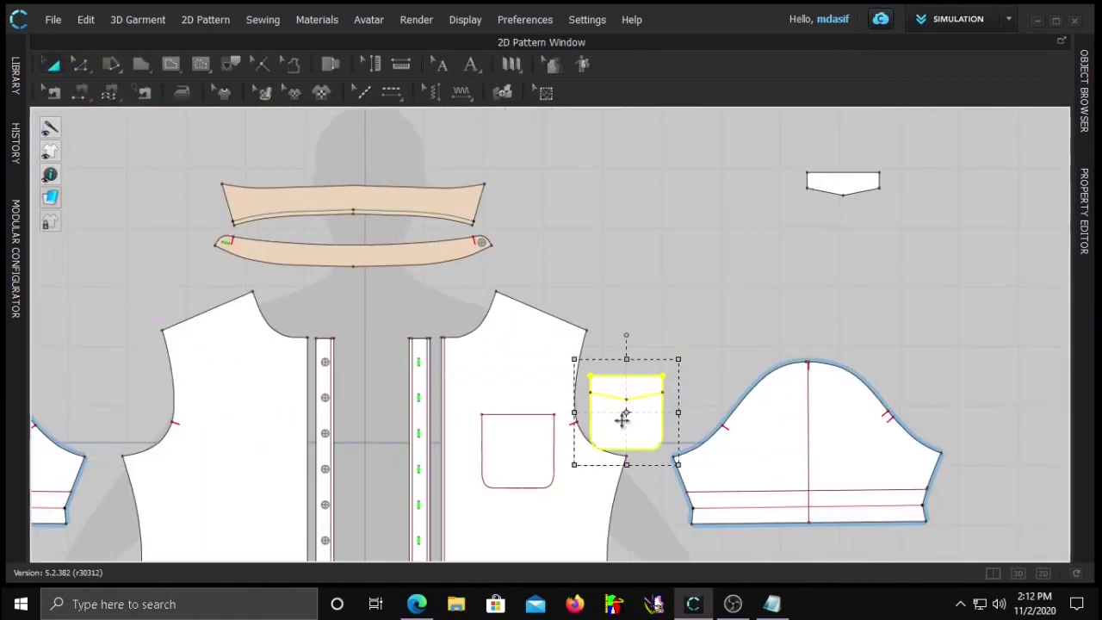
Move the 3D pocket piece in front of the shirt's chest on the side of the pocket outline
{"action": "left_click", "coordinate": [1019, 574]}
{"action": "left_click_drag", "start_coordinate": [764, 183], "coordinate": [648, 310]}
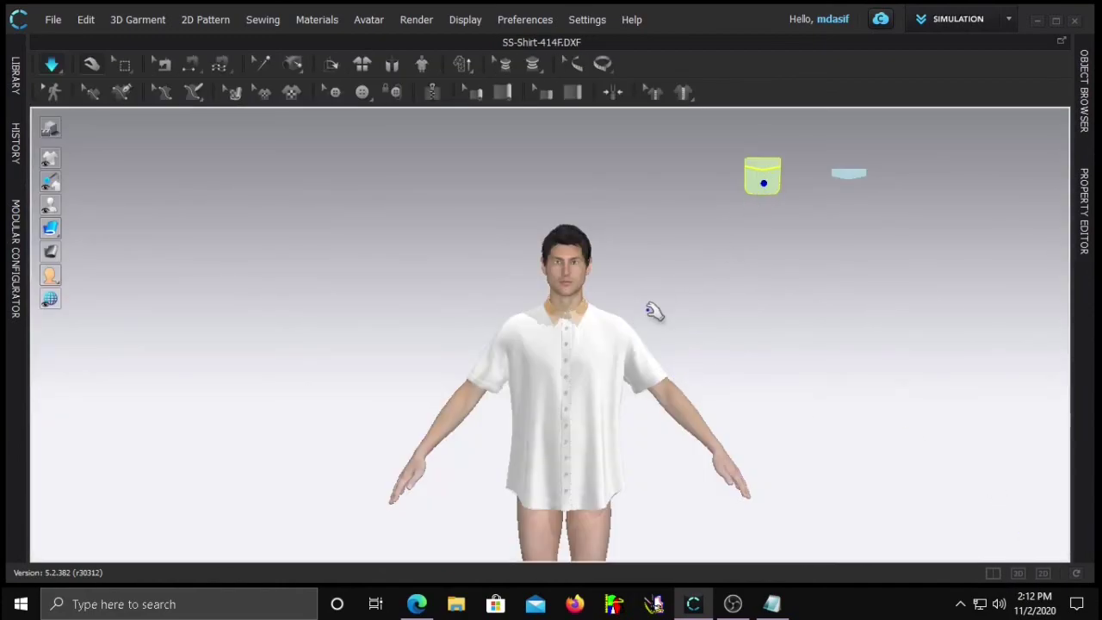
{"action": "left_click", "coordinate": [763, 176]}
{"action": "left_click_drag", "start_coordinate": [762, 176], "coordinate": [610, 348]}
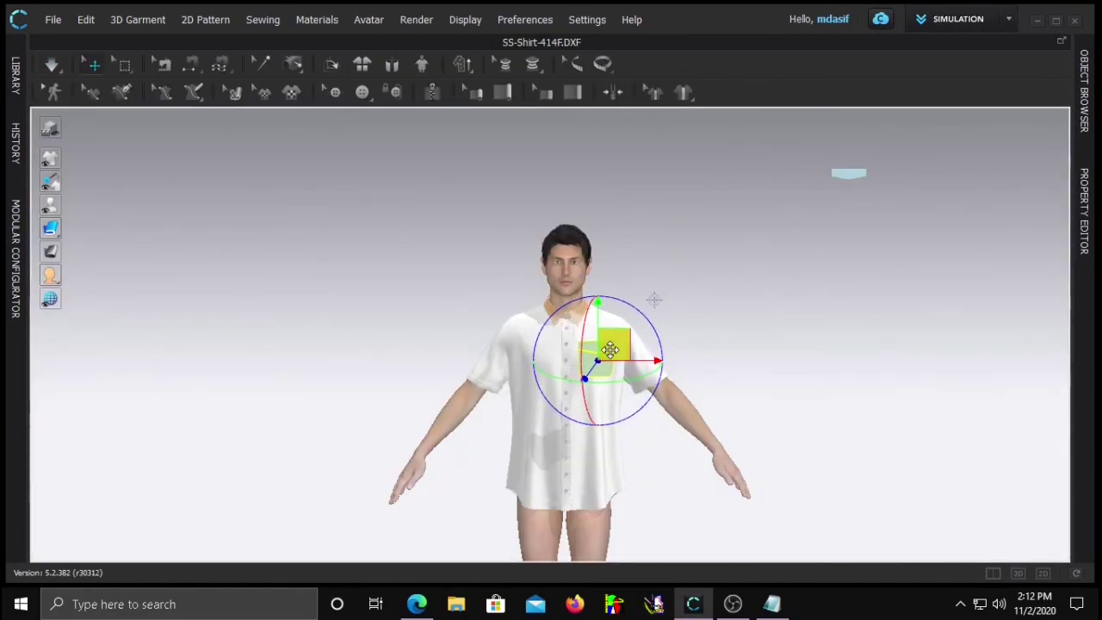
Sew the pocket piece's side and bottom edges to the pocket outline on the front panel with Free Sewing
{"action": "left_click", "coordinate": [1042, 572]}
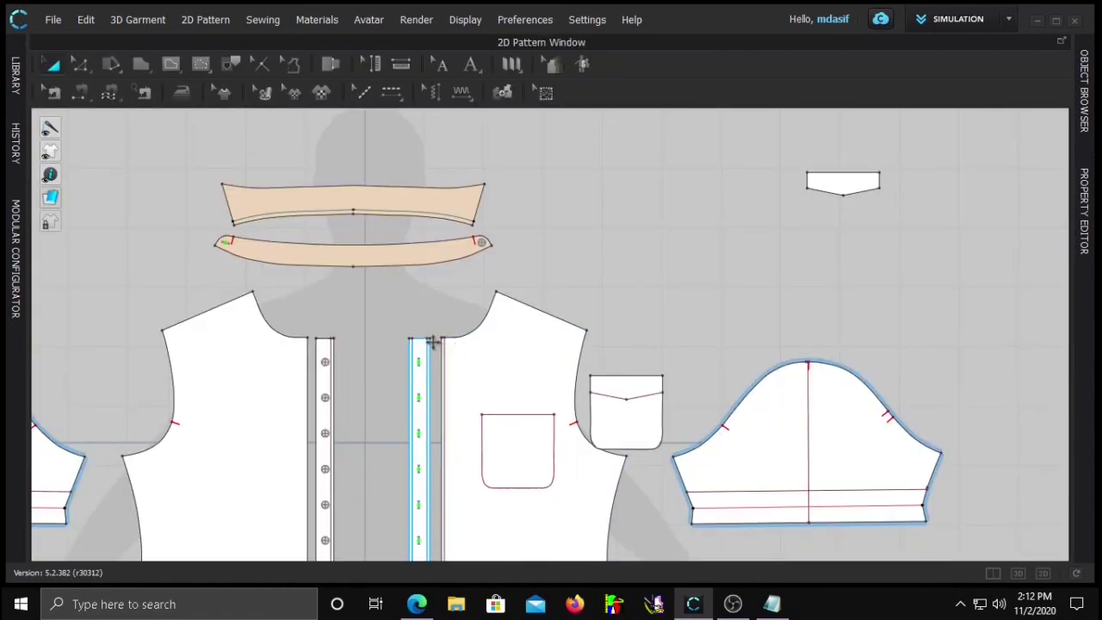
{"action": "key", "text": "m"}
{"action": "left_click", "coordinate": [661, 389]}
{"action": "left_click", "coordinate": [601, 387]}
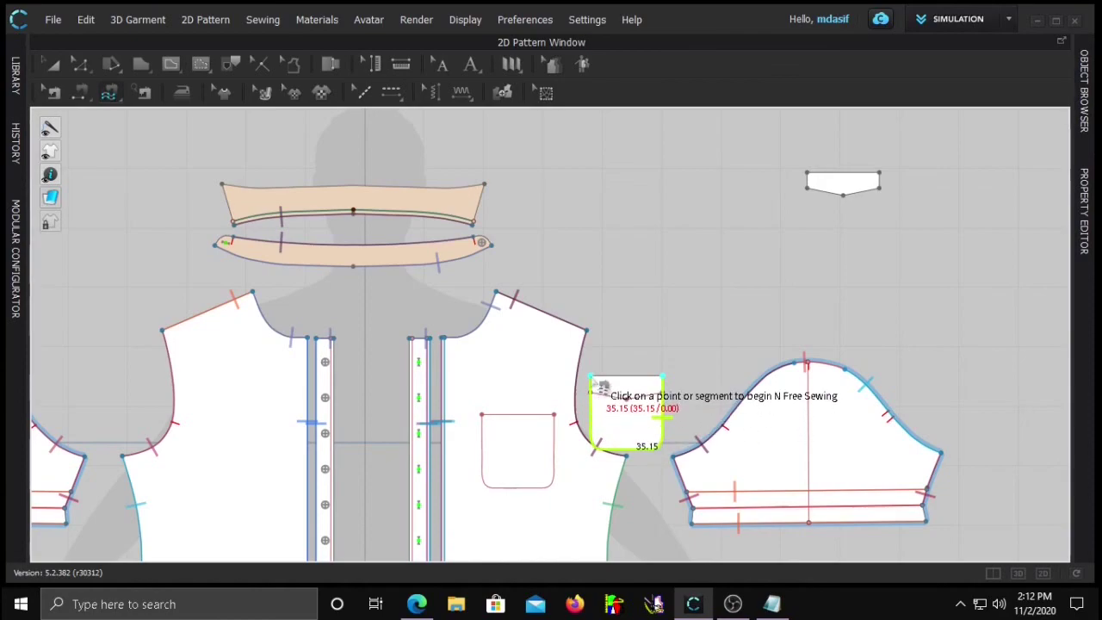
{"action": "left_click", "coordinate": [554, 414]}
{"action": "left_click", "coordinate": [482, 415]}
{"action": "key", "text": "Return"}
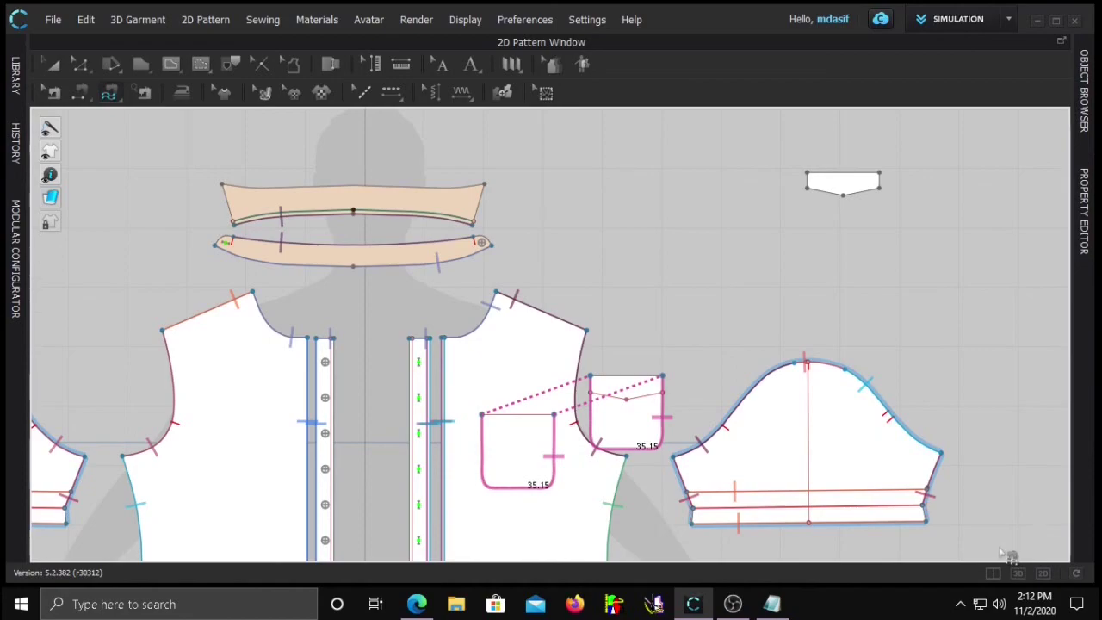
Simulate the shirt in 3D to attach the pocket and display the pattern pieces in random colors
{"action": "left_click", "coordinate": [1017, 573]}
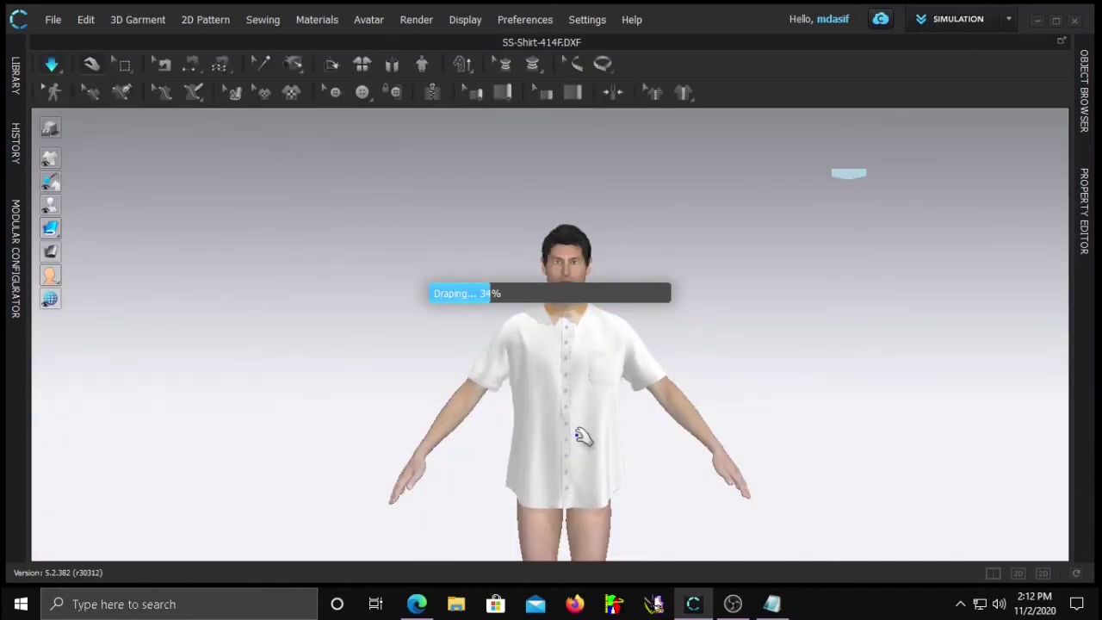
{"action": "left_click", "coordinate": [50, 227]}
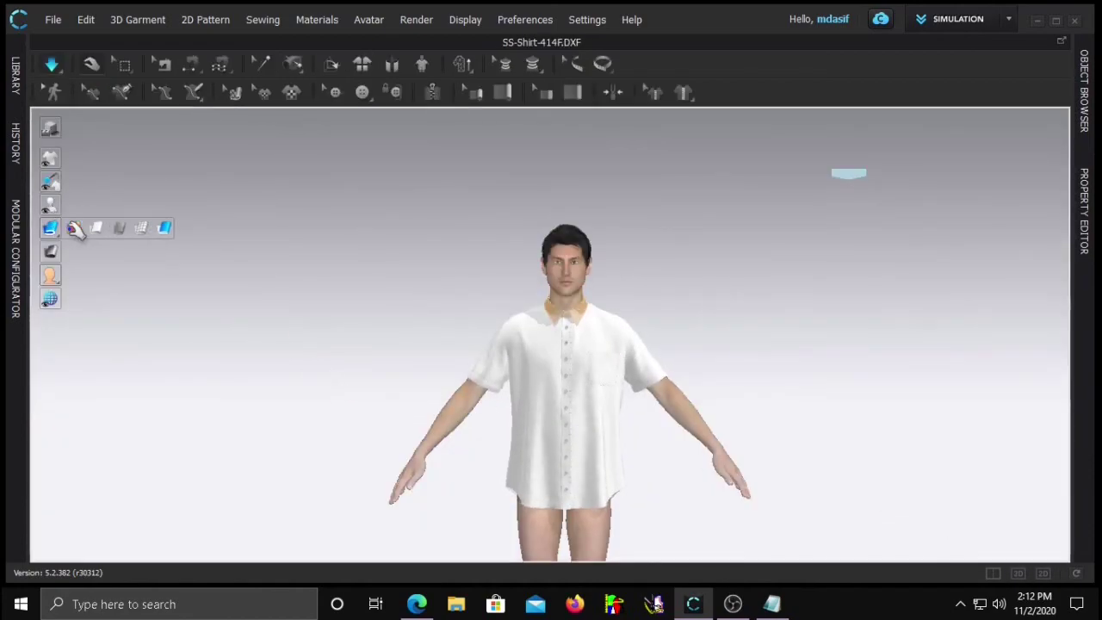
{"action": "left_click", "coordinate": [74, 226]}
{"action": "scroll", "coordinate": [516, 379], "scroll_direction": "up", "scroll_amount": 5}
{"action": "mouse_move", "coordinate": [396, 397]}
{"action": "right_mouse_down"}
{"action": "mouse_move", "coordinate": [386, 398]}
{"action": "mouse_move", "coordinate": [402, 406]}
{"action": "right_mouse_up"}
{"action": "left_click", "coordinate": [617, 312]}
{"action": "scroll", "coordinate": [617, 312], "scroll_direction": "up", "scroll_amount": 1}
{"action": "scroll", "coordinate": [553, 331], "scroll_direction": "down", "scroll_amount": 3}
{"action": "scroll", "coordinate": [553, 332], "scroll_direction": "down", "scroll_amount": 3}
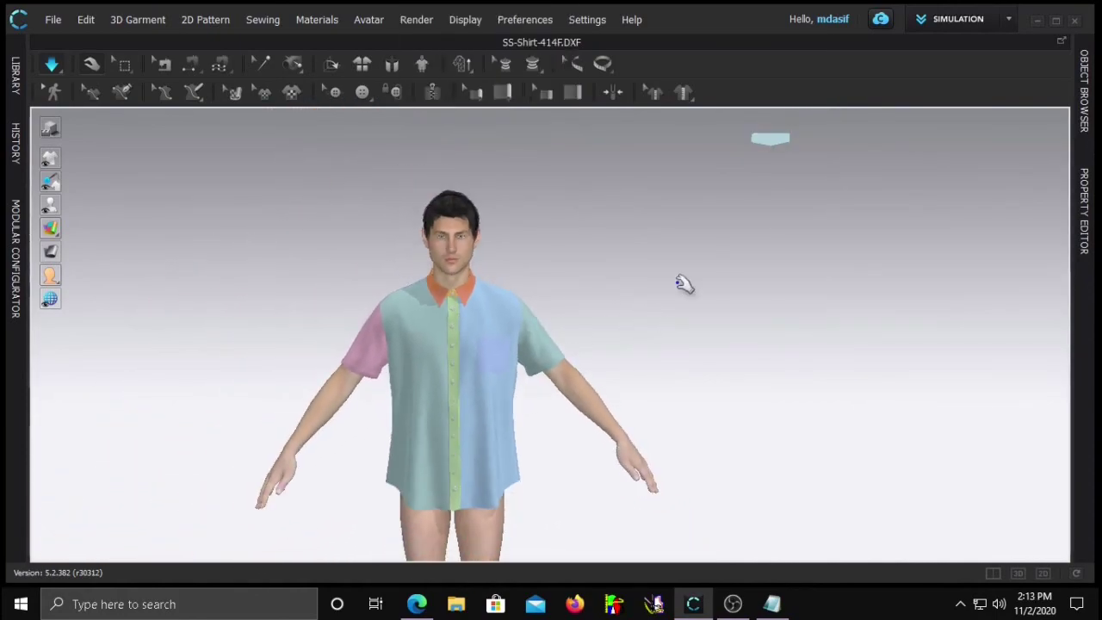
Move the 3D pocket flap in front of the chest pocket's upper edge and tilt it to match the chest
{"action": "left_click", "coordinate": [770, 139]}
{"action": "left_click_drag", "start_coordinate": [761, 146], "coordinate": [488, 347]}
{"action": "scroll", "coordinate": [487, 347], "scroll_direction": "up", "scroll_amount": 6}
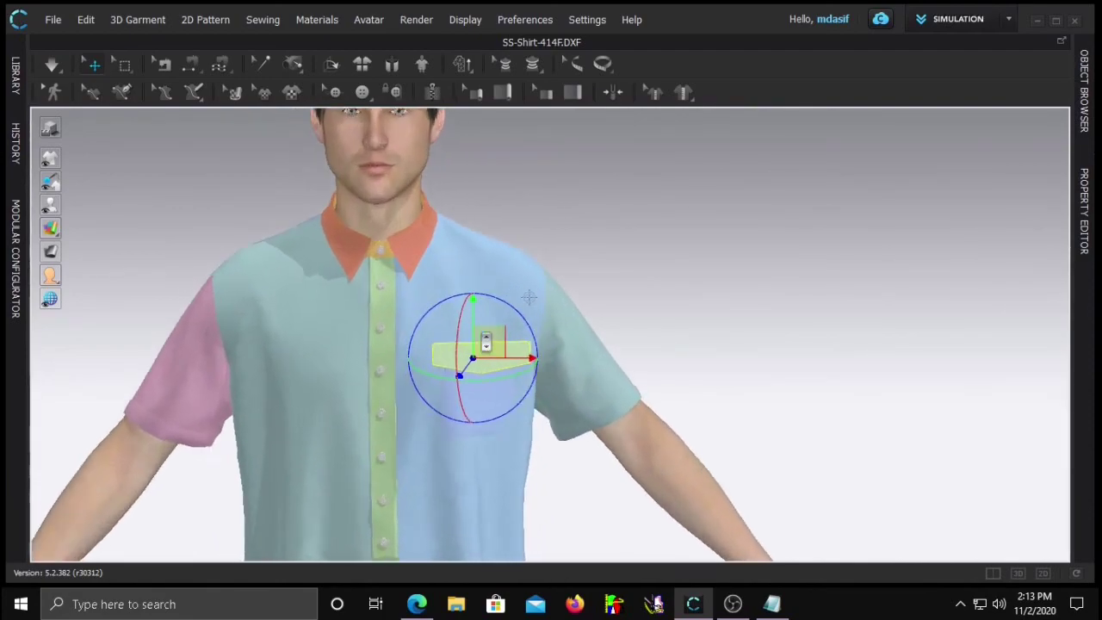
{"action": "left_click_drag", "start_coordinate": [438, 360], "coordinate": [451, 359]}
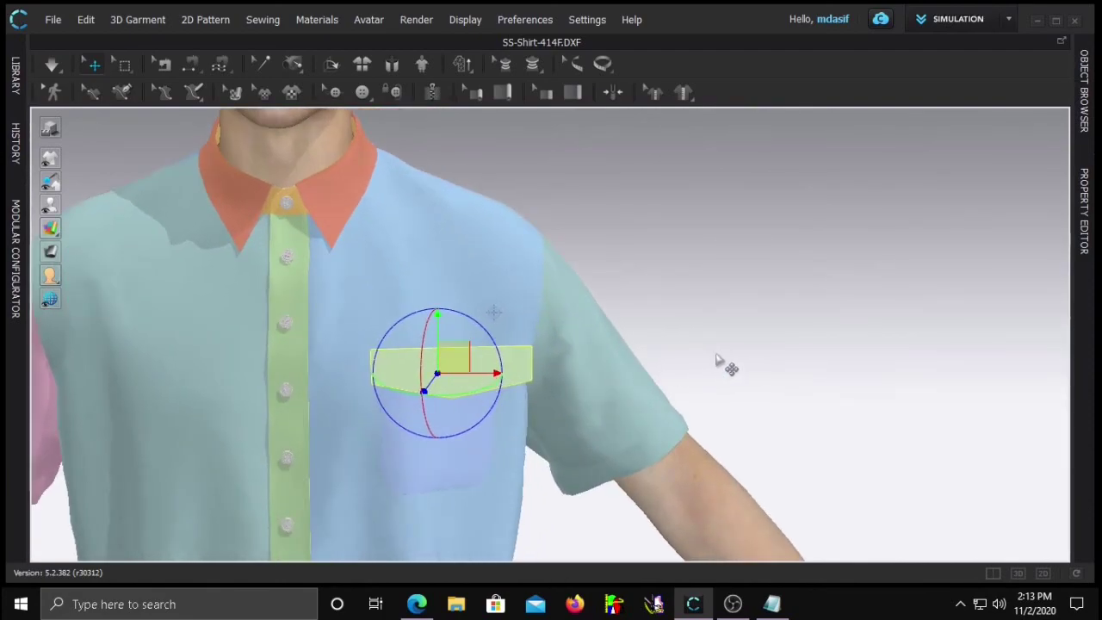
{"action": "left_click_drag", "start_coordinate": [441, 397], "coordinate": [470, 313]}
{"action": "left_click_drag", "start_coordinate": [480, 370], "coordinate": [462, 369]}
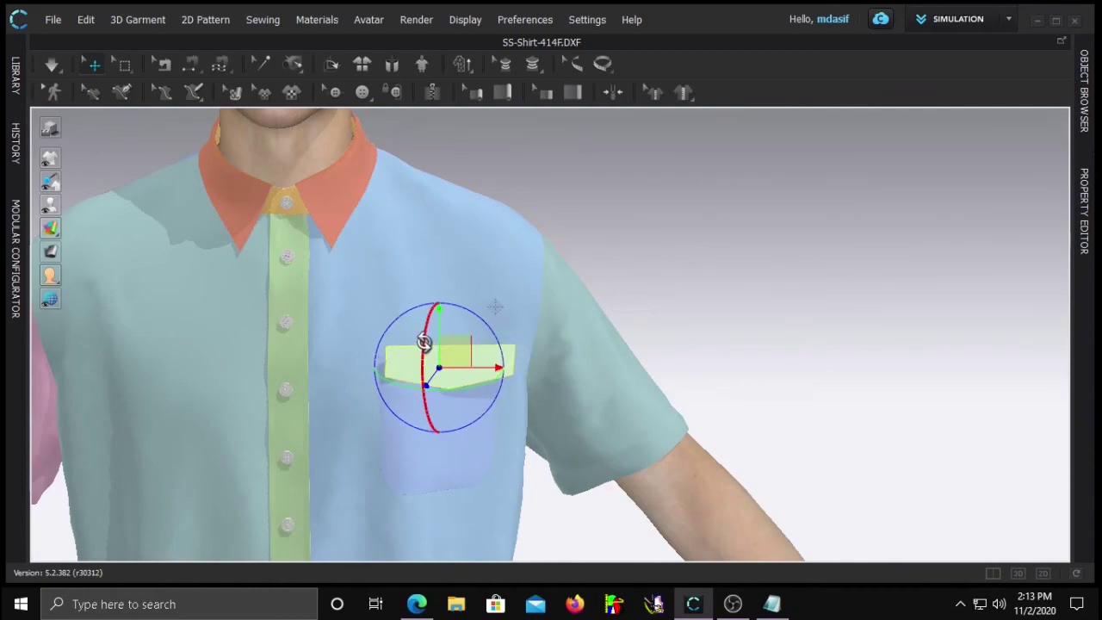
{"action": "left_click", "coordinate": [654, 355]}
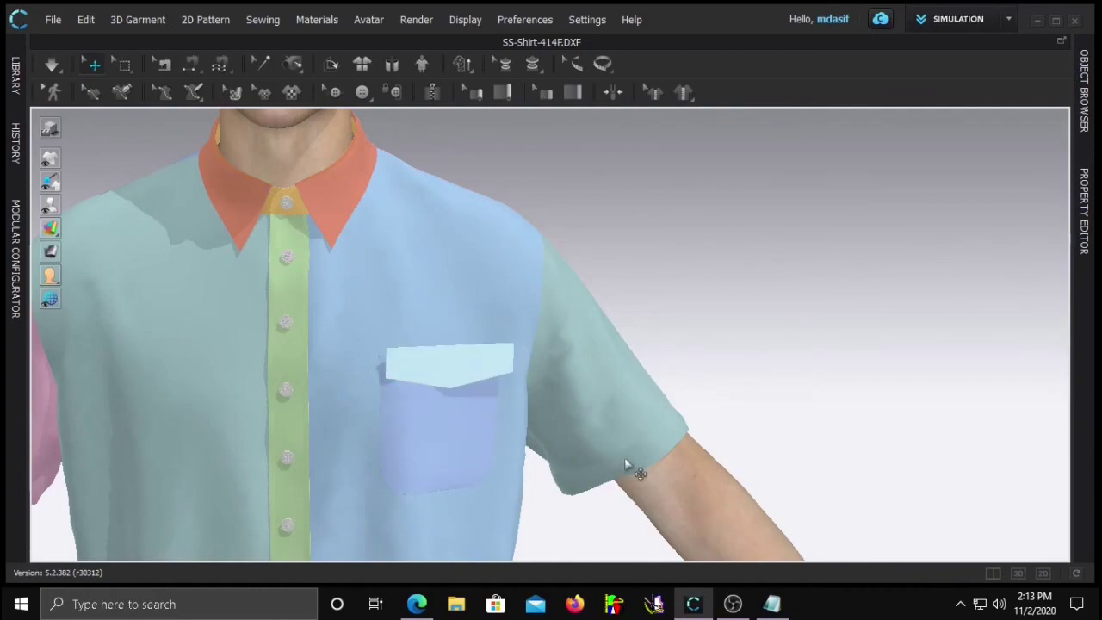
{"action": "left_click", "coordinate": [445, 378]}
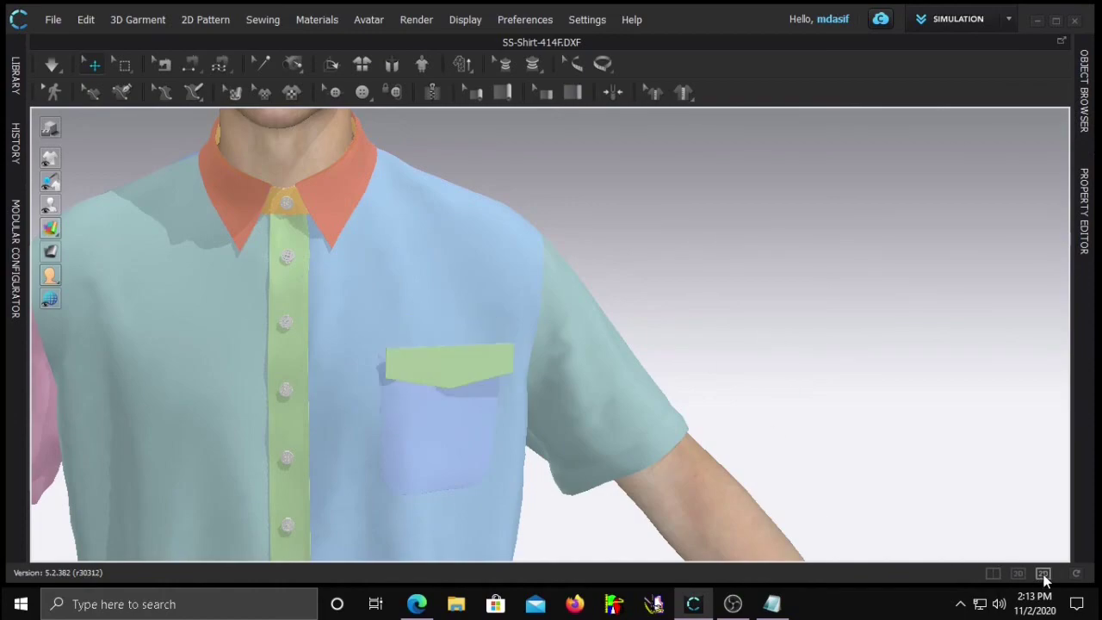
Move the flap pattern piece in 2D directly above the pocket piece beside the front panel
{"action": "left_click", "coordinate": [1042, 572]}
{"action": "key", "text": "a"}
{"action": "left_click_drag", "start_coordinate": [851, 179], "coordinate": [632, 352]}
{"action": "scroll", "coordinate": [677, 361], "scroll_direction": "up", "scroll_amount": 3}
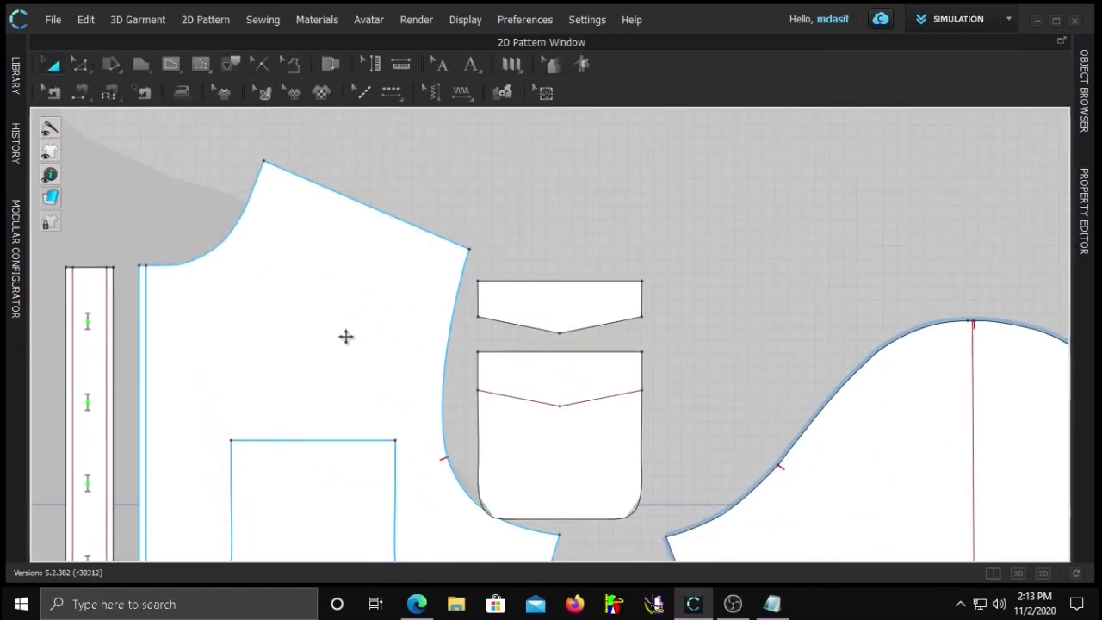
Sew the flap's top edge and both slanted lower edges to the matching pocket edge and internal flap lines
{"action": "left_click", "coordinate": [109, 92]}
{"action": "left_click", "coordinate": [555, 351]}
{"action": "left_click", "coordinate": [535, 401]}
{"action": "left_click", "coordinate": [540, 330]}
{"action": "left_click", "coordinate": [623, 320]}
{"action": "left_click", "coordinate": [621, 393]}
Sew the flap's two short side edges to the upper parts of the pocket's side edges with Free Sewing
{"action": "key", "text": "m"}
{"action": "left_click", "coordinate": [641, 283]}
{"action": "left_click", "coordinate": [641, 320]}
{"action": "left_click", "coordinate": [644, 353]}
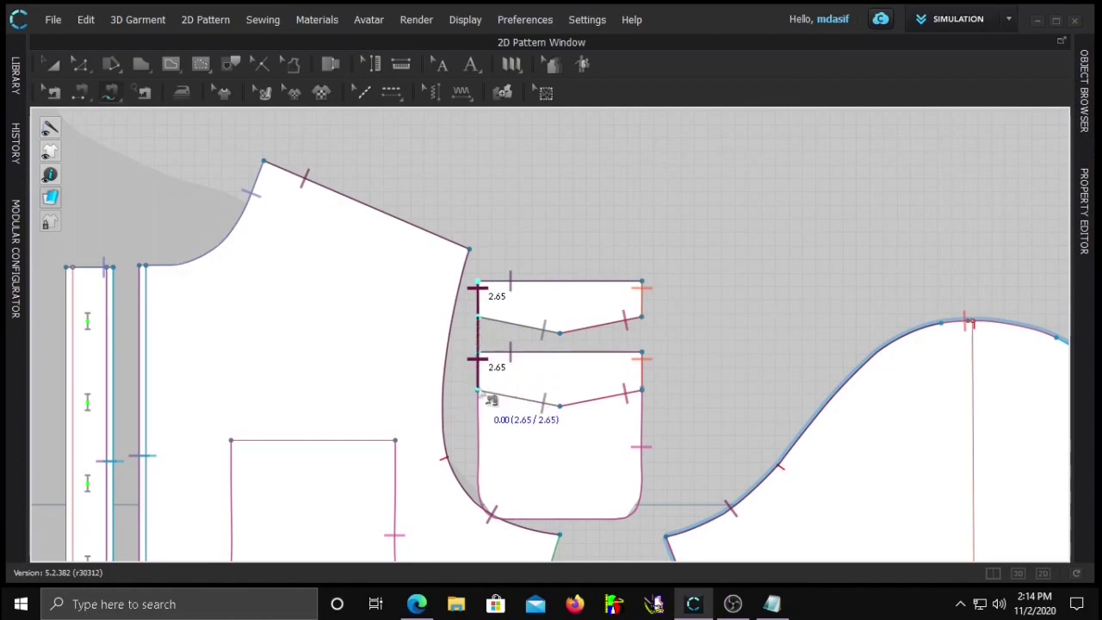
Extend the pocket ends of both flap side seams down to the ends of the internal flap line
{"action": "scroll", "coordinate": [478, 392], "scroll_direction": "up", "scroll_amount": 5}
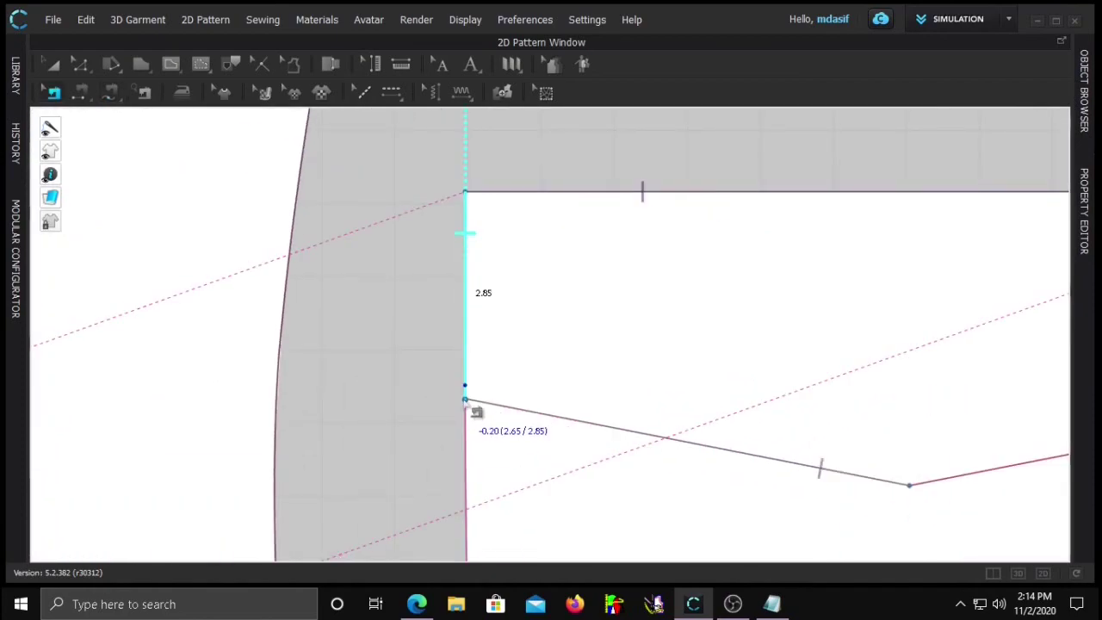
{"action": "scroll", "coordinate": [817, 462], "scroll_direction": "down", "scroll_amount": 5}
{"action": "scroll", "coordinate": [582, 423], "scroll_direction": "up", "scroll_amount": 5}
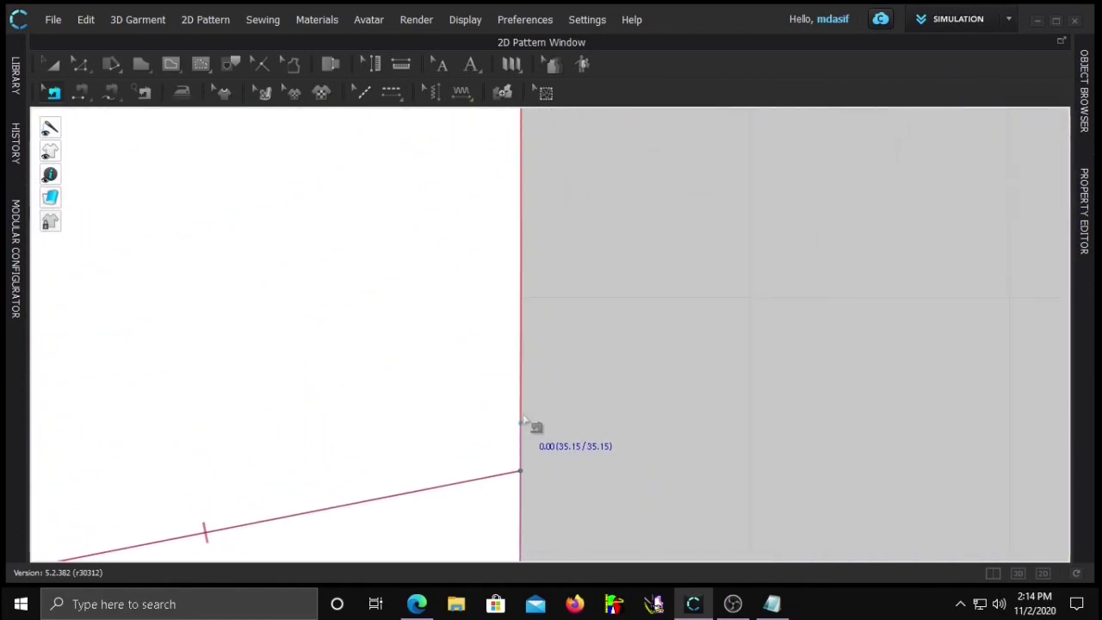
{"action": "scroll", "coordinate": [593, 482], "scroll_direction": "down", "scroll_amount": 5}
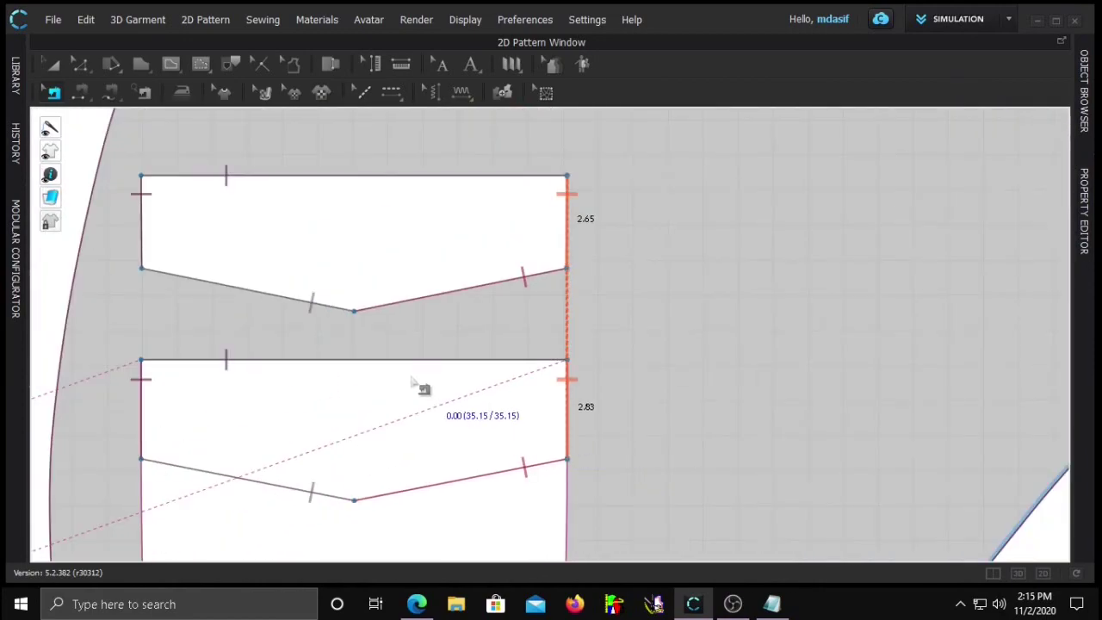
{"action": "middle_click_drag", "start_coordinate": [365, 395], "coordinate": [539, 410]}
Simulate the shirt in 3D to attach the flap to the chest pocket
{"action": "scroll", "coordinate": [538, 409], "scroll_direction": "down", "scroll_amount": 4}
{"action": "left_click", "coordinate": [1018, 573]}
{"action": "key", "text": "space"}
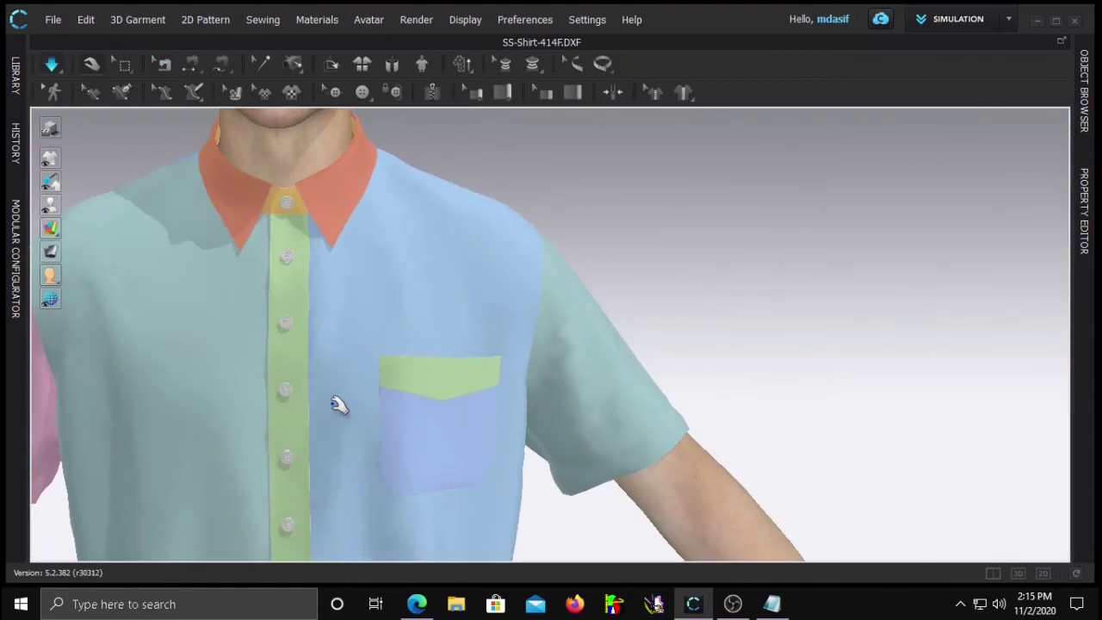
{"action": "scroll", "coordinate": [415, 416], "scroll_direction": "down", "scroll_amount": 5}
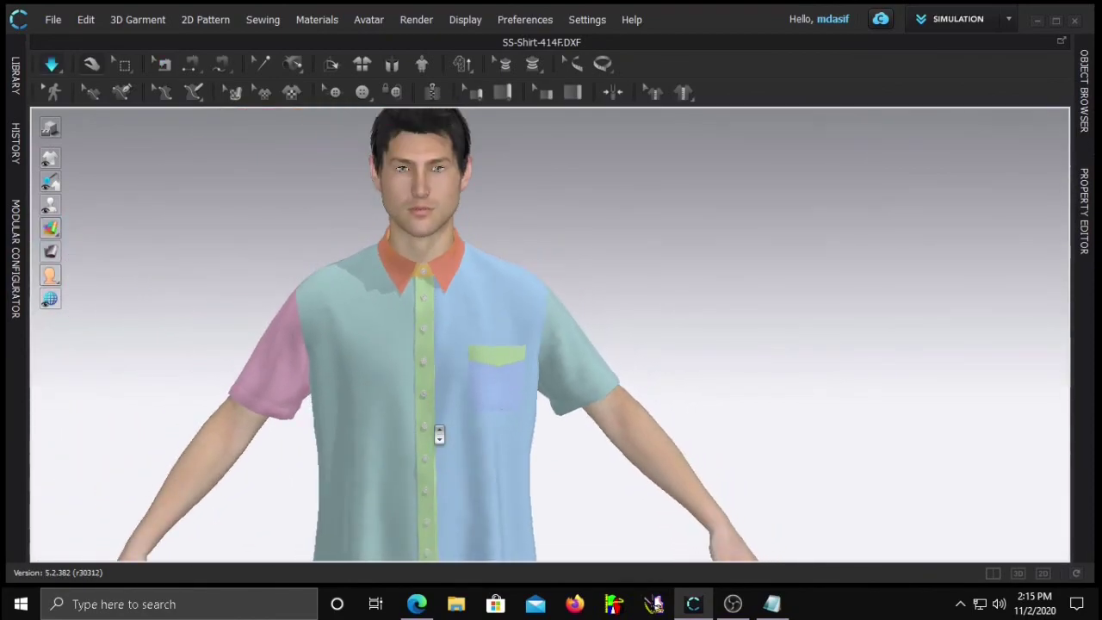
Offset the sides and bottom of the front panel's pocket outline inward as an internal line
{"action": "key", "text": "q"}
{"action": "left_click", "coordinate": [1043, 574]}
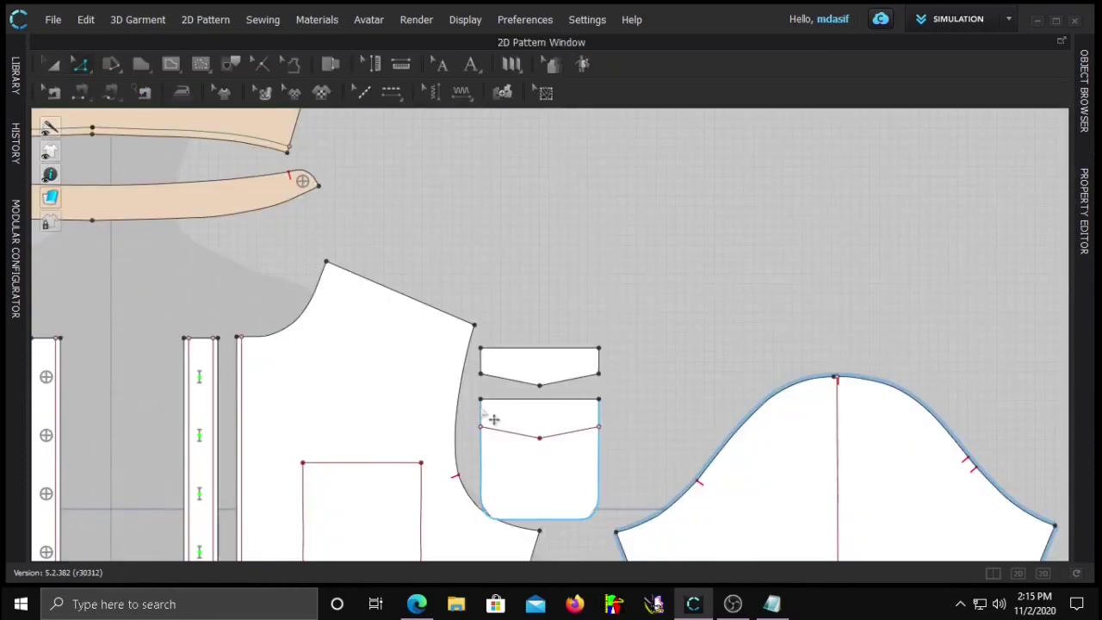
{"action": "scroll", "coordinate": [490, 400], "scroll_direction": "down", "scroll_amount": 3}
{"action": "middle_click_drag", "start_coordinate": [504, 442], "coordinate": [536, 407]}
{"action": "left_click", "coordinate": [548, 414]}
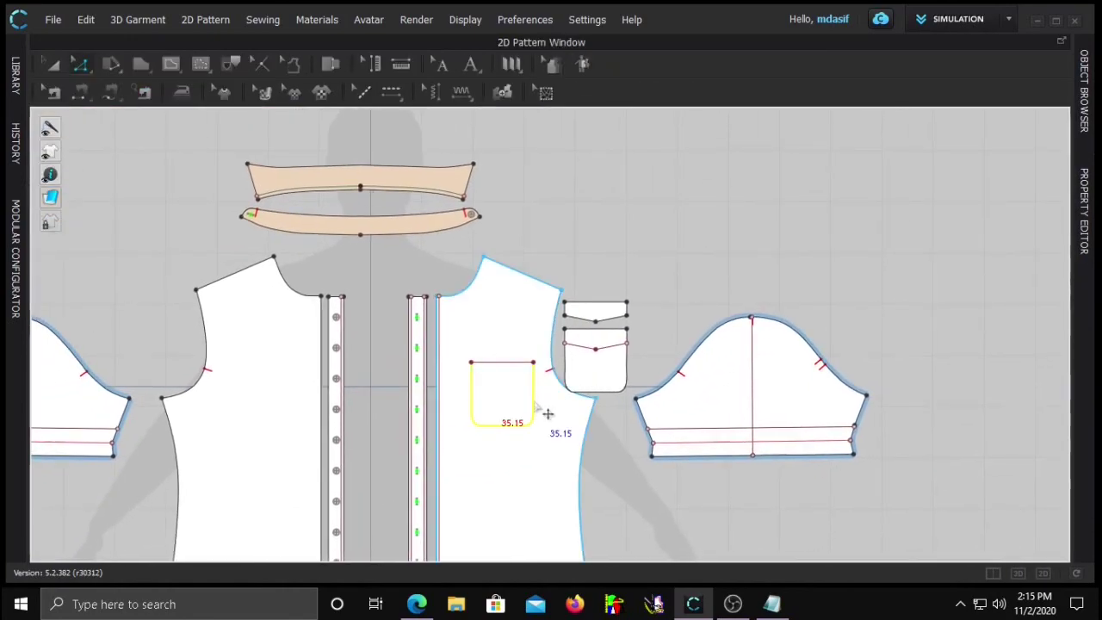
{"action": "right_click", "coordinate": [545, 413]}
{"action": "left_click", "coordinate": [605, 169]}
{"action": "left_click_drag", "start_coordinate": [605, 171], "coordinate": [832, 169]}
{"action": "key", "text": "Return"}
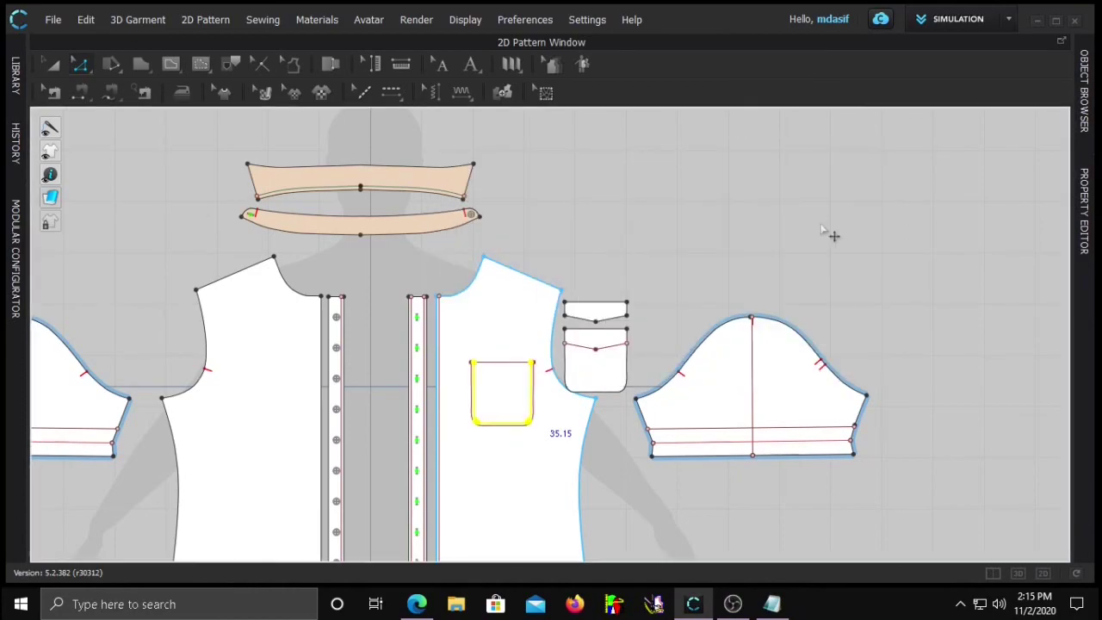
Offset the pocket piece's side and bottom edges inward as an internal line
{"action": "right_click", "coordinate": [597, 404]}
{"action": "left_click", "coordinate": [672, 202]}
{"action": "key", "text": "Return"}
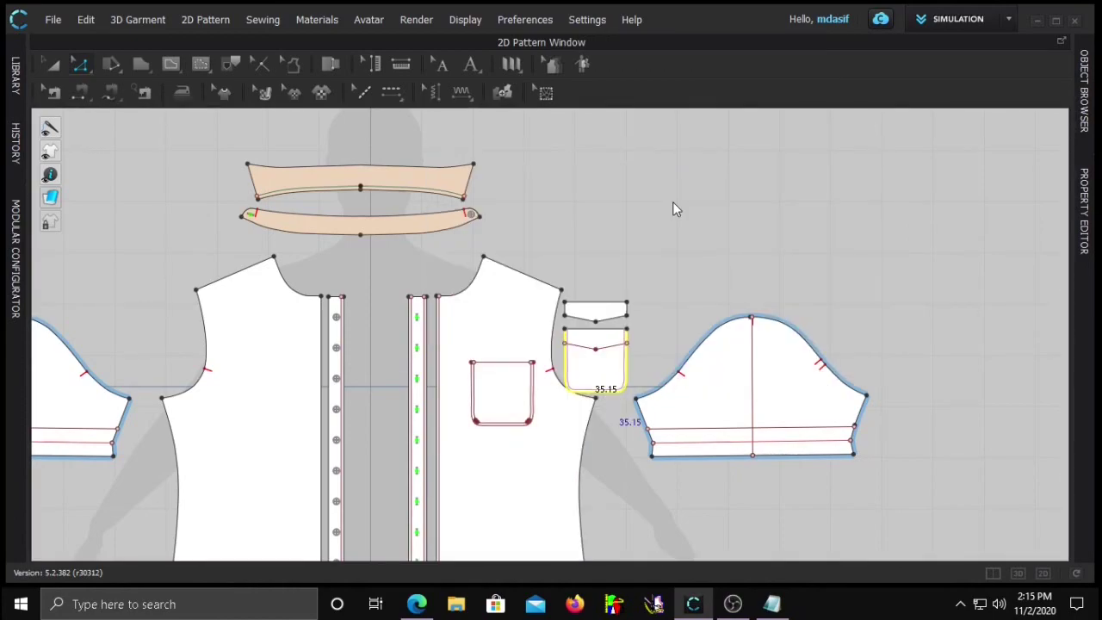
Sew the offset line inside the front panel's pocket outline to the matching offset line on the pocket piece
{"action": "scroll", "coordinate": [521, 371], "scroll_direction": "up", "scroll_amount": 3}
{"action": "right_click_drag", "start_coordinate": [517, 393], "coordinate": [448, 372]}
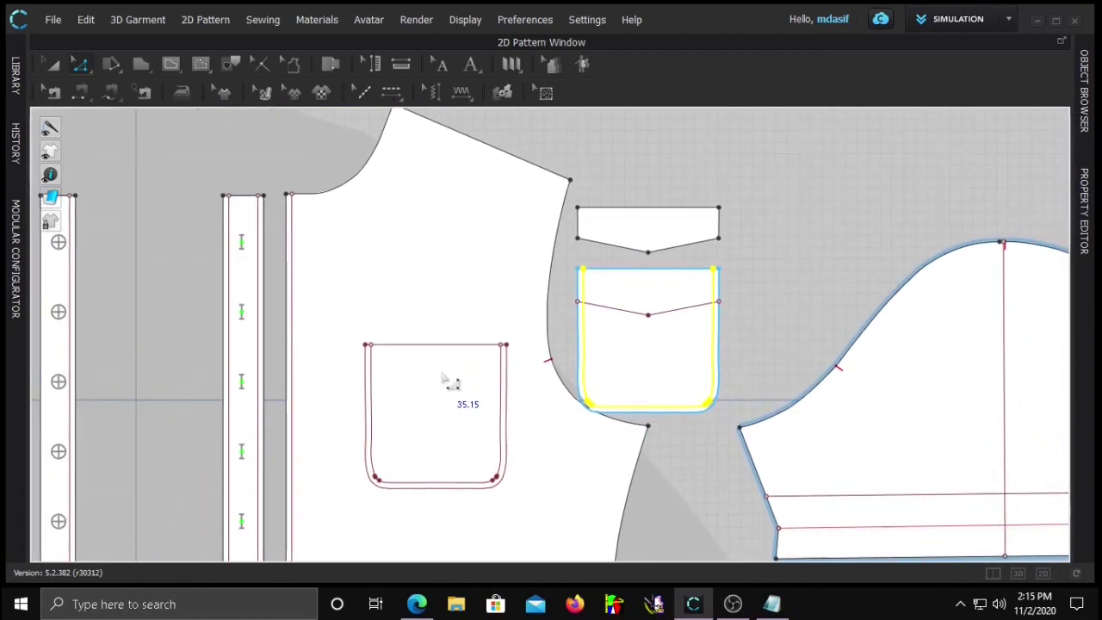
{"action": "key", "text": "n"}
{"action": "left_click", "coordinate": [370, 346]}
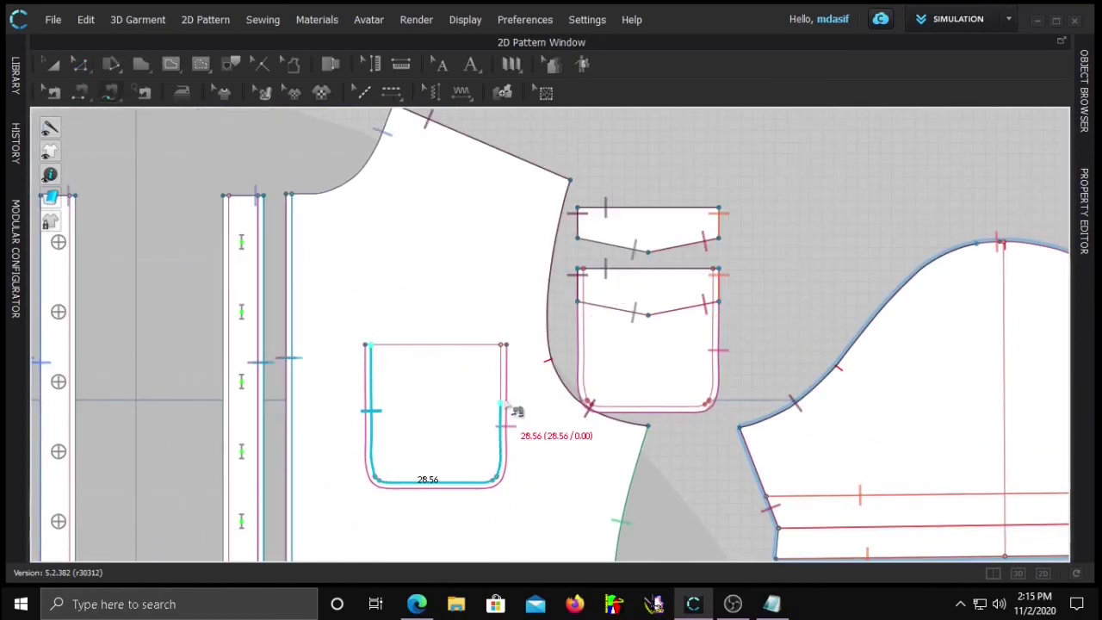
{"action": "left_click", "coordinate": [505, 345]}
{"action": "scroll", "coordinate": [586, 270], "scroll_direction": "up", "scroll_amount": 5}
{"action": "left_click", "coordinate": [581, 271]}
{"action": "scroll", "coordinate": [629, 519], "scroll_direction": "down", "scroll_amount": 3}
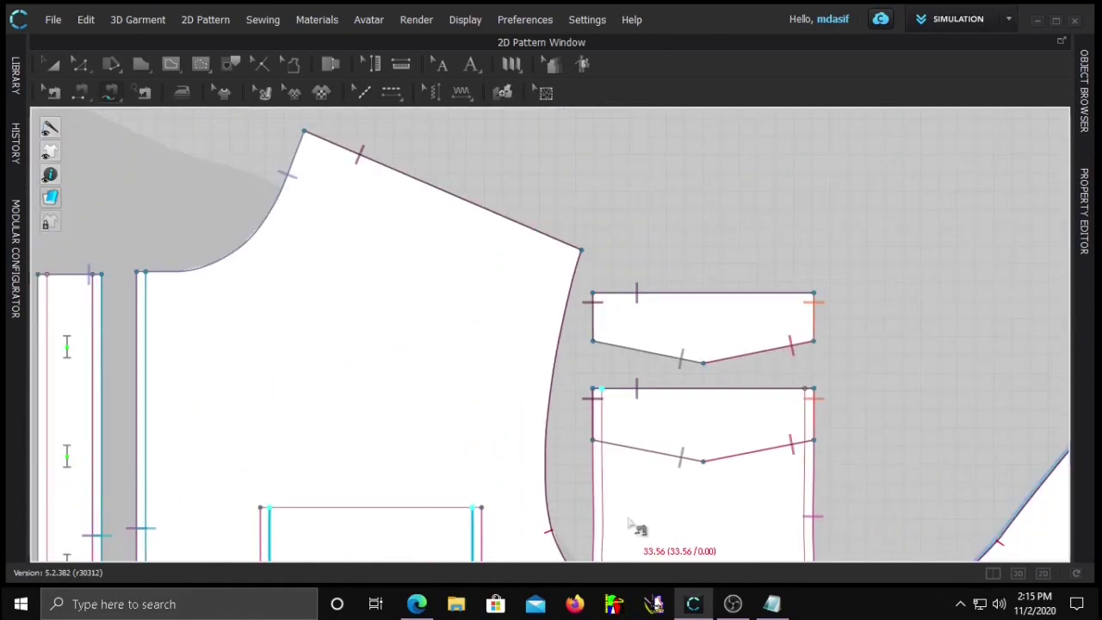
{"action": "middle_click_drag", "start_coordinate": [629, 520], "coordinate": [425, 333]}
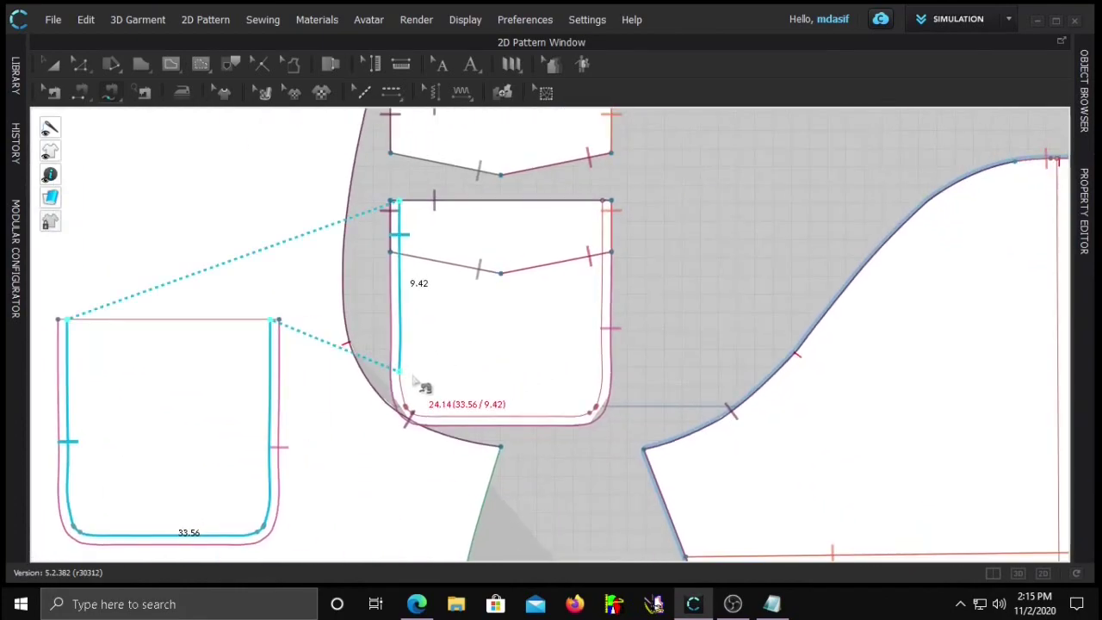
{"action": "left_click", "coordinate": [611, 205]}
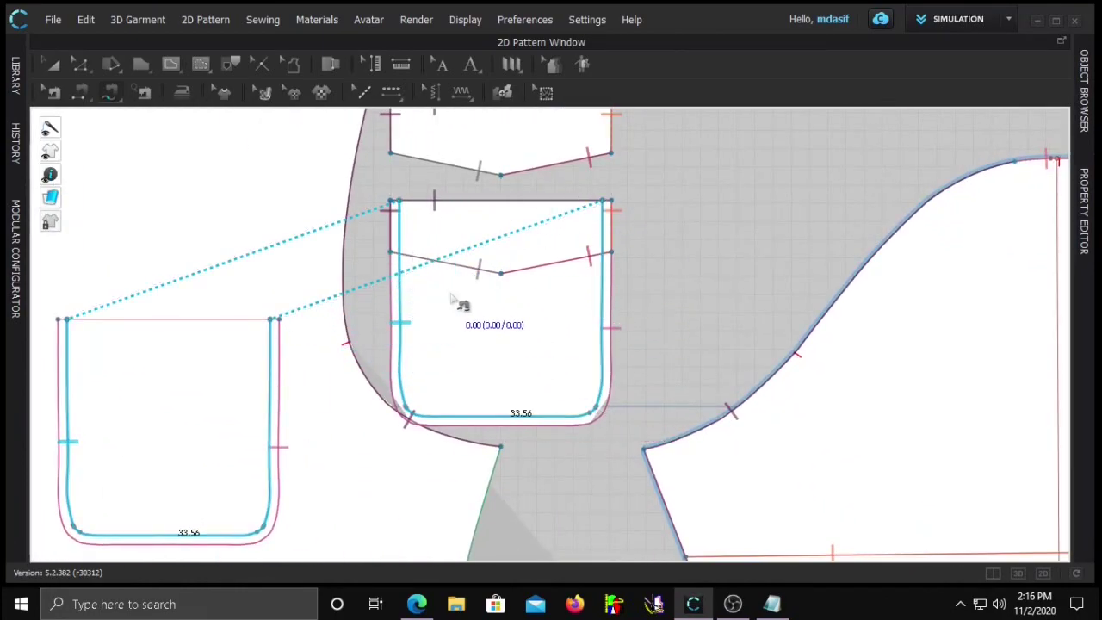
Offset both short side edges of the flap inward by 0.50 cm as internal lines
{"action": "middle_click_drag", "start_coordinate": [456, 231], "coordinate": [419, 359]}
{"action": "key", "text": "z"}
{"action": "right_click", "coordinate": [586, 280]}
{"action": "left_click", "coordinate": [647, 396]}
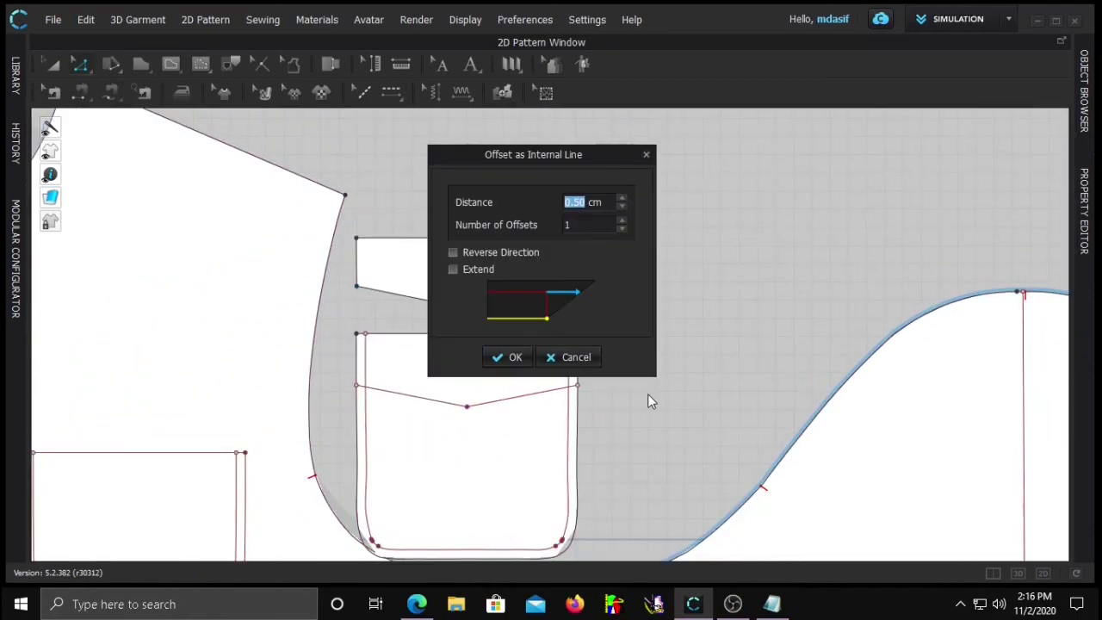
{"action": "key", "text": "Return"}
{"action": "right_click", "coordinate": [356, 274]}
{"action": "left_click", "coordinate": [422, 394]}
{"action": "key", "text": "Return"}
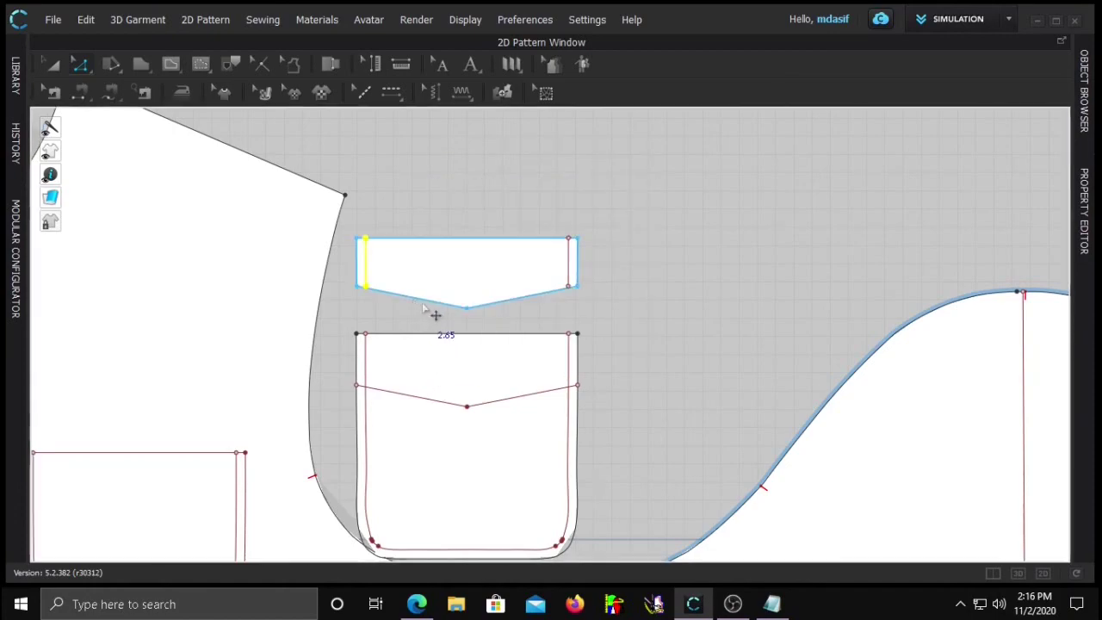
{"action": "left_click", "coordinate": [631, 327]}
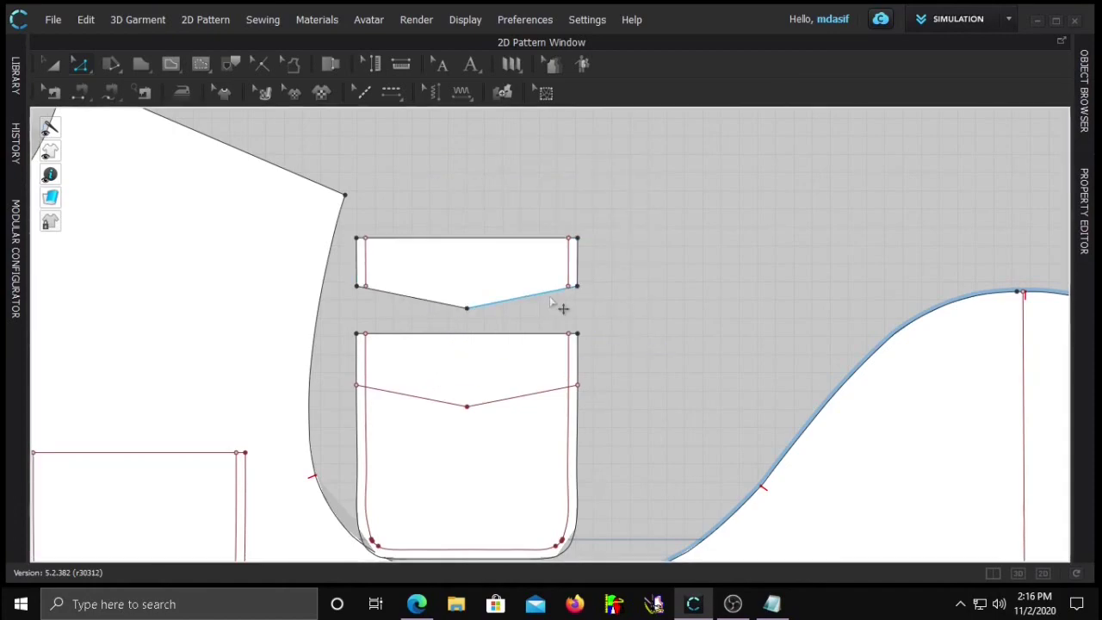
Extend the flap's two offset lines down to its slanted lower edges
{"action": "scroll", "coordinate": [551, 298], "scroll_direction": "up", "scroll_amount": 5}
{"action": "right_click", "coordinate": [604, 265]}
{"action": "left_click", "coordinate": [635, 348]}
{"action": "middle_click_drag", "start_coordinate": [73, 334], "coordinate": [342, 348]}
{"action": "right_click", "coordinate": [366, 292]}
{"action": "left_click", "coordinate": [425, 374]}
{"action": "left_click", "coordinate": [429, 374]}
{"action": "scroll", "coordinate": [431, 376], "scroll_direction": "down", "scroll_amount": 6}
Sew the flap's two internal side lines to the upper parts of the pocket's internal side lines
{"action": "key", "text": "n"}
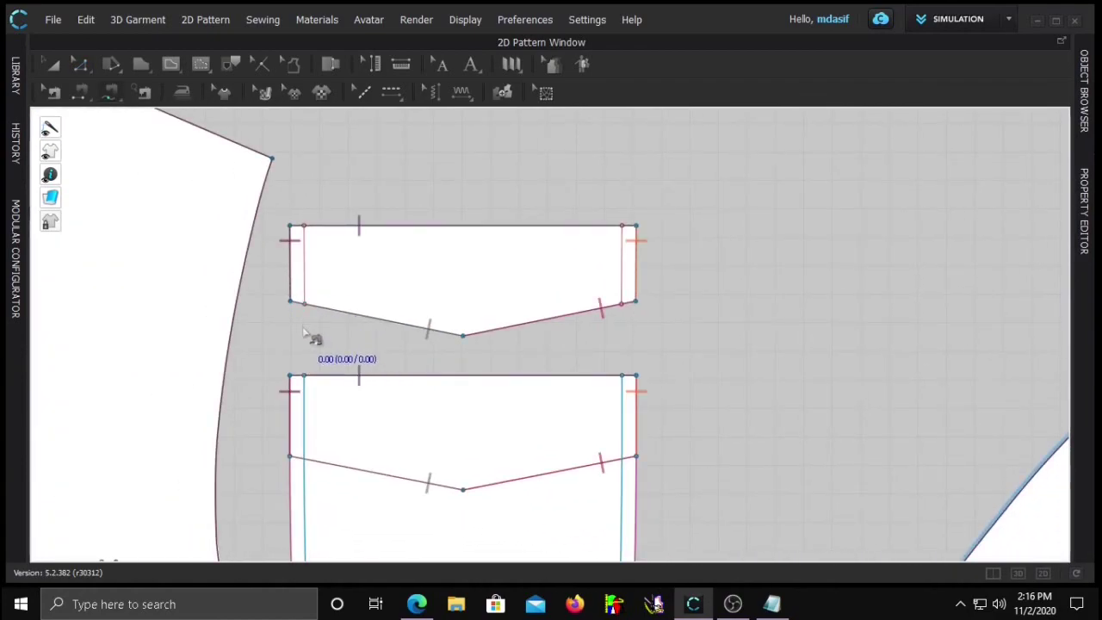
{"action": "left_click", "coordinate": [305, 228]}
{"action": "left_click", "coordinate": [312, 383]}
{"action": "scroll", "coordinate": [315, 436], "scroll_direction": "up", "scroll_amount": 3}
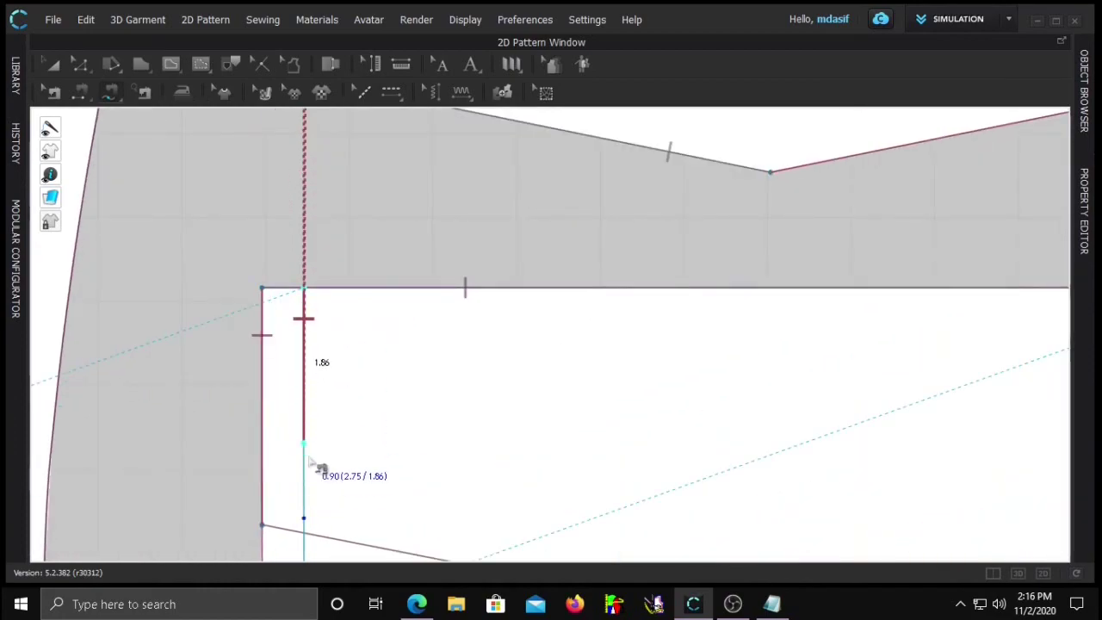
{"action": "left_click", "coordinate": [305, 520]}
{"action": "scroll", "coordinate": [434, 432], "scroll_direction": "down", "scroll_amount": 3}
{"action": "middle_click_drag", "start_coordinate": [555, 415], "coordinate": [278, 419]}
{"action": "left_click", "coordinate": [504, 184]}
{"action": "left_click", "coordinate": [506, 376]}
{"action": "left_click", "coordinate": [505, 474]}
Extend the lower end of the seam on the pocket's right-hand internal line to the slanted flap line
{"action": "middle_click_drag", "start_coordinate": [378, 485], "coordinate": [403, 360]}
{"action": "key", "text": "b"}
{"action": "scroll", "coordinate": [518, 357], "scroll_direction": "up", "scroll_amount": 3}
{"action": "left_click", "coordinate": [553, 348]}
{"action": "left_click", "coordinate": [565, 368]}
{"action": "left_click_drag", "start_coordinate": [553, 349], "coordinate": [555, 357]}
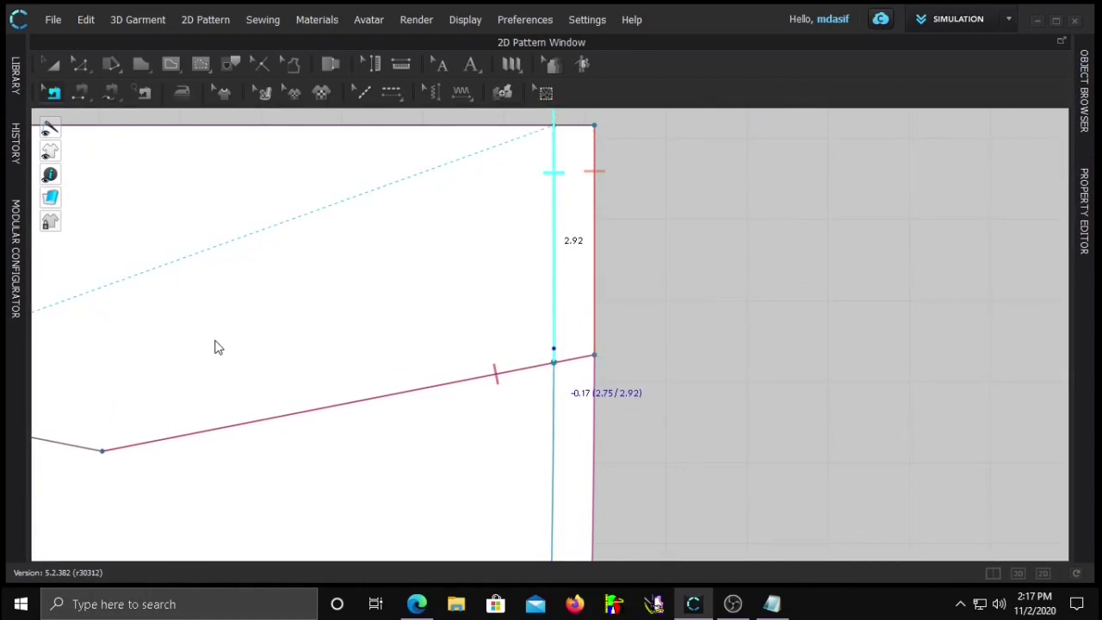
Extend the lower end of the seam on the pocket's left-hand internal line to the slanted flap line
{"action": "scroll", "coordinate": [220, 377], "scroll_direction": "down", "scroll_amount": 2}
{"action": "scroll", "coordinate": [222, 381], "scroll_direction": "up", "scroll_amount": 3}
{"action": "scroll", "coordinate": [227, 388], "scroll_direction": "down", "scroll_amount": 3}
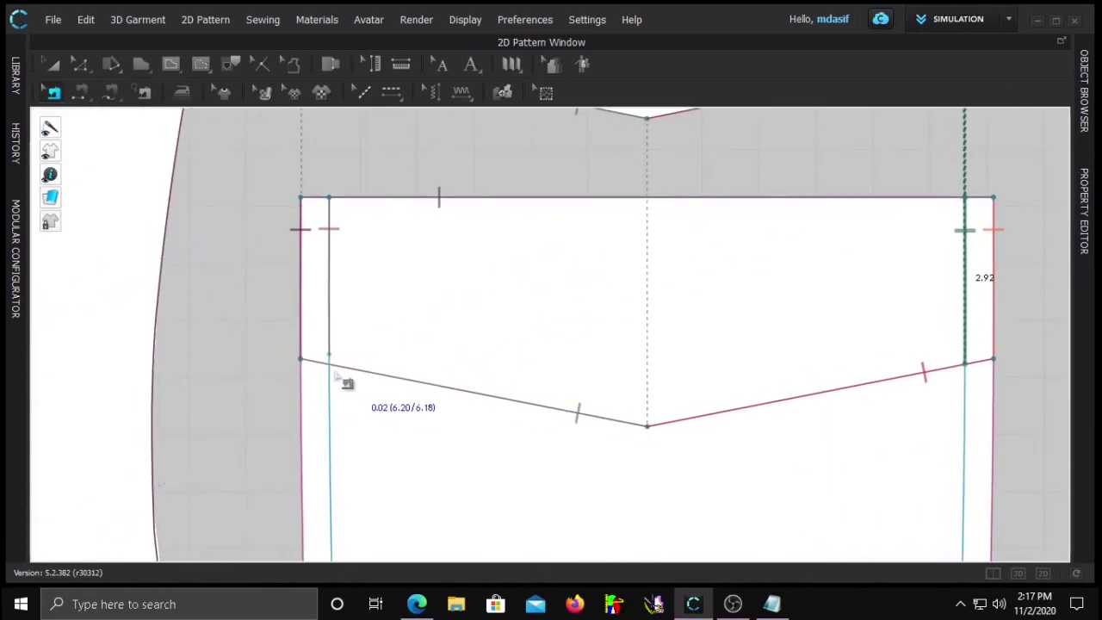
{"action": "scroll", "coordinate": [334, 372], "scroll_direction": "up", "scroll_amount": 4}
{"action": "left_click", "coordinate": [366, 348]}
{"action": "left_click", "coordinate": [379, 368]}
{"action": "left_click_drag", "start_coordinate": [366, 348], "coordinate": [370, 376]}
{"action": "scroll", "coordinate": [735, 445], "scroll_direction": "down", "scroll_amount": 7}
{"action": "scroll", "coordinate": [955, 534], "scroll_direction": "up", "scroll_amount": 4}
{"action": "left_click", "coordinate": [1018, 574]}
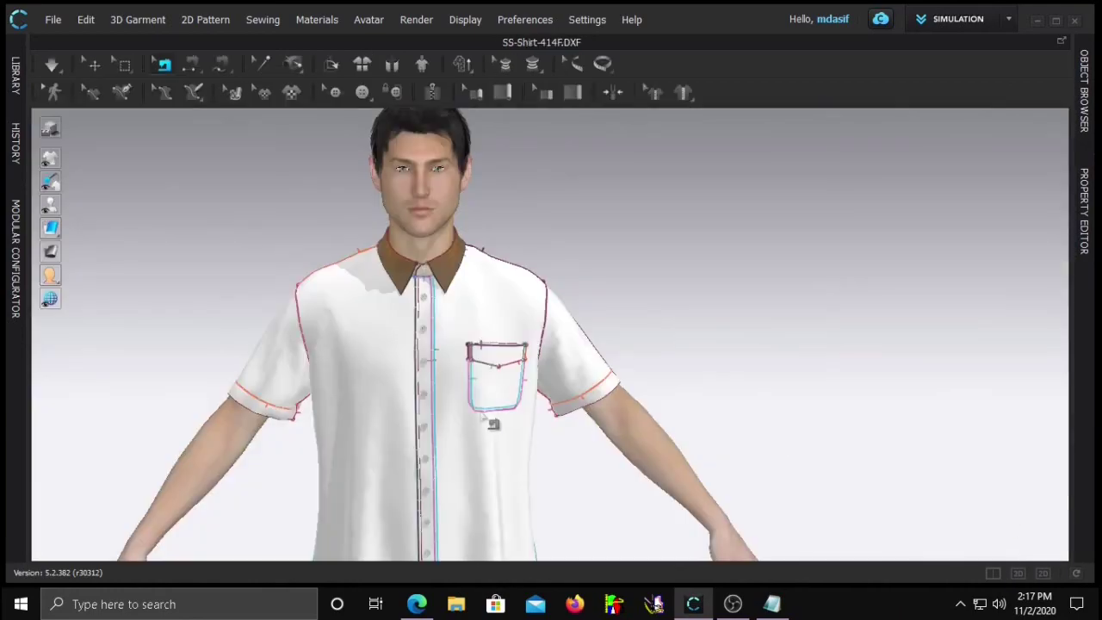
Simulate the shirt to drape the newly sewn pocket and flap on the front panel
{"action": "key", "text": "q"}
{"action": "scroll", "coordinate": [494, 361], "scroll_direction": "up", "scroll_amount": 6}
{"action": "right_click_drag", "start_coordinate": [447, 424], "coordinate": [402, 419]}
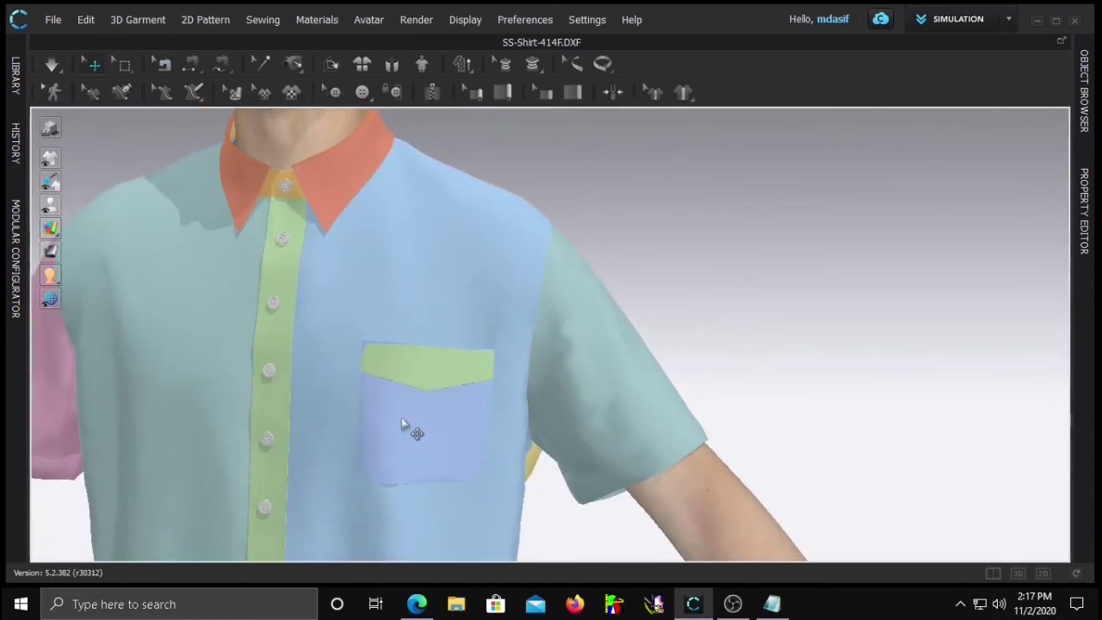
{"action": "key", "text": "space"}
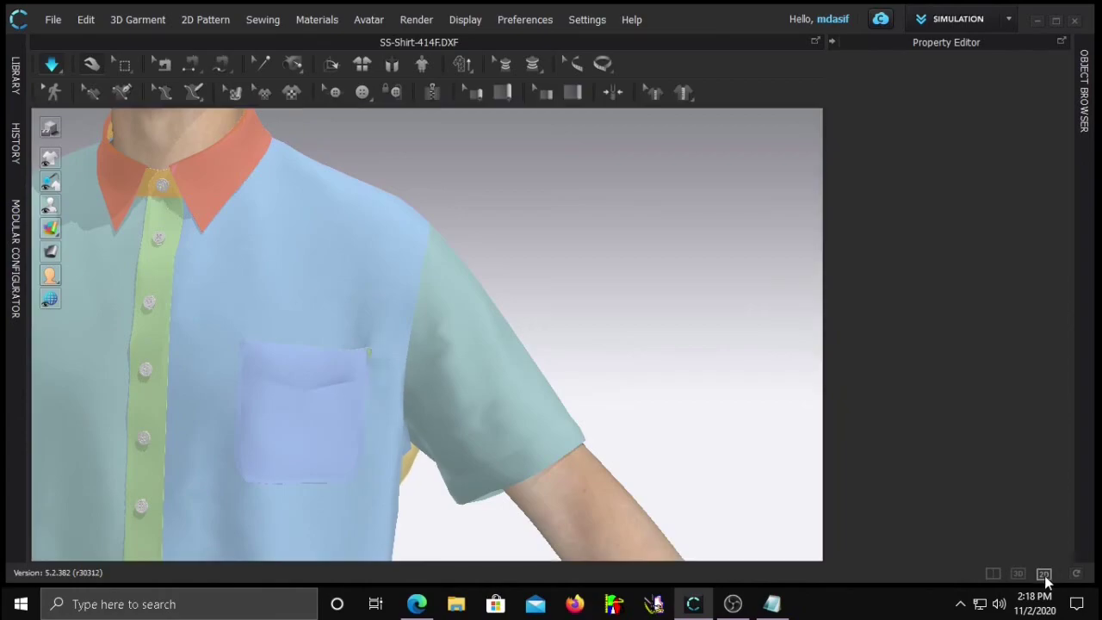
Set the simulation layer of the pocket flap pattern to 1
{"action": "left_click", "coordinate": [1042, 572]}
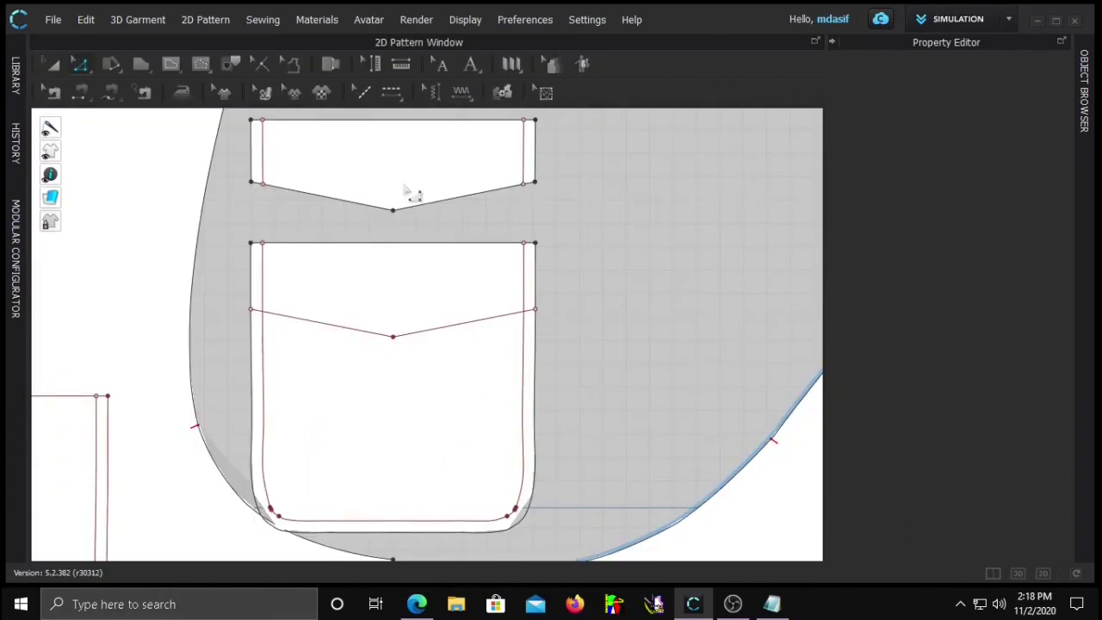
{"action": "left_click", "coordinate": [407, 187]}
{"action": "left_click", "coordinate": [1018, 572]}
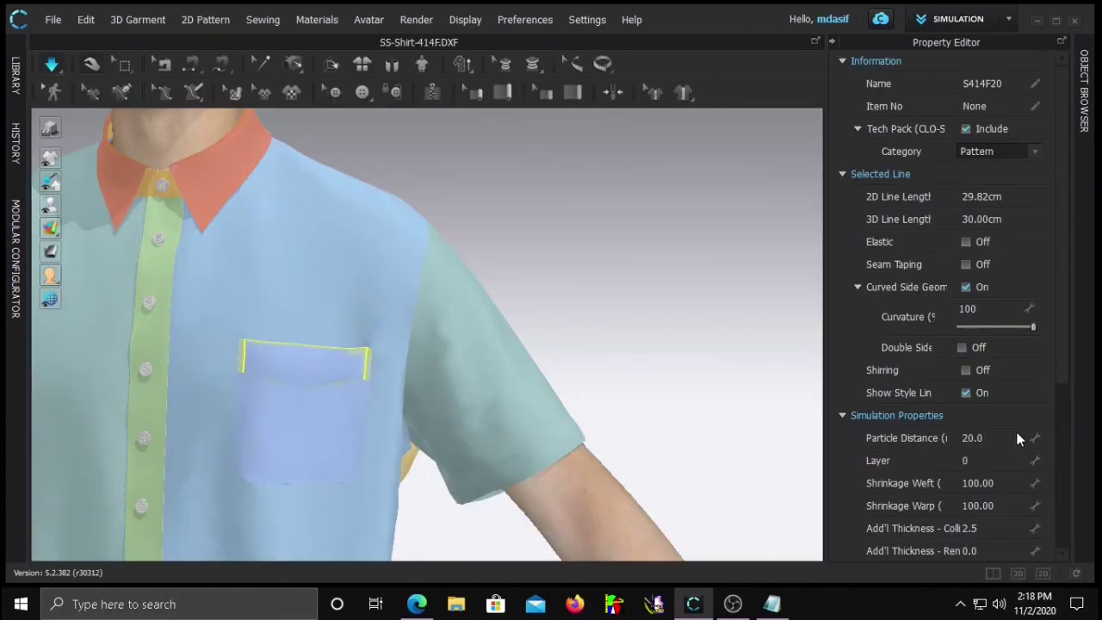
{"action": "left_click", "coordinate": [979, 466]}
{"action": "type", "text": "1"}
{"action": "key", "text": "Return"}
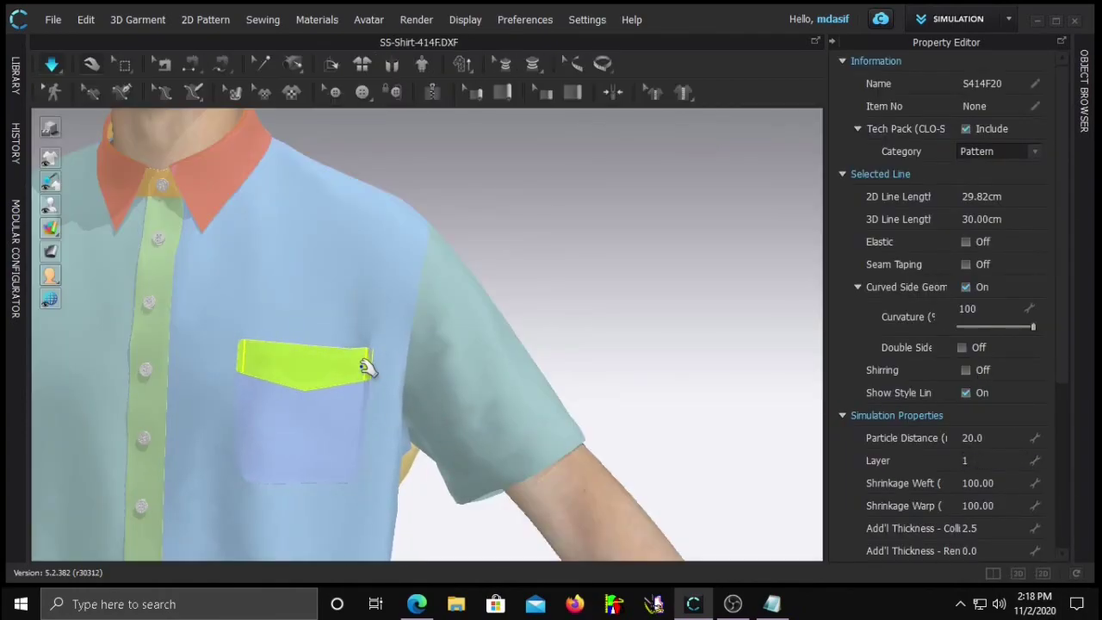
Pull the flap's side edge into place during simulation and set the flap's layer back to 0
{"action": "scroll", "coordinate": [318, 378], "scroll_direction": "up", "scroll_amount": 4}
{"action": "left_click_drag", "start_coordinate": [329, 373], "coordinate": [317, 394]}
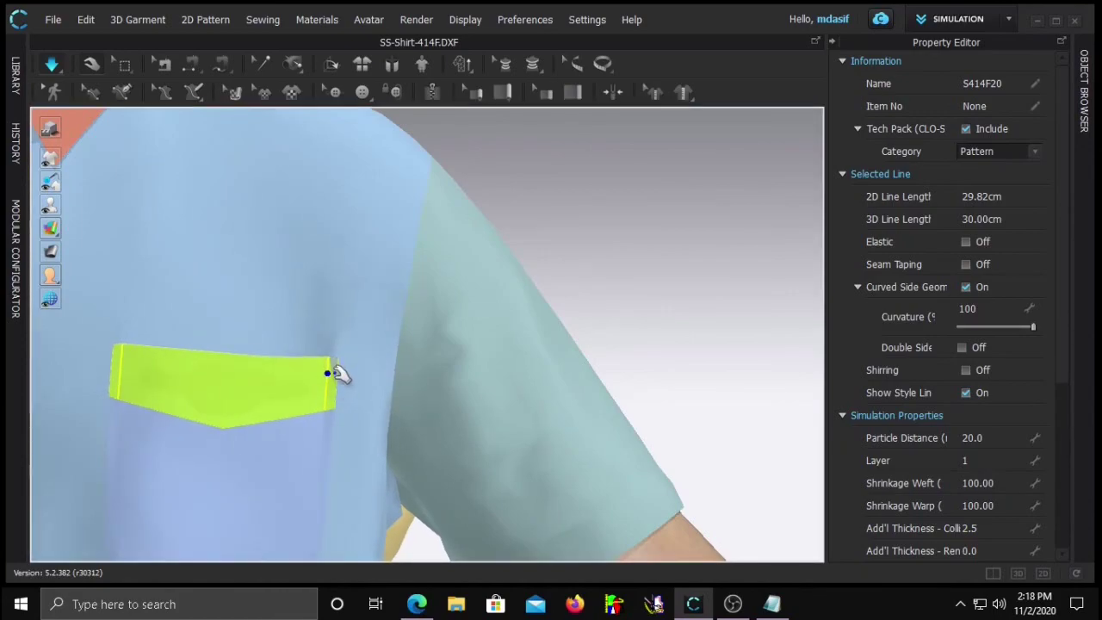
{"action": "double_click", "coordinate": [972, 459]}
{"action": "type", "text": "0"}
{"action": "left_click", "coordinate": [832, 41]}
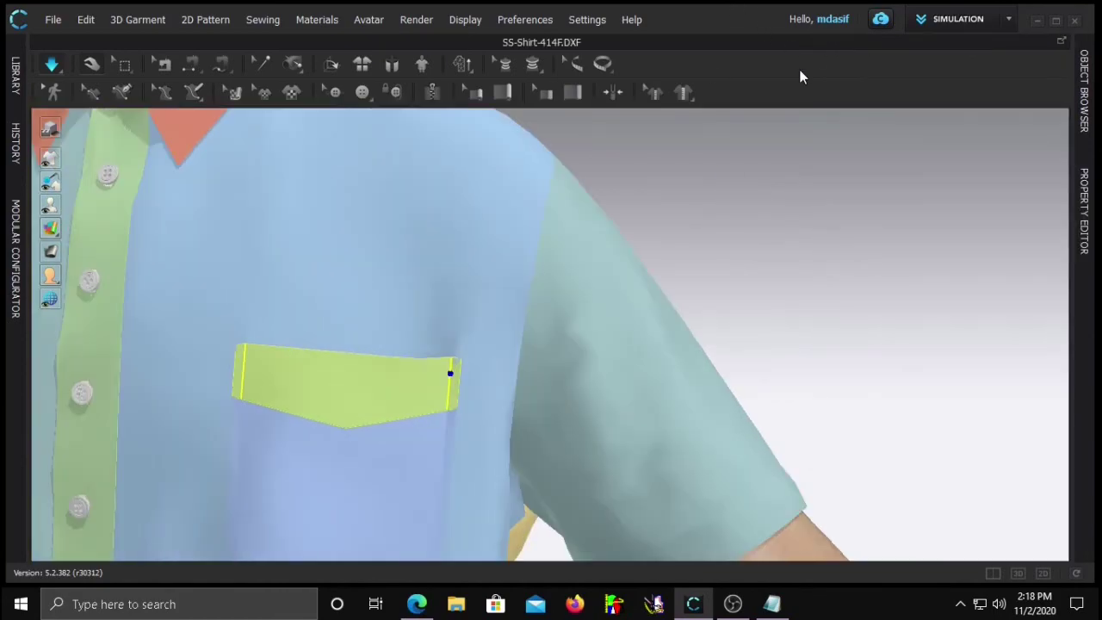
Show the whole shirt from the front with its textured surface and hide the collar's bonding colour
{"action": "scroll", "coordinate": [335, 347], "scroll_direction": "down", "scroll_amount": 10}
{"action": "scroll", "coordinate": [344, 383], "scroll_direction": "down", "scroll_amount": 3}
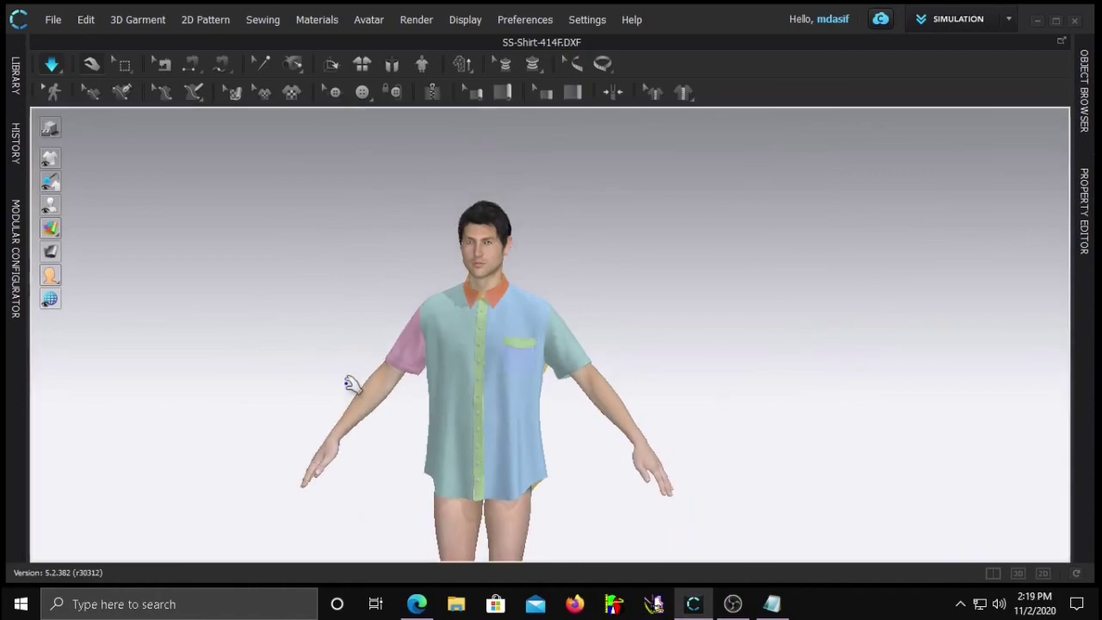
{"action": "mouse_move", "coordinate": [447, 393]}
{"action": "right_mouse_down"}
{"action": "mouse_move", "coordinate": [361, 396]}
{"action": "mouse_move", "coordinate": [454, 398]}
{"action": "right_mouse_up"}
{"action": "key", "text": "2"}
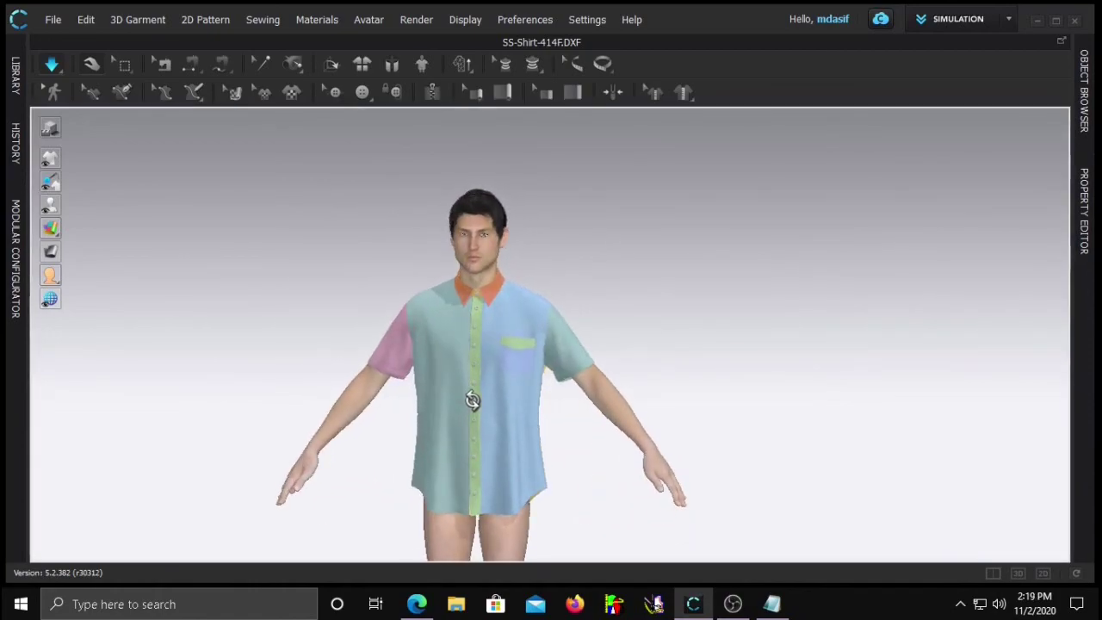
{"action": "mouse_move", "coordinate": [62, 232]}
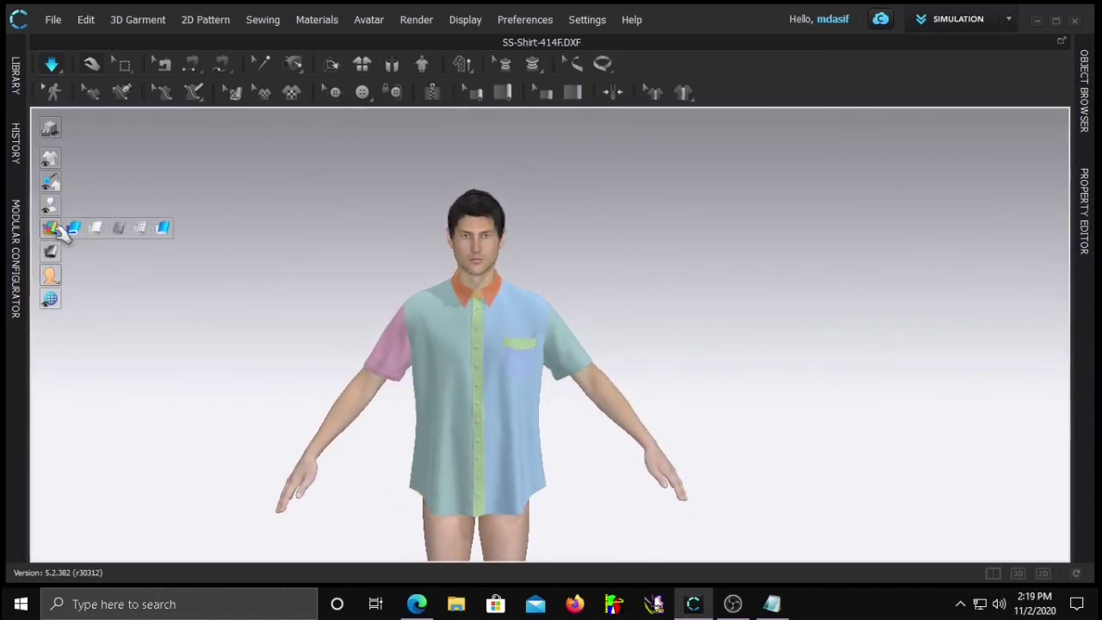
{"action": "left_click", "coordinate": [163, 228]}
{"action": "mouse_move", "coordinate": [60, 183]}
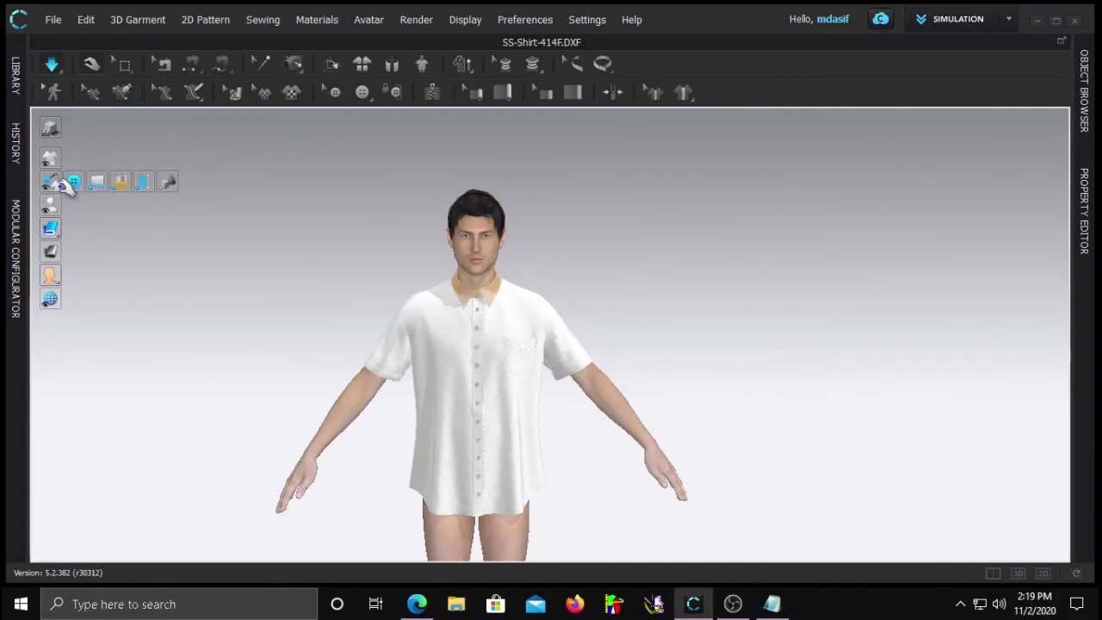
{"action": "left_click", "coordinate": [119, 187]}
{"action": "right_click_drag", "start_coordinate": [471, 395], "coordinate": [495, 401]}
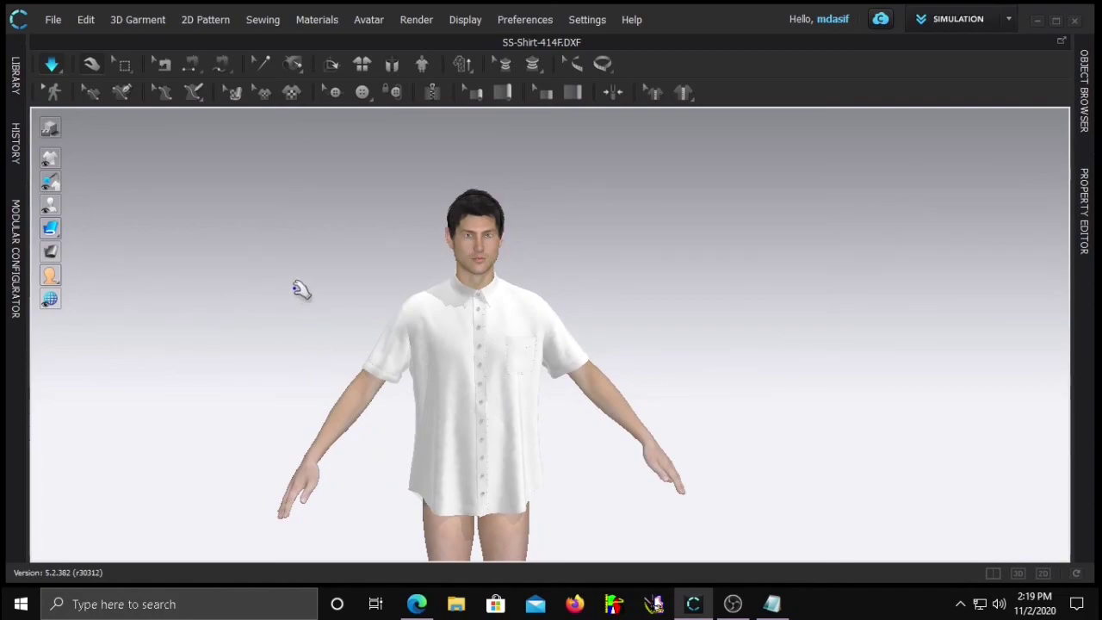
Replace FABRIC 1 with the blue Cotton_Oxford fabric from the fabric library
{"action": "key", "text": "ctrl+l"}
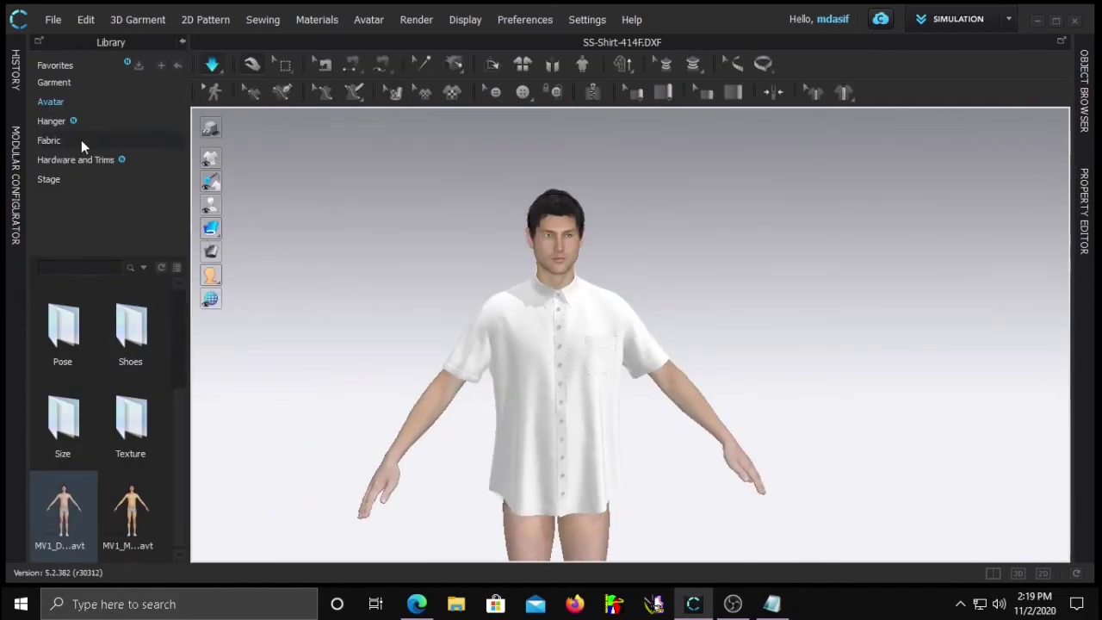
{"action": "left_click", "coordinate": [81, 139]}
{"action": "scroll", "coordinate": [69, 422], "scroll_direction": "down", "scroll_amount": 4}
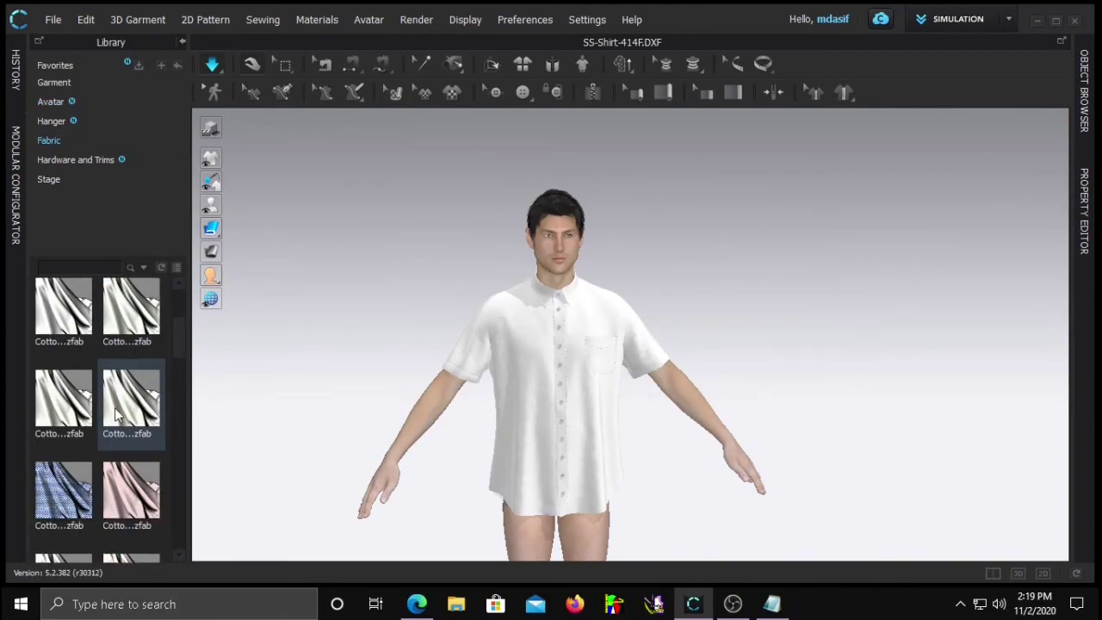
{"action": "mouse_move", "coordinate": [68, 419]}
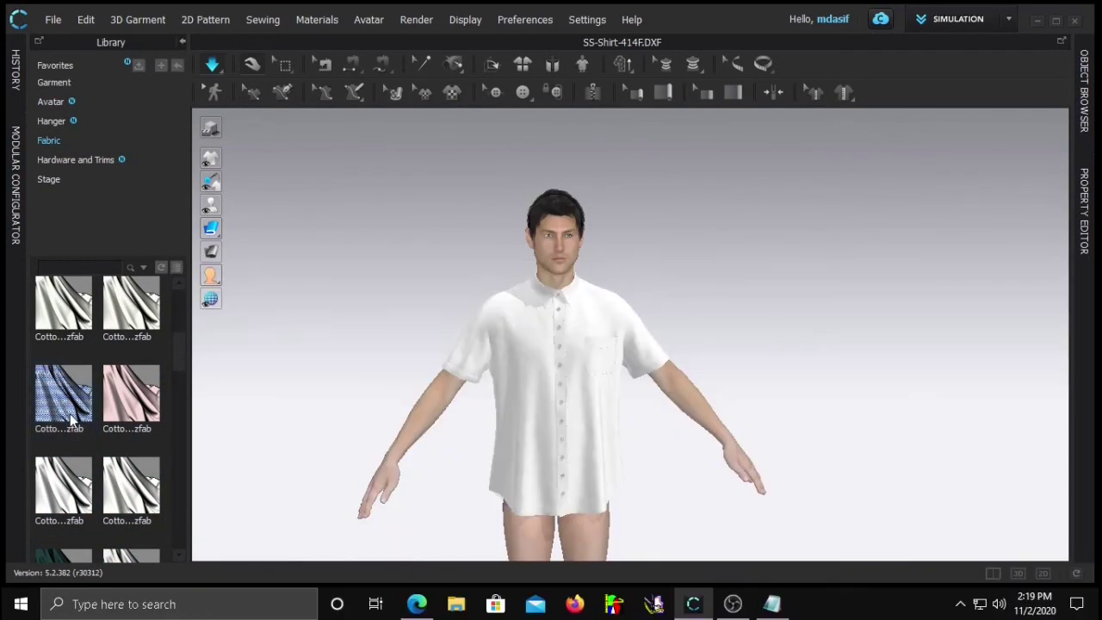
{"action": "key", "text": "space"}
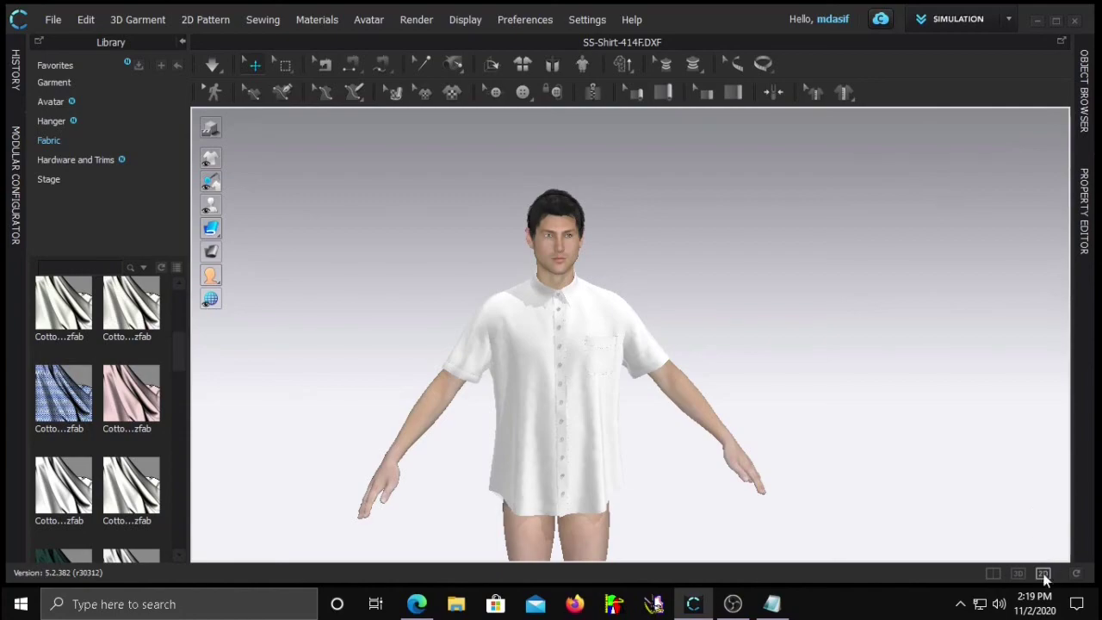
{"action": "left_click", "coordinate": [1042, 573]}
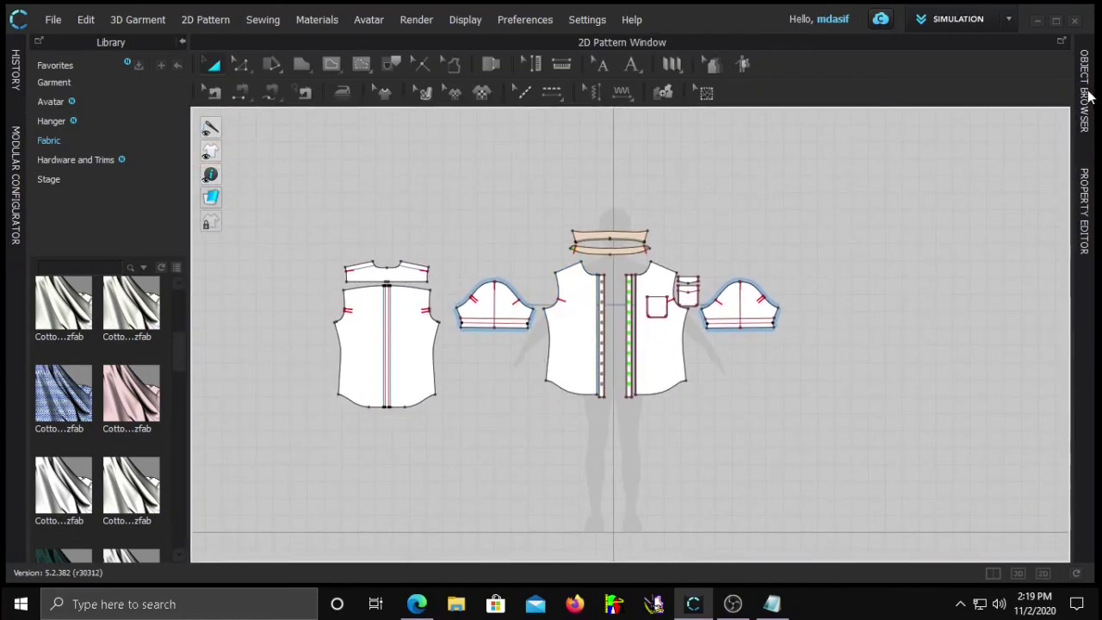
{"action": "left_click", "coordinate": [1087, 95]}
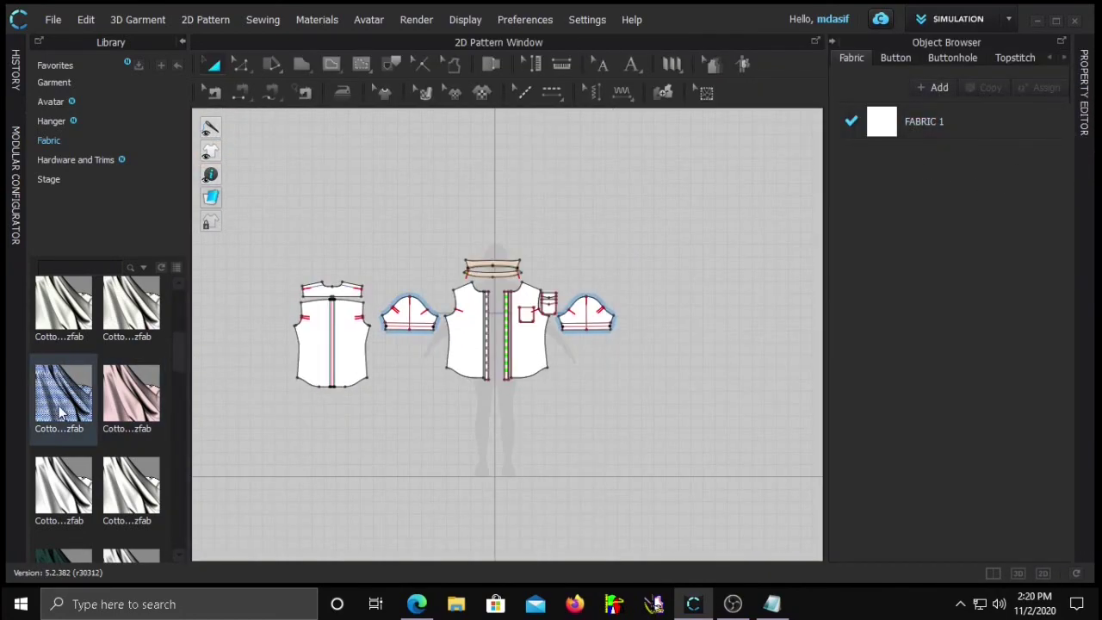
{"action": "left_click_drag", "start_coordinate": [881, 121], "coordinate": [882, 122]}
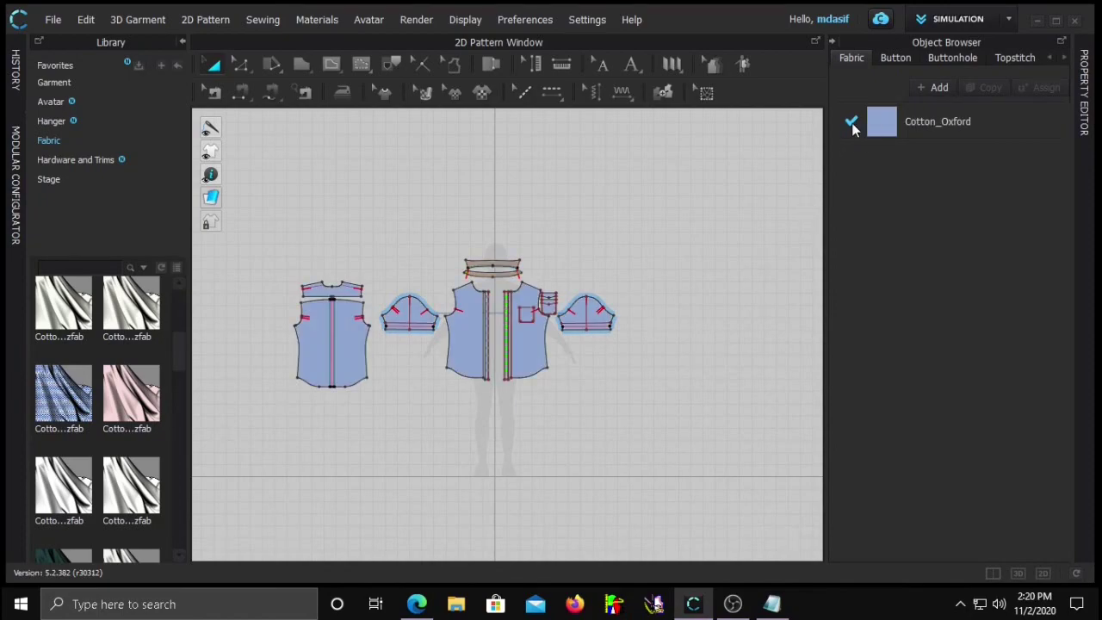
Simulate the shirt with its new fabric and inspect the front in 3D
{"action": "left_click", "coordinate": [181, 41]}
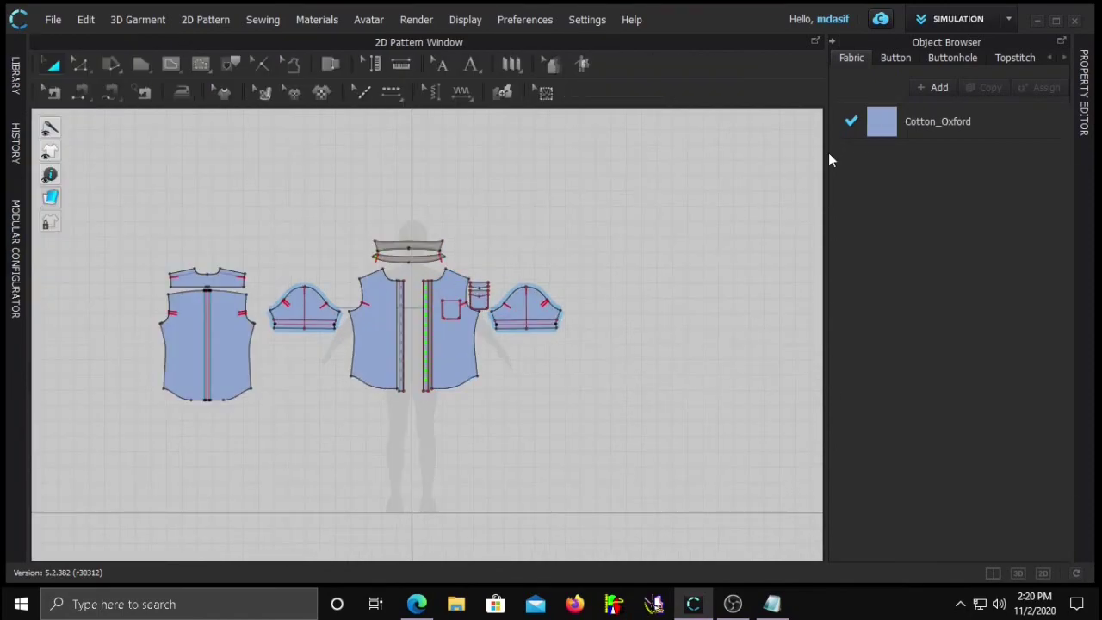
{"action": "left_click", "coordinate": [831, 41]}
{"action": "left_click", "coordinate": [1018, 573]}
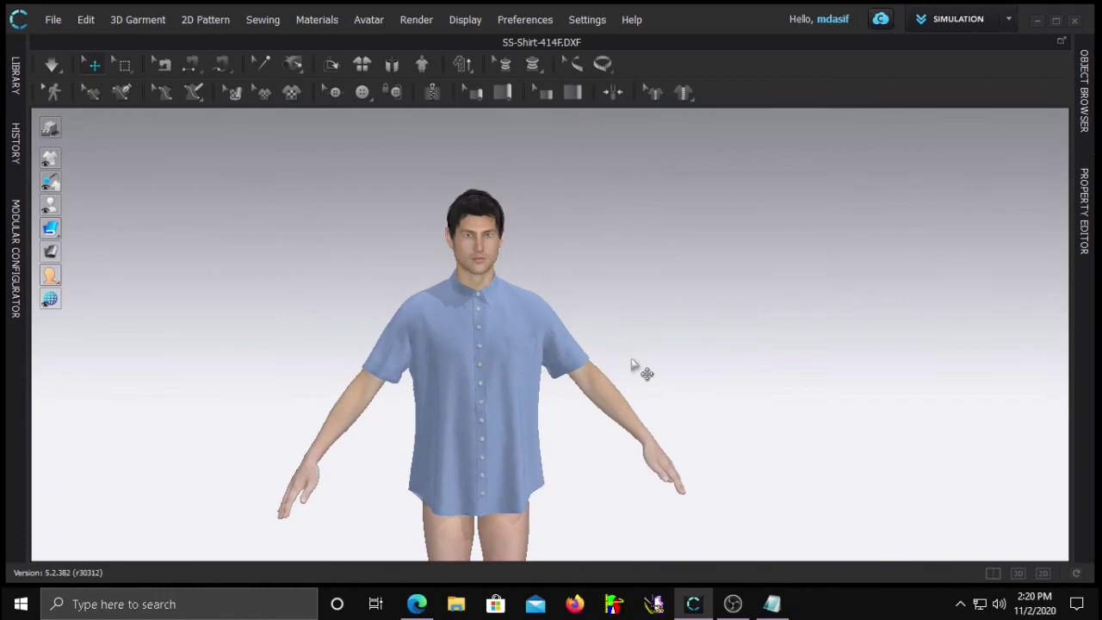
{"action": "key", "text": "space"}
{"action": "right_click_drag", "start_coordinate": [362, 363], "coordinate": [507, 385]}
{"action": "scroll", "coordinate": [443, 338], "scroll_direction": "up", "scroll_amount": 5}
{"action": "right_click_drag", "start_coordinate": [560, 347], "coordinate": [514, 367]}
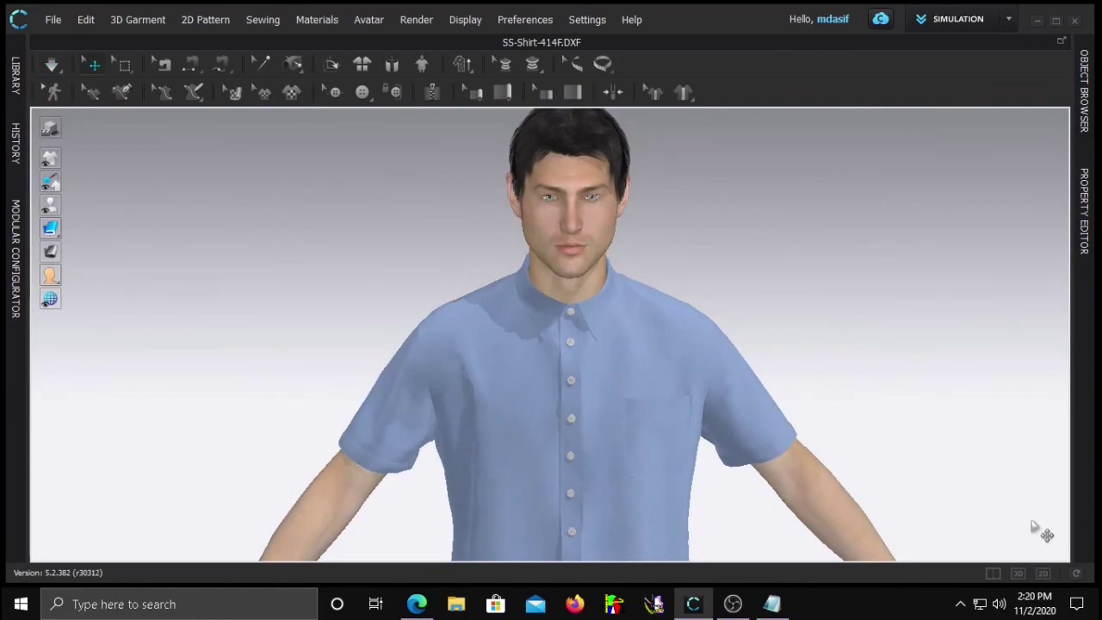
Add a second topstitch style and set the default topstitch's type to Texture
{"action": "left_click", "coordinate": [1043, 573]}
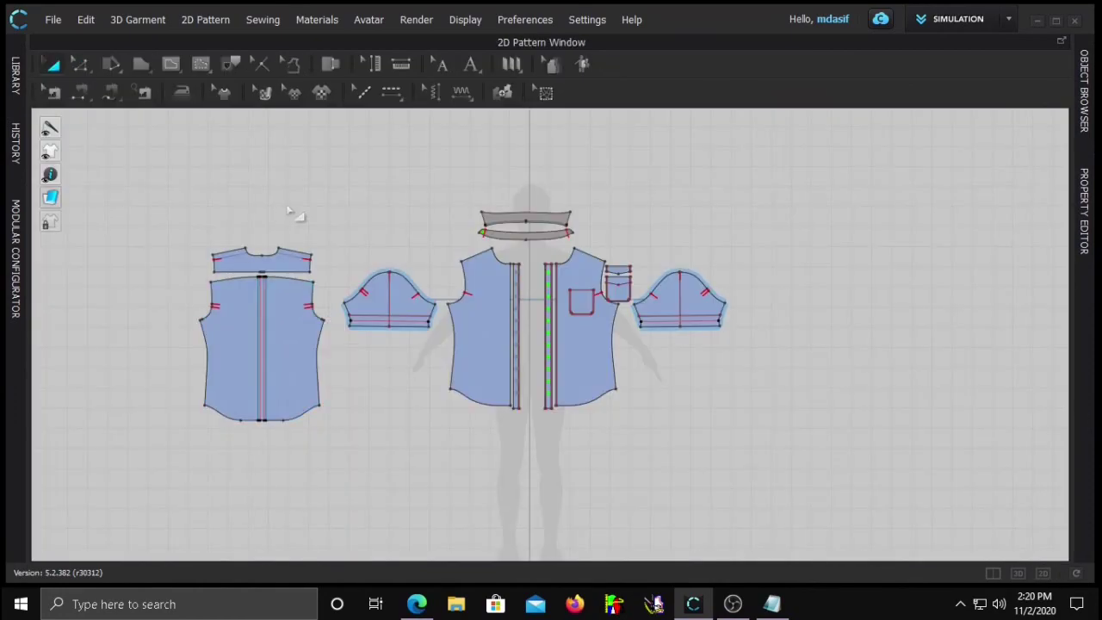
{"action": "left_click", "coordinate": [392, 93]}
{"action": "left_click", "coordinate": [1086, 120]}
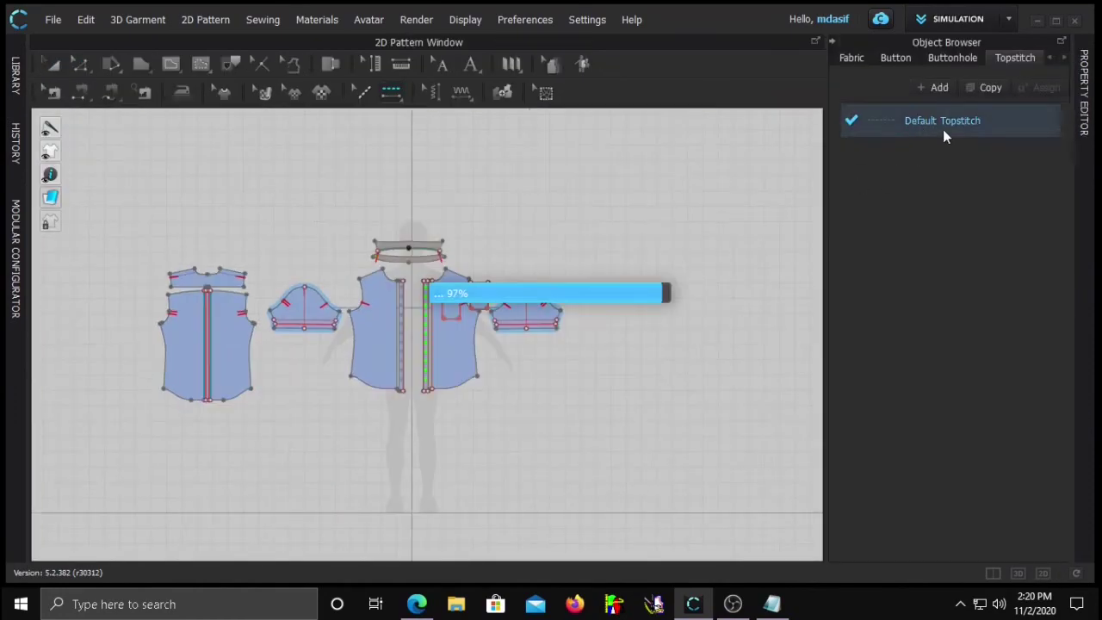
{"action": "left_click", "coordinate": [1042, 122]}
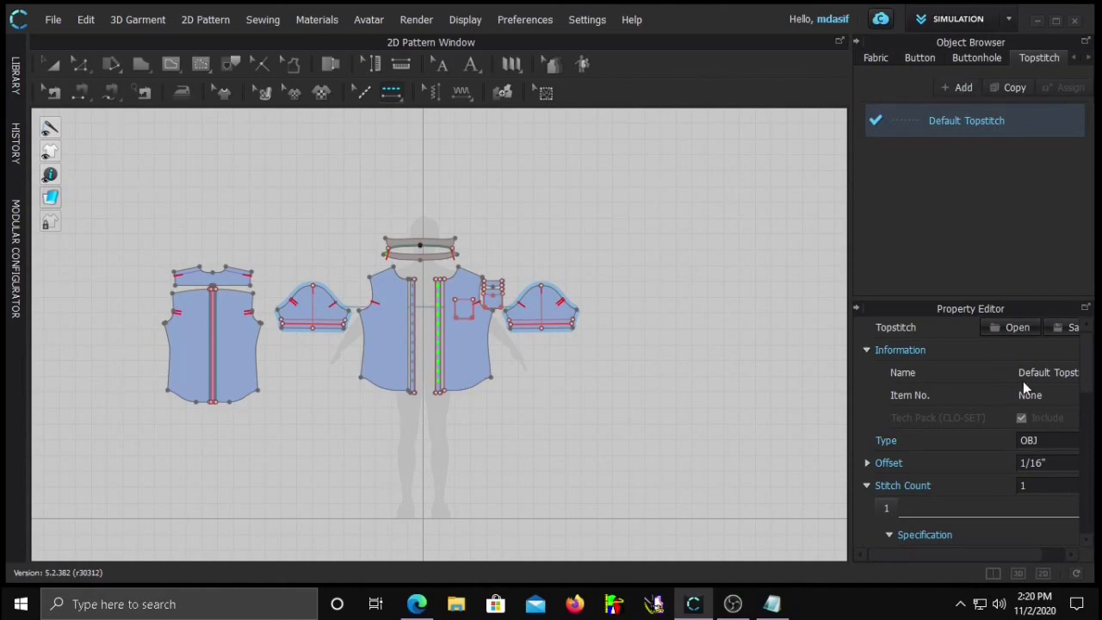
{"action": "left_click", "coordinate": [958, 87]}
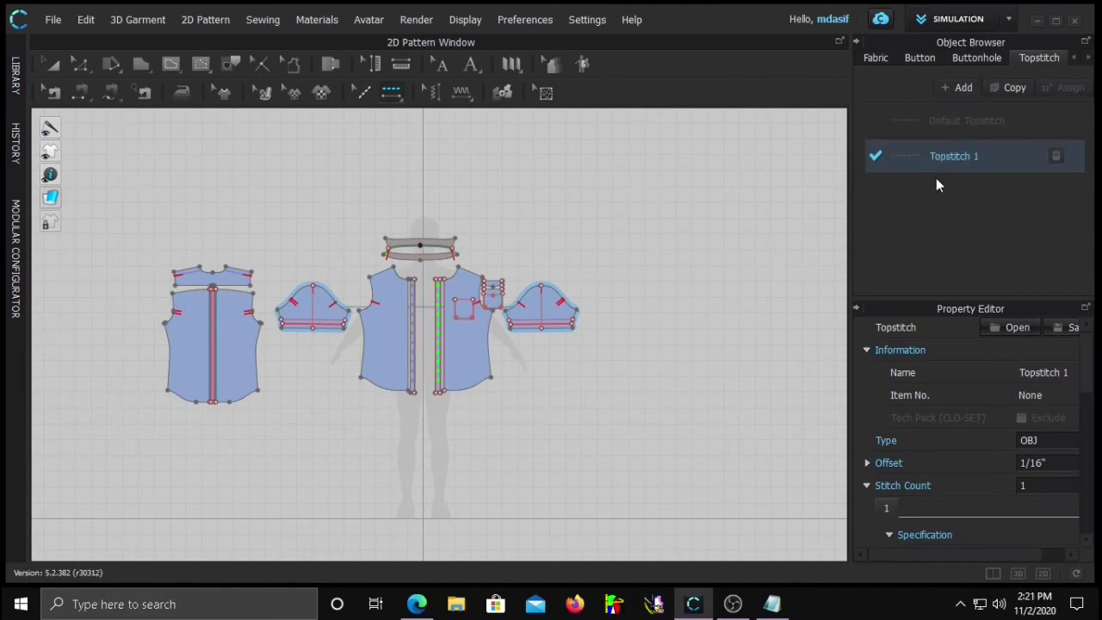
{"action": "left_click", "coordinate": [960, 124]}
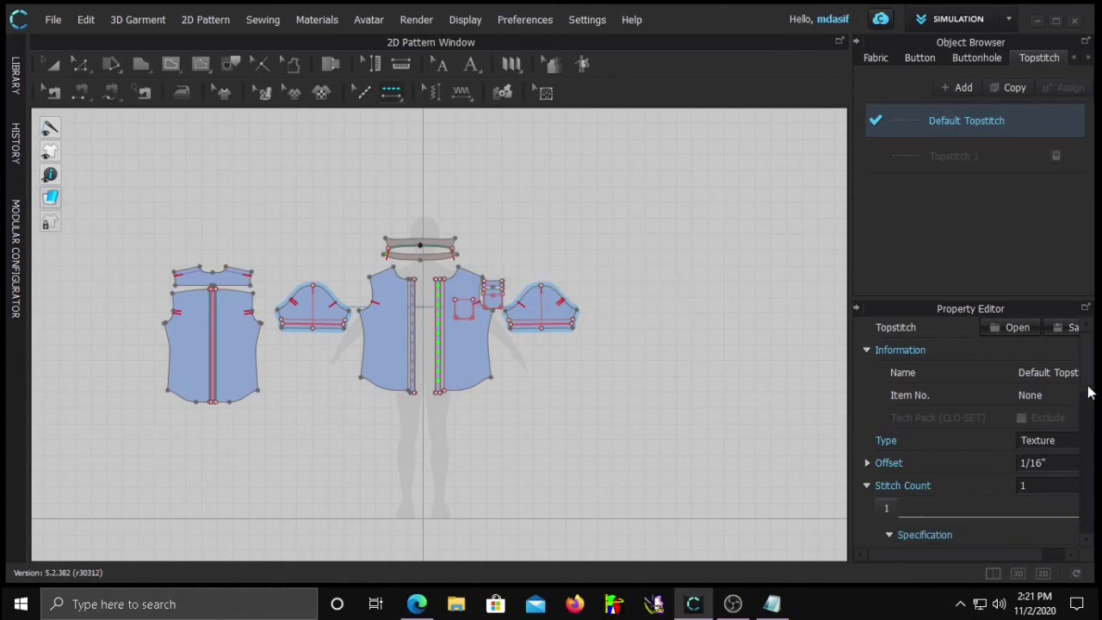
Set the default topstitch's material type to Fabric_Silk/Satin and pick a darker thread colour
{"action": "scroll", "coordinate": [852, 426], "scroll_direction": "down", "scroll_amount": 3}
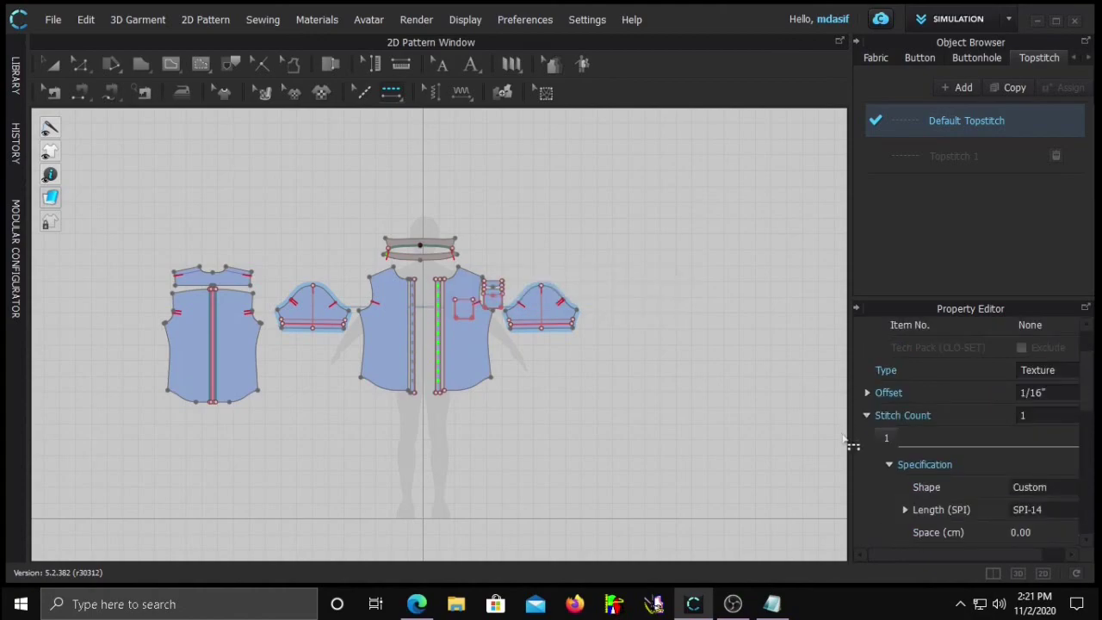
{"action": "left_click_drag", "start_coordinate": [848, 436], "coordinate": [763, 440]}
{"action": "scroll", "coordinate": [975, 434], "scroll_direction": "down", "scroll_amount": 4}
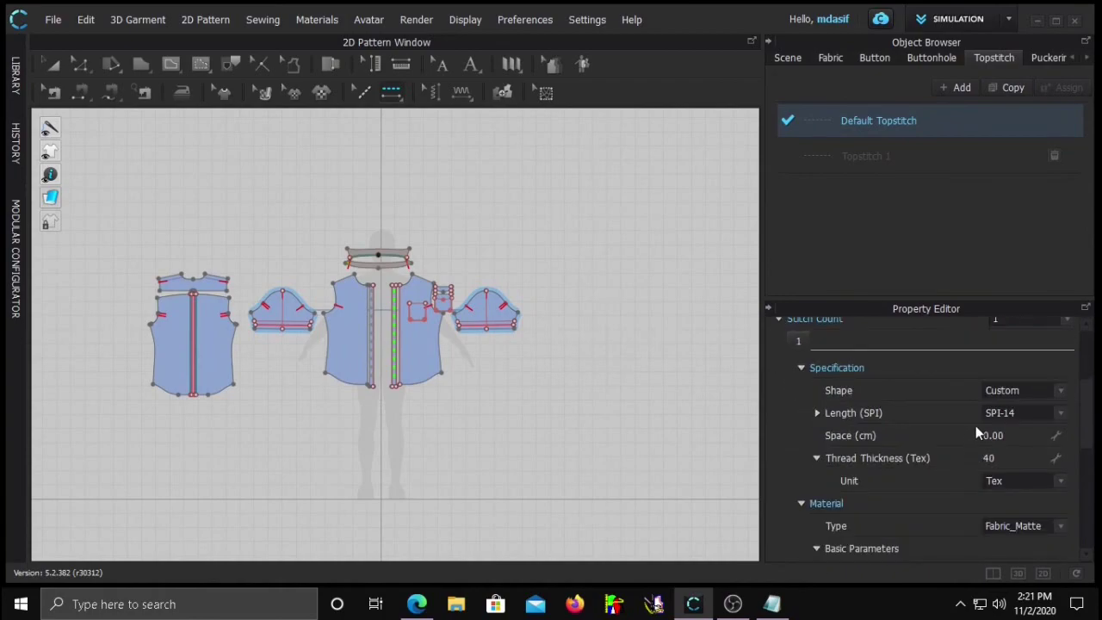
{"action": "scroll", "coordinate": [1039, 401], "scroll_direction": "down", "scroll_amount": 6}
{"action": "left_click", "coordinate": [1061, 333]}
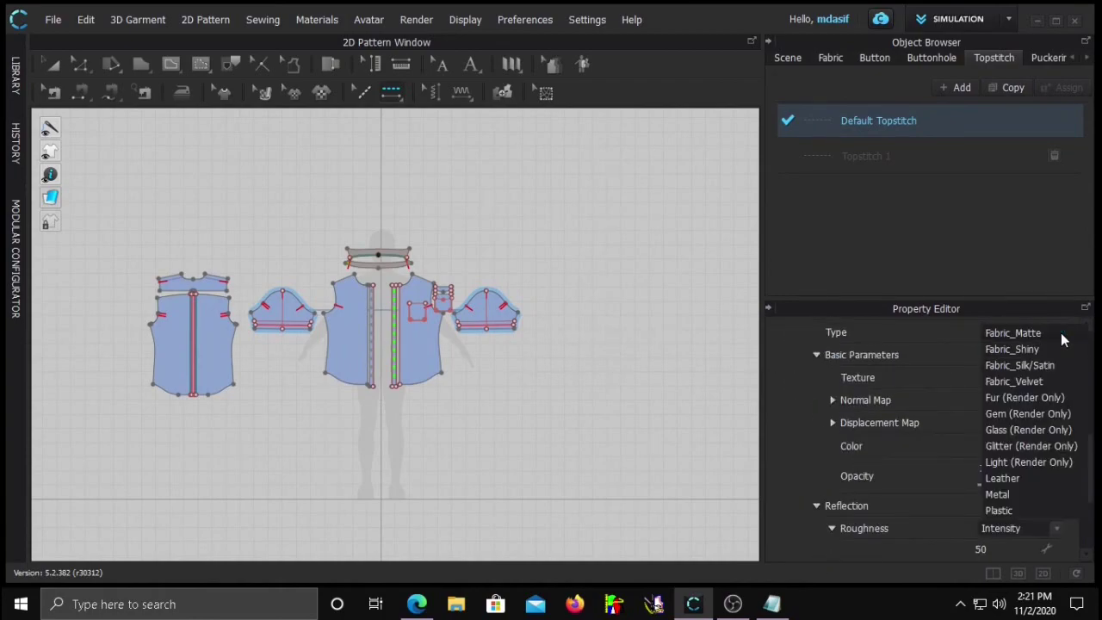
{"action": "left_click", "coordinate": [1031, 363]}
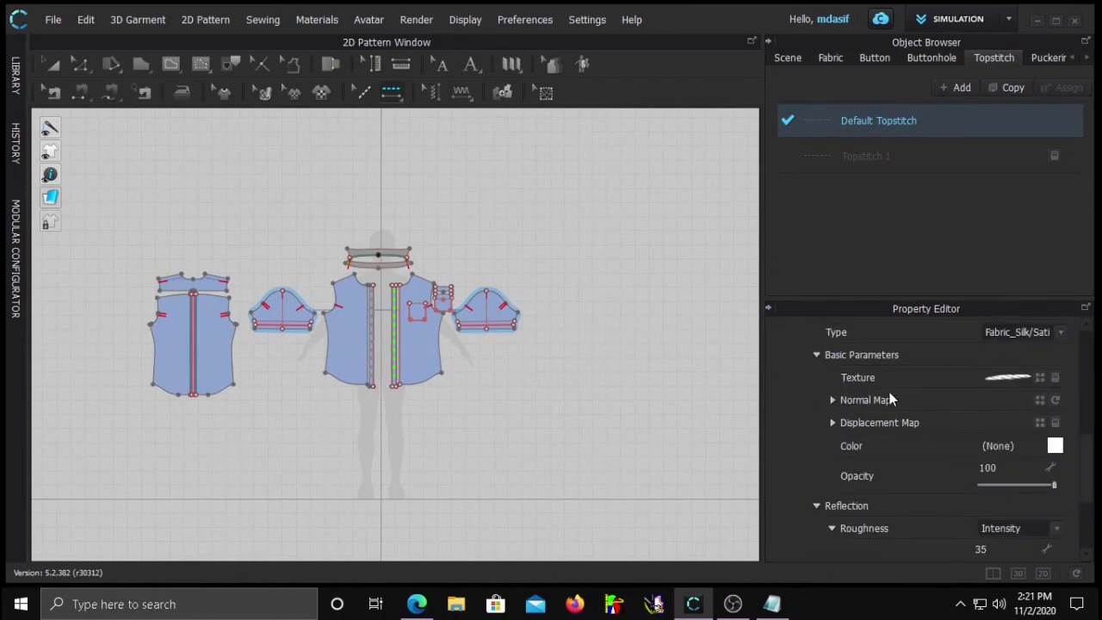
{"action": "left_click", "coordinate": [1054, 446]}
{"action": "left_click", "coordinate": [268, 306]}
{"action": "left_click", "coordinate": [511, 485]}
Set the default topstitch's offset to 1/8"
{"action": "scroll", "coordinate": [914, 417], "scroll_direction": "up", "scroll_amount": 10}
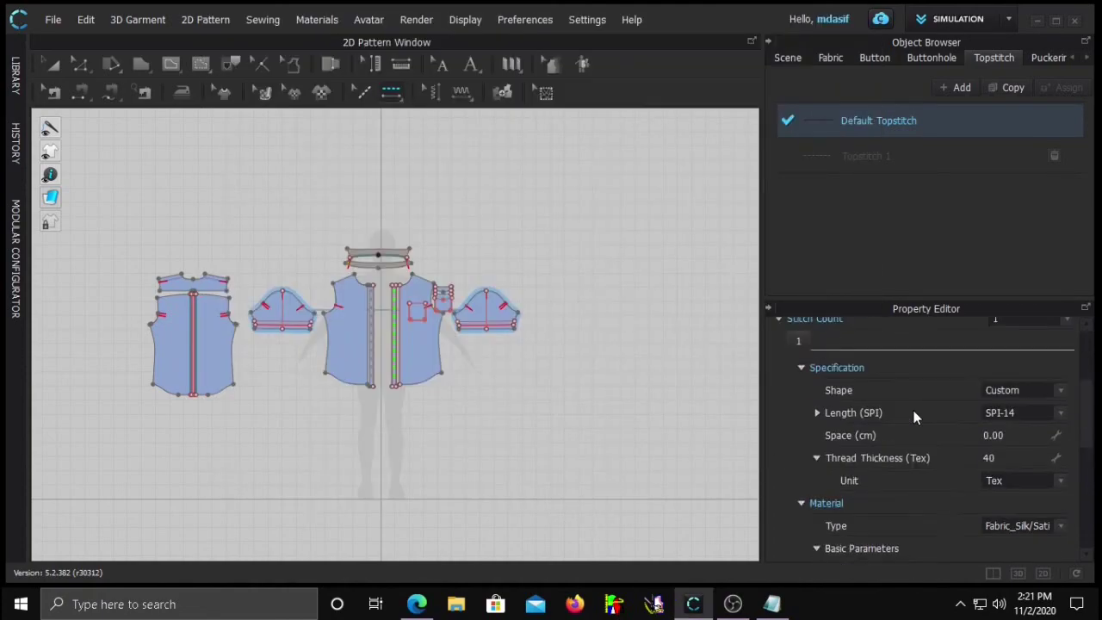
{"action": "left_click", "coordinate": [1063, 469]}
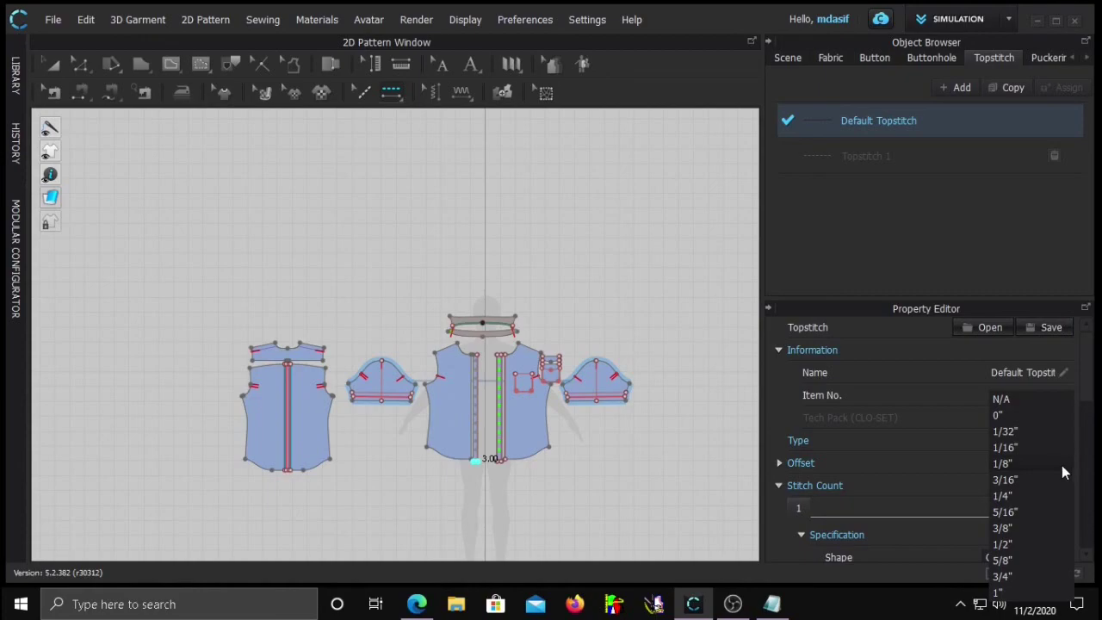
{"action": "left_click", "coordinate": [931, 516]}
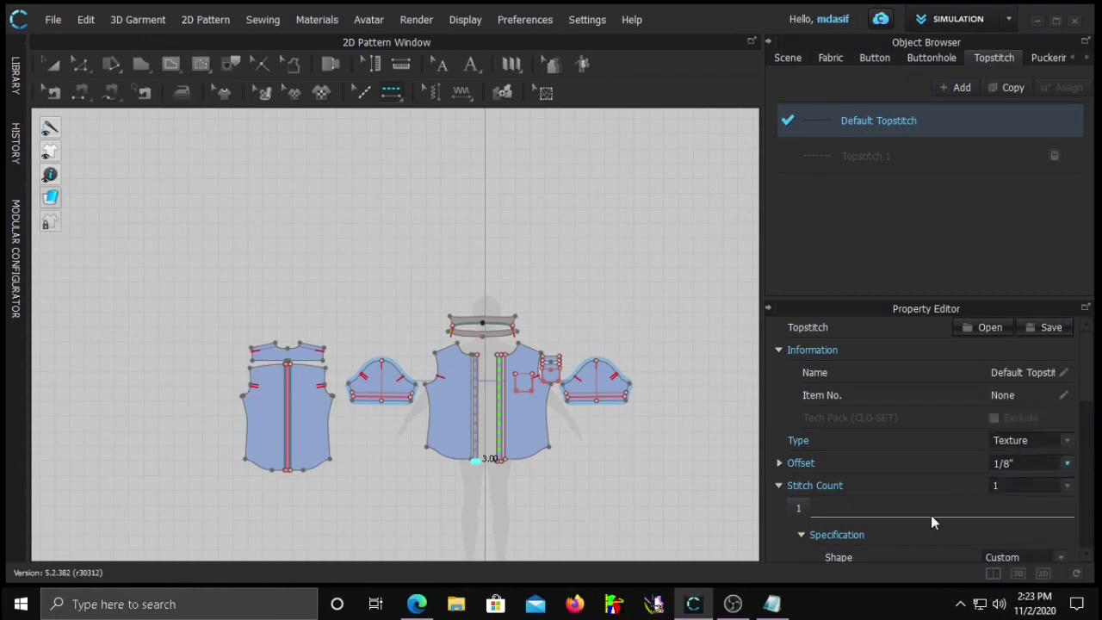
Topstitch the hems and side seams of both front panels with the default topstitch
{"action": "scroll", "coordinate": [542, 440], "scroll_direction": "up", "scroll_amount": 3}
{"action": "left_click", "coordinate": [558, 464]}
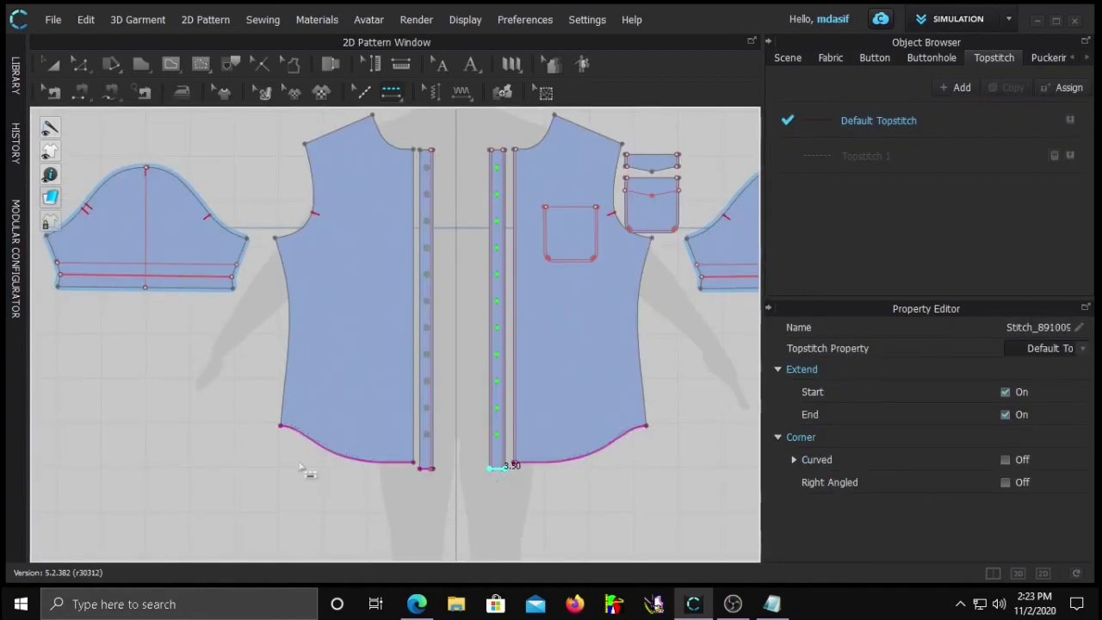
{"action": "left_click", "coordinate": [282, 376]}
{"action": "left_click", "coordinate": [649, 381]}
Topstitch the back panel's side seam and curved hem with the default topstitch
{"action": "scroll", "coordinate": [242, 368], "scroll_direction": "down", "scroll_amount": 3}
{"action": "middle_click_drag", "start_coordinate": [191, 385], "coordinate": [474, 376]}
{"action": "left_click", "coordinate": [400, 387]}
{"action": "left_click", "coordinate": [381, 416]}
{"action": "left_click", "coordinate": [325, 436]}
Topstitch the back yoke's lower edge and the back panel's upper edge on both halves
{"action": "scroll", "coordinate": [319, 364], "scroll_direction": "up", "scroll_amount": 4}
{"action": "left_click", "coordinate": [319, 297]}
{"action": "left_click", "coordinate": [551, 311]}
{"action": "left_click", "coordinate": [370, 337]}
{"action": "left_click", "coordinate": [521, 337]}
Topstitch the sleeve cap curves and the hem fold lines of the sleeves with the default topstitch
{"action": "scroll", "coordinate": [469, 310], "scroll_direction": "down", "scroll_amount": 3}
{"action": "scroll", "coordinate": [481, 323], "scroll_direction": "down", "scroll_amount": 2}
{"action": "middle_click_drag", "start_coordinate": [478, 316], "coordinate": [286, 377]}
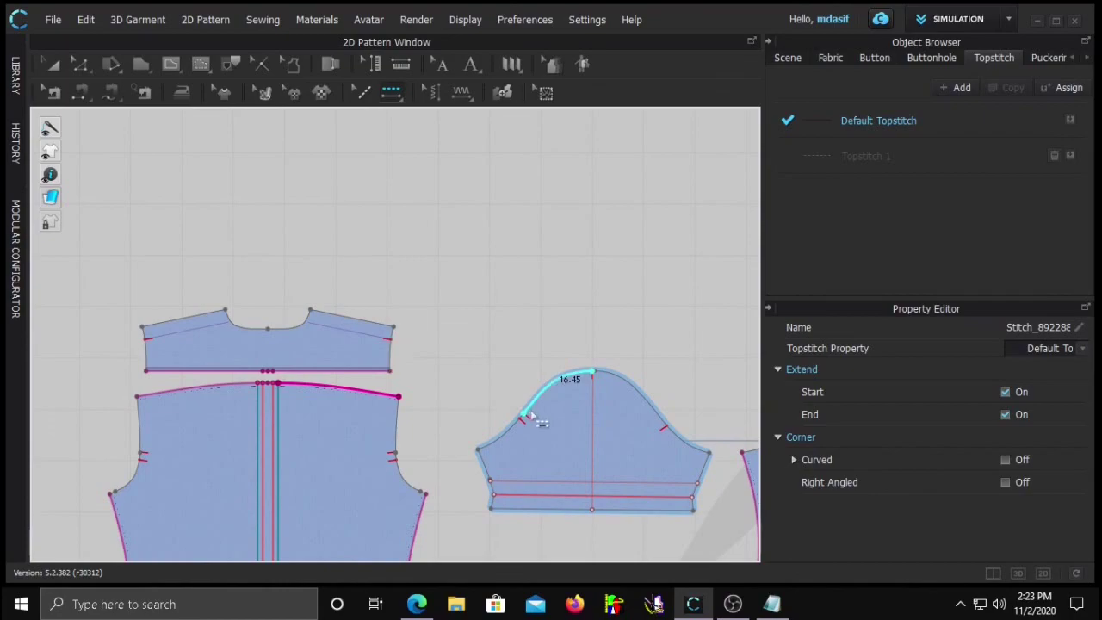
{"action": "scroll", "coordinate": [580, 454], "scroll_direction": "down", "scroll_amount": 2}
{"action": "middle_click_drag", "start_coordinate": [581, 452], "coordinate": [273, 404]}
{"action": "scroll", "coordinate": [273, 401], "scroll_direction": "up", "scroll_amount": 4}
{"action": "left_click", "coordinate": [211, 387]}
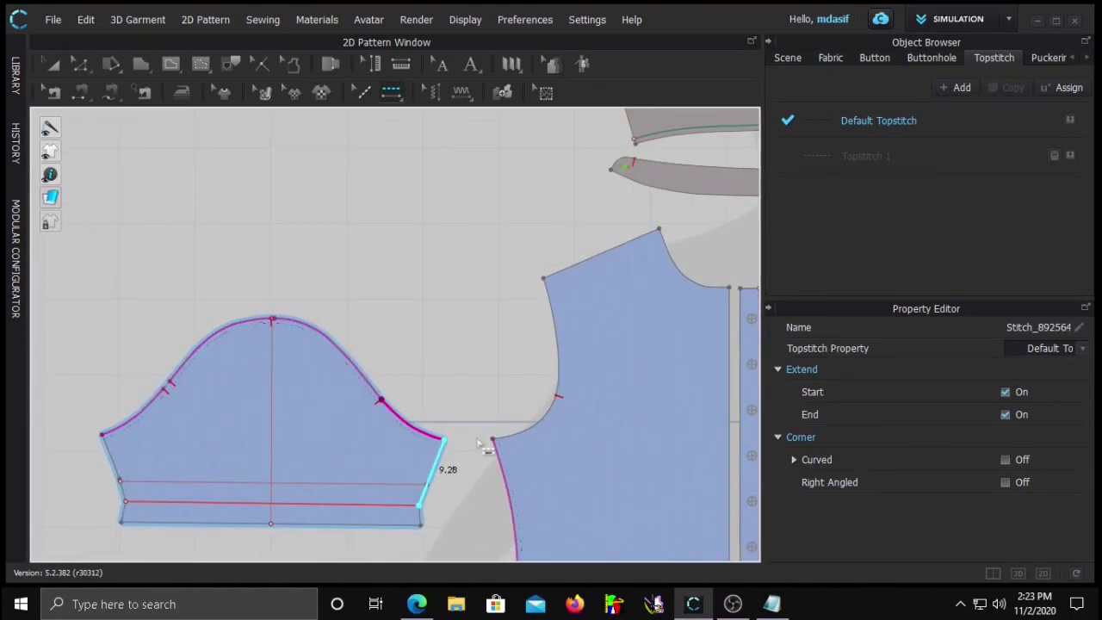
{"action": "scroll", "coordinate": [477, 446], "scroll_direction": "down", "scroll_amount": 3}
{"action": "middle_click_drag", "start_coordinate": [568, 441], "coordinate": [283, 418]}
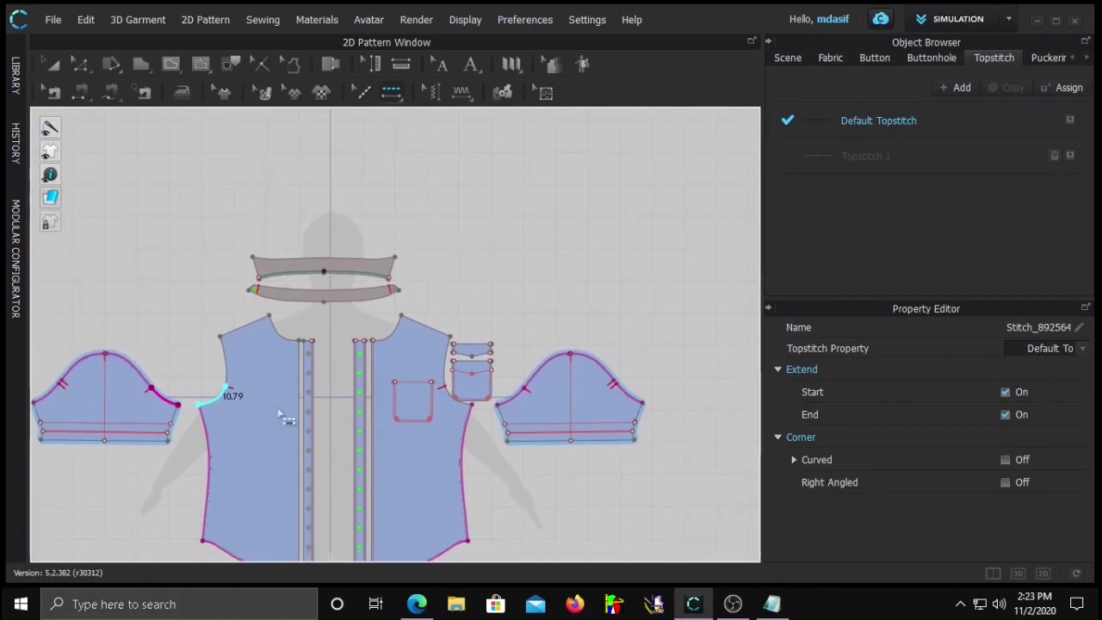
{"action": "left_click", "coordinate": [544, 438]}
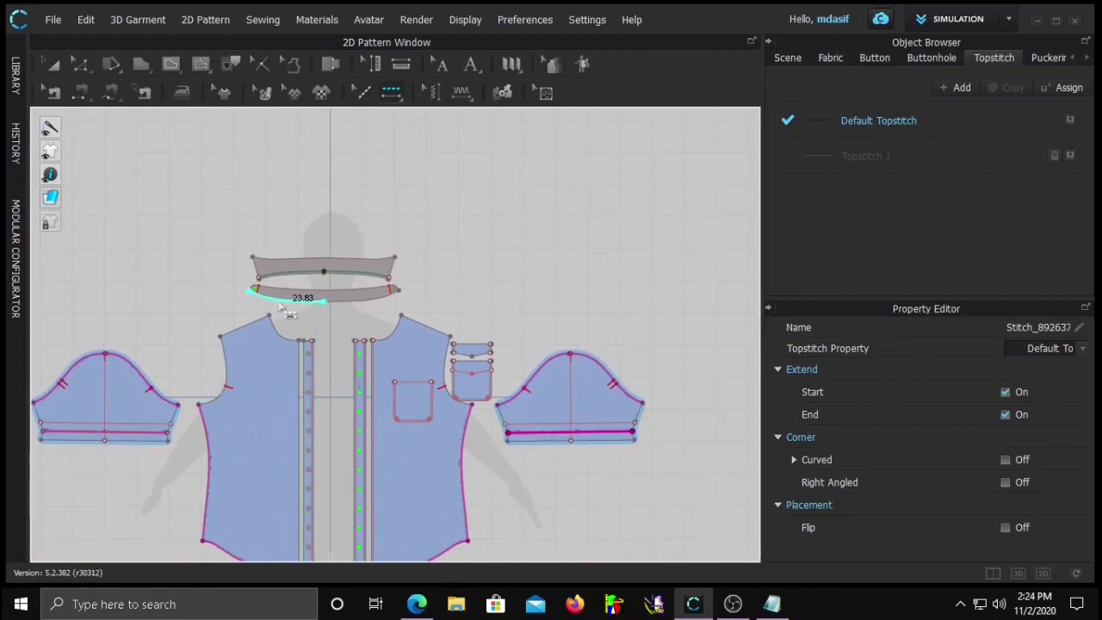
Topstitch the collar's outer edge and both ends, plus the collar stand's upper edge and rounded ends
{"action": "scroll", "coordinate": [289, 295], "scroll_direction": "up", "scroll_amount": 3}
{"action": "scroll", "coordinate": [290, 291], "scroll_direction": "up", "scroll_amount": 2}
{"action": "left_click", "coordinate": [239, 234]}
{"action": "left_click", "coordinate": [203, 245]}
{"action": "left_click", "coordinate": [602, 246]}
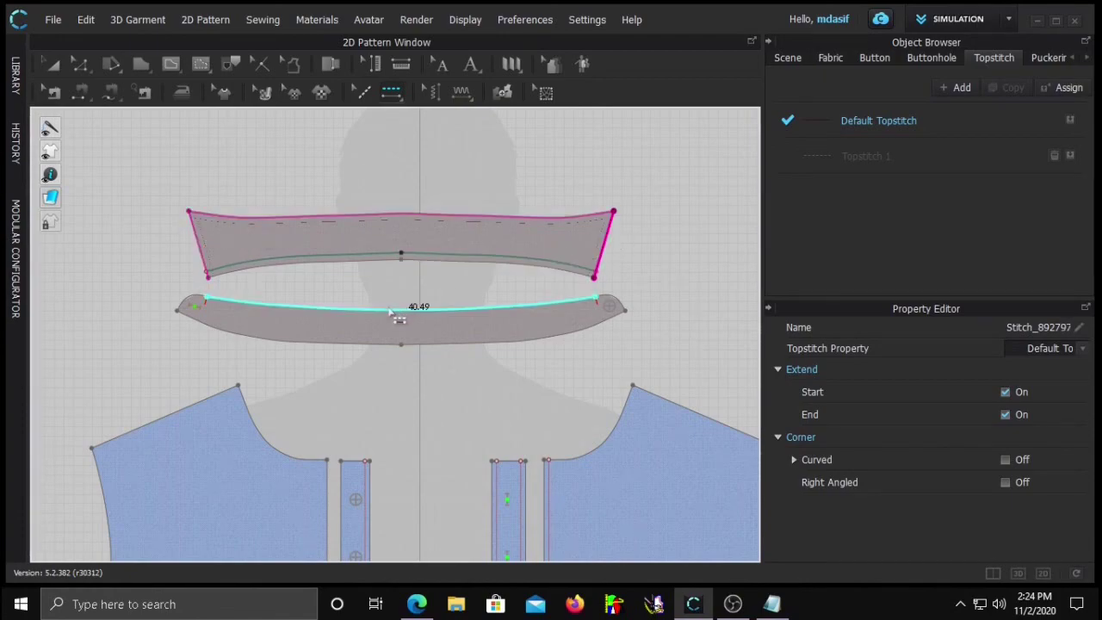
{"action": "left_click", "coordinate": [391, 311]}
{"action": "left_click", "coordinate": [617, 310]}
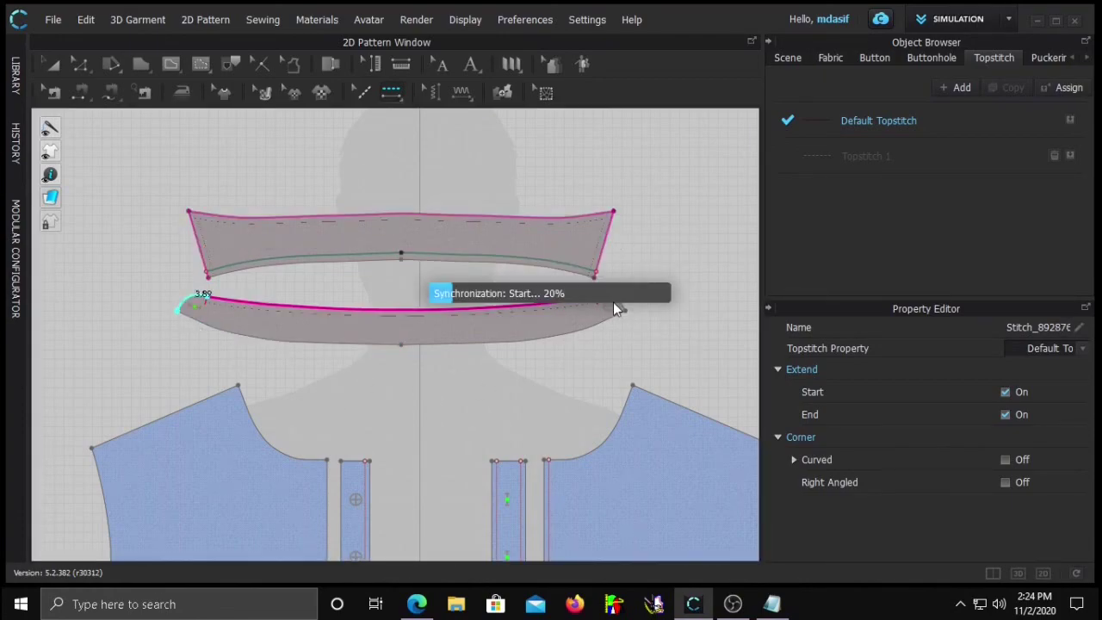
{"action": "left_click", "coordinate": [621, 303]}
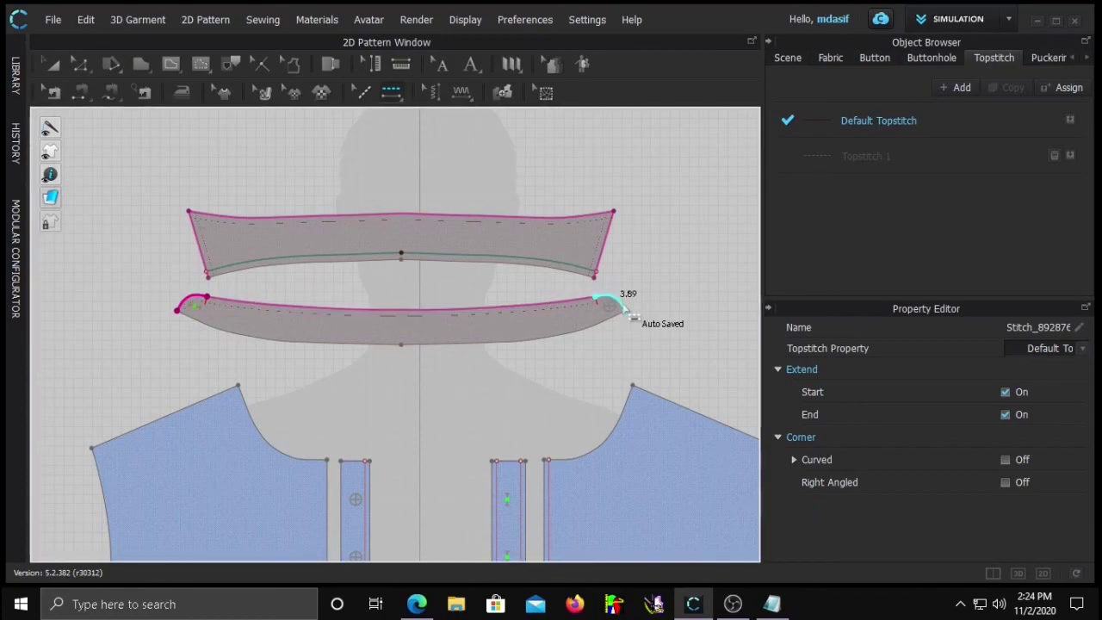
Set Topstitch 1's offset to 0" and its type to Texture
{"action": "scroll", "coordinate": [342, 386], "scroll_direction": "down", "scroll_amount": 3}
{"action": "middle_click_drag", "start_coordinate": [384, 454], "coordinate": [416, 336]}
{"action": "scroll", "coordinate": [384, 336], "scroll_direction": "down", "scroll_amount": 3}
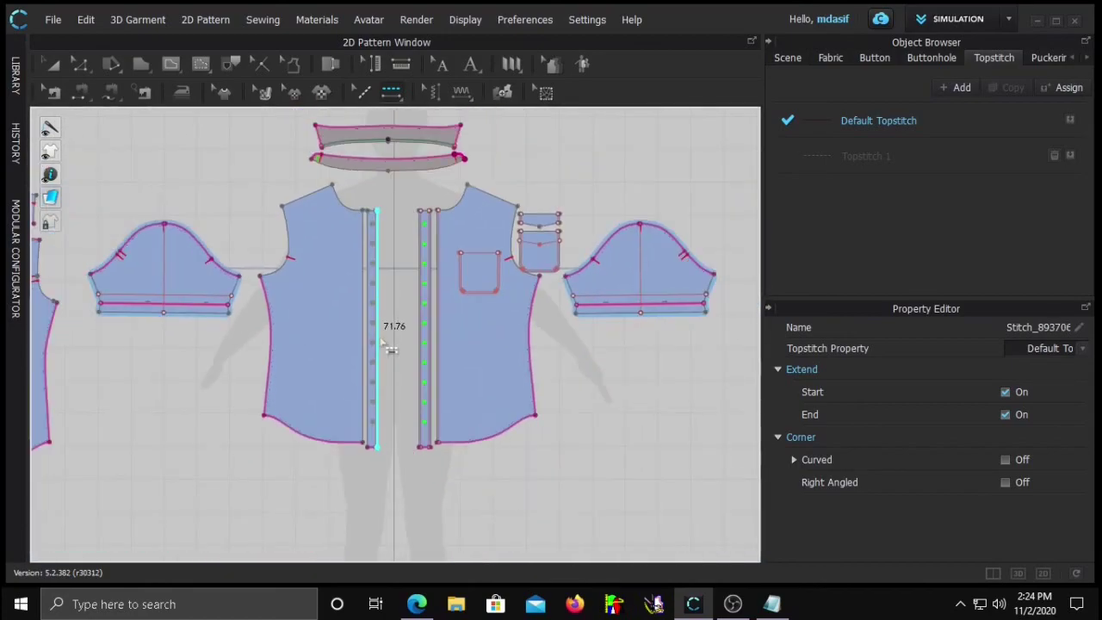
{"action": "middle_click_drag", "start_coordinate": [129, 364], "coordinate": [282, 369]}
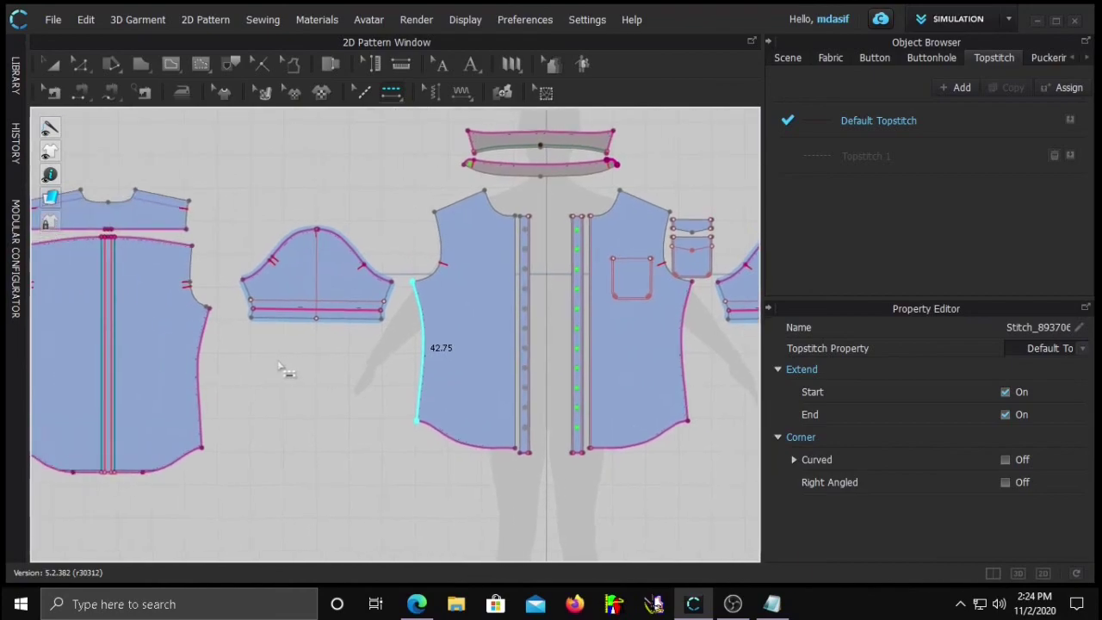
{"action": "left_click", "coordinate": [888, 159]}
{"action": "left_click", "coordinate": [1035, 461]}
{"action": "left_click", "coordinate": [1032, 464]}
{"action": "left_click", "coordinate": [1024, 440]}
{"action": "left_click", "coordinate": [1018, 432]}
Set Topstitch 1's material type to Fabric_Silk/Satin and its thread colour to Red 3
{"action": "scroll", "coordinate": [965, 432], "scroll_direction": "down", "scroll_amount": 5}
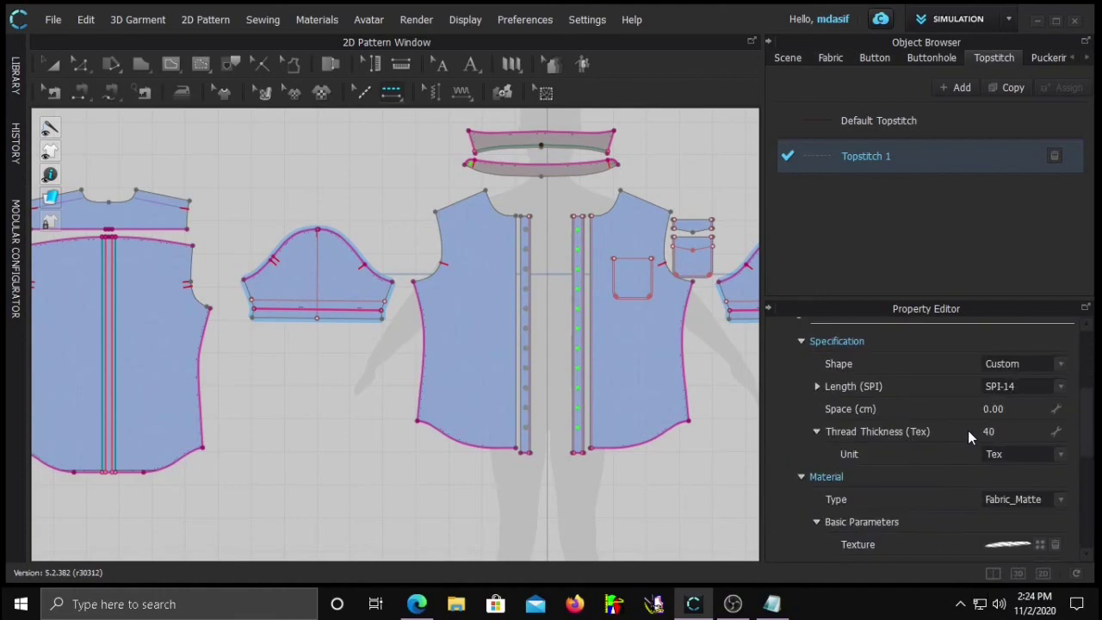
{"action": "left_click", "coordinate": [1033, 402]}
{"action": "left_click", "coordinate": [1031, 445]}
{"action": "left_click", "coordinate": [1052, 518]}
{"action": "left_click", "coordinate": [262, 303]}
{"action": "left_click", "coordinate": [508, 485]}
{"action": "scroll", "coordinate": [942, 391], "scroll_direction": "up", "scroll_amount": 2}
Collapse the side panels to enlarge the pattern view and topstitch the internal lengthwise lines of both front plackets with Topstitch 1
{"action": "left_click", "coordinate": [768, 40]}
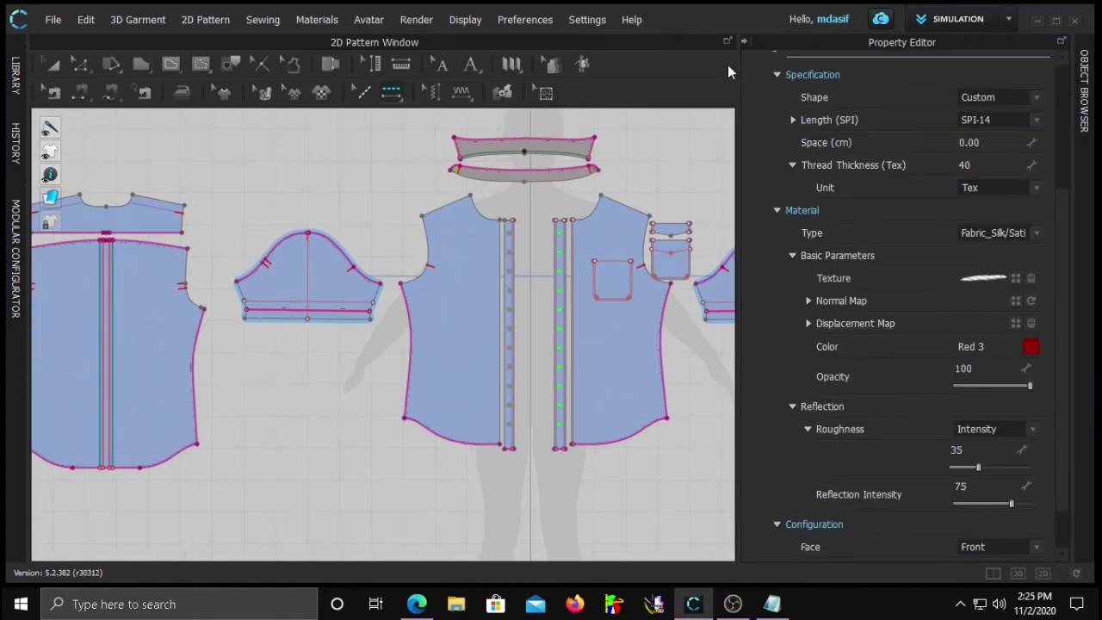
{"action": "left_click", "coordinate": [767, 40]}
{"action": "scroll", "coordinate": [876, 329], "scroll_direction": "up", "scroll_amount": 6}
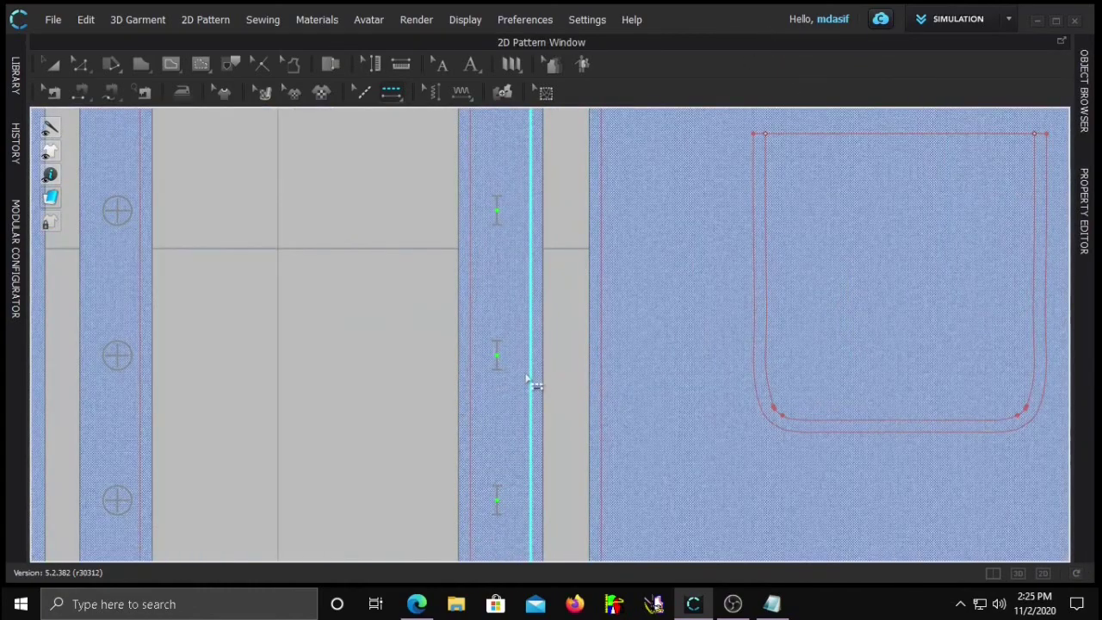
{"action": "scroll", "coordinate": [479, 418], "scroll_direction": "down", "scroll_amount": 3}
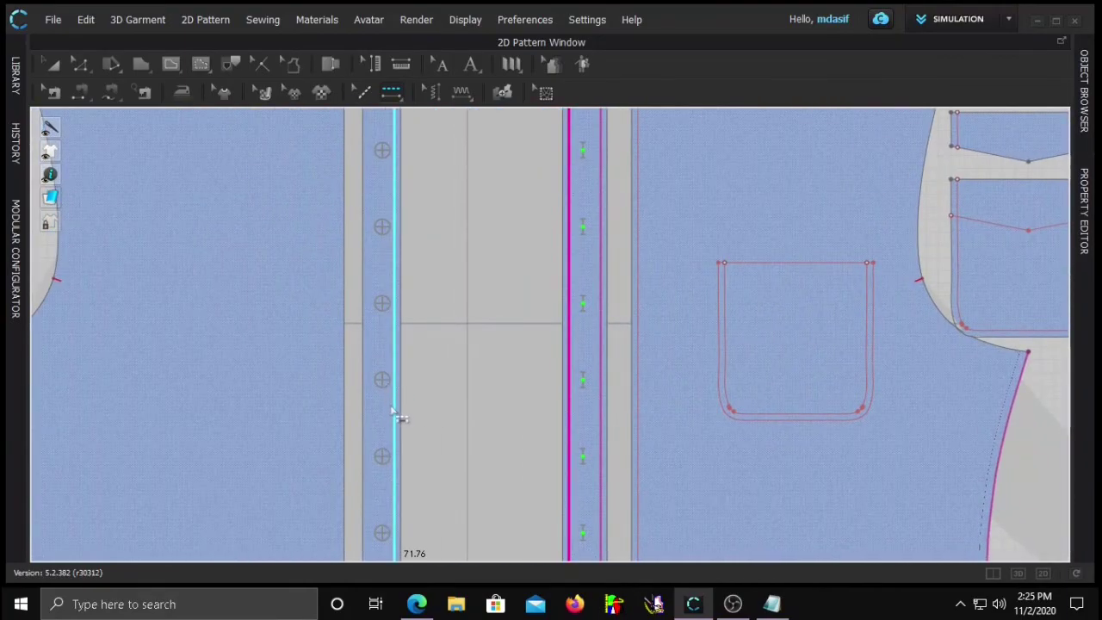
{"action": "scroll", "coordinate": [399, 419], "scroll_direction": "down", "scroll_amount": 2}
Apply Topstitch 1 along the pocket piece's inner outline, covering its sides, lower edge and rounded corners
{"action": "scroll", "coordinate": [751, 391], "scroll_direction": "up", "scroll_amount": 3}
{"action": "middle_click_drag", "start_coordinate": [750, 392], "coordinate": [192, 501]}
{"action": "scroll", "coordinate": [379, 388], "scroll_direction": "up", "scroll_amount": 2}
{"action": "left_click", "coordinate": [385, 379]}
{"action": "left_click", "coordinate": [455, 445]}
{"action": "scroll", "coordinate": [635, 408], "scroll_direction": "up", "scroll_amount": 5}
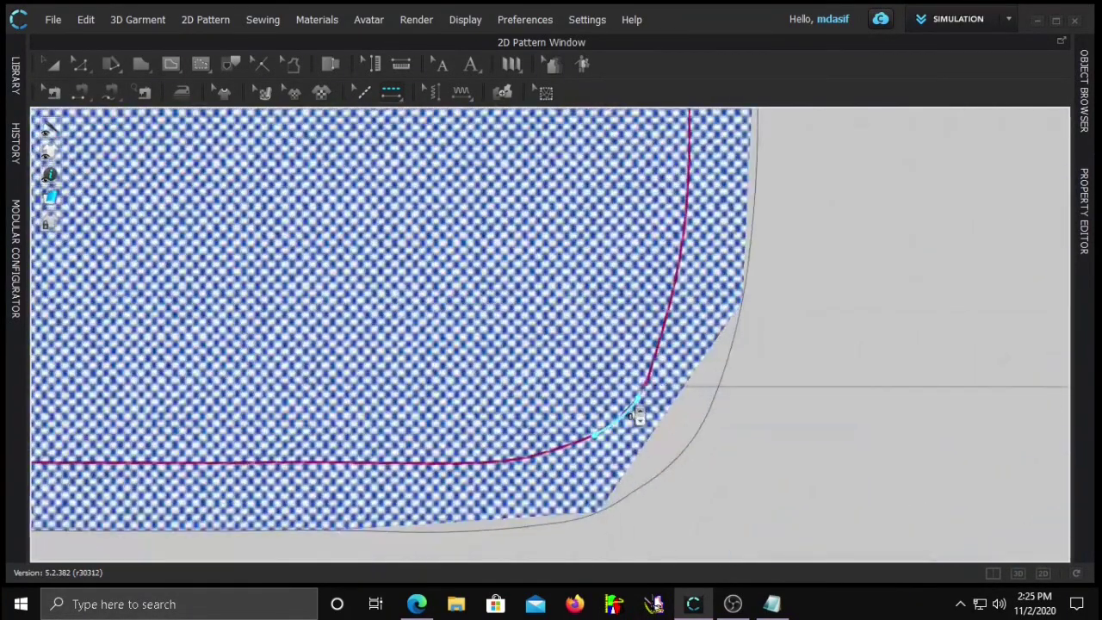
{"action": "scroll", "coordinate": [611, 393], "scroll_direction": "up", "scroll_amount": 2}
{"action": "left_click", "coordinate": [641, 400]}
{"action": "scroll", "coordinate": [641, 417], "scroll_direction": "down", "scroll_amount": 5}
{"action": "middle_click_drag", "start_coordinate": [177, 431], "coordinate": [533, 447]}
{"action": "scroll", "coordinate": [423, 465], "scroll_direction": "up", "scroll_amount": 5}
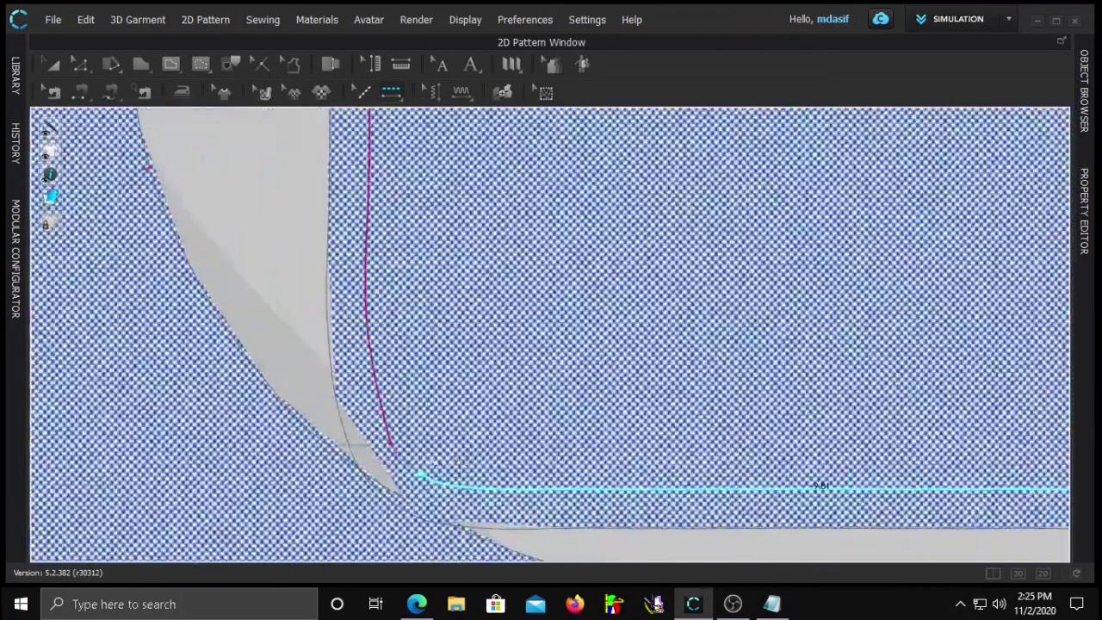
Topstitch the pocket's V-shaped internal line and the flap's pointed lower edges with Topstitch 1
{"action": "scroll", "coordinate": [534, 484], "scroll_direction": "down", "scroll_amount": 5}
{"action": "middle_click_drag", "start_coordinate": [625, 284], "coordinate": [546, 428]}
{"action": "scroll", "coordinate": [545, 428], "scroll_direction": "up", "scroll_amount": 2}
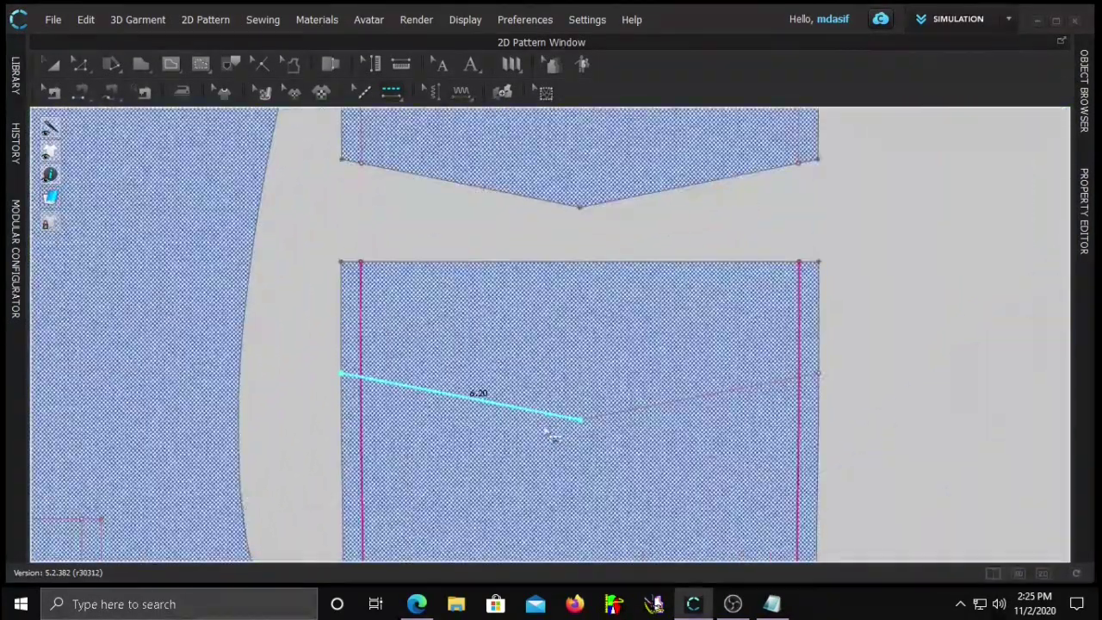
{"action": "left_click", "coordinate": [516, 409]}
{"action": "left_click", "coordinate": [659, 416]}
{"action": "left_click", "coordinate": [622, 212]}
{"action": "left_click", "coordinate": [544, 214]}
{"action": "middle_click_drag", "start_coordinate": [586, 198], "coordinate": [538, 377]}
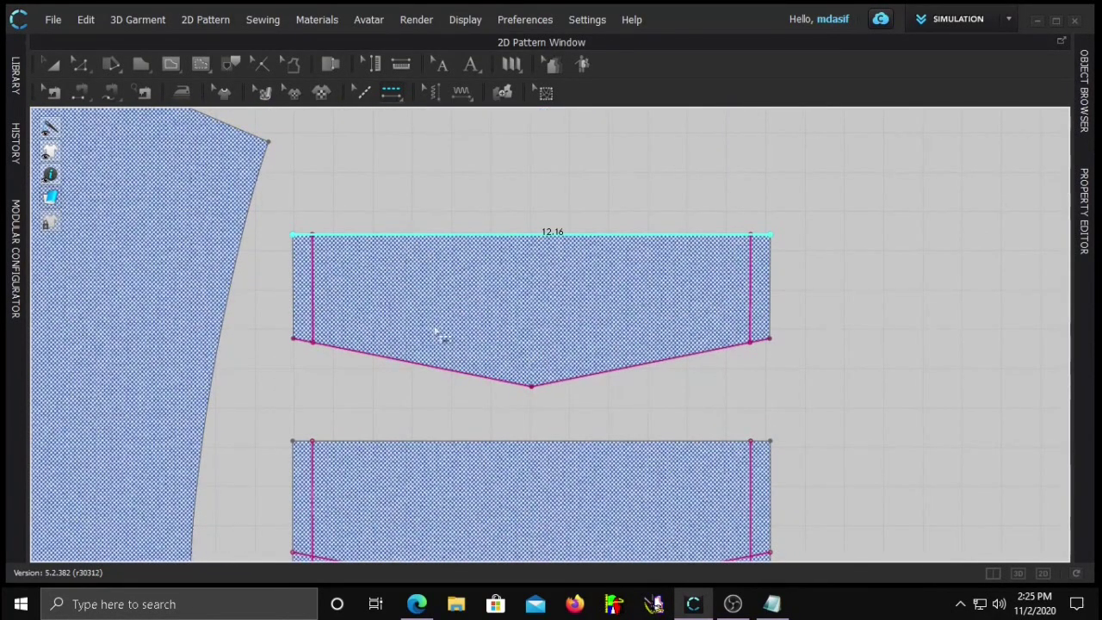
Trace the back yoke's shoulder base lines as internal lines
{"action": "scroll", "coordinate": [467, 361], "scroll_direction": "down", "scroll_amount": 6}
{"action": "middle_click_drag", "start_coordinate": [264, 445], "coordinate": [476, 423]}
{"action": "middle_click_drag", "start_coordinate": [214, 551], "coordinate": [350, 450]}
{"action": "scroll", "coordinate": [350, 450], "scroll_direction": "up", "scroll_amount": 1}
{"action": "scroll", "coordinate": [265, 439], "scroll_direction": "down", "scroll_amount": 4}
{"action": "middle_click_drag", "start_coordinate": [84, 484], "coordinate": [432, 446]}
{"action": "middle_click_drag", "start_coordinate": [217, 458], "coordinate": [376, 418]}
{"action": "scroll", "coordinate": [376, 418], "scroll_direction": "up", "scroll_amount": 4}
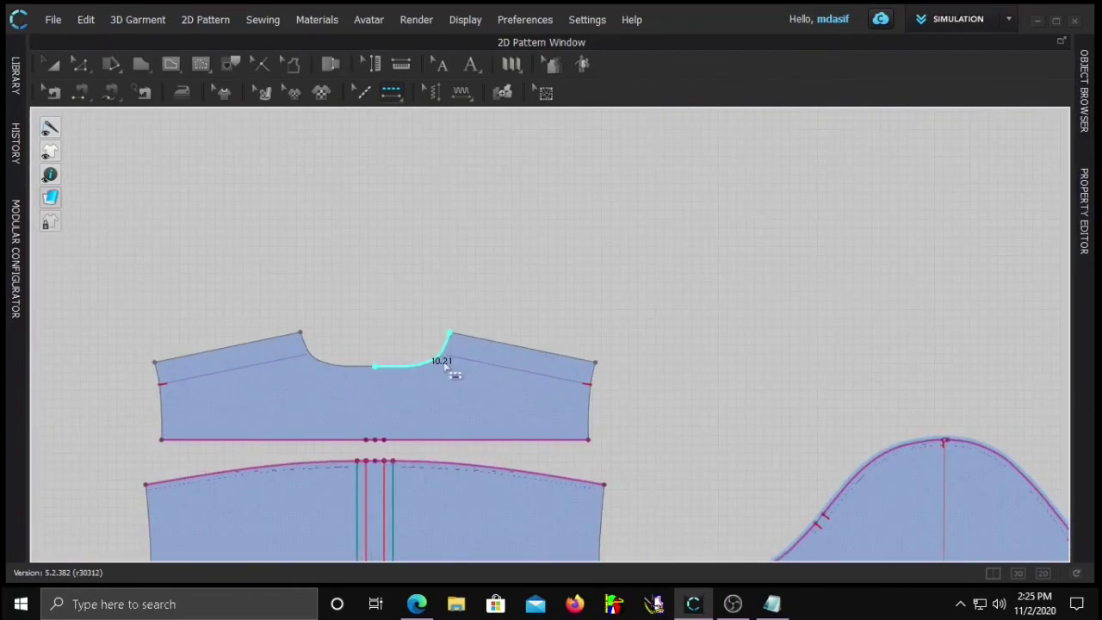
{"action": "key", "text": "z"}
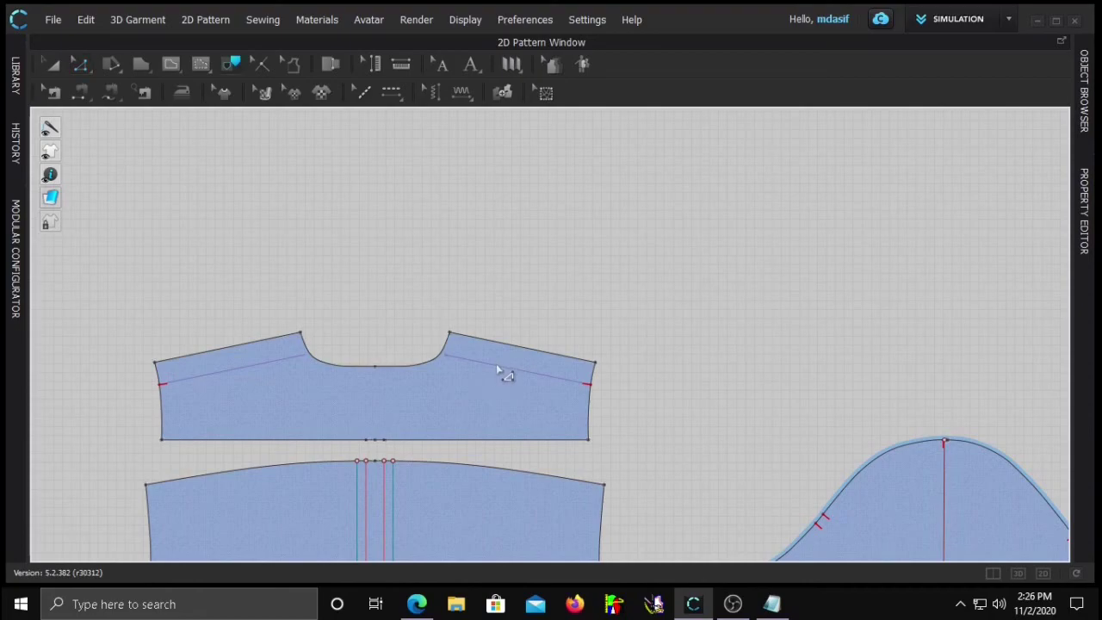
{"action": "right_click", "coordinate": [496, 368]}
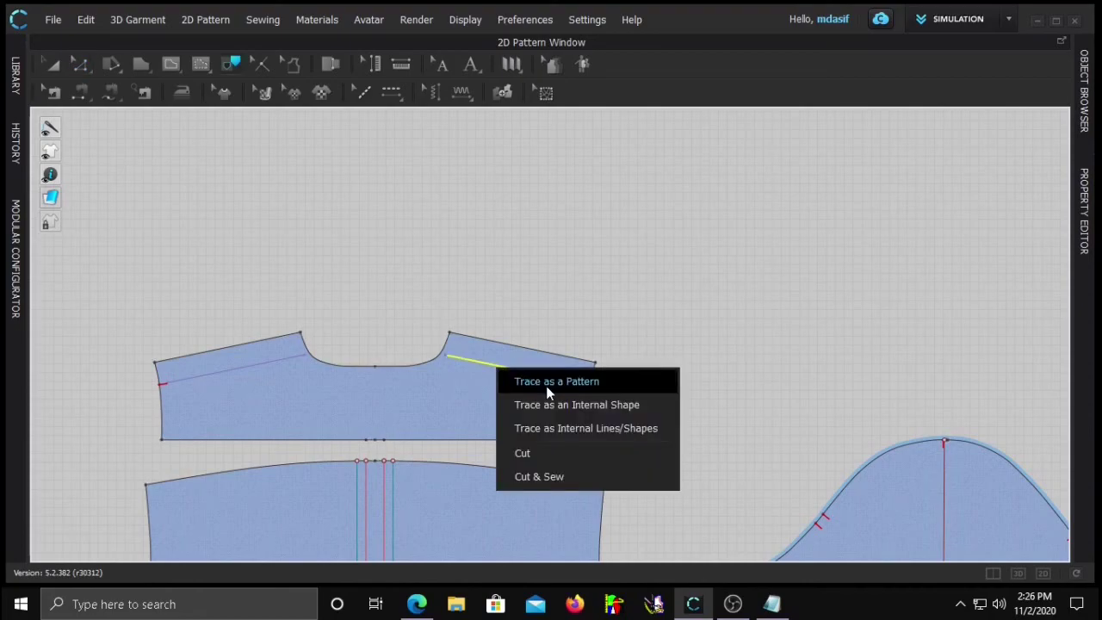
{"action": "left_click", "coordinate": [546, 386]}
Extend the neck ends of both yoke shoulder lines to the pattern outline
{"action": "scroll", "coordinate": [456, 366], "scroll_direction": "up", "scroll_amount": 5}
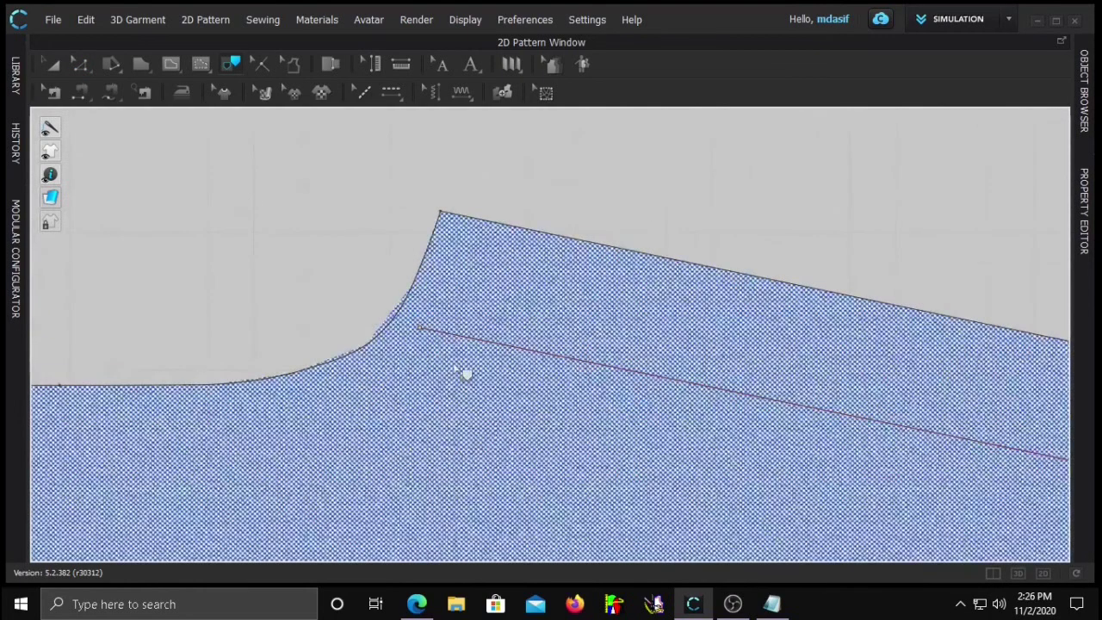
{"action": "left_click_drag", "start_coordinate": [416, 327], "coordinate": [466, 335]}
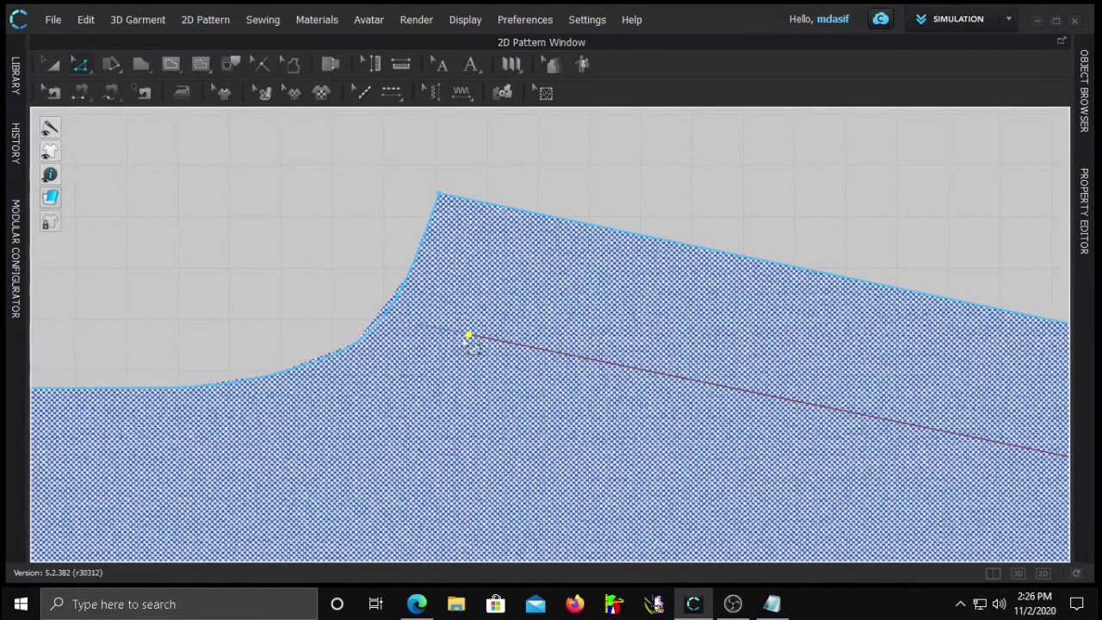
{"action": "key", "text": "i"}
{"action": "left_click", "coordinate": [432, 332]}
{"action": "right_click", "coordinate": [469, 338]}
{"action": "left_click", "coordinate": [511, 409]}
{"action": "scroll", "coordinate": [563, 445], "scroll_direction": "down", "scroll_amount": 6}
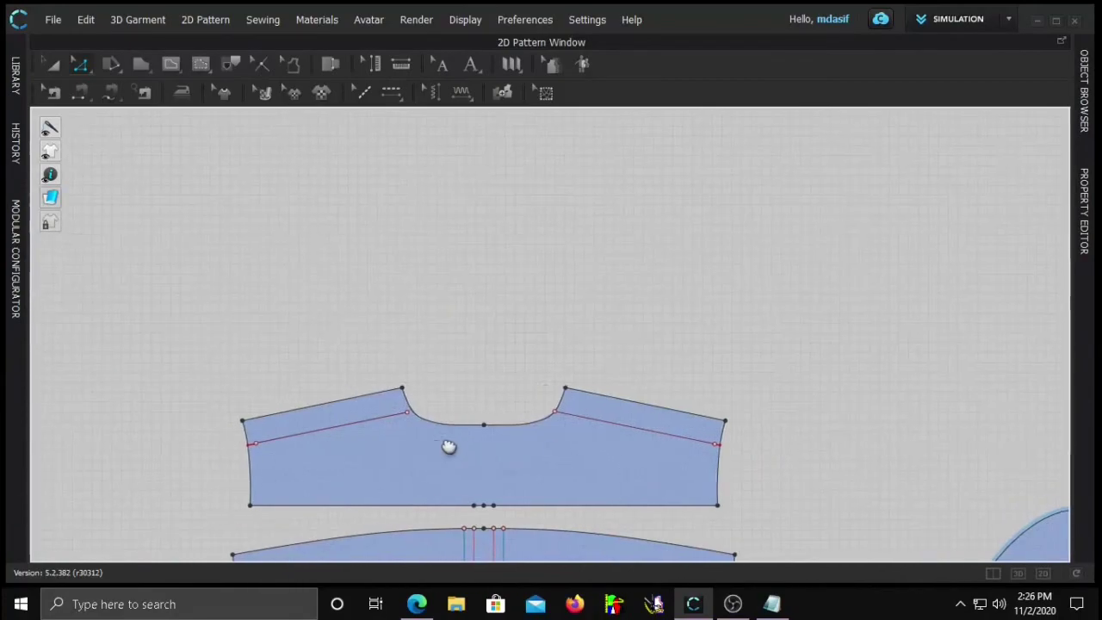
{"action": "scroll", "coordinate": [530, 418], "scroll_direction": "up", "scroll_amount": 6}
{"action": "key", "text": "g"}
{"action": "right_click", "coordinate": [559, 380]}
{"action": "left_click", "coordinate": [597, 459]}
Extend the armhole ends of both yoke shoulder lines to the pattern outline
{"action": "key", "text": "z"}
{"action": "scroll", "coordinate": [226, 521], "scroll_direction": "down", "scroll_amount": 5}
{"action": "right_click", "coordinate": [248, 494]}
{"action": "left_click", "coordinate": [335, 354]}
{"action": "scroll", "coordinate": [645, 504], "scroll_direction": "down", "scroll_amount": 2}
{"action": "scroll", "coordinate": [644, 482], "scroll_direction": "up", "scroll_amount": 4}
{"action": "right_click", "coordinate": [634, 472]}
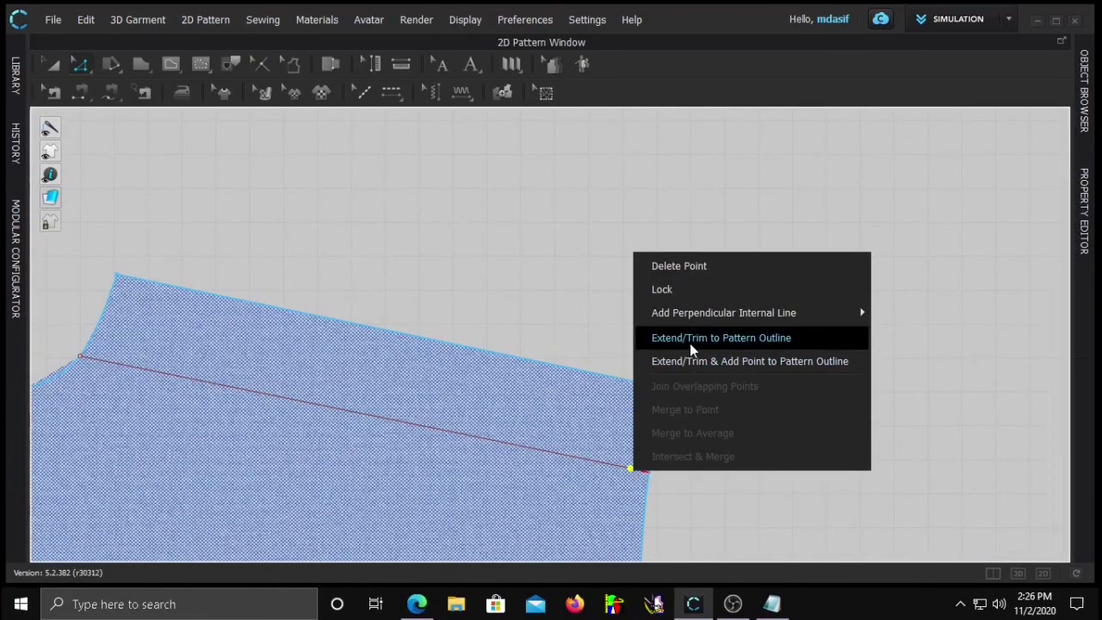
{"action": "left_click", "coordinate": [689, 342]}
Apply Topstitch 1 to the yoke's two shoulder lines and the back panel's centre pleat lines
{"action": "scroll", "coordinate": [425, 485], "scroll_direction": "down", "scroll_amount": 4}
{"action": "left_click", "coordinate": [589, 401]}
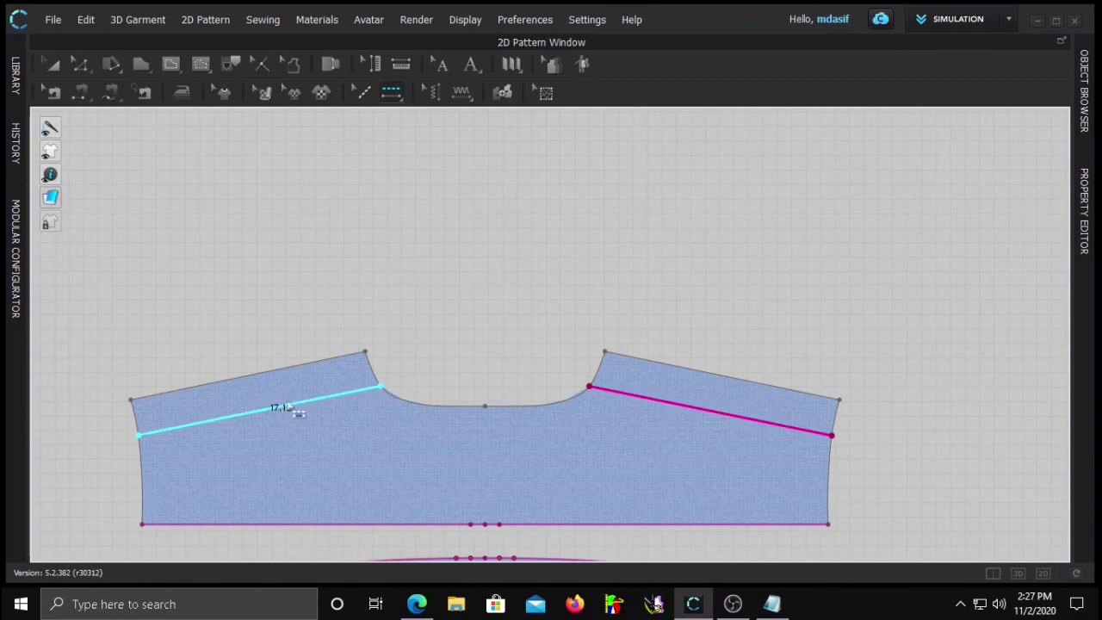
{"action": "scroll", "coordinate": [551, 378], "scroll_direction": "down", "scroll_amount": 6}
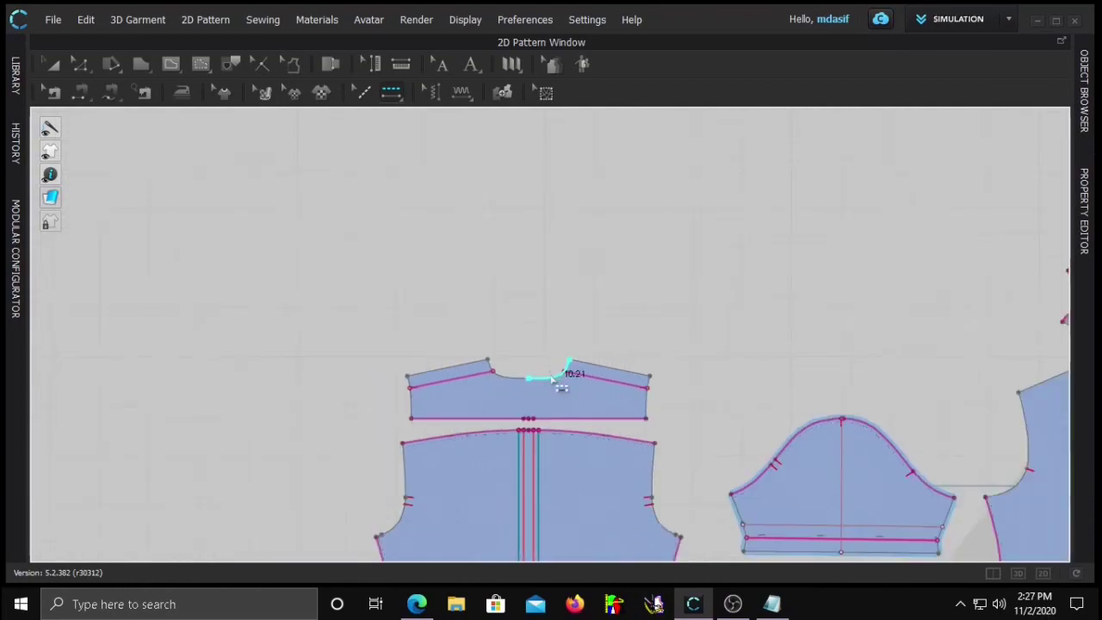
{"action": "scroll", "coordinate": [426, 348], "scroll_direction": "up", "scroll_amount": 5}
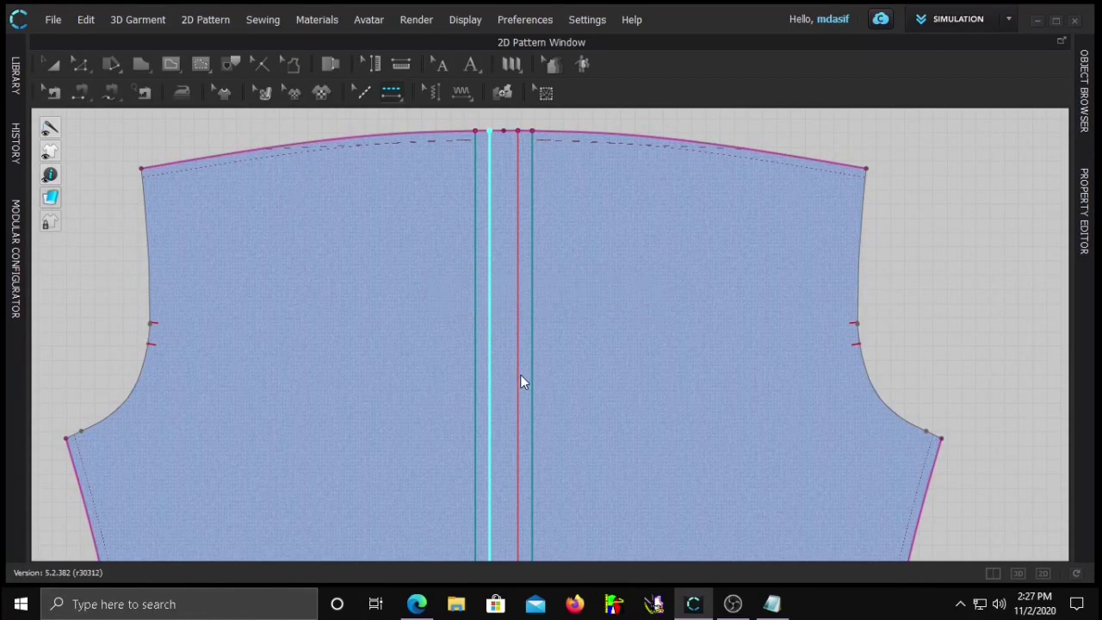
{"action": "left_click", "coordinate": [492, 393]}
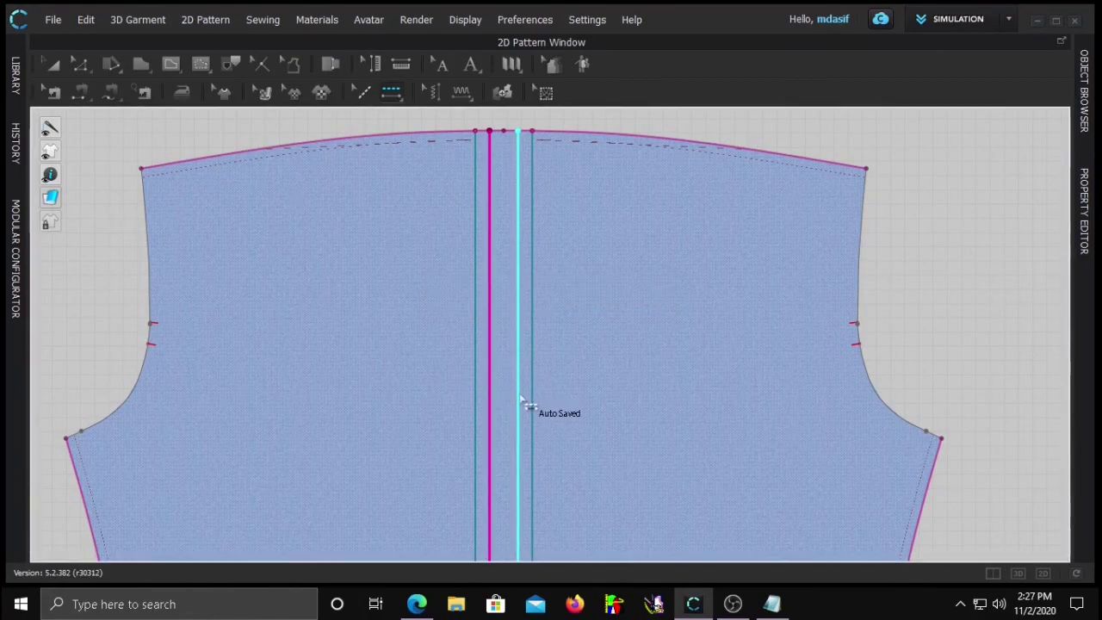
{"action": "scroll", "coordinate": [523, 401], "scroll_direction": "down", "scroll_amount": 5}
{"action": "scroll", "coordinate": [618, 403], "scroll_direction": "down", "scroll_amount": 3}
Set the default topstitch's thread thickness to 70 Tex and its offset to 1/4"
{"action": "left_click", "coordinate": [1083, 211]}
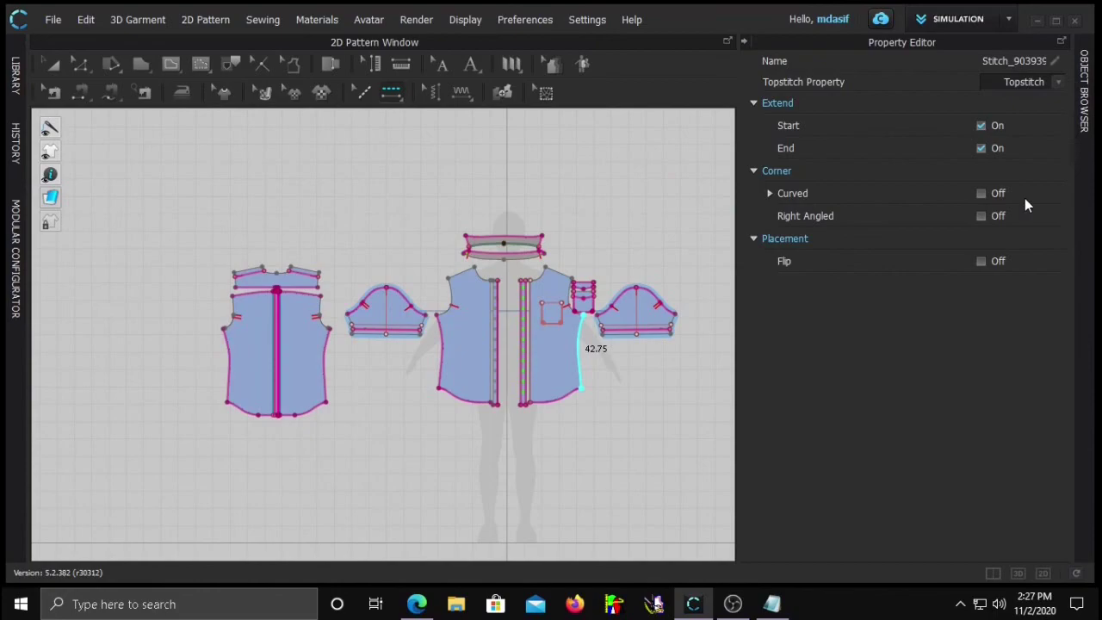
{"action": "left_click", "coordinate": [1082, 95]}
{"action": "left_click", "coordinate": [1010, 127]}
{"action": "scroll", "coordinate": [1009, 362], "scroll_direction": "down", "scroll_amount": 2}
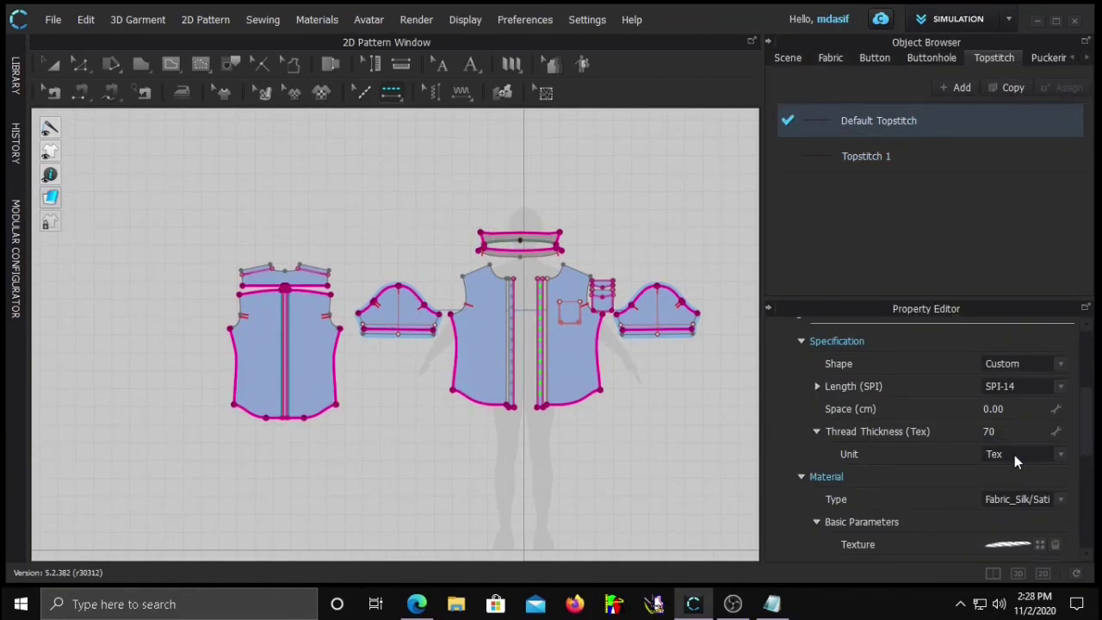
{"action": "scroll", "coordinate": [1015, 462], "scroll_direction": "down", "scroll_amount": 4}
{"action": "scroll", "coordinate": [975, 430], "scroll_direction": "up", "scroll_amount": 3}
{"action": "scroll", "coordinate": [981, 413], "scroll_direction": "down", "scroll_amount": 2}
{"action": "scroll", "coordinate": [1010, 382], "scroll_direction": "up", "scroll_amount": 3}
{"action": "scroll", "coordinate": [991, 453], "scroll_direction": "down", "scroll_amount": 2}
{"action": "scroll", "coordinate": [994, 455], "scroll_direction": "up", "scroll_amount": 2}
{"action": "scroll", "coordinate": [1024, 467], "scroll_direction": "up", "scroll_amount": 8}
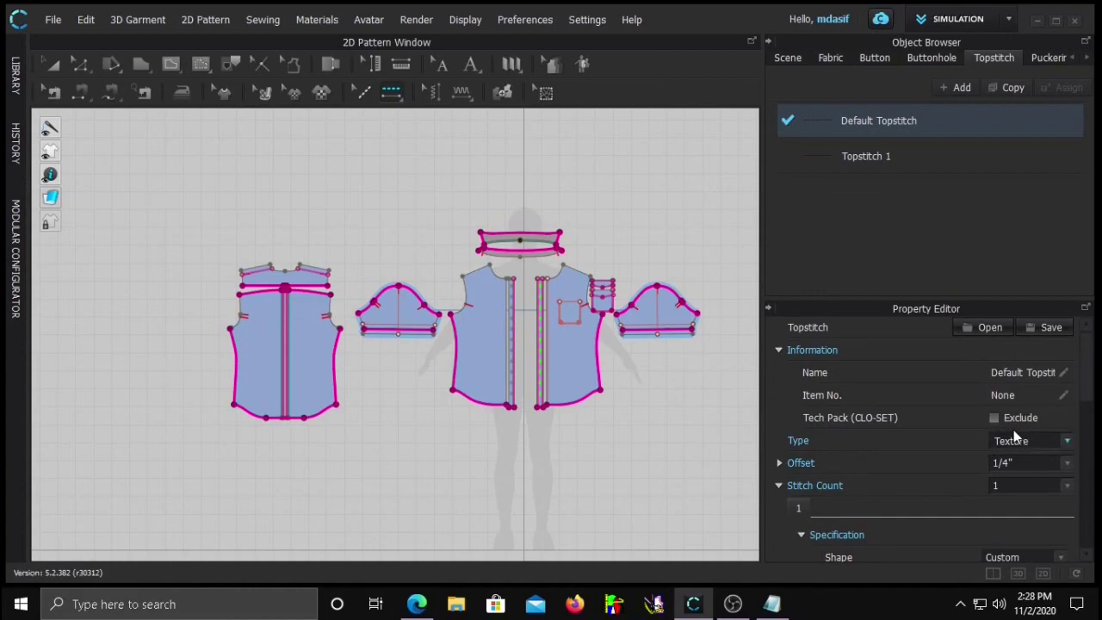
Set Topstitch 1's thread thickness to 70 Tex, keeping its type as Texture
{"action": "left_click", "coordinate": [891, 167]}
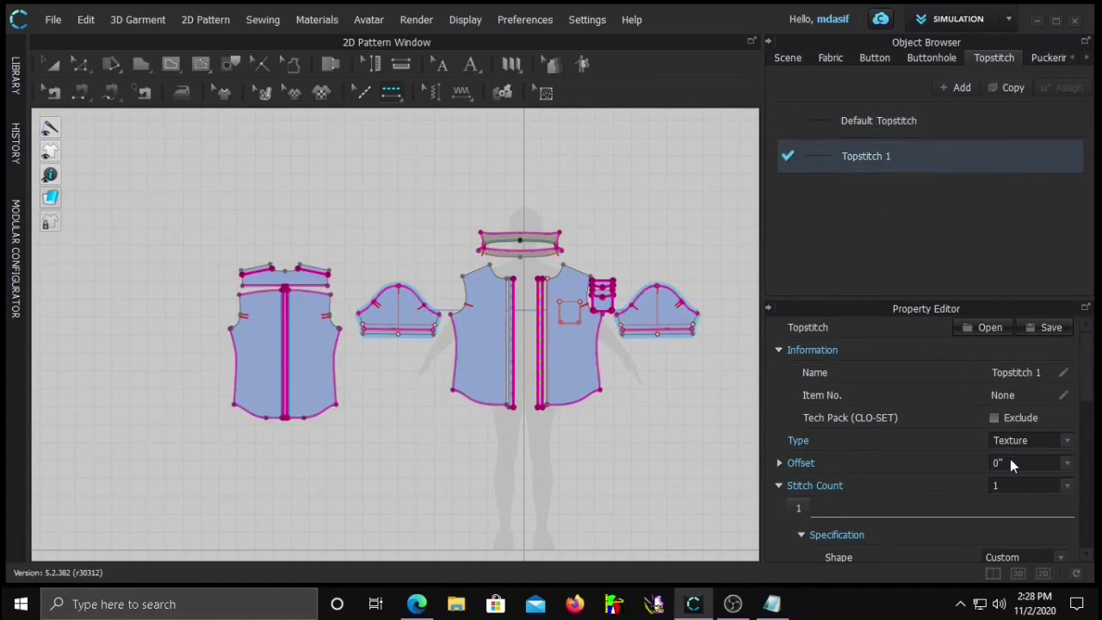
{"action": "scroll", "coordinate": [1008, 453], "scroll_direction": "down", "scroll_amount": 5}
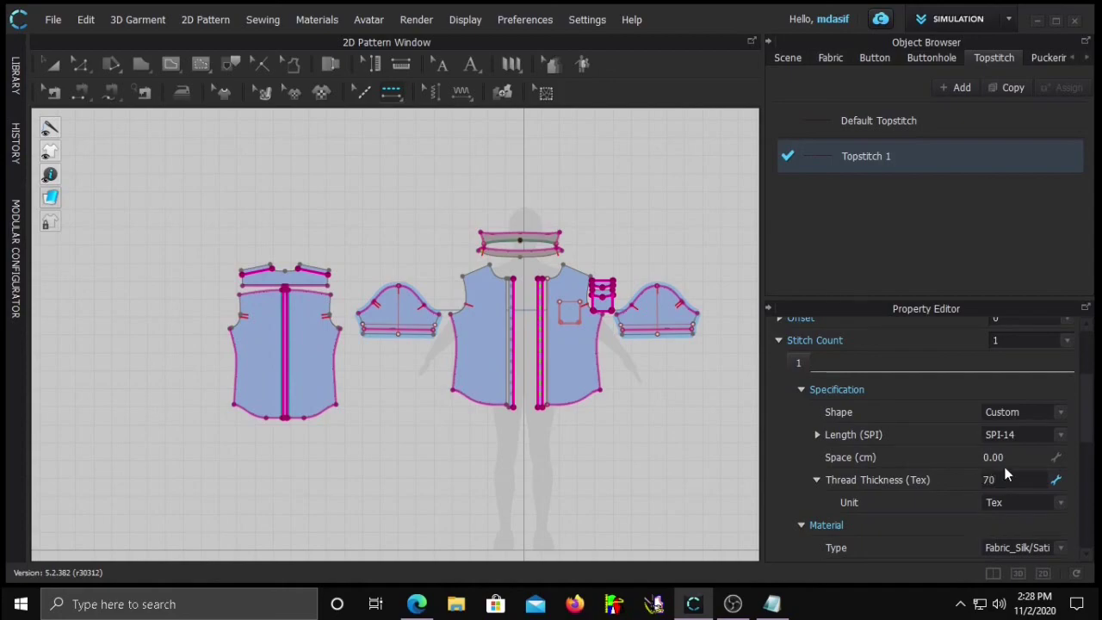
{"action": "scroll", "coordinate": [998, 426], "scroll_direction": "up", "scroll_amount": 6}
{"action": "left_click", "coordinate": [1011, 440]}
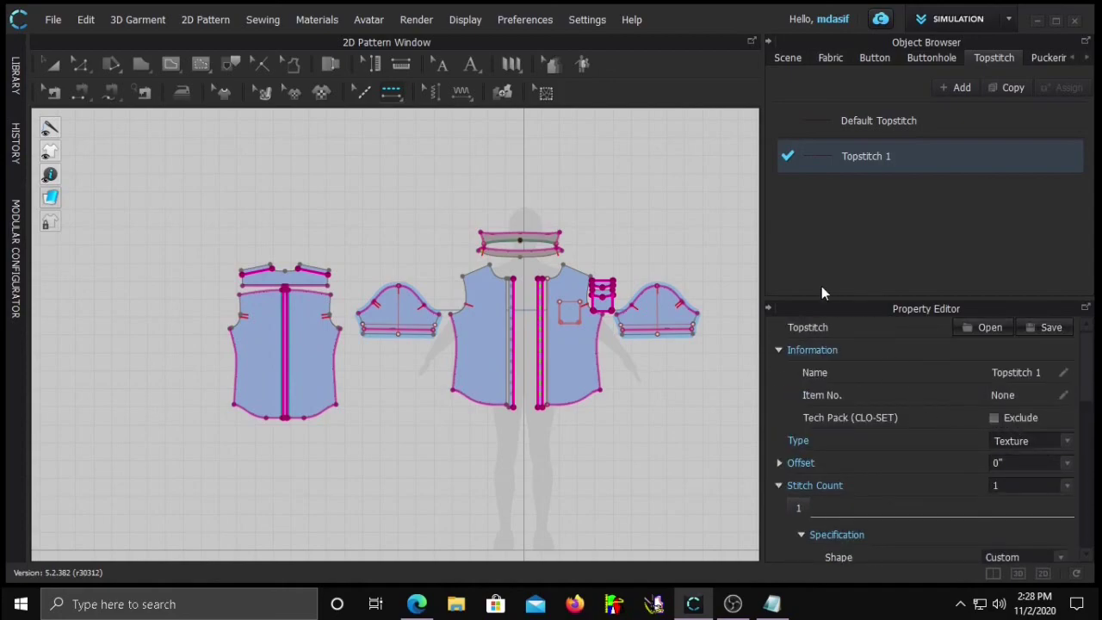
Collapse the object and property panels, show only the 3D garment view, and simulate the shirt
{"action": "left_click", "coordinate": [768, 42]}
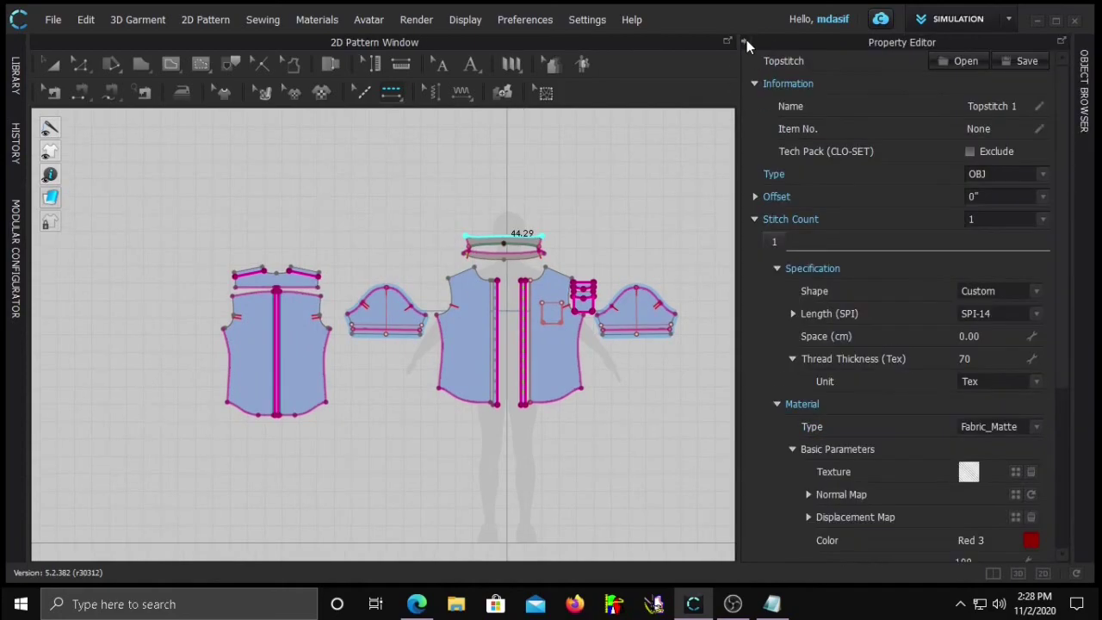
{"action": "left_click", "coordinate": [747, 42]}
{"action": "left_click", "coordinate": [1018, 572]}
{"action": "key", "text": "space"}
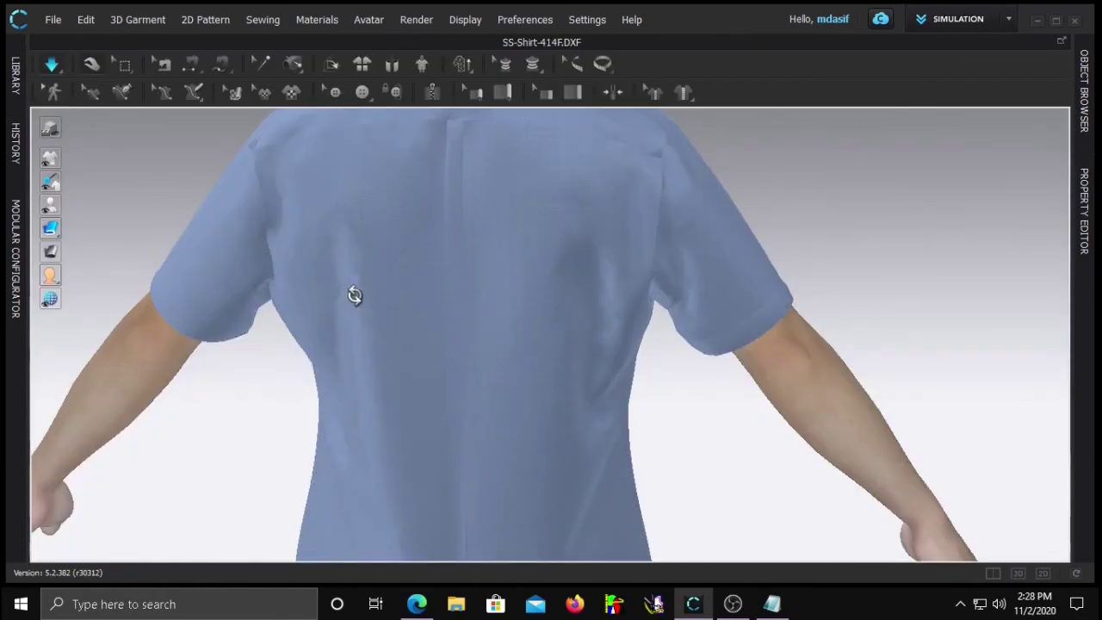
Examine the topstitching on the shirt's front placket, pocket and armhole in 3D, up close and from a distance
{"action": "right_click_drag", "start_coordinate": [352, 295], "coordinate": [740, 330]}
{"action": "middle_click_drag", "start_coordinate": [740, 330], "coordinate": [676, 350]}
{"action": "scroll", "coordinate": [482, 377], "scroll_direction": "up", "scroll_amount": 6}
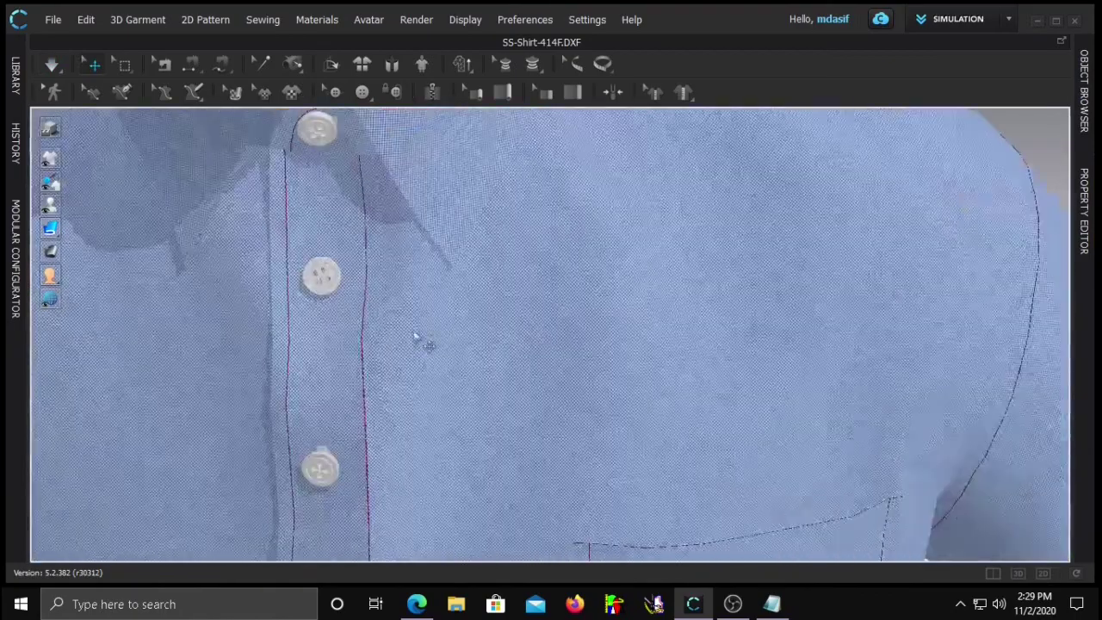
{"action": "middle_click_drag", "start_coordinate": [415, 339], "coordinate": [618, 334]}
{"action": "scroll", "coordinate": [619, 336], "scroll_direction": "up", "scroll_amount": 2}
{"action": "scroll", "coordinate": [619, 341], "scroll_direction": "down", "scroll_amount": 10}
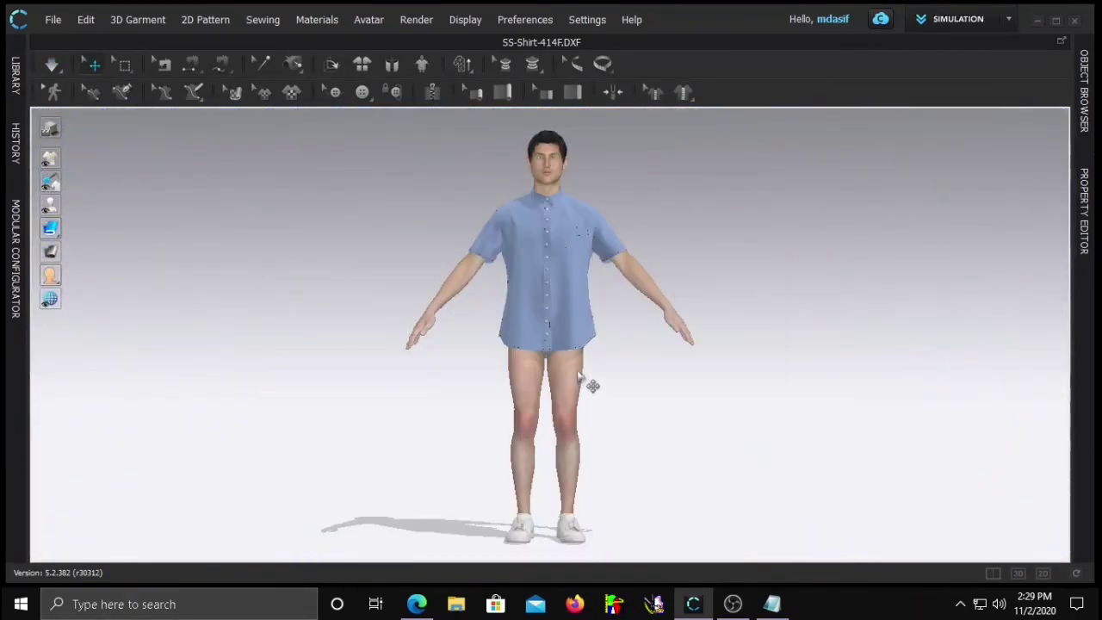
{"action": "scroll", "coordinate": [554, 344], "scroll_direction": "up", "scroll_amount": 4}
{"action": "right_click_drag", "start_coordinate": [551, 345], "coordinate": [560, 393]}
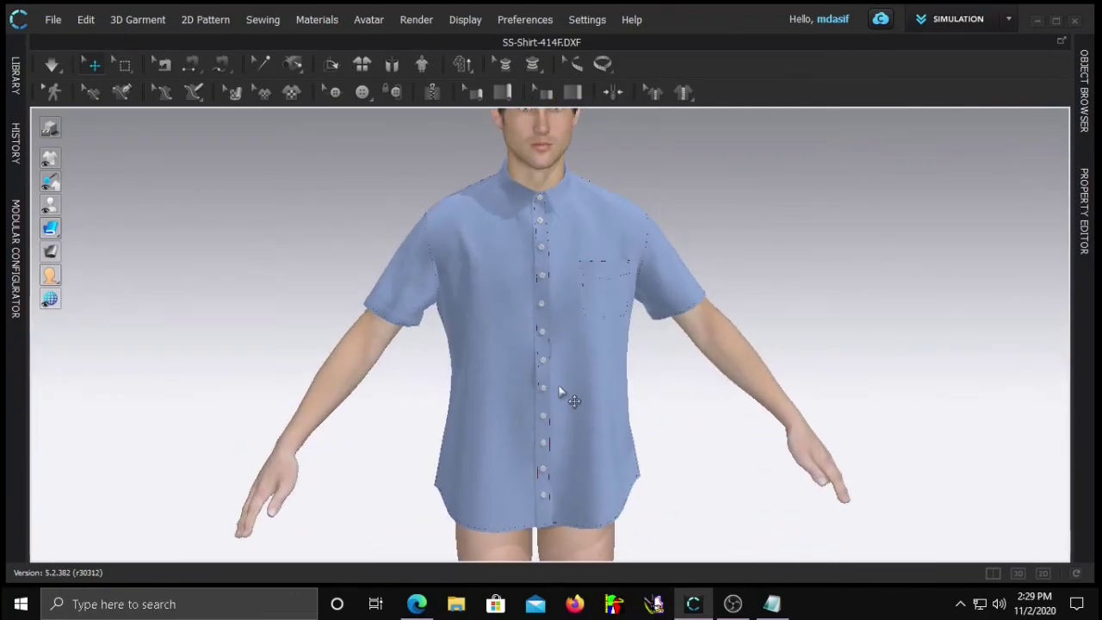
Hide the avatar and show it again, and inspect the topstitching on the pocket, flap and sleeve hem
{"action": "key", "text": "shift+a"}
{"action": "right_click_drag", "start_coordinate": [482, 344], "coordinate": [591, 398]}
{"action": "key", "text": "shift+a"}
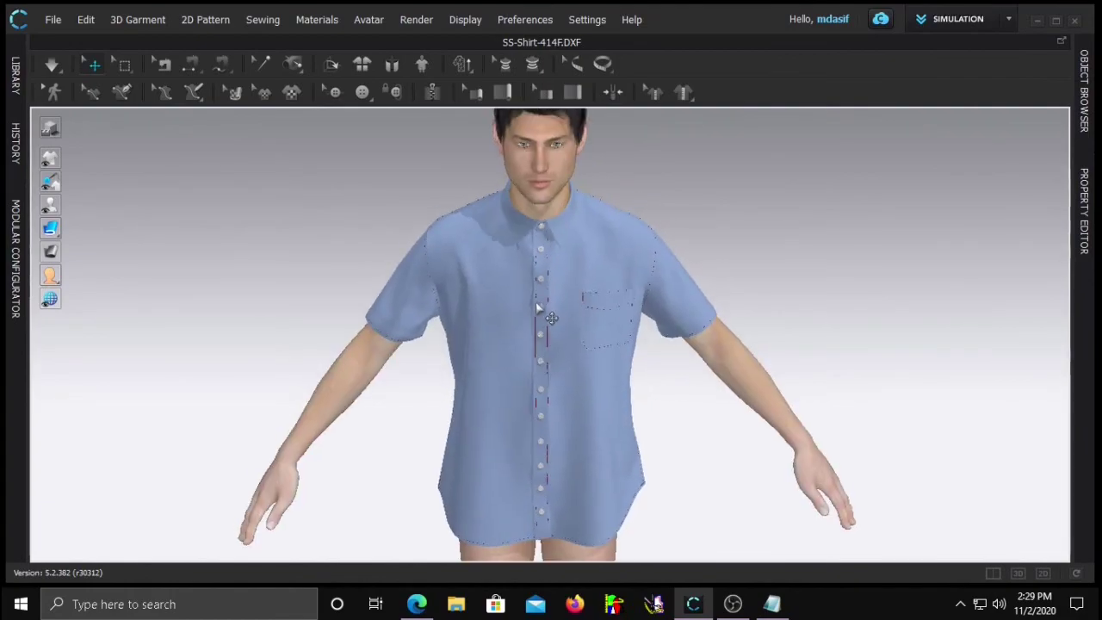
{"action": "scroll", "coordinate": [669, 467], "scroll_direction": "down", "scroll_amount": 5}
{"action": "scroll", "coordinate": [536, 339], "scroll_direction": "up", "scroll_amount": 10}
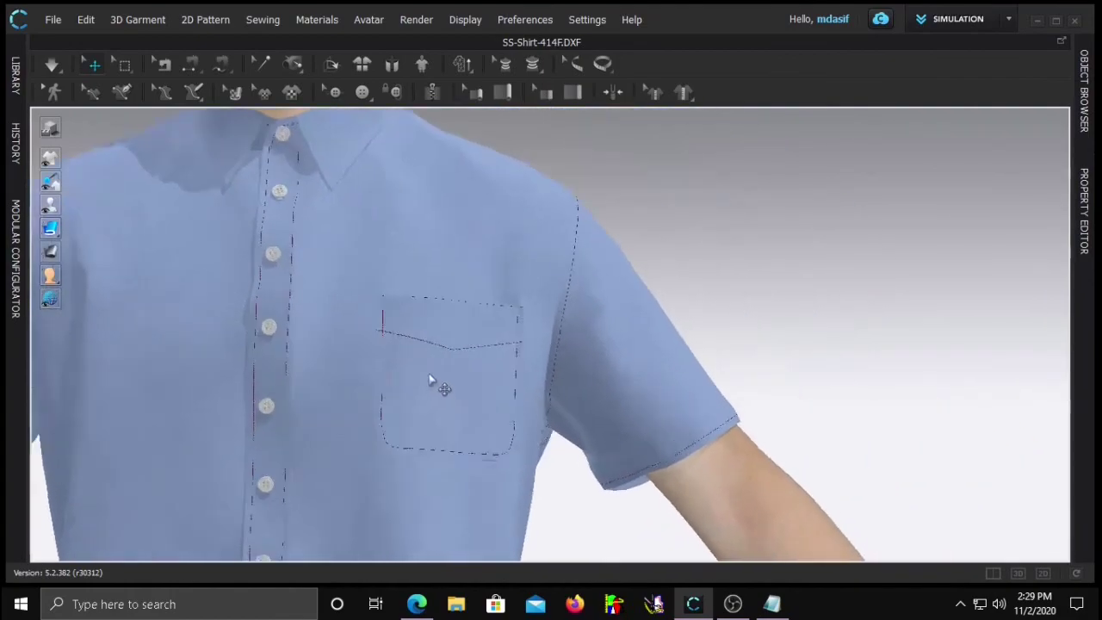
{"action": "scroll", "coordinate": [426, 383], "scroll_direction": "down", "scroll_amount": 6}
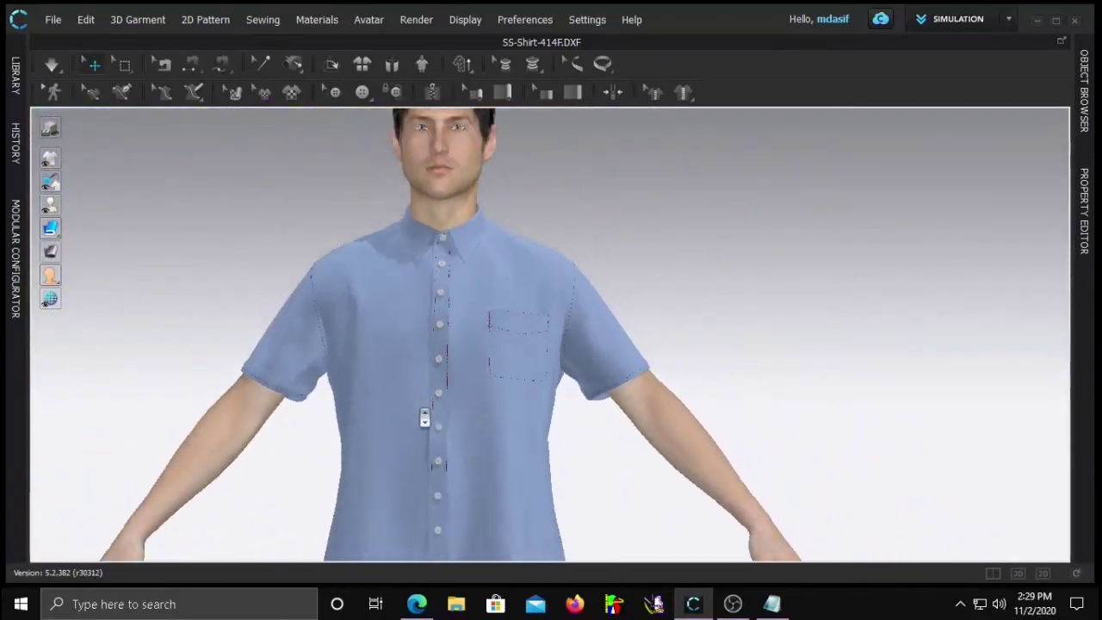
{"action": "scroll", "coordinate": [424, 417], "scroll_direction": "down", "scroll_amount": 3}
{"action": "right_click_drag", "start_coordinate": [422, 422], "coordinate": [451, 448]}
Switch to Notepad and begin a note with "th"
{"action": "key", "text": "alt+Tab"}
{"action": "type", "text": "th"}
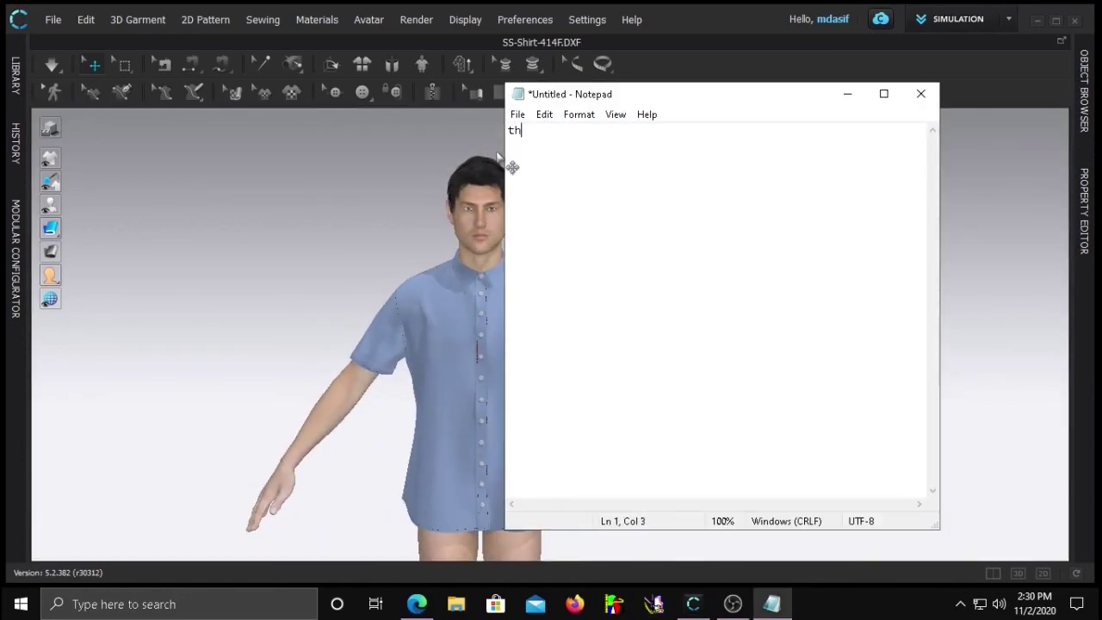